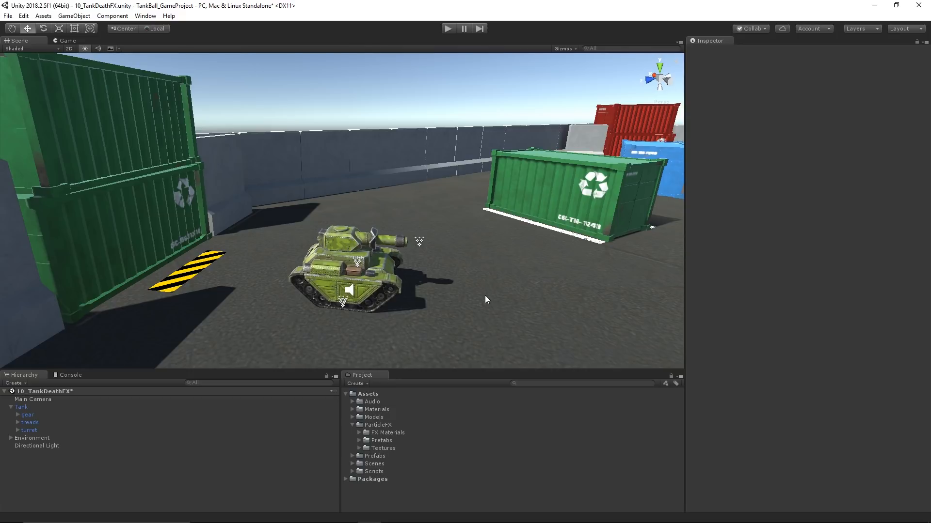
# Examine the ExplosionStylized texture's sprite sheet from the ParticleFX Textures folder in an enlarged preview
pyautogui.moveTo(462, 370); pyautogui.dragTo(470, 285)
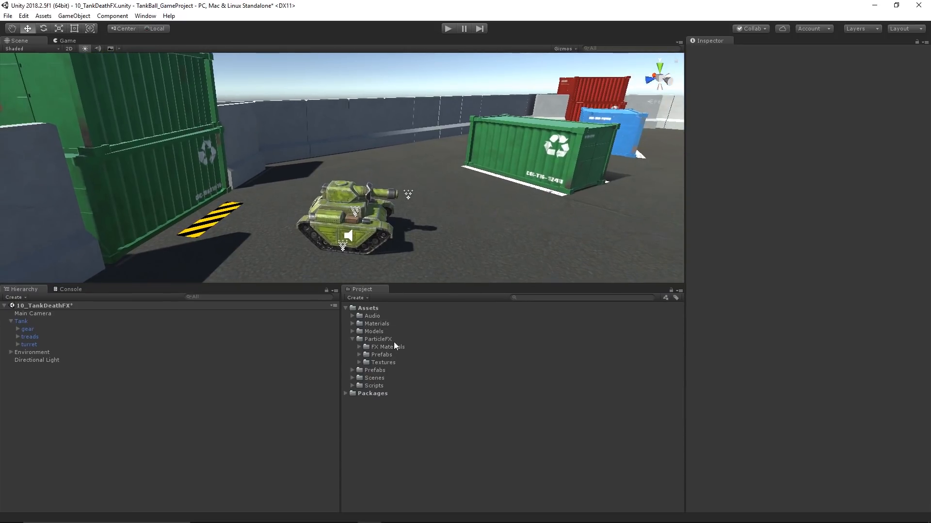
pyautogui.click(360, 363)
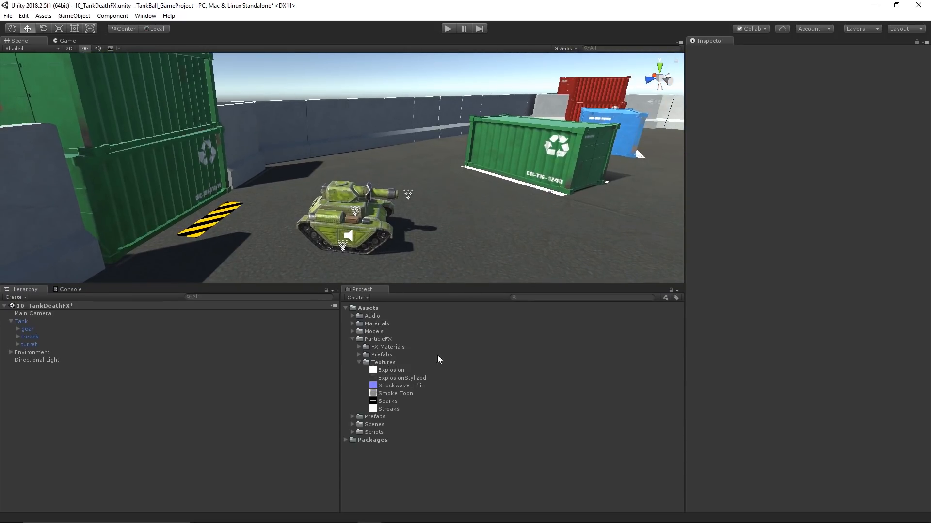
pyautogui.click(417, 379)
pyautogui.click(788, 425)
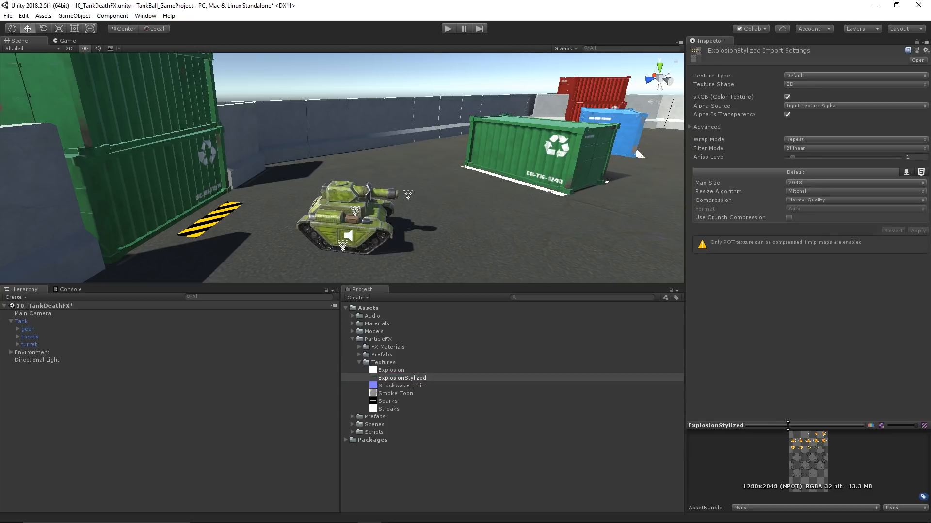
pyautogui.moveTo(788, 425); pyautogui.dragTo(774, 280)
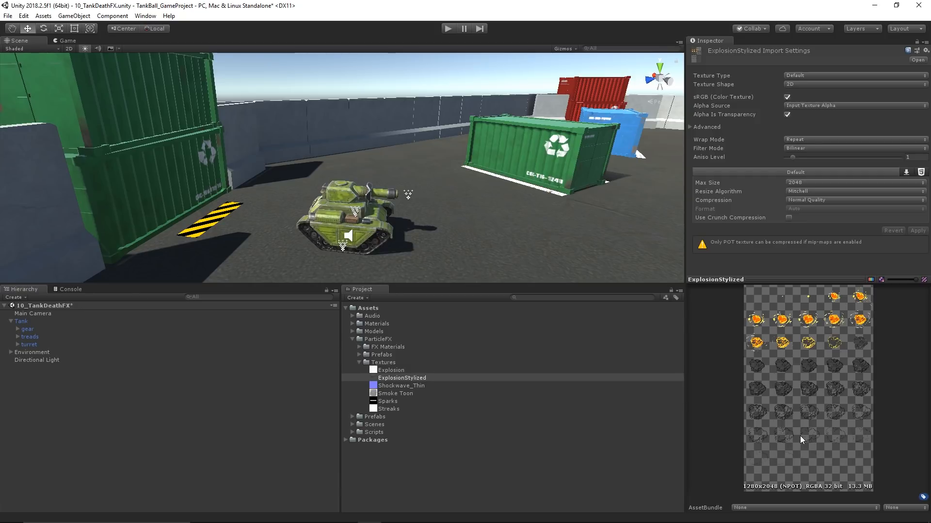
pyautogui.moveTo(749, 280); pyautogui.dragTo(750, 315)
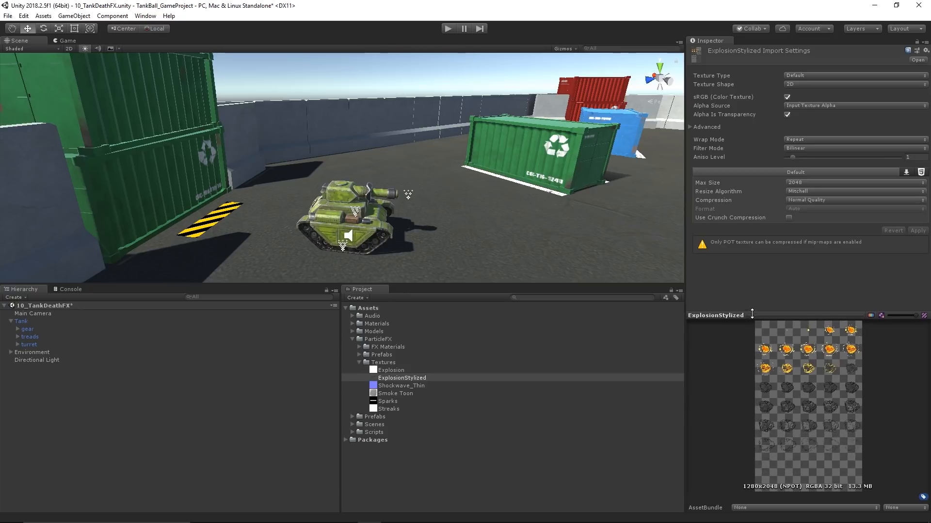
pyautogui.moveTo(477, 283); pyautogui.dragTo(495, 357)
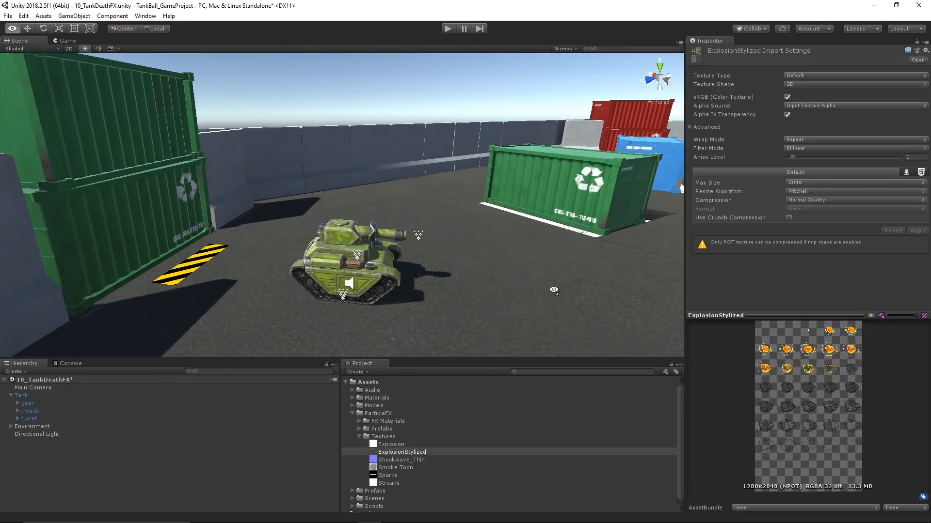
# Create a new Particle System at the scene root and name it Explosion
pyautogui.moveTo(552, 289); pyautogui.dragTo(491, 294, button='right')
pyautogui.moveTo(533, 283); pyautogui.dragTo(467, 268, button='middle')
pyautogui.scroll(3, 487, 272)
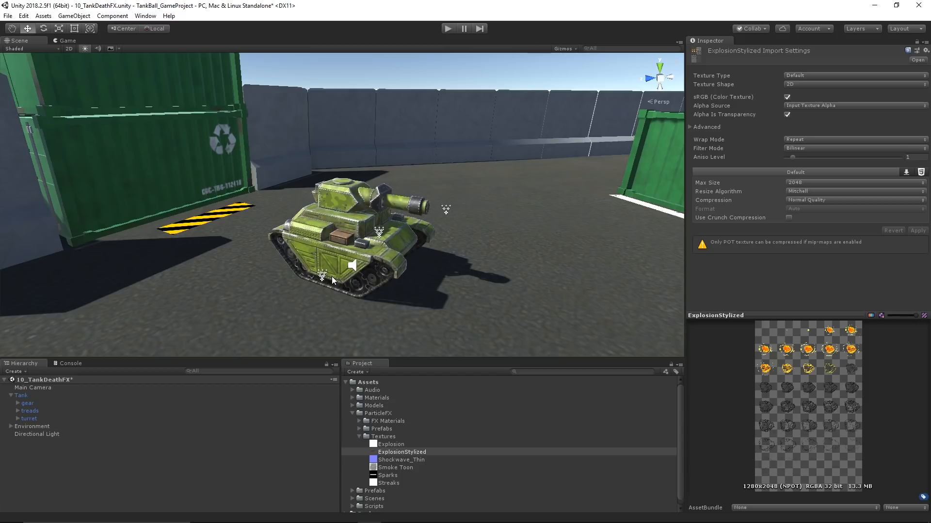
pyautogui.rightClick(40, 464)
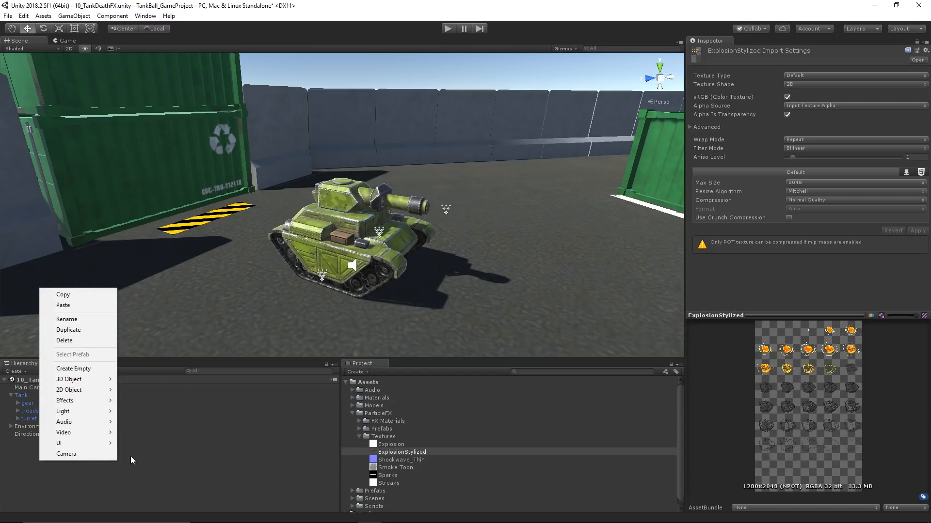
pyautogui.moveTo(93, 402)
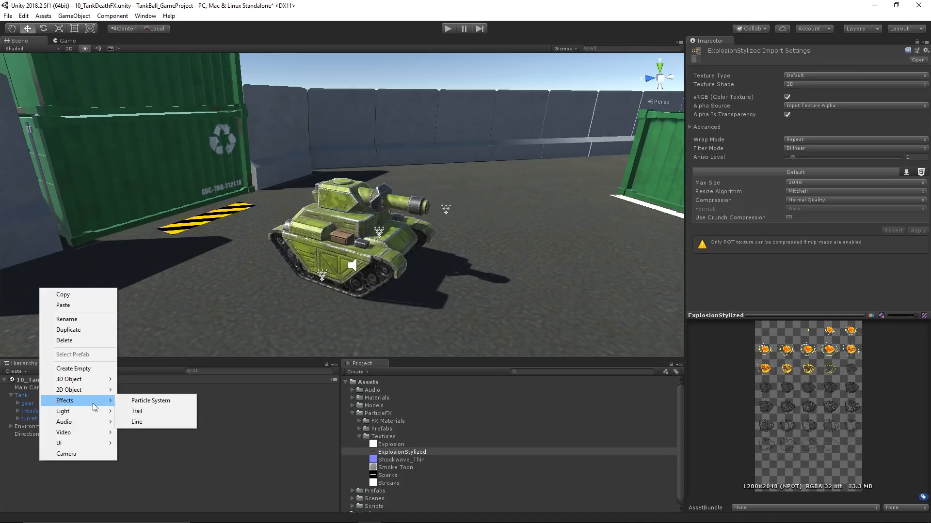
pyautogui.click(155, 400)
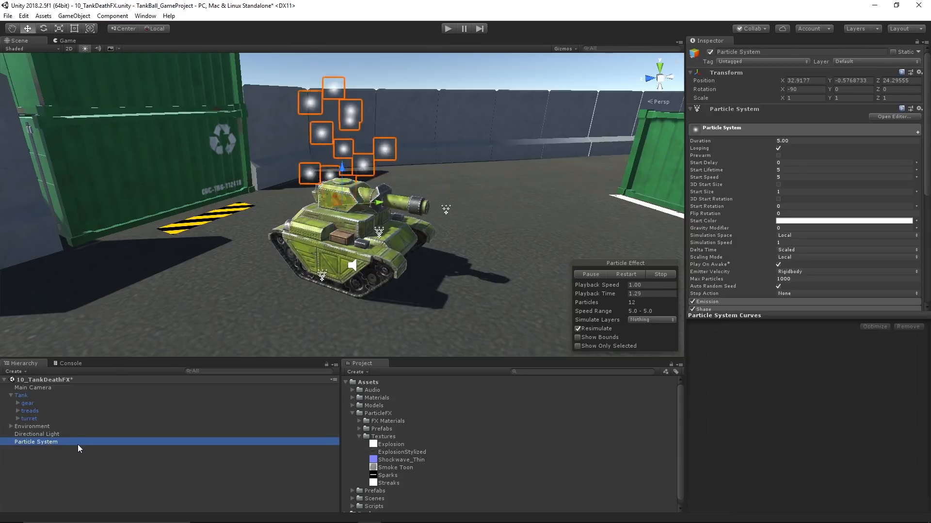
pyautogui.click(77, 444)
pyautogui.write('Explosion')
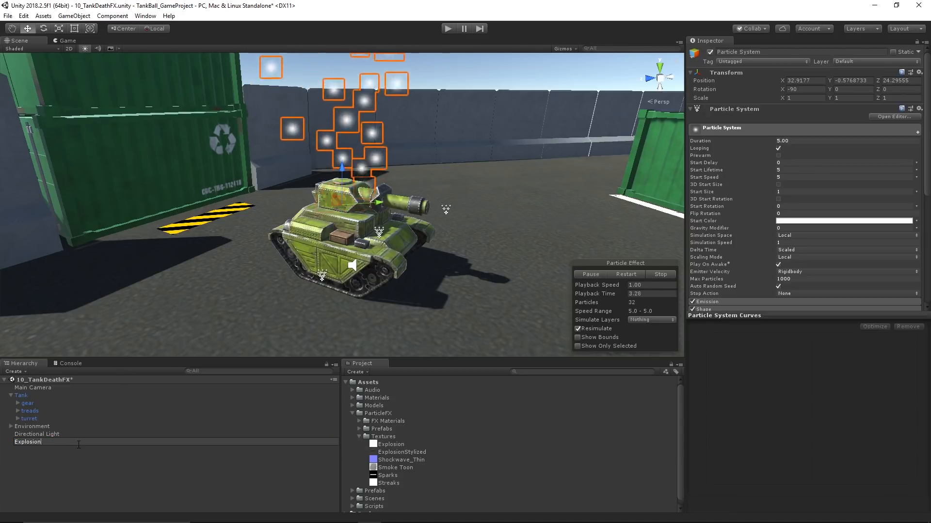
pyautogui.press('Return')
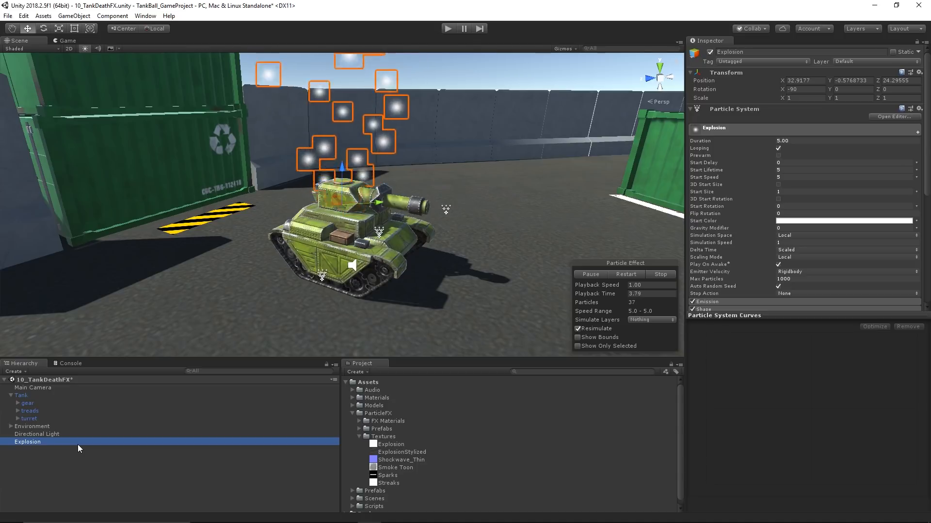
# Pause the particle preview and move the Explosion system onto the tank, at about X 24.98, Y 0.27, Z 26.06
pyautogui.click(590, 274)
pyautogui.keyDown('alt'); pyautogui.moveTo(416, 206); pyautogui.dragTo(377, 261); pyautogui.keyUp('alt')
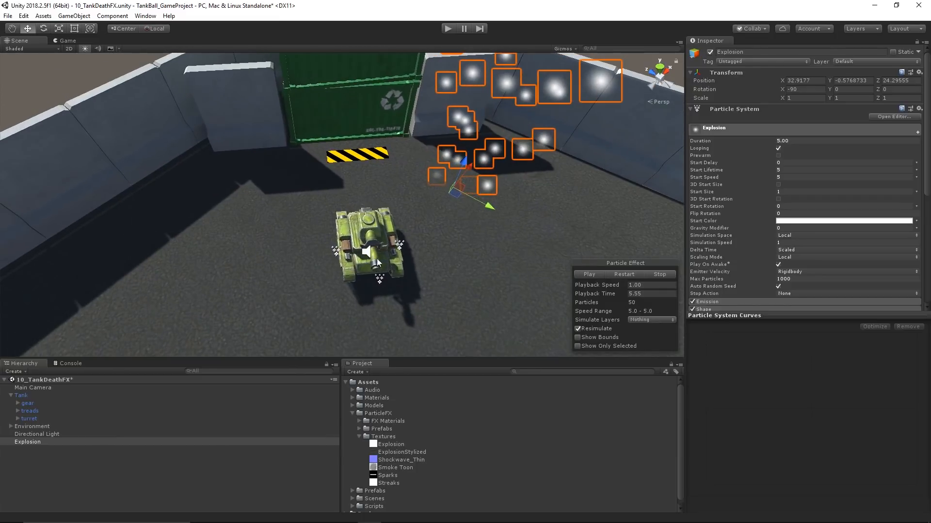
pyautogui.click(659, 67)
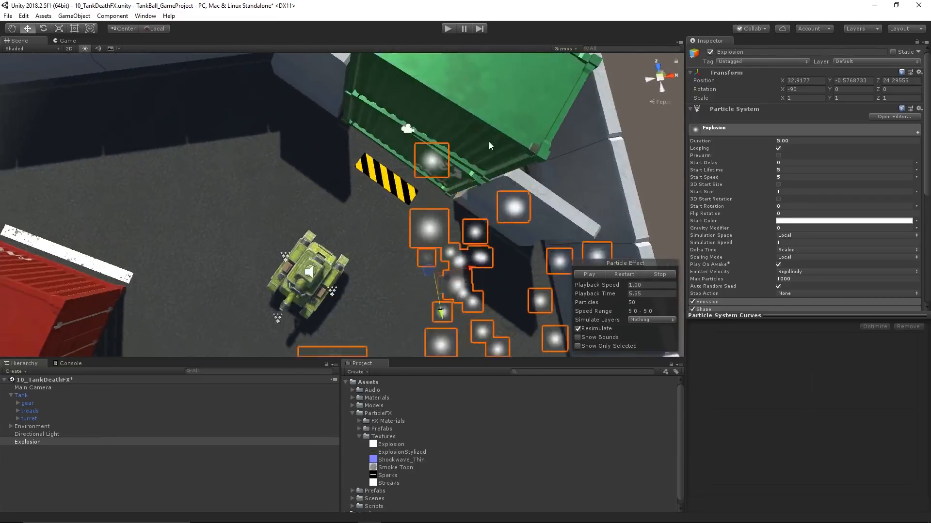
pyautogui.moveTo(467, 271); pyautogui.dragTo(492, 230, button='middle')
pyautogui.moveTo(497, 233); pyautogui.dragTo(326, 199)
pyautogui.keyDown('alt'); pyautogui.moveTo(335, 291); pyautogui.dragTo(463, 280); pyautogui.keyUp('alt')
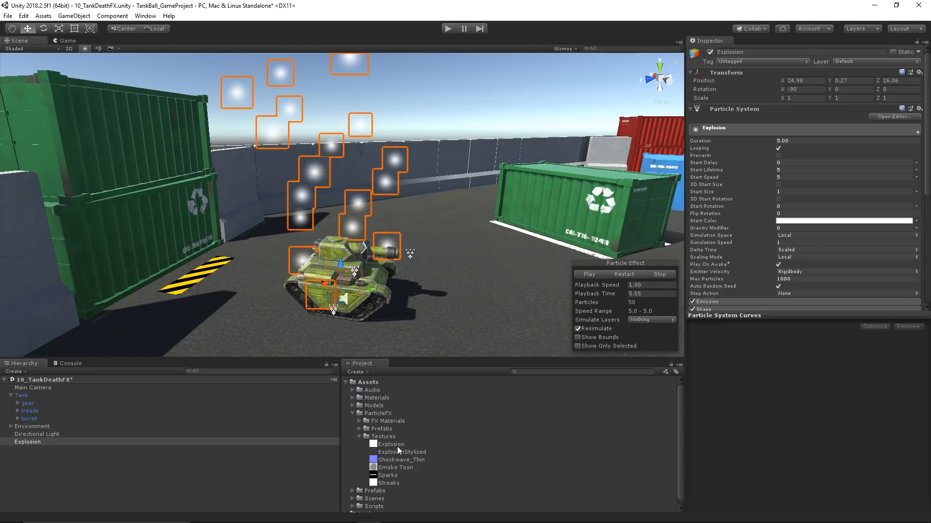
# Examine the Explosion material from the FX Materials folder in an enlarged preview
pyautogui.click(359, 421)
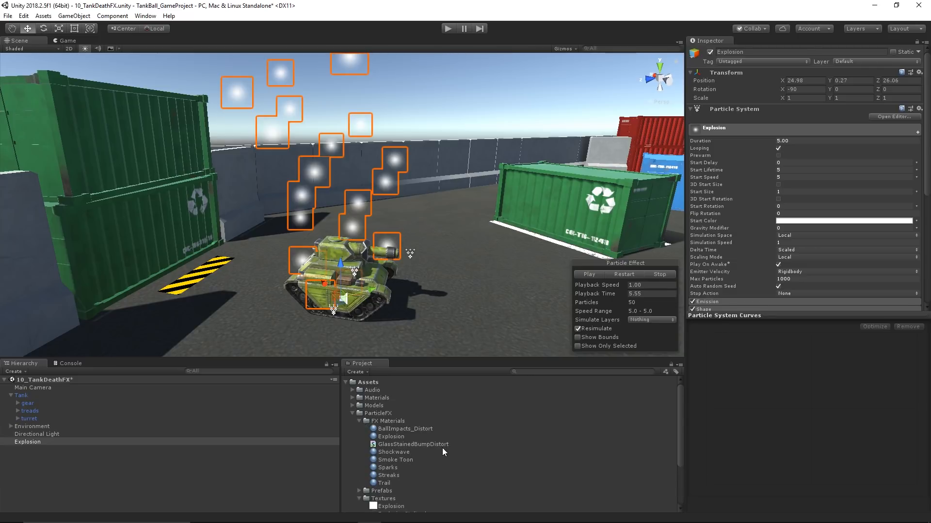
pyautogui.click(381, 437)
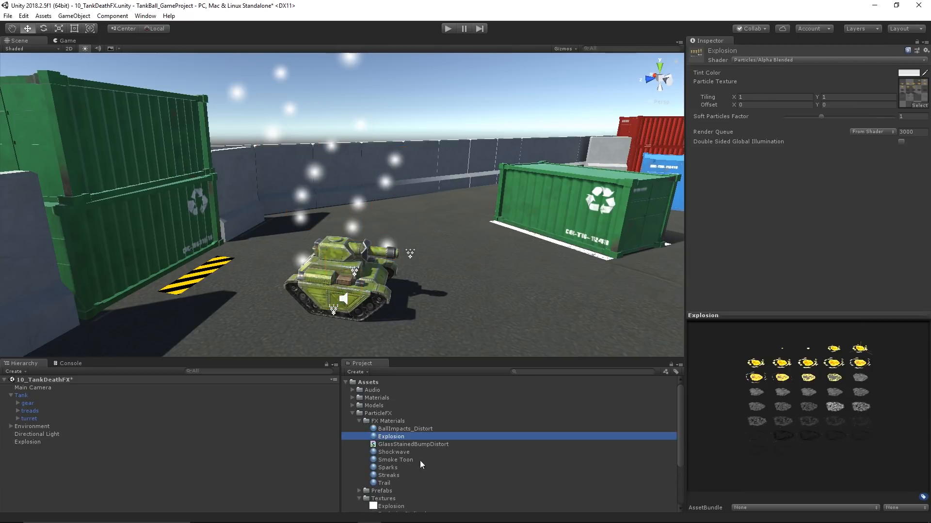
pyautogui.click(718, 316)
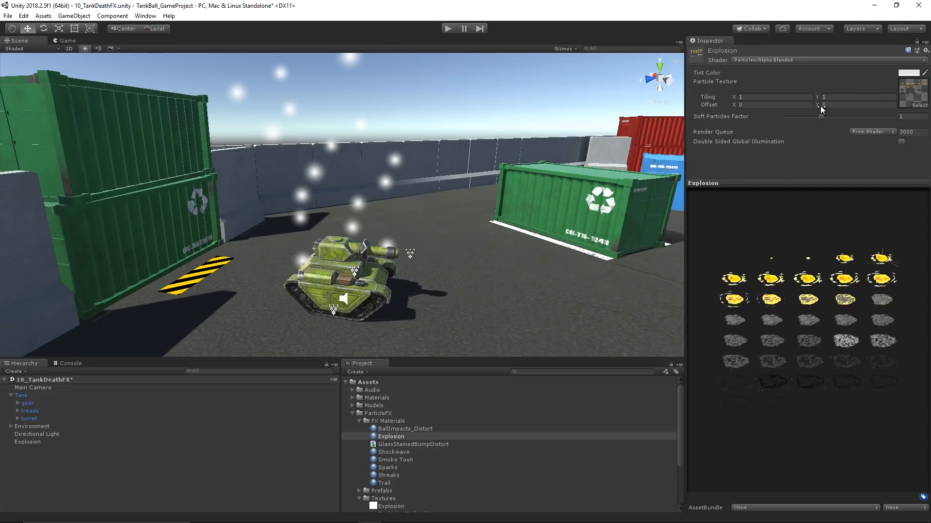
# Try the Explosion material's tint color with alpha lowered to 128, and restore the alpha to 255
pyautogui.click(908, 73)
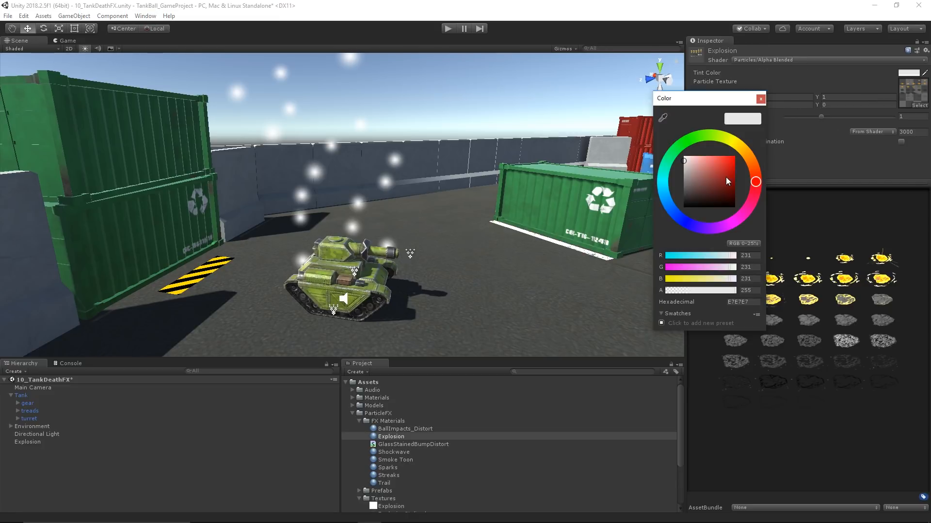
pyautogui.click(683, 161)
pyautogui.click(733, 290)
pyautogui.moveTo(730, 292); pyautogui.dragTo(699, 292)
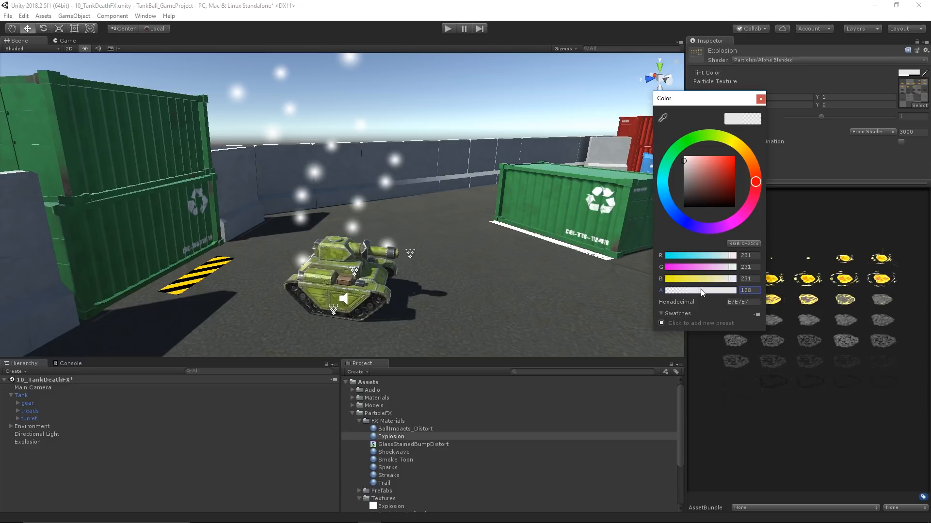
pyautogui.moveTo(702, 293); pyautogui.dragTo(745, 299)
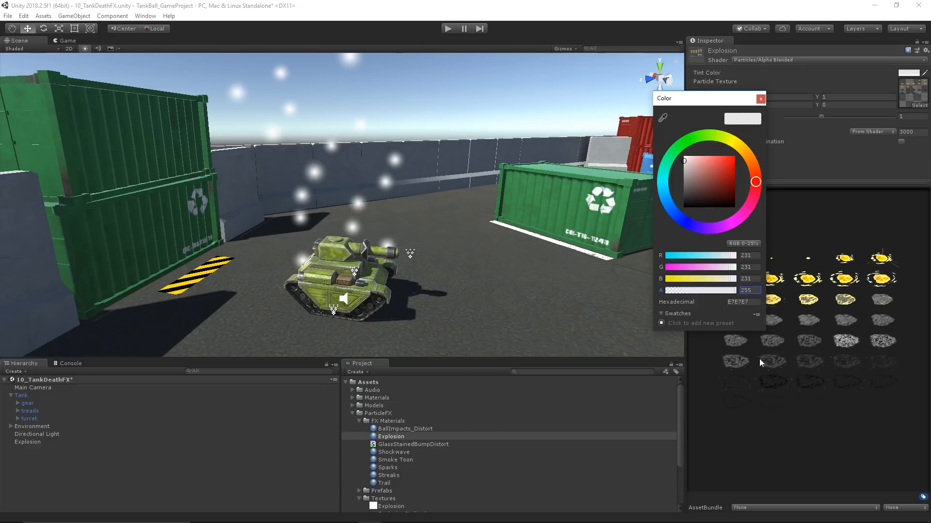
pyautogui.click(760, 99)
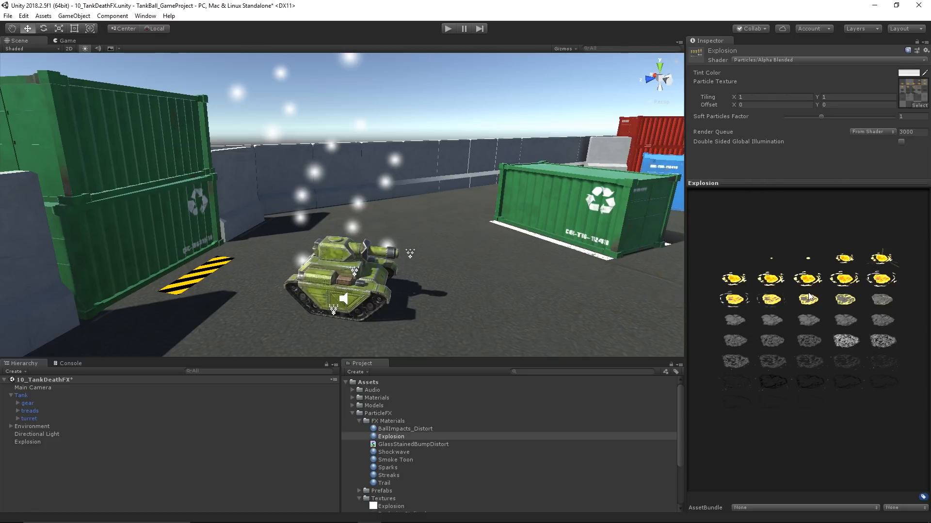
# Assign the Explosion material from FX Materials to the Renderer module of the Explosion particle system
pyautogui.click(30, 442)
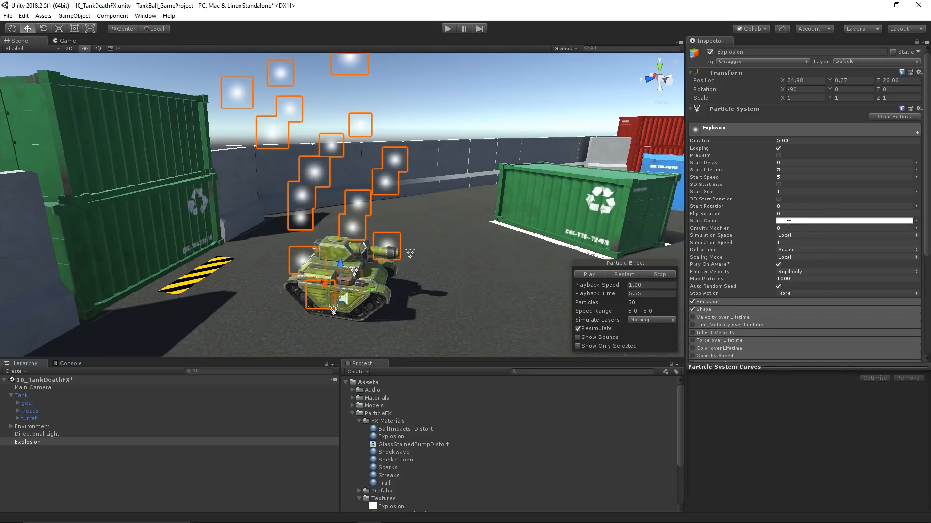
pyautogui.scroll(-5, 780, 185)
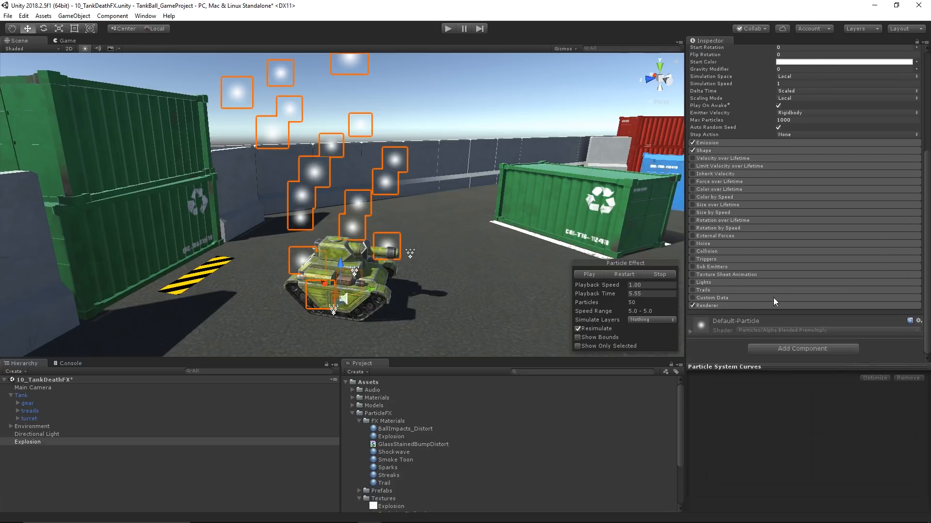
pyautogui.click(726, 306)
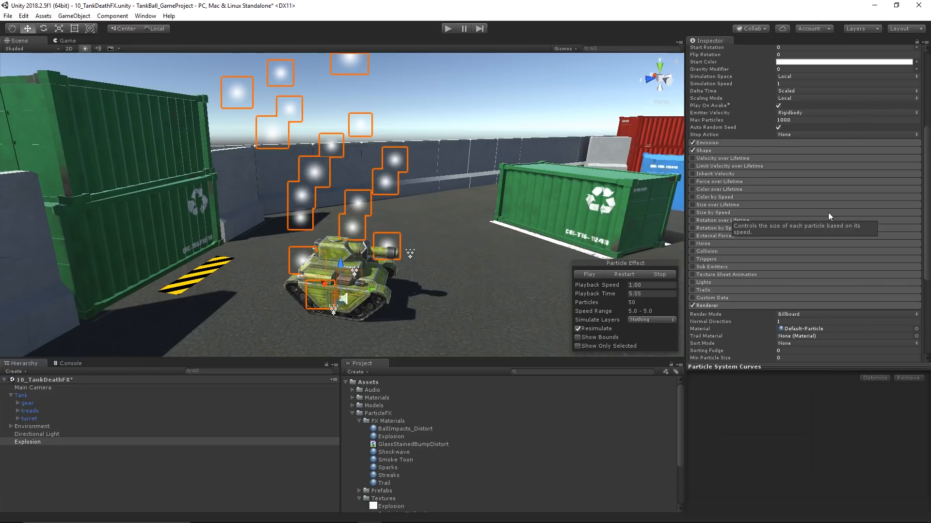
pyautogui.scroll(-4, 828, 212)
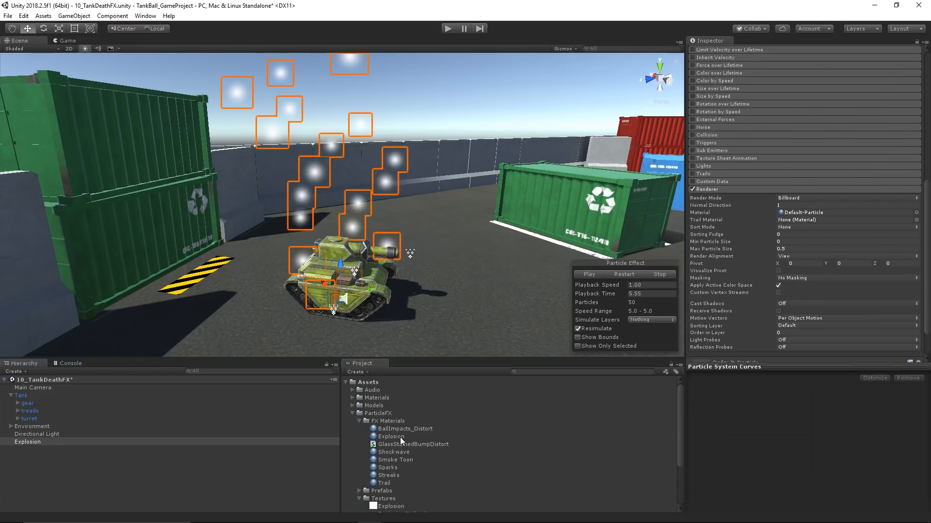
pyautogui.moveTo(400, 436); pyautogui.dragTo(807, 213)
pyautogui.scroll(5, 438, 199)
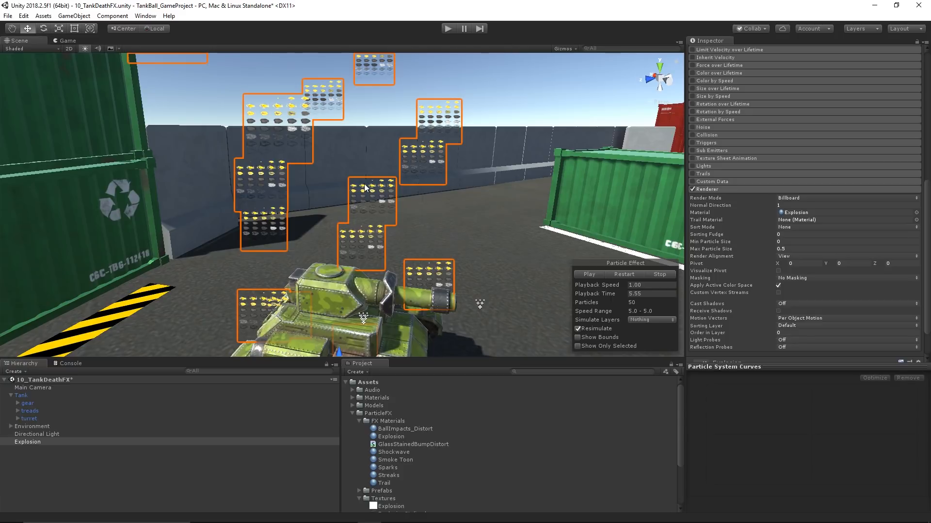
pyautogui.scroll(-3, 344, 188)
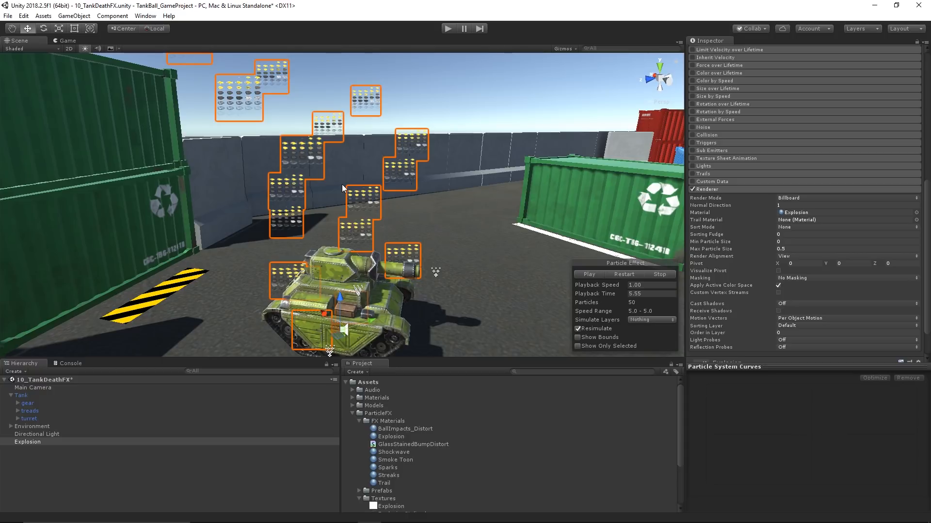
pyautogui.click(725, 189)
# Set the Explosion particle system's Duration to 2 and its Start Lifetime to 1
pyautogui.scroll(10, 777, 288)
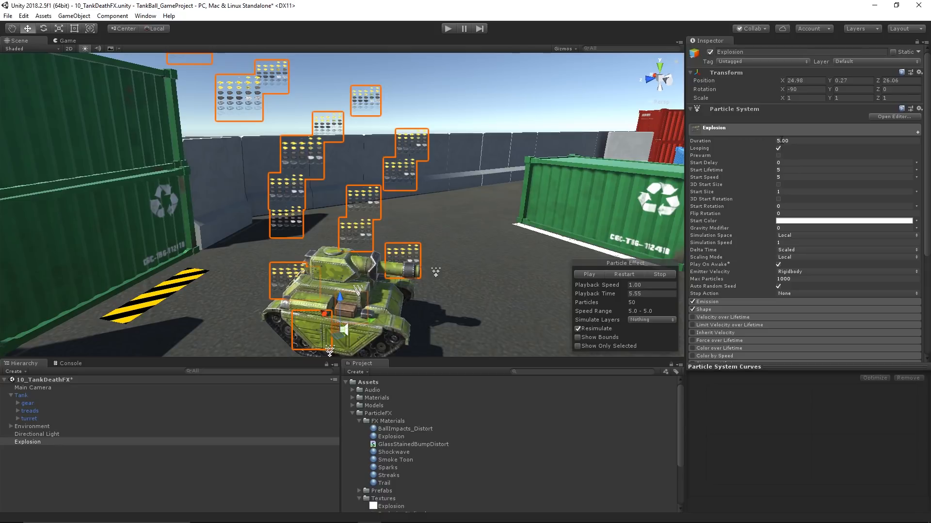
pyautogui.click(795, 141)
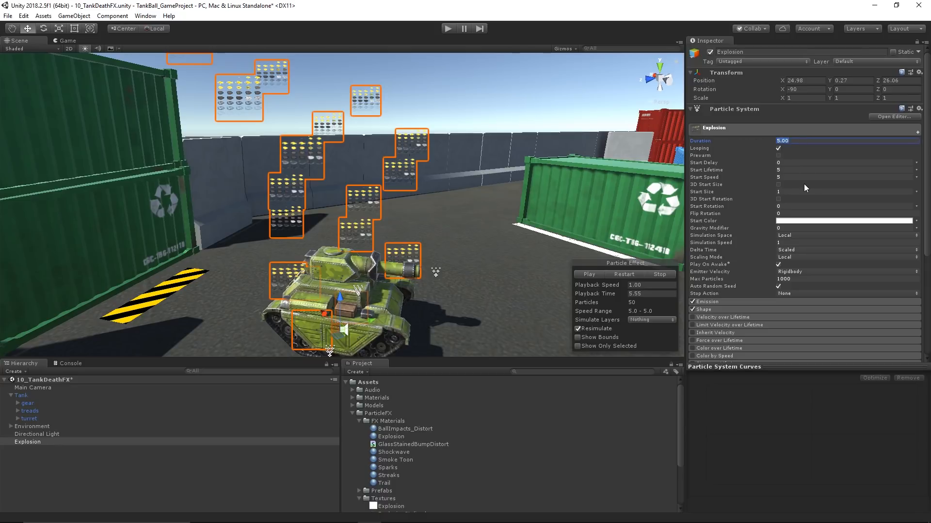
pyautogui.write('2')
pyautogui.click(790, 169)
pyautogui.write('1')
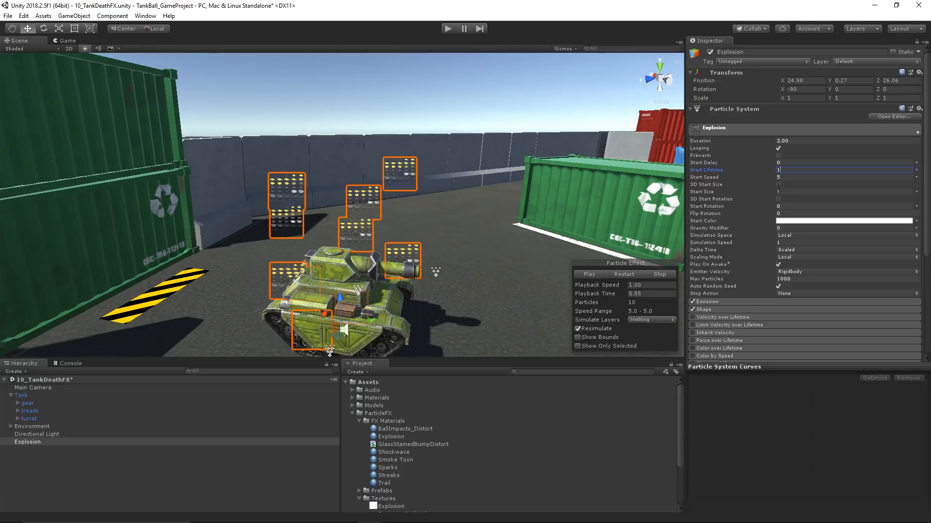
# Set the Explosion particles' Start Speed to 0 and Start Size to 10
pyautogui.click(785, 177)
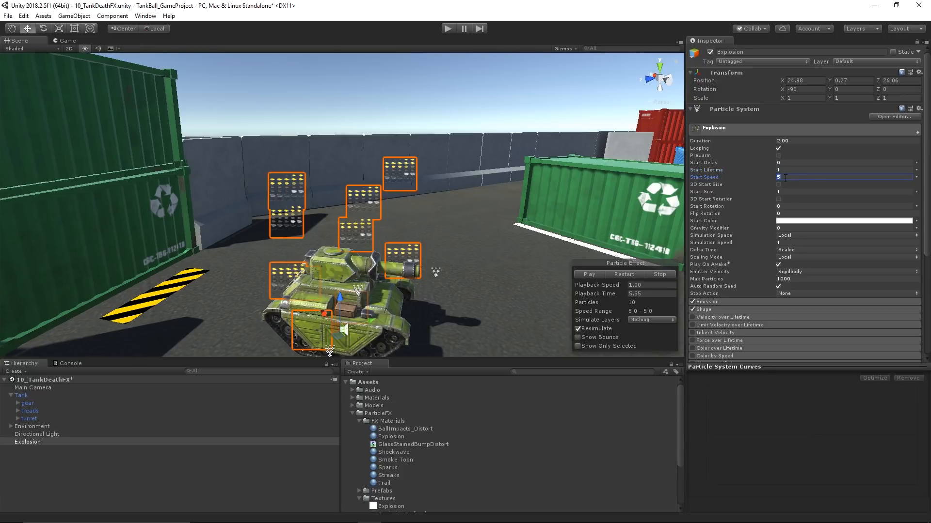
pyautogui.write('0')
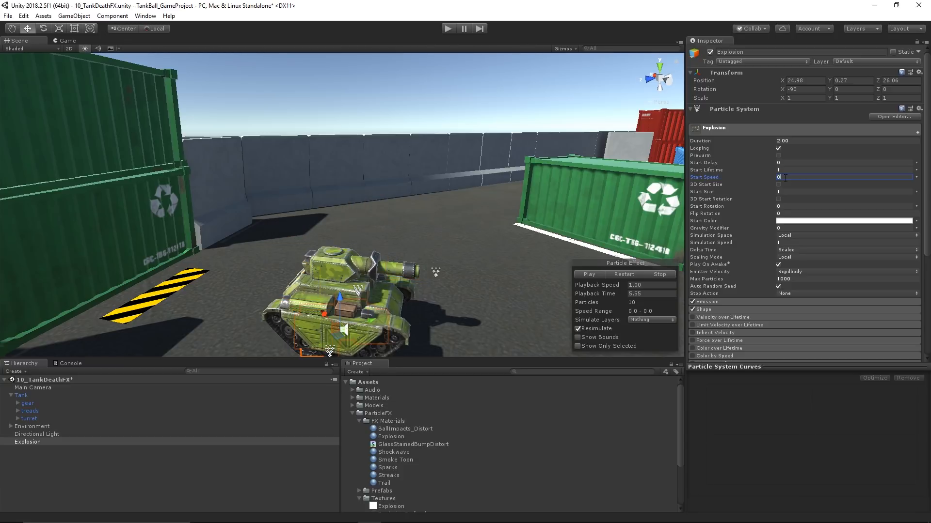
pyautogui.press('Tab')
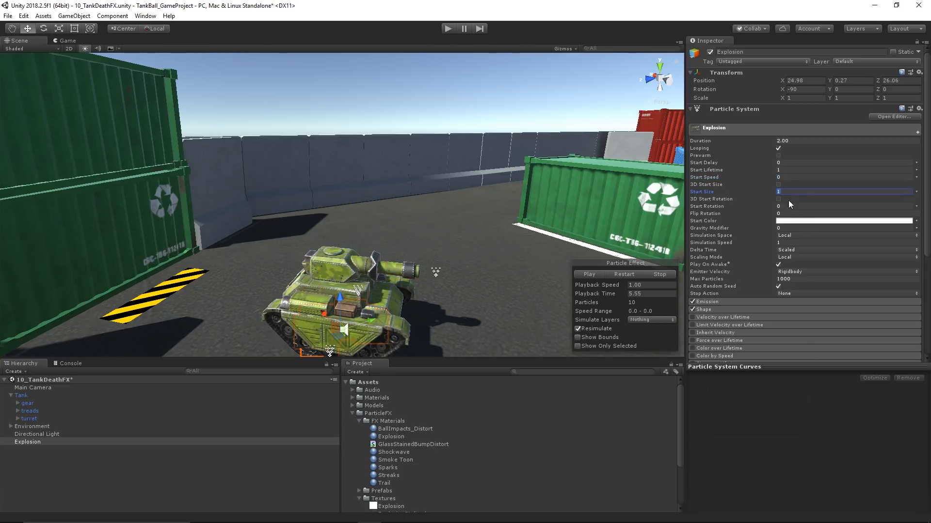
pyautogui.write('10')
pyautogui.press('Return')
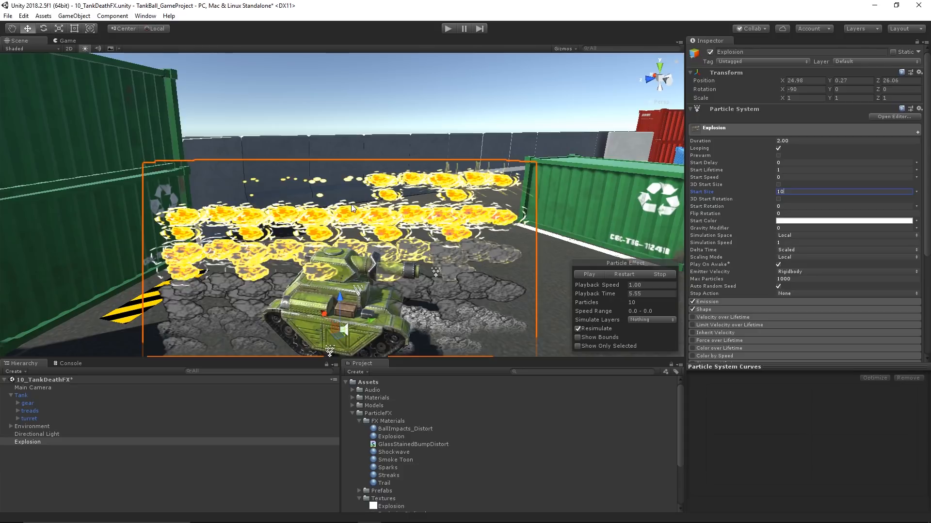
# Set the Explosion particle system's Max Particles to 10
pyautogui.scroll(-3, 342, 232)
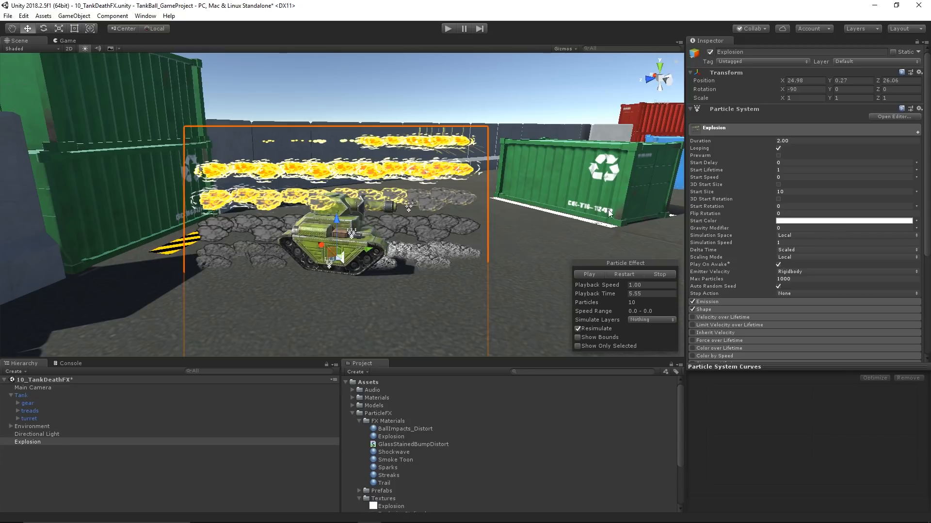
pyautogui.click(786, 192)
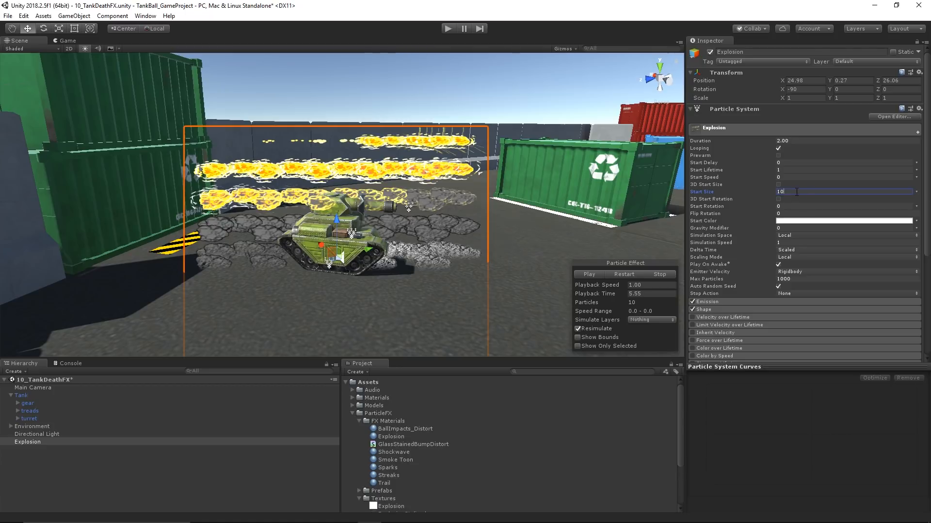
pyautogui.click(796, 279)
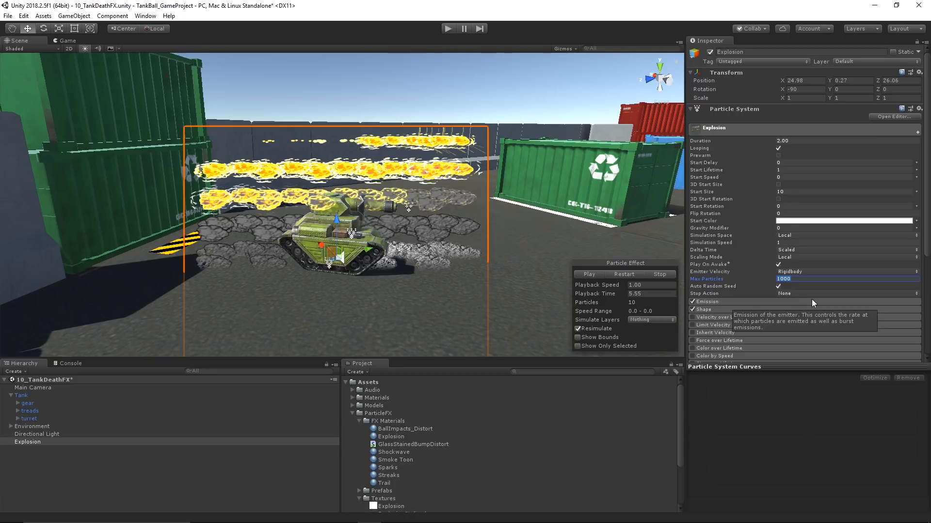
pyautogui.write('10')
# Set the Emission module's Rate over Time to 0 for the Explosion particle system
pyautogui.click(713, 301)
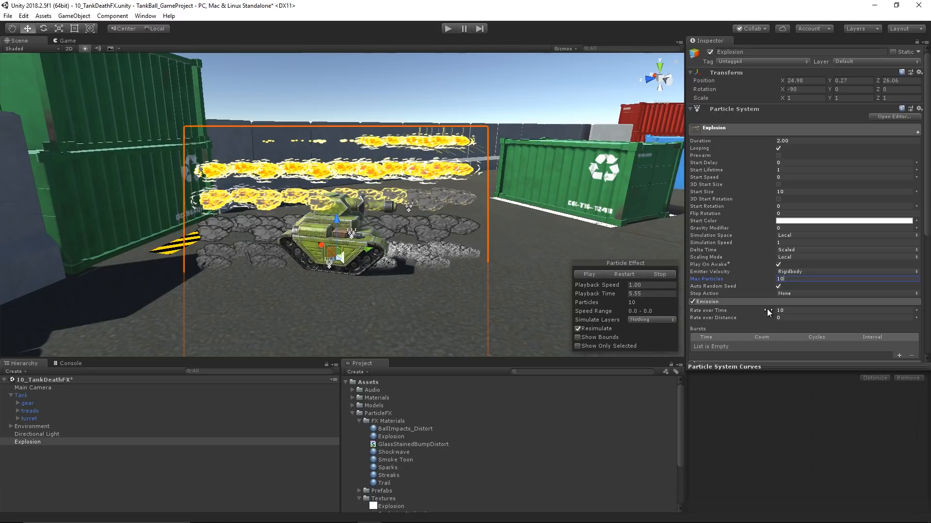
pyautogui.click(794, 311)
pyautogui.scroll(-3, 797, 262)
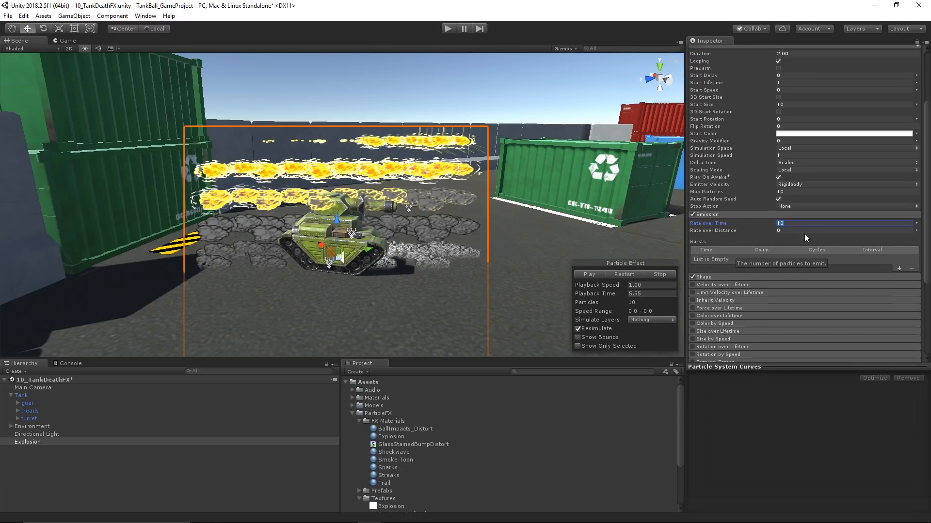
pyautogui.write('0')
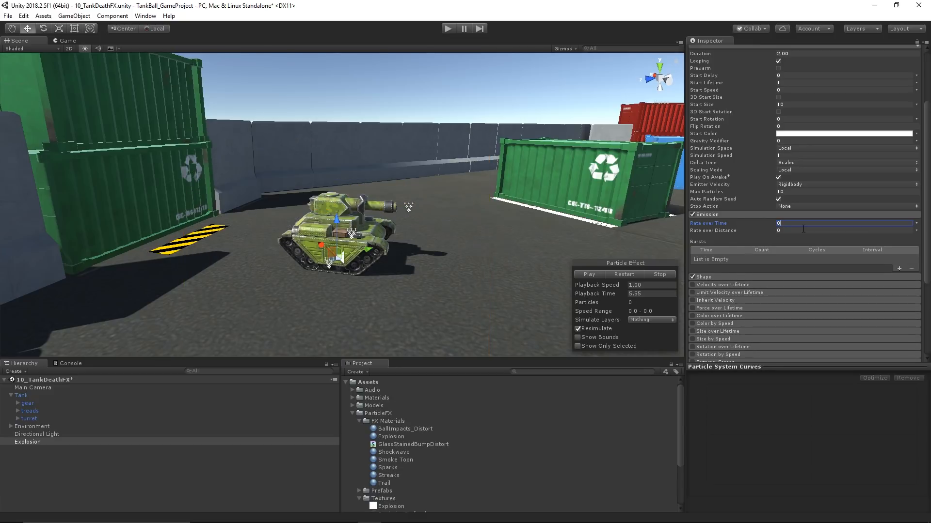
# Add an emission burst with a Count of 1 to the Explosion particle system
pyautogui.click(898, 268)
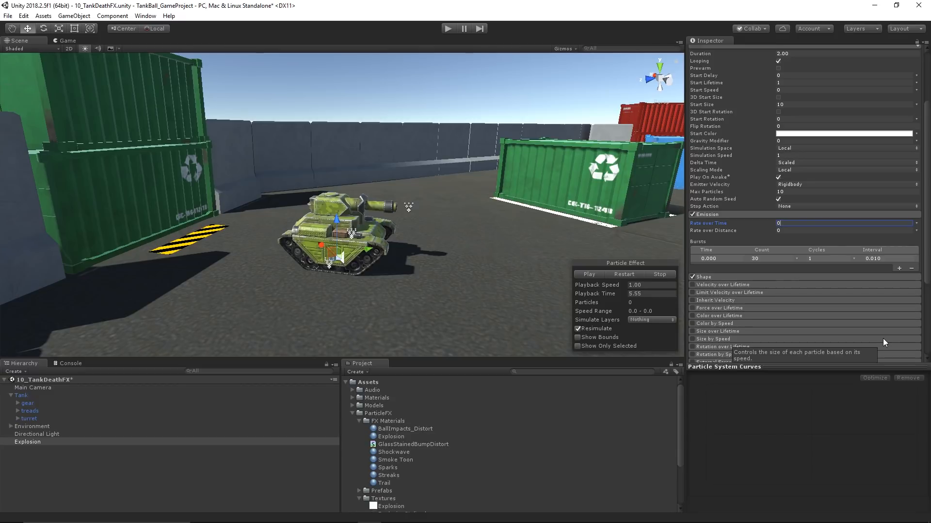
pyautogui.click(767, 258)
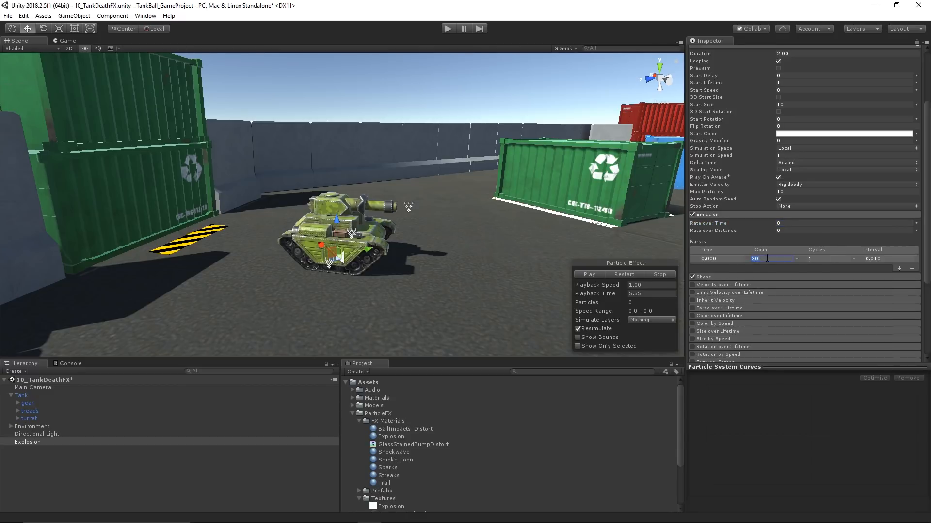
pyautogui.write('1')
# Preview the Explosion's single-particle burst and turn off Looping for the particle system
pyautogui.click(590, 274)
pyautogui.click(659, 274)
pyautogui.click(778, 61)
pyautogui.click(743, 214)
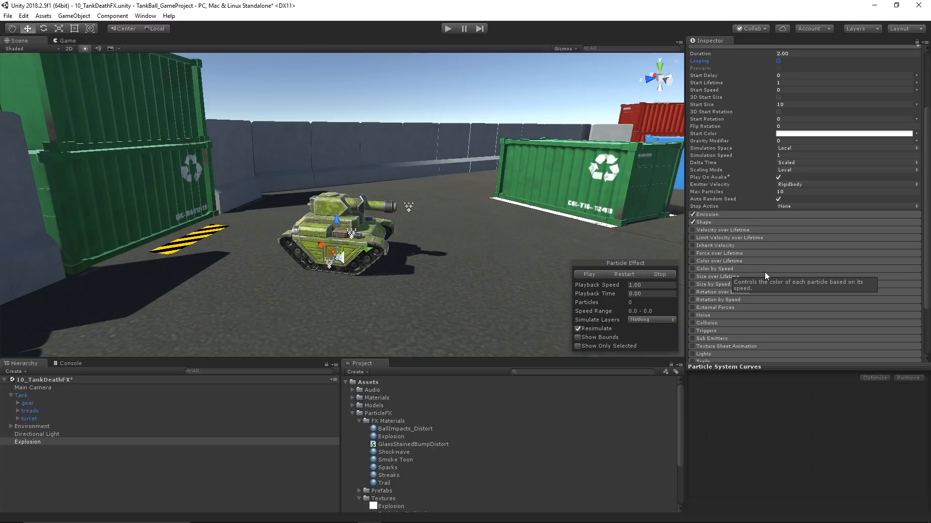
# Enable the Texture Sheet Animation module on the Explosion particle system and show its settings
pyautogui.scroll(-3, 758, 244)
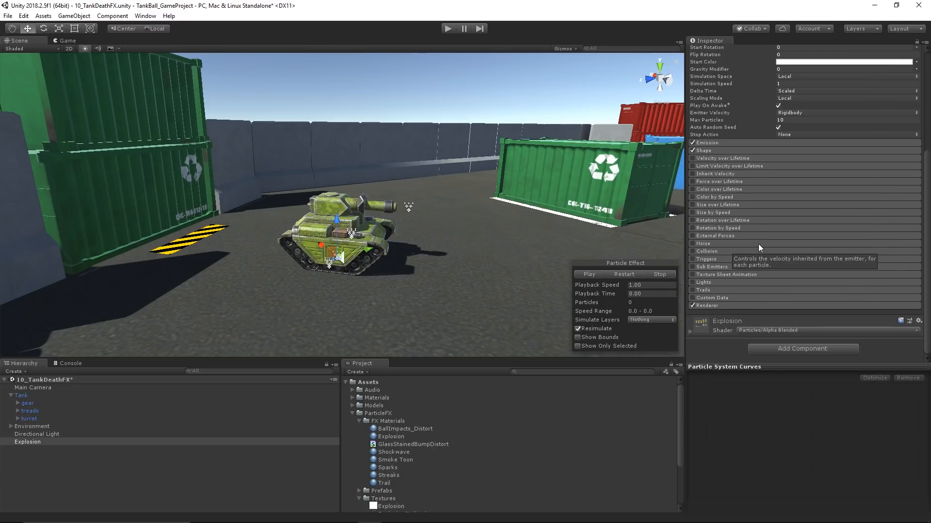
pyautogui.click(694, 274)
pyautogui.click(713, 274)
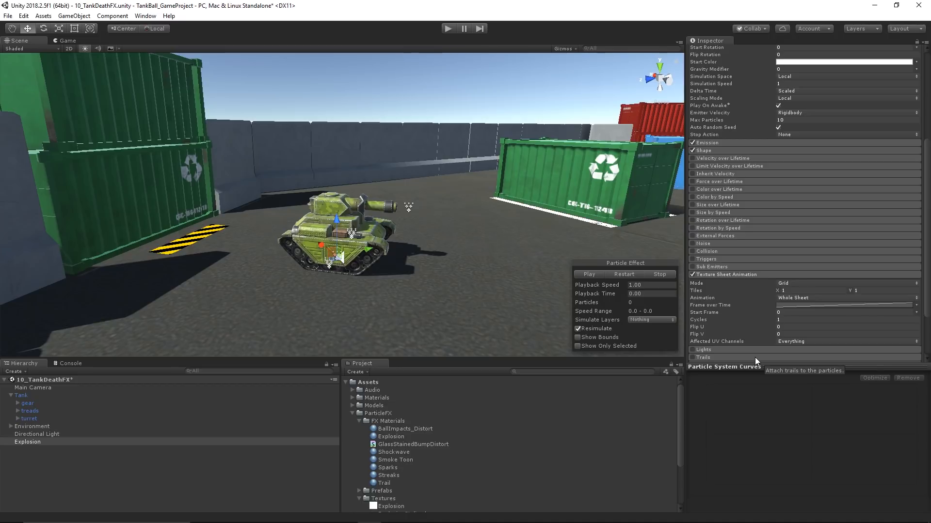
# Examine the enlarged preview of the Explosion material to count the sprite sheet's columns and rows
pyautogui.click(788, 290)
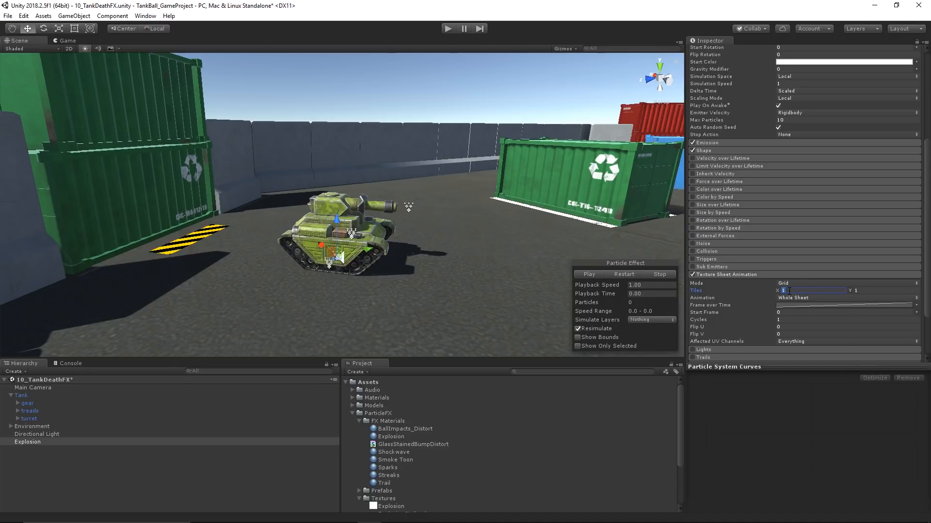
pyautogui.click(872, 291)
pyautogui.click(395, 437)
pyautogui.click(704, 370)
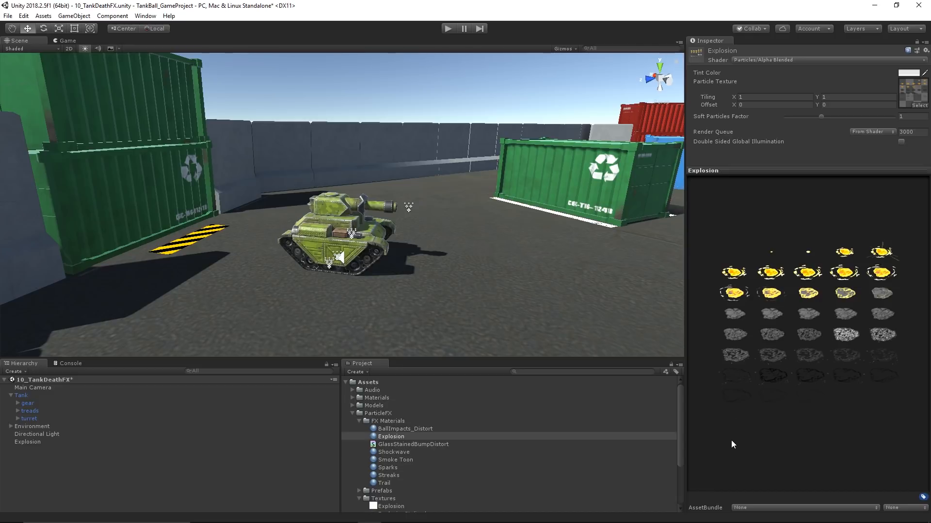
# Set the Explosion particle system's Texture Sheet Animation tiles to X 5 and Y 9
pyautogui.click(48, 442)
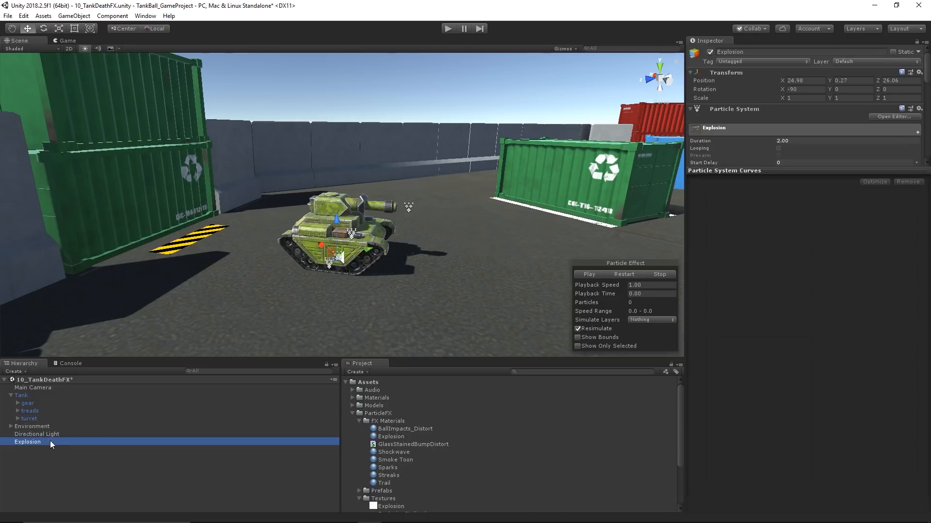
pyautogui.moveTo(796, 171); pyautogui.dragTo(793, 349)
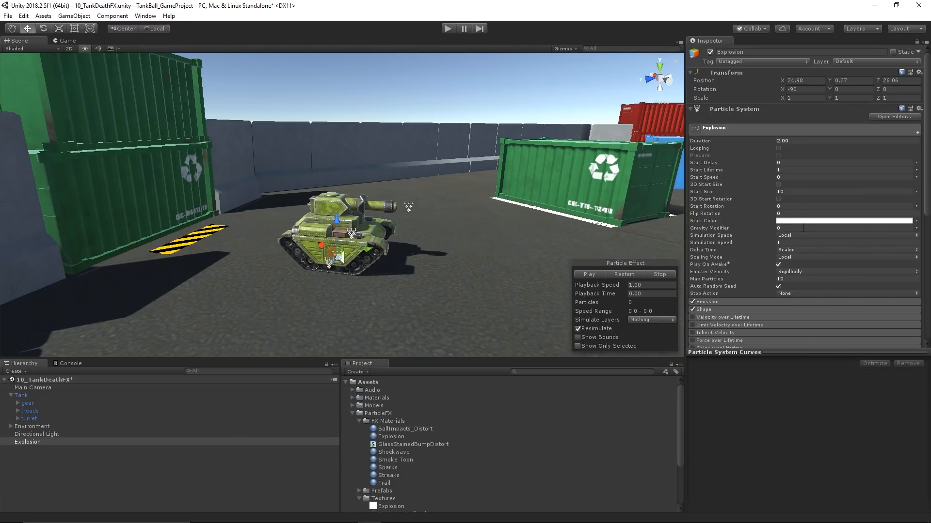
pyautogui.scroll(-5, 797, 214)
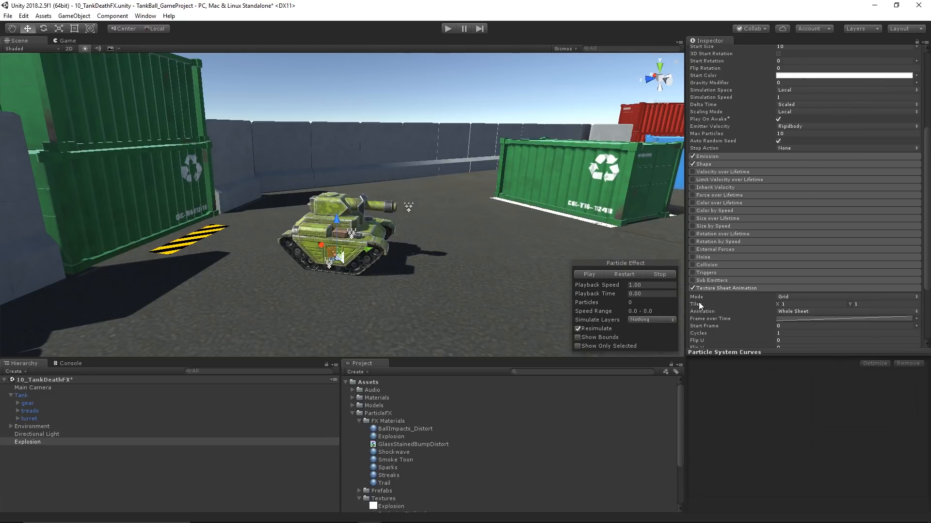
pyautogui.click(797, 303)
pyautogui.click(864, 303)
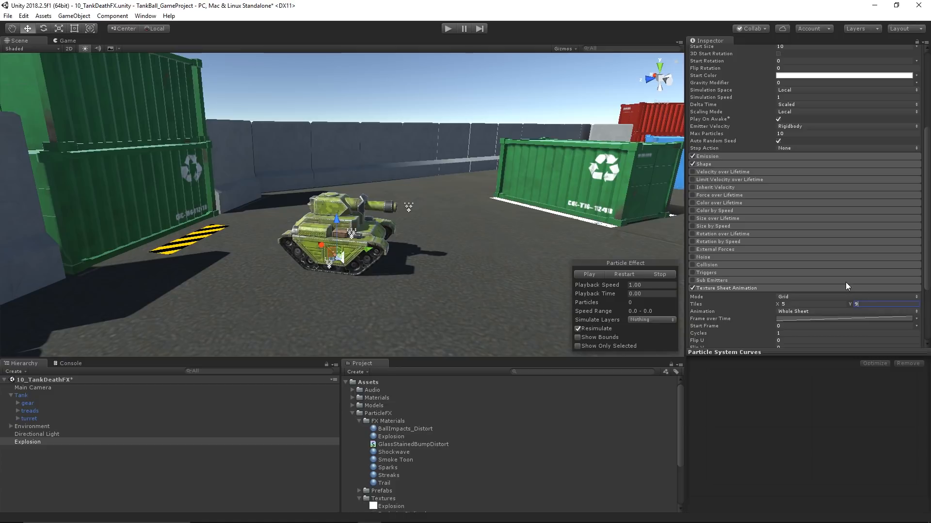
# Play the particle effect preview to check the sprite sheet animation of the explosion
pyautogui.scroll(-3, 845, 282)
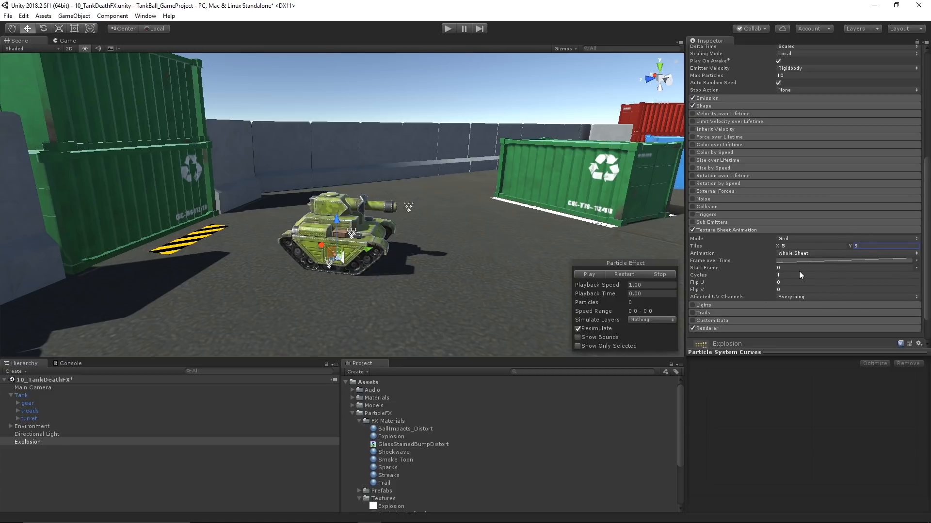
pyautogui.click(584, 274)
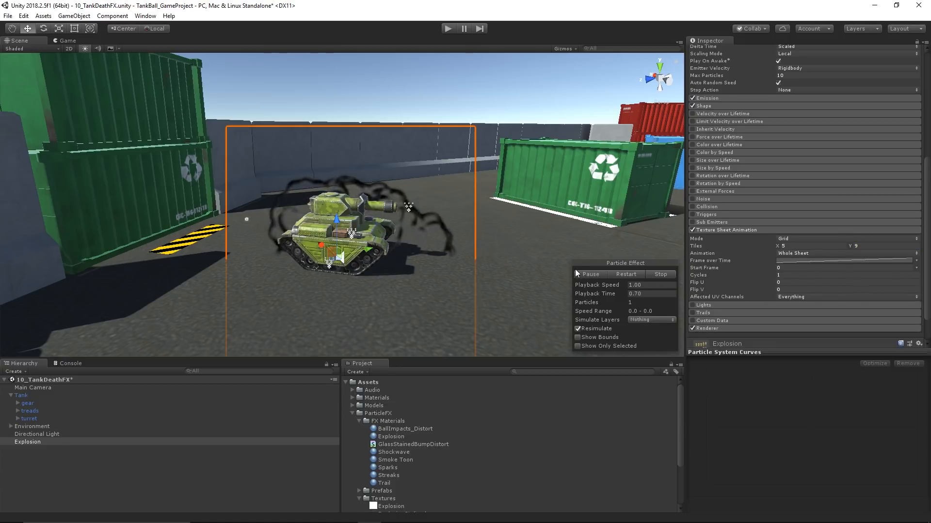
pyautogui.click(673, 274)
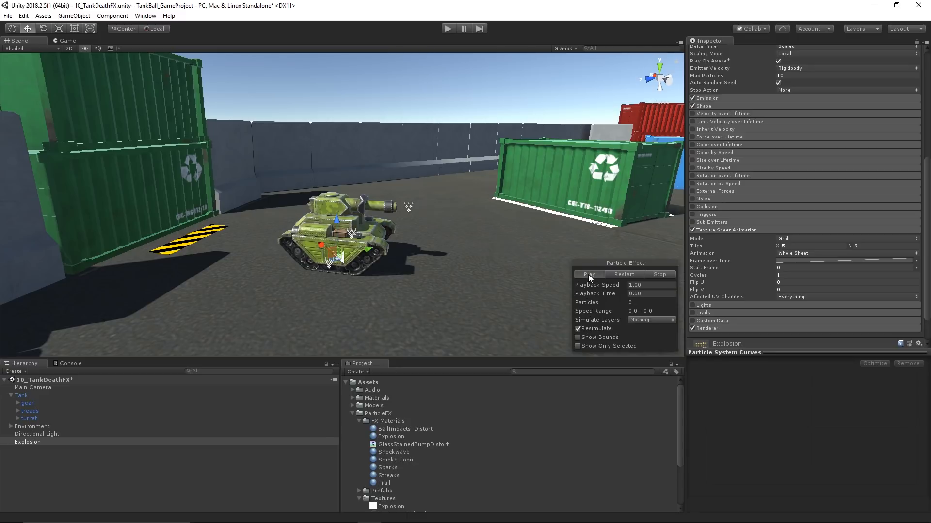
pyautogui.click(588, 275)
pyautogui.click(593, 274)
# Try raising the Explosion object above the tank and preview the effect several times from there
pyautogui.moveTo(337, 219); pyautogui.dragTo(353, 140)
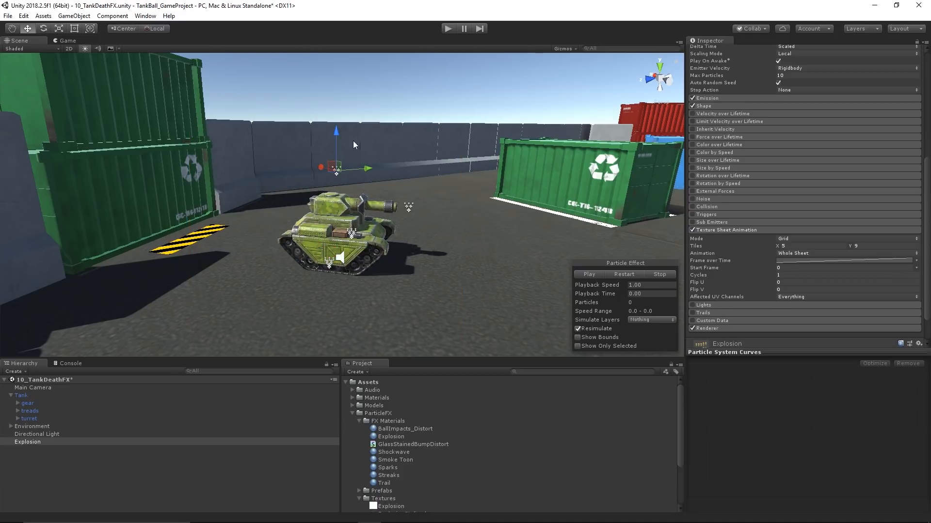
pyautogui.moveTo(354, 142); pyautogui.dragTo(360, 166, button='middle')
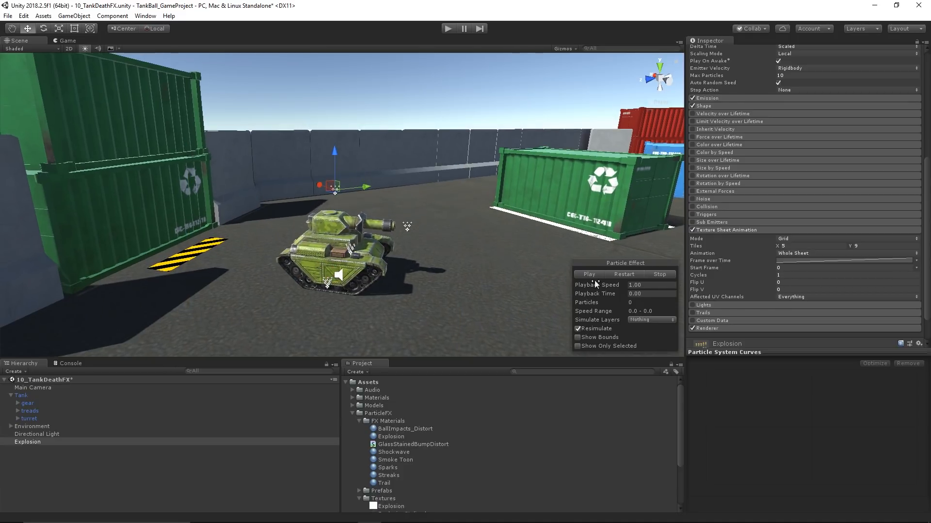
pyautogui.click(587, 274)
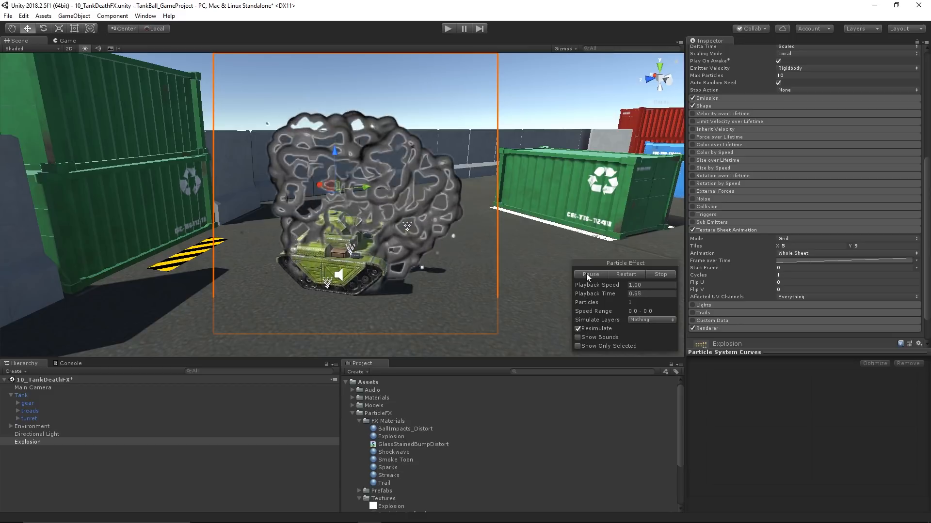
pyautogui.click(657, 275)
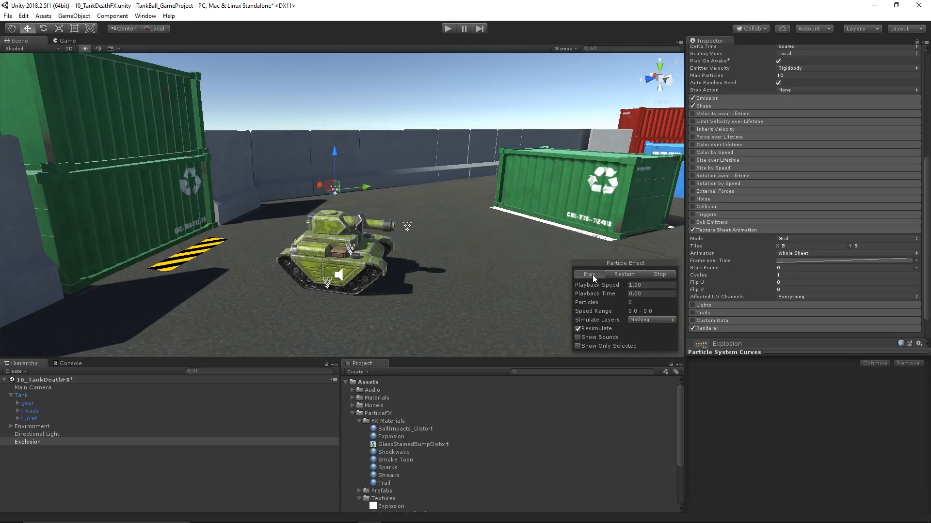
pyautogui.click(592, 275)
pyautogui.click(589, 274)
pyautogui.click(667, 274)
pyautogui.click(595, 274)
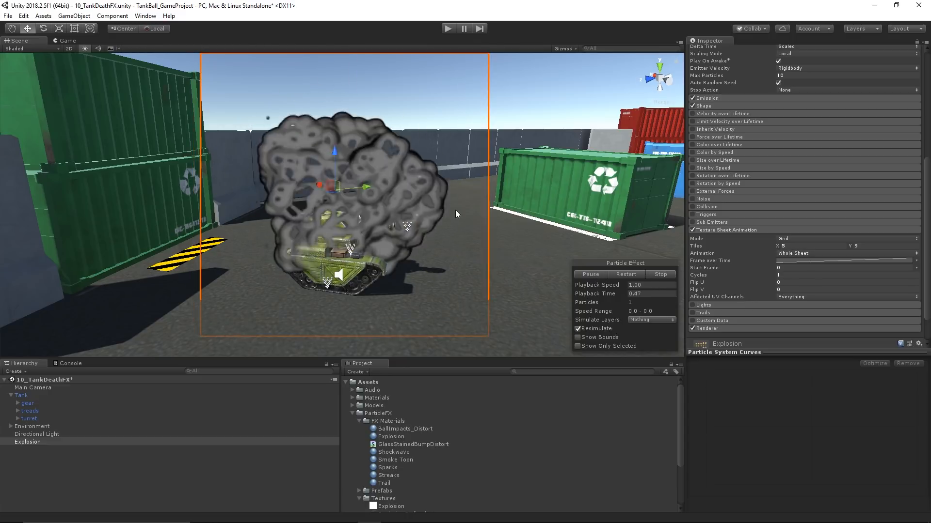
# Lower the Explosion object onto the tank, nudge it slightly up within the body and preview the effect
pyautogui.moveTo(336, 159); pyautogui.dragTo(351, 233)
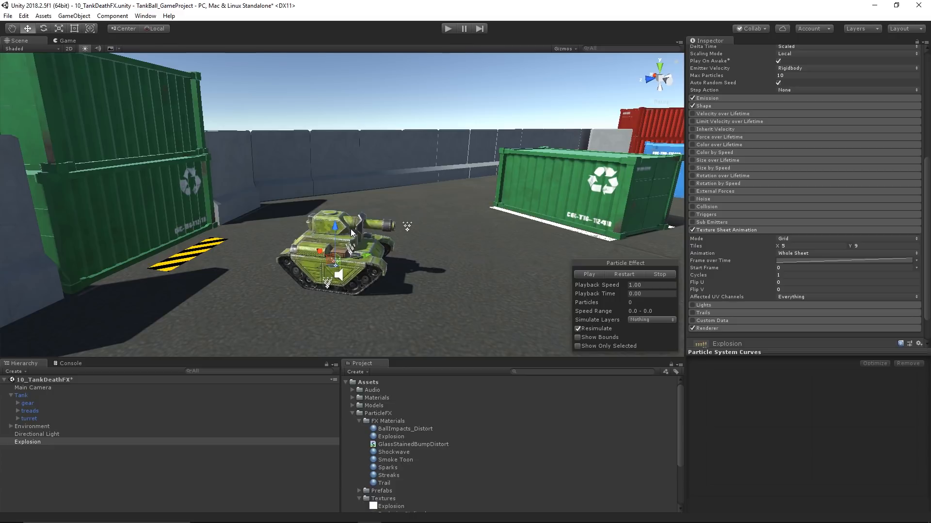
pyautogui.click(587, 274)
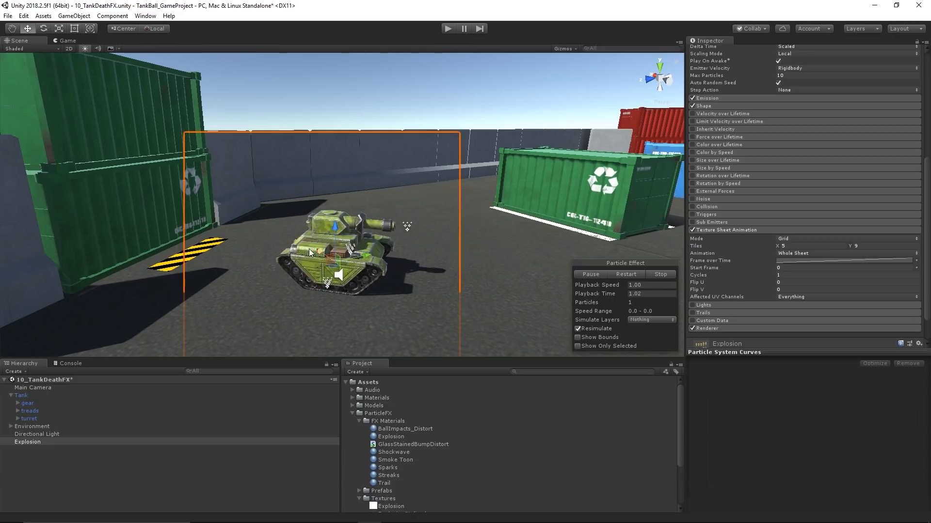
pyautogui.moveTo(333, 229); pyautogui.dragTo(329, 215)
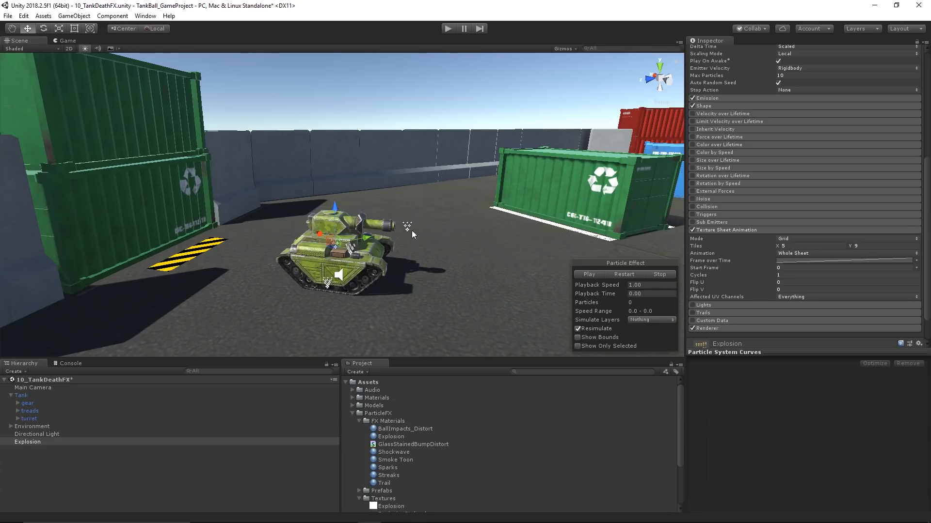
pyautogui.click(593, 275)
pyautogui.click(665, 274)
# Collapse the Texture Sheet Animation settings, then enable and expand the Explosion particle system's Lights module
pyautogui.click(708, 231)
pyautogui.click(692, 268)
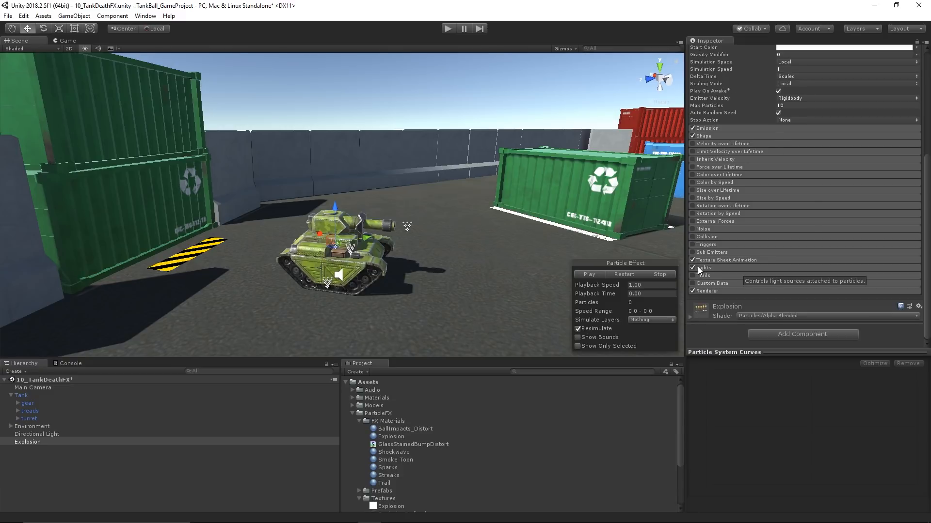
pyautogui.click(711, 268)
pyautogui.scroll(-3, 810, 181)
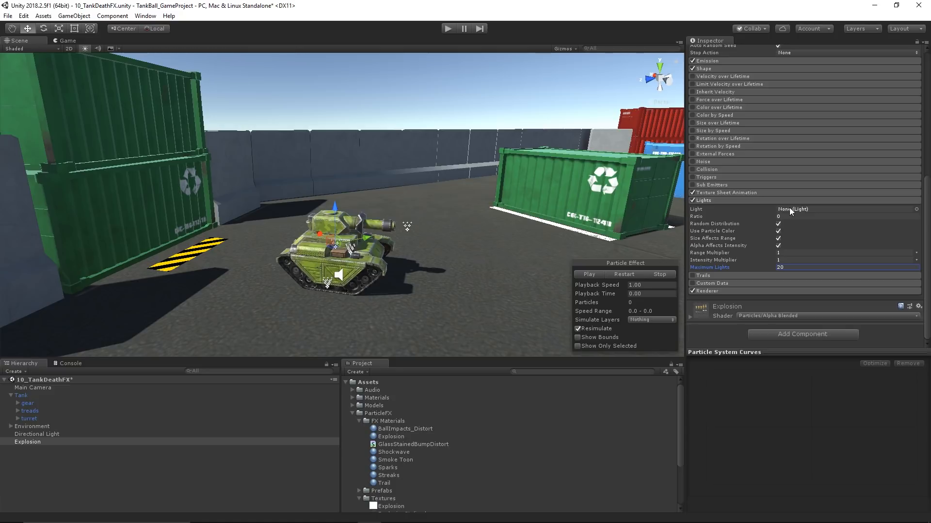
# Add a Point Light as a child of the Explosion object
pyautogui.rightClick(50, 442)
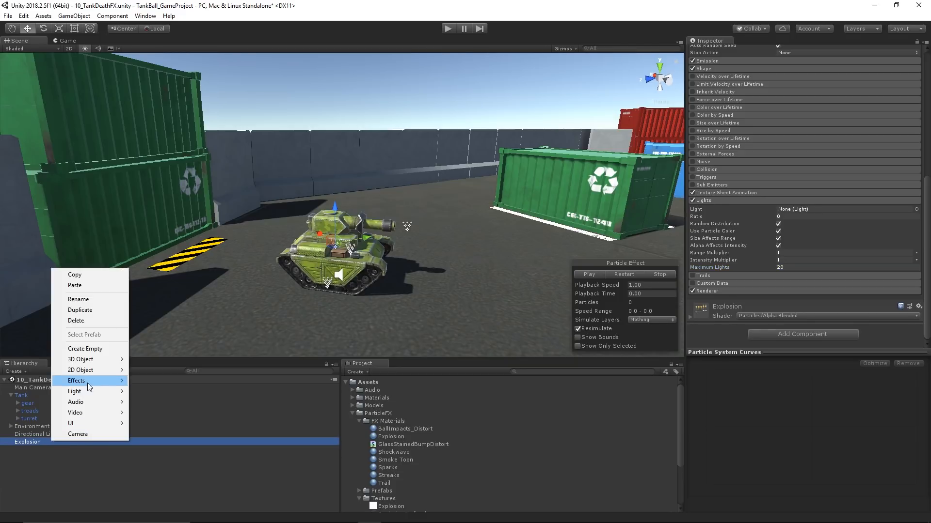
pyautogui.moveTo(87, 392)
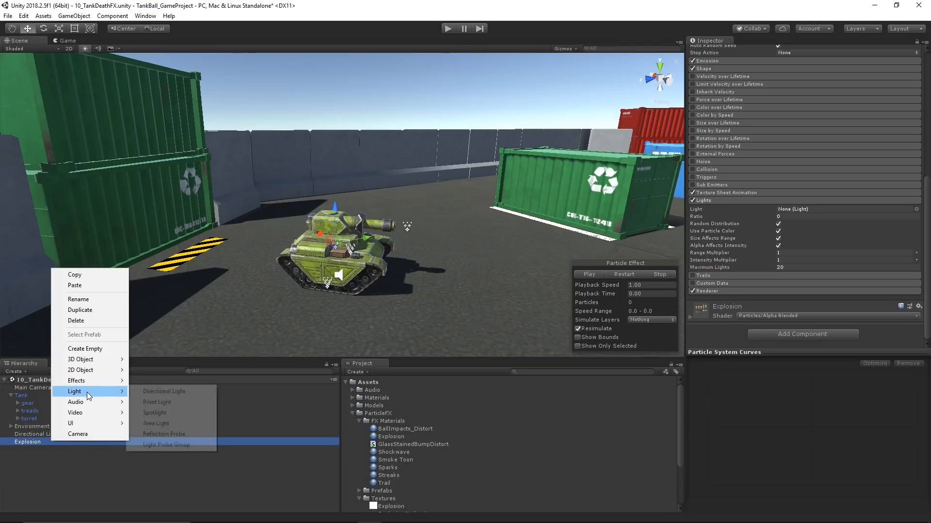
pyautogui.click(173, 399)
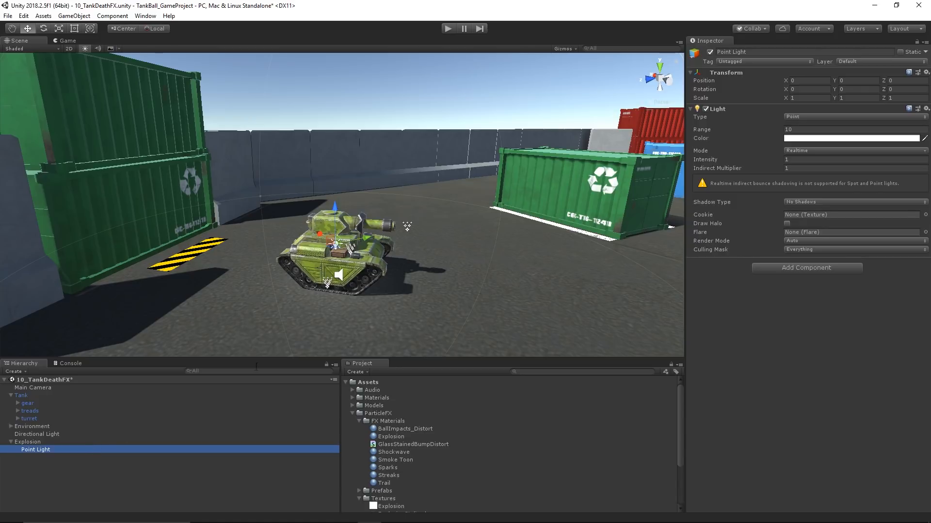
pyautogui.scroll(-3, 349, 248)
pyautogui.moveTo(348, 247); pyautogui.dragTo(331, 267, button='middle')
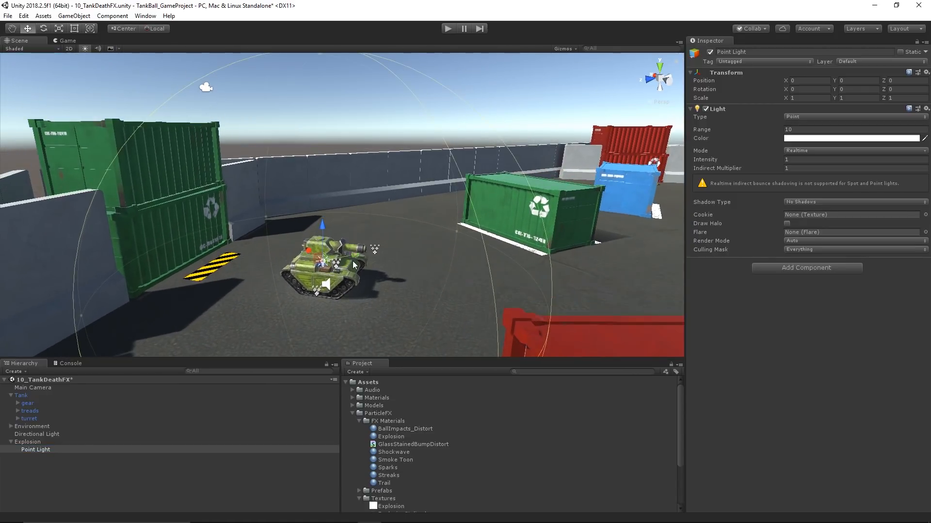
pyautogui.scroll(2, 352, 263)
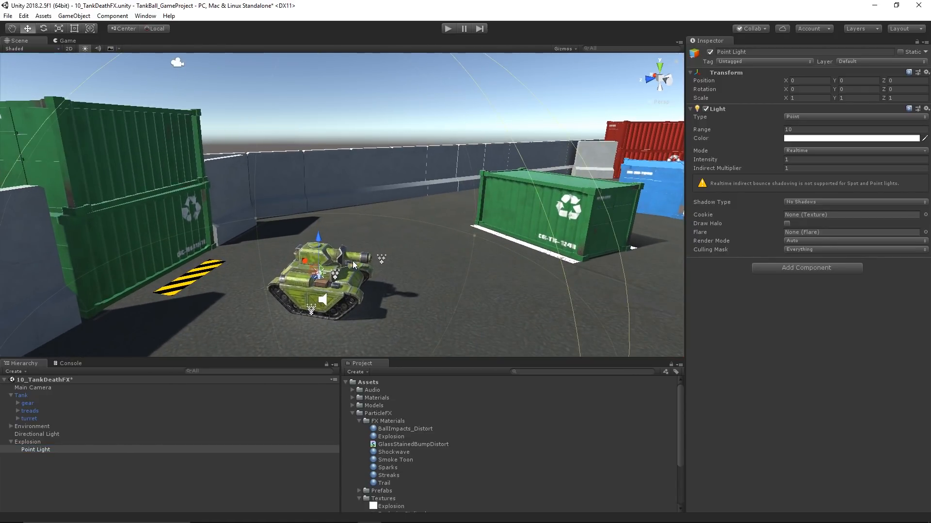
# Set the Point Light's color to orange, leaving its range alone
pyautogui.click(796, 130)
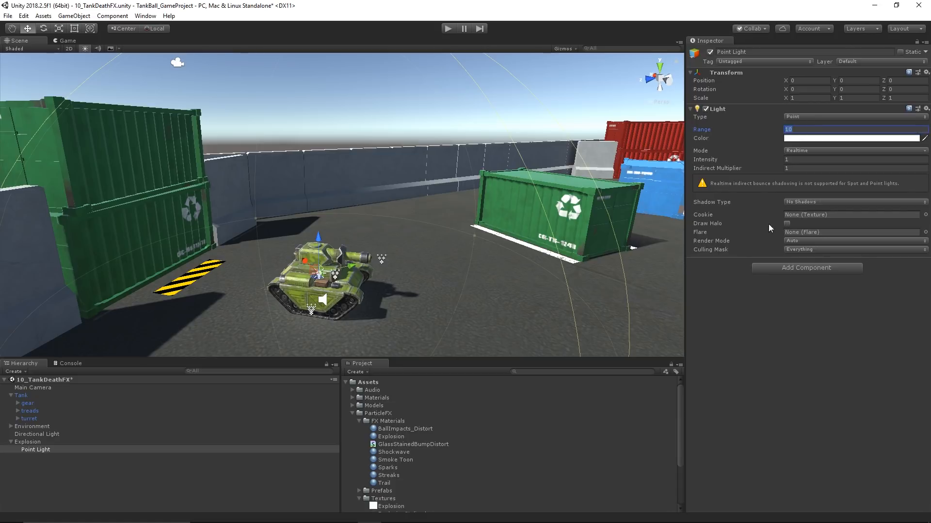
pyautogui.scroll(-4, 406, 178)
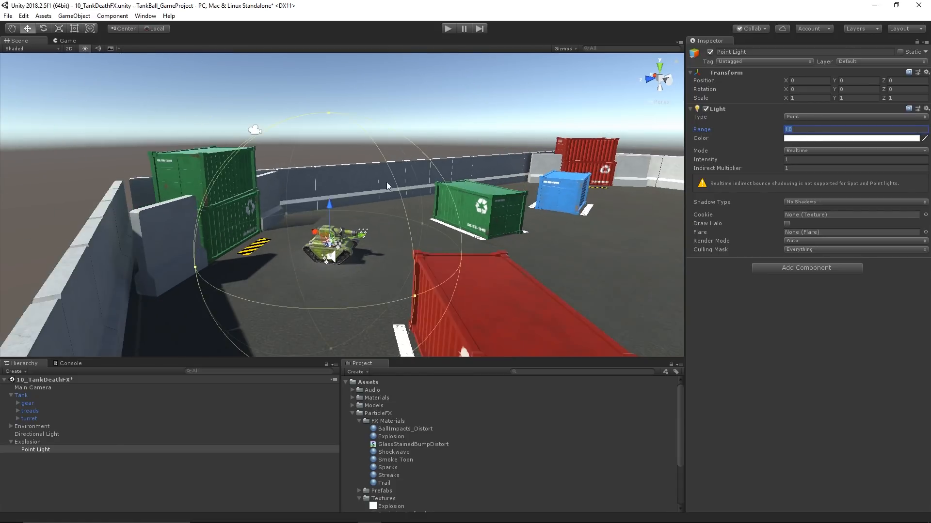
pyautogui.scroll(4, 369, 165)
pyautogui.moveTo(366, 181); pyautogui.dragTo(369, 162, button='middle')
pyautogui.scroll(2, 380, 250)
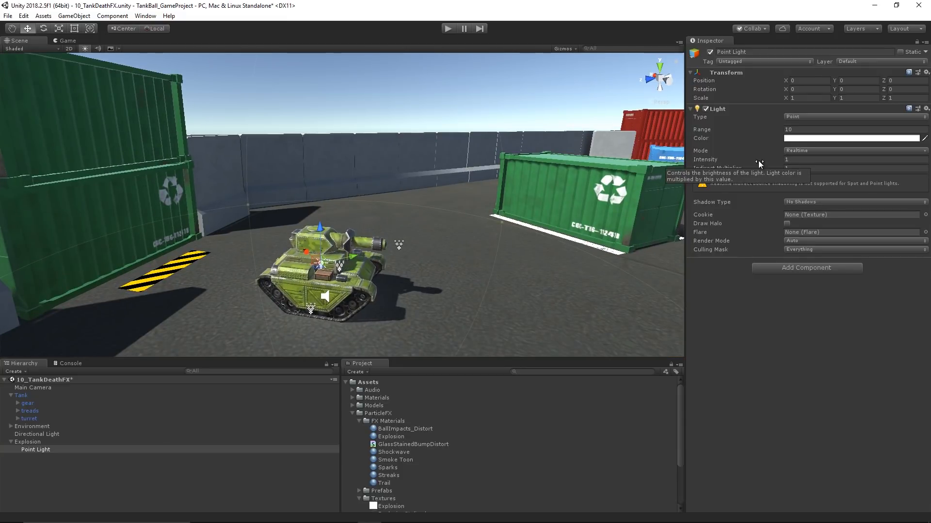
pyautogui.click(797, 139)
pyautogui.moveTo(757, 185); pyautogui.dragTo(743, 154)
pyautogui.click(760, 98)
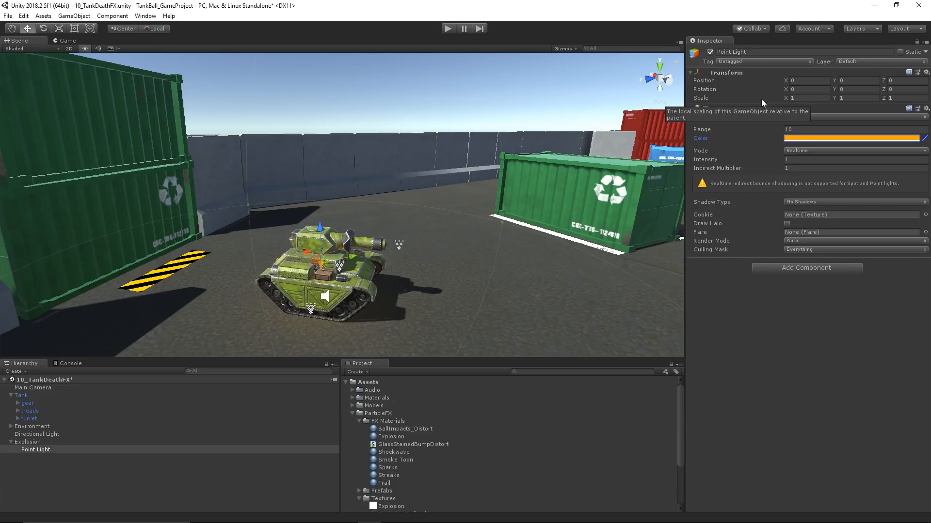
# Raise the Explosion object, with its Point Light, to the top of the tank's turret at a Y position of 2.95
pyautogui.click(794, 159)
pyautogui.click(38, 442)
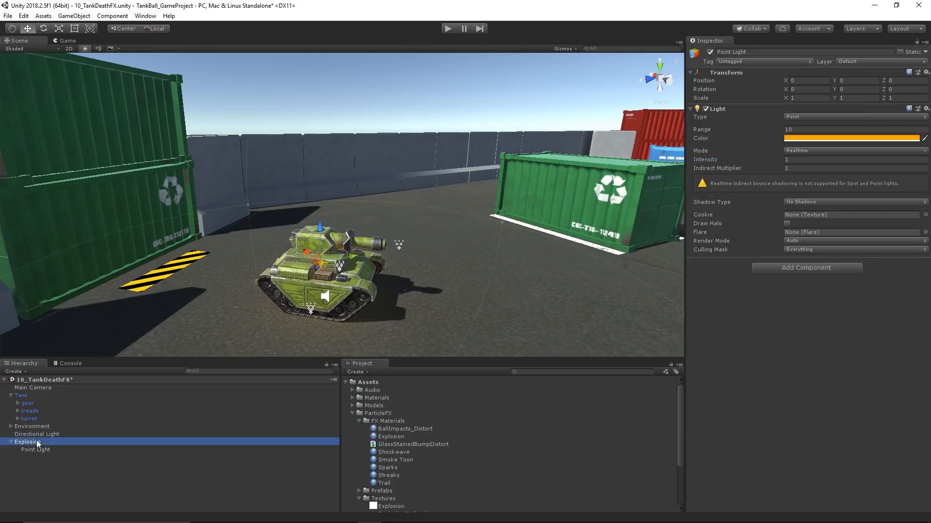
pyautogui.moveTo(320, 227); pyautogui.dragTo(318, 187)
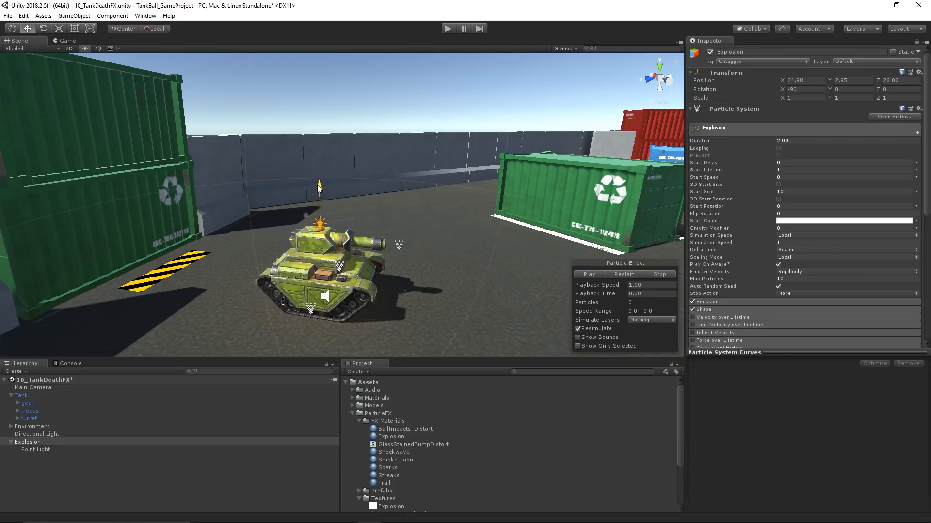
pyautogui.scroll(5, 334, 222)
pyautogui.keyDown('alt'); pyautogui.moveTo(156, 225); pyautogui.dragTo(219, 222); pyautogui.keyUp('alt')
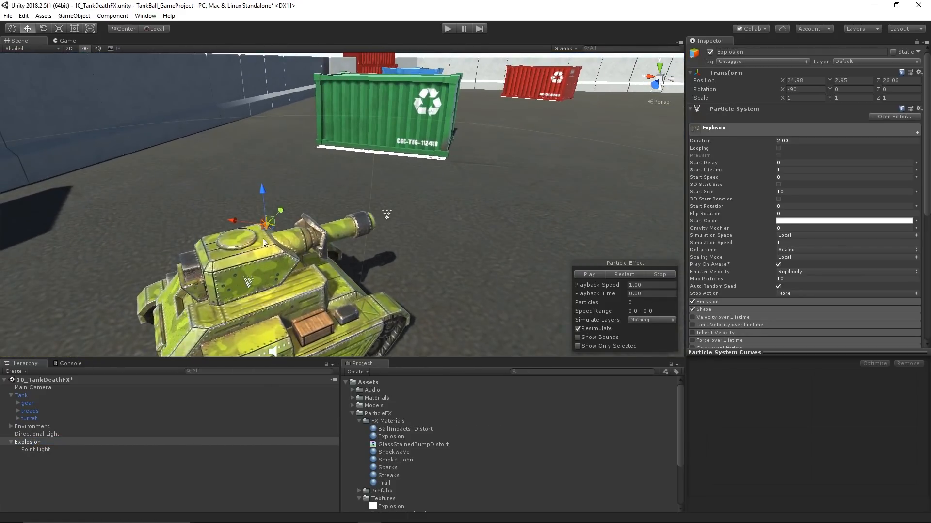
# Try different intensities on the Point Light, then reset the intensity to 1
pyautogui.click(46, 451)
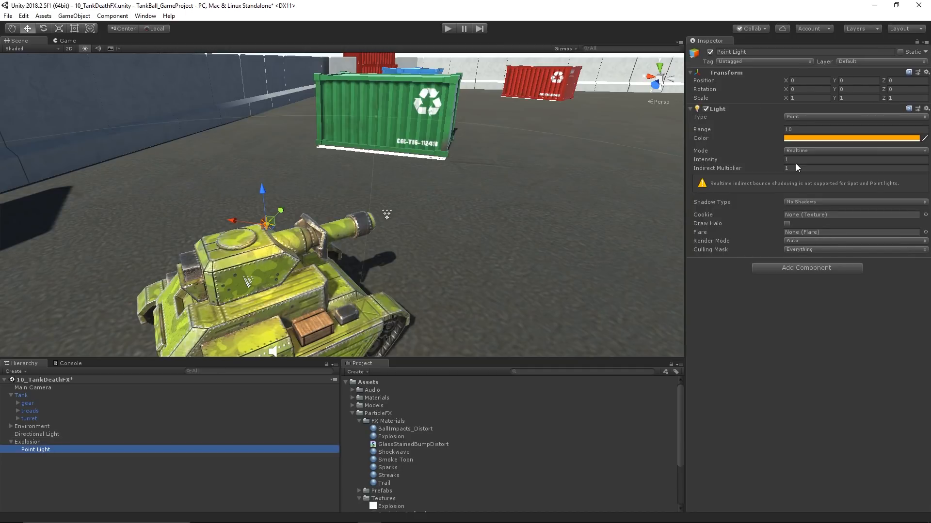
pyautogui.moveTo(712, 159); pyautogui.dragTo(749, 162)
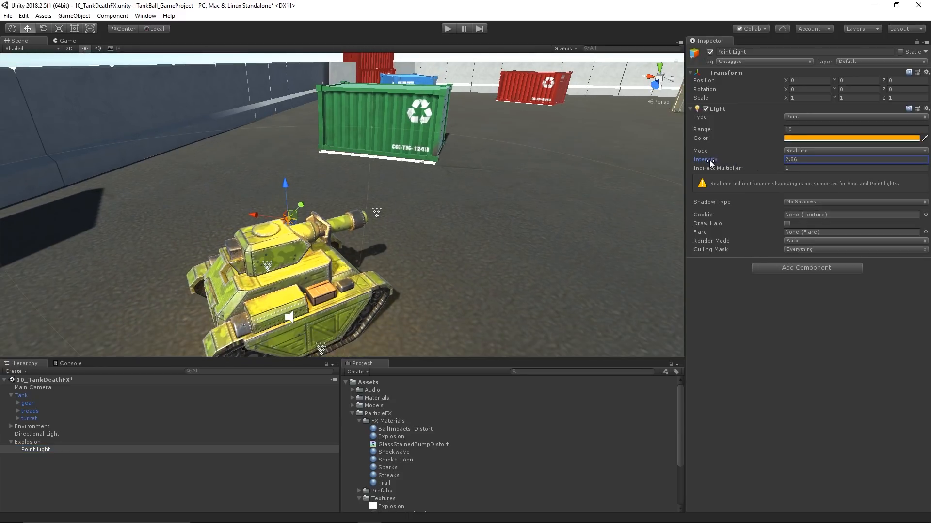
pyautogui.moveTo(709, 160); pyautogui.dragTo(781, 161)
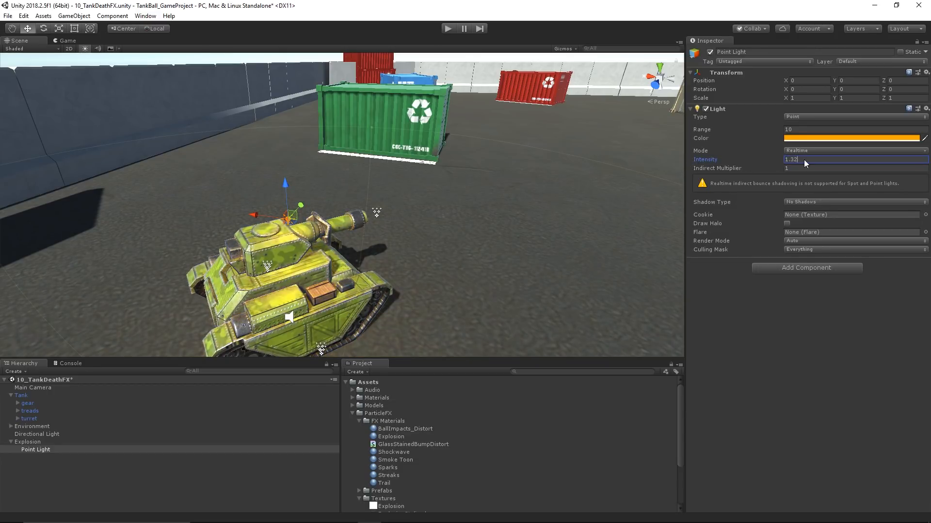
pyautogui.write('1')
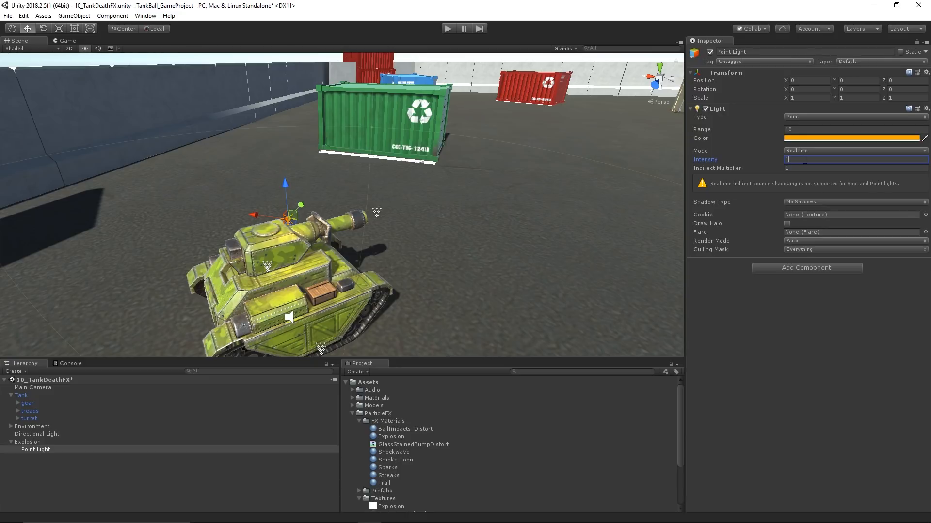
# Assign the Point Light to the Explosion's Lights module, with Ratio 1 and Maximum Lights 1
pyautogui.click(33, 441)
pyautogui.scroll(-8, 810, 202)
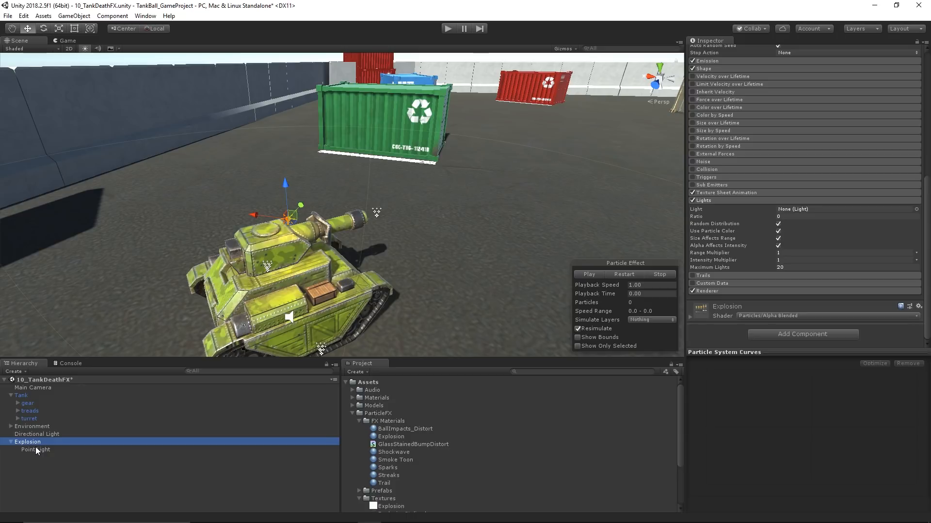
pyautogui.moveTo(37, 455); pyautogui.dragTo(807, 212)
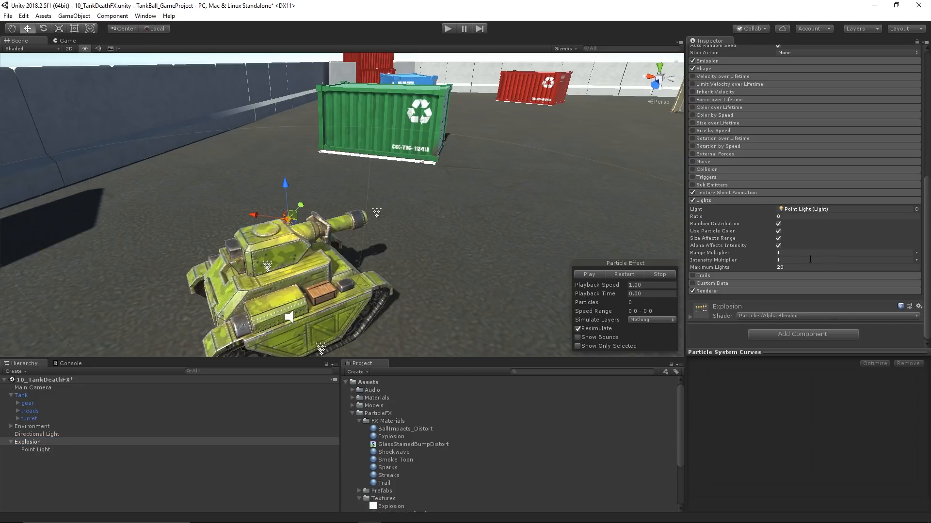
pyautogui.click(800, 217)
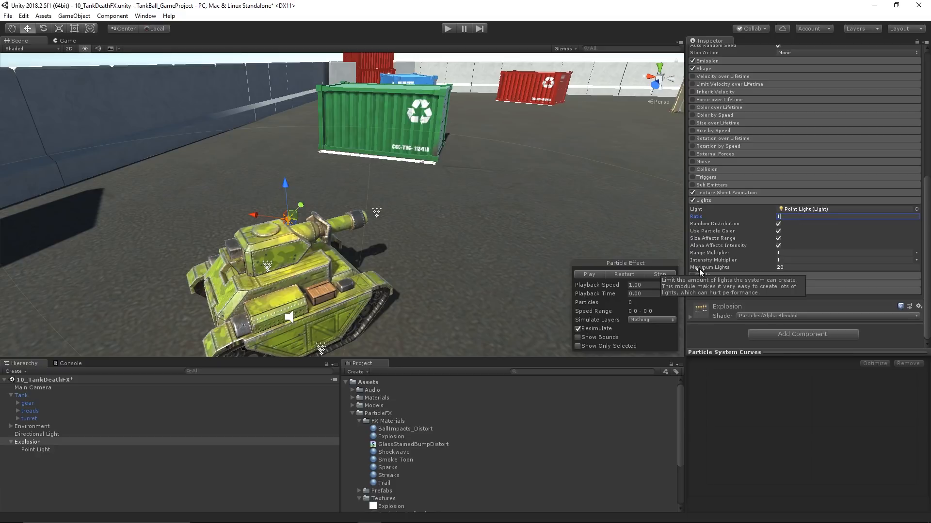
pyautogui.click(791, 267)
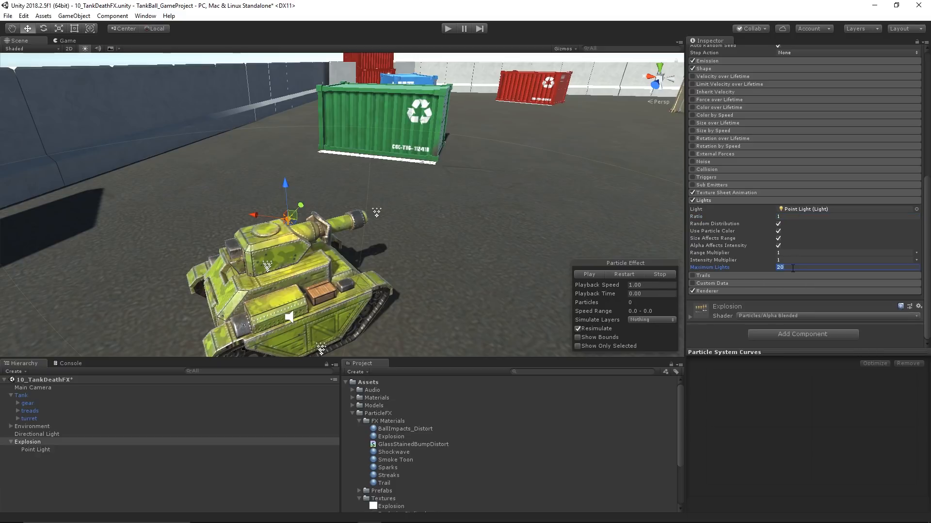
pyautogui.write('1')
# Preview the Explosion effect several times to examine the particle-driven light on the tank and ground
pyautogui.click(590, 274)
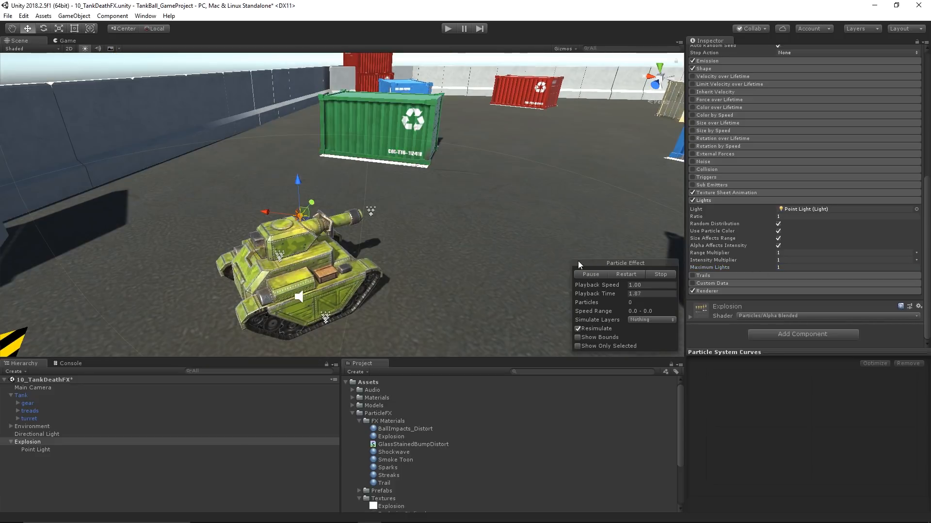
pyautogui.click(589, 274)
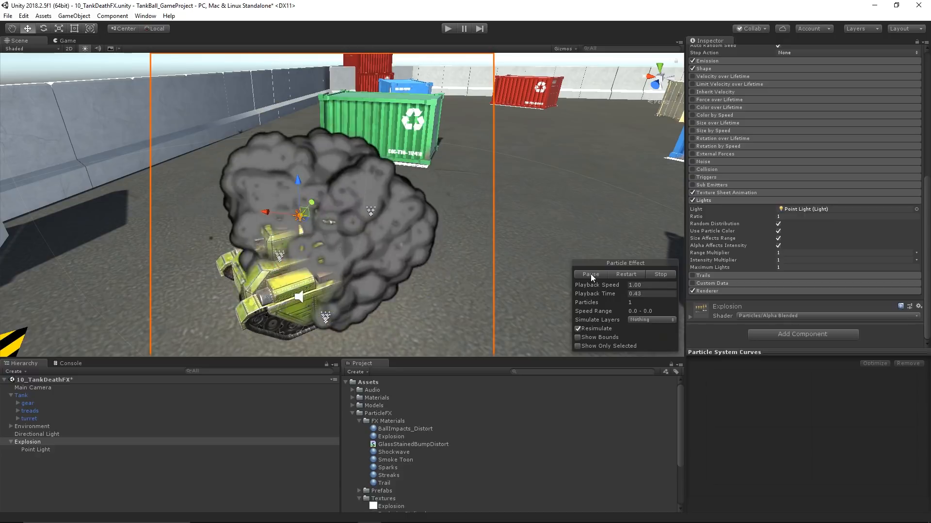
pyautogui.click(672, 274)
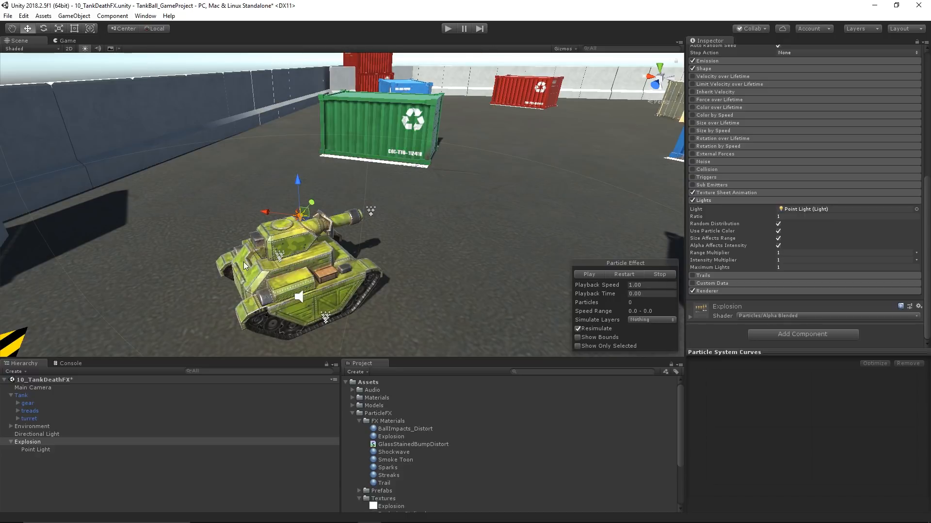
pyautogui.click(586, 276)
pyautogui.scroll(-5, 538, 279)
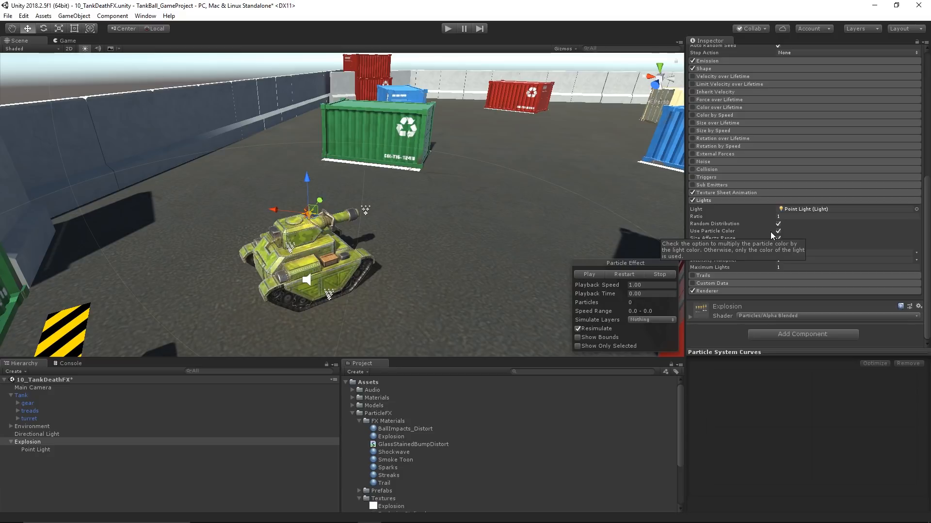
# Turn off Use Particle Color in the Explosion's Lights module and preview the effect
pyautogui.scroll(6, 770, 232)
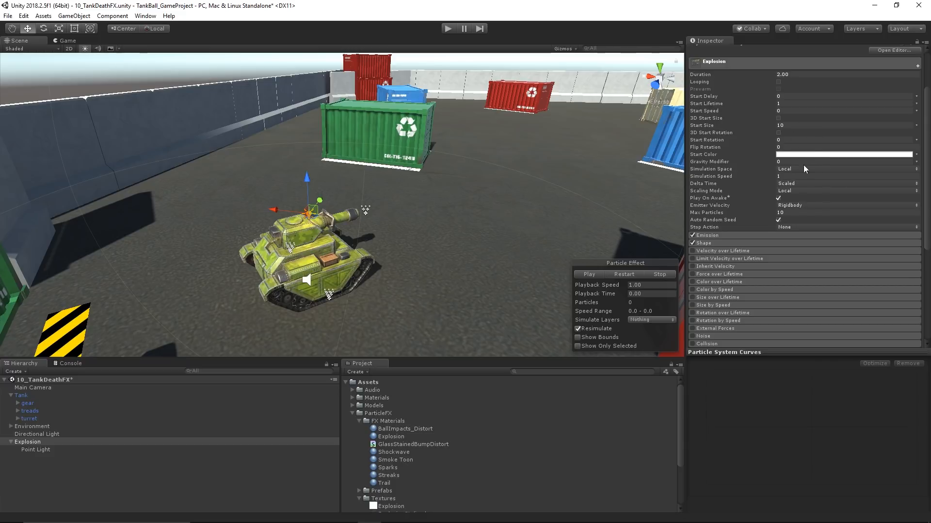
pyautogui.scroll(-5, 800, 169)
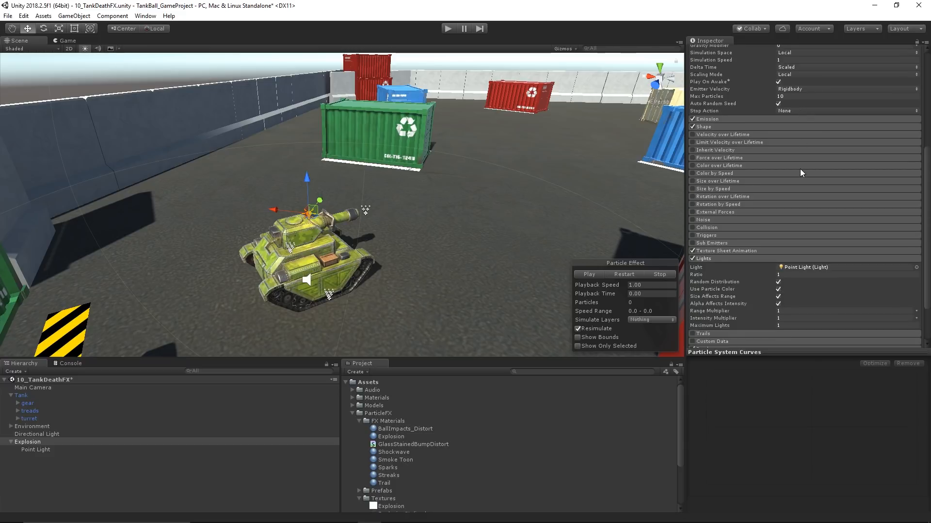
pyautogui.click(778, 261)
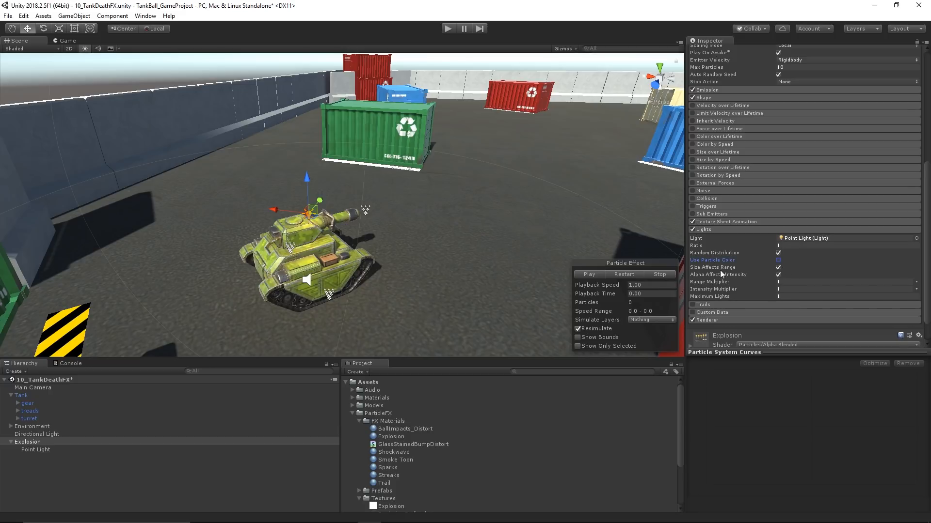
pyautogui.click(599, 274)
pyautogui.click(588, 275)
# Switch the Lights module's Intensity Multiplier to a curve, enlarge the curve editor and set the curve's maximum to 3
pyautogui.click(916, 289)
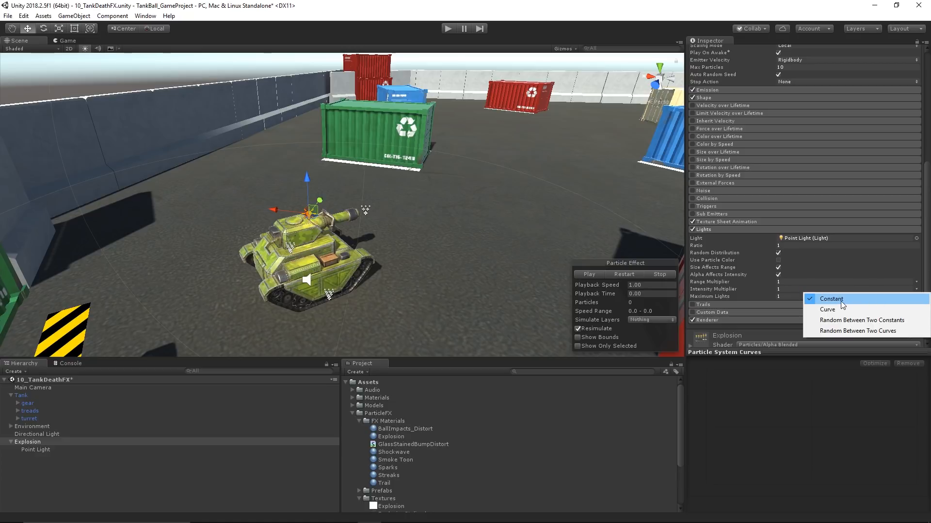
pyautogui.click(842, 316)
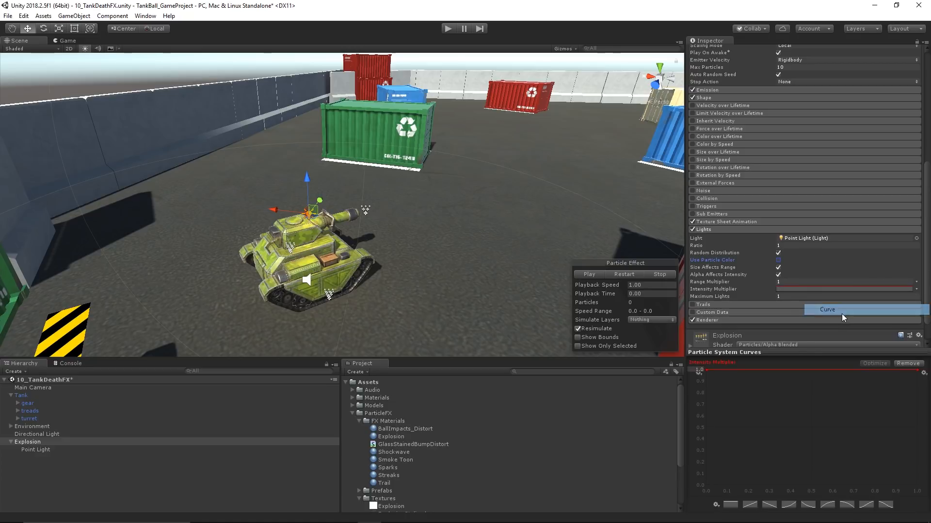
pyautogui.moveTo(802, 355); pyautogui.dragTo(807, 276)
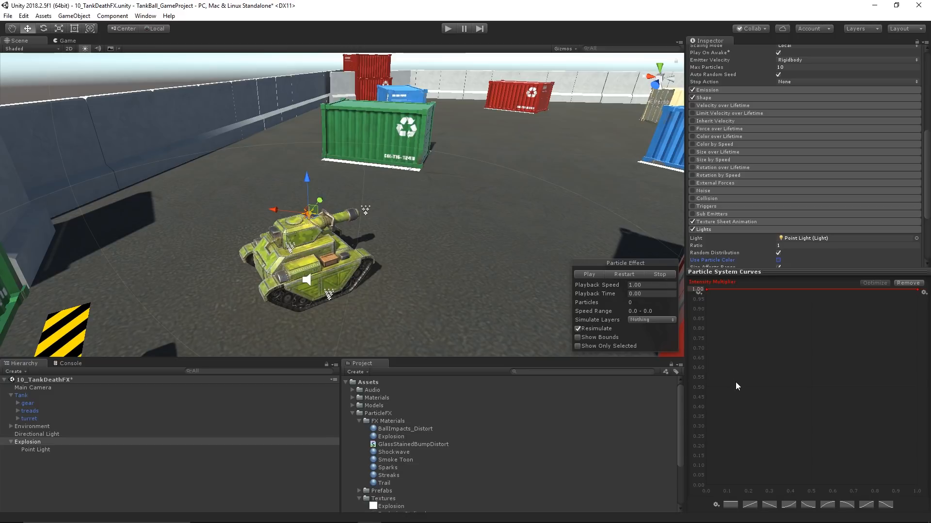
pyautogui.click(697, 289)
pyautogui.write('3')
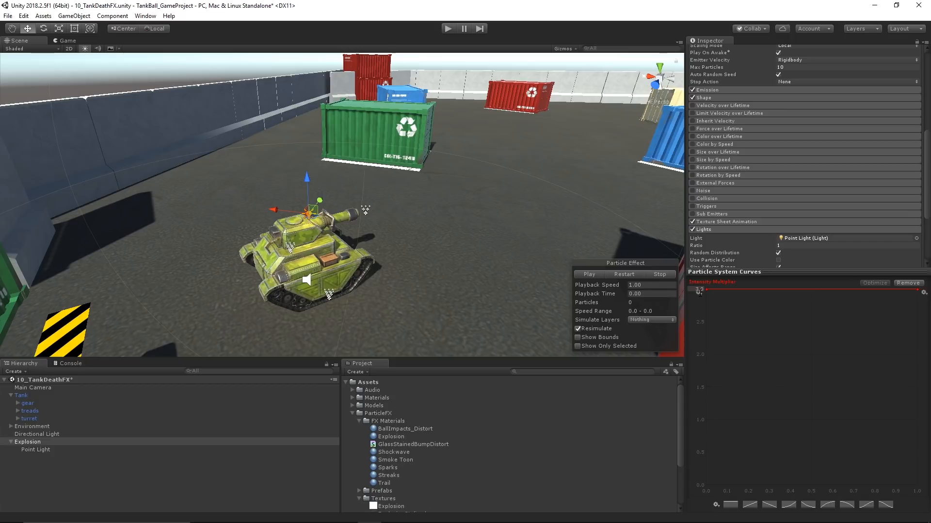
pyautogui.click(752, 391)
# Shape the Intensity Multiplier curve to rise from 1 at the start to 3 at about 0.18, previewing the effect
pyautogui.moveTo(705, 290); pyautogui.dragTo(706, 420)
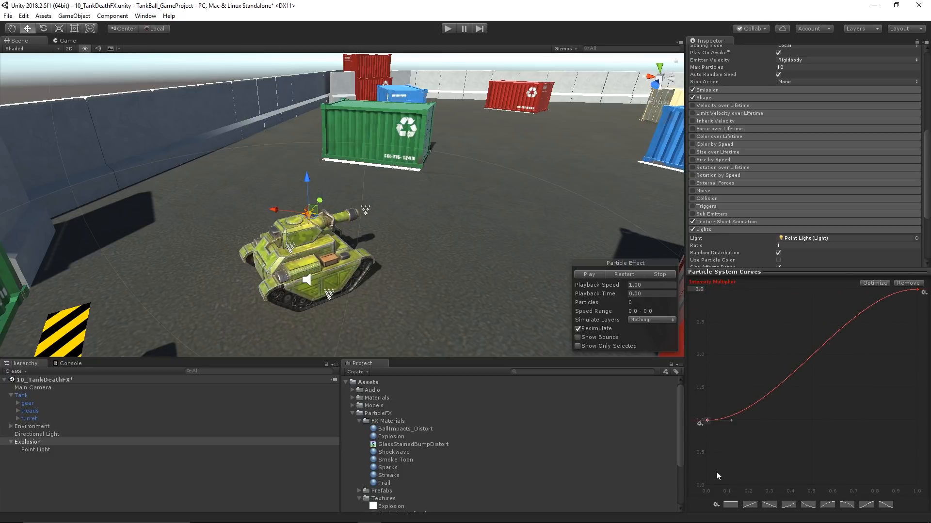
pyautogui.click(917, 289)
pyautogui.moveTo(916, 291); pyautogui.dragTo(772, 290)
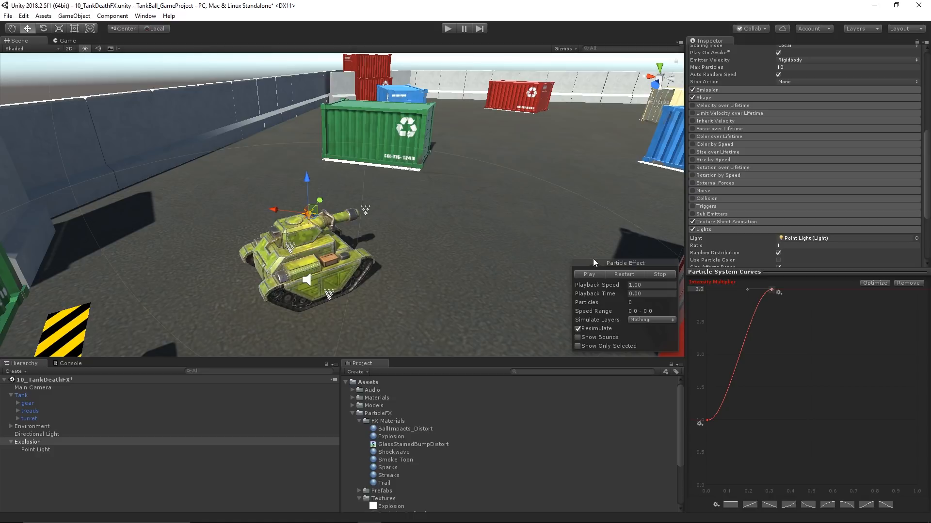
pyautogui.click(589, 274)
pyautogui.moveTo(771, 290); pyautogui.dragTo(747, 290)
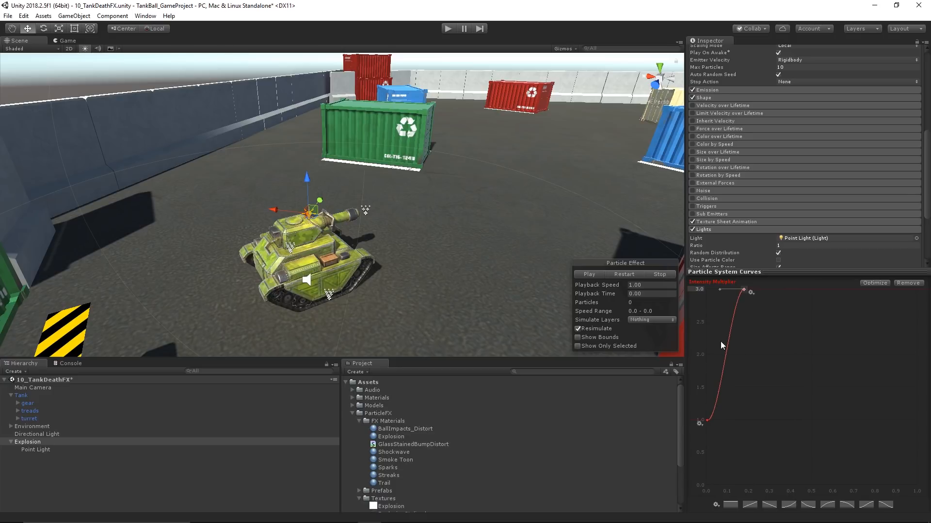
pyautogui.click(586, 273)
# Add a third key to the Intensity Multiplier curve, place it at value 0 at about 0.5 and preview the effect
pyautogui.rightClick(790, 289)
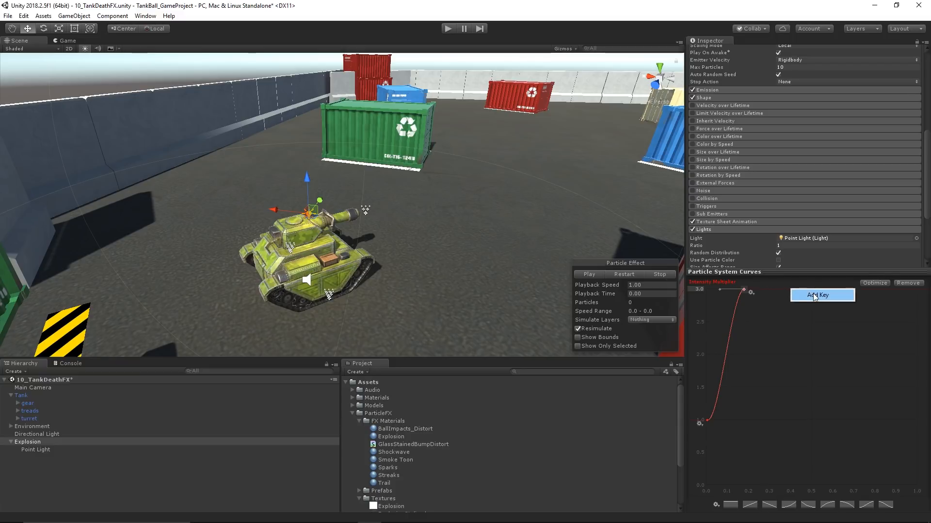
pyautogui.click(805, 294)
pyautogui.moveTo(791, 290); pyautogui.dragTo(813, 485)
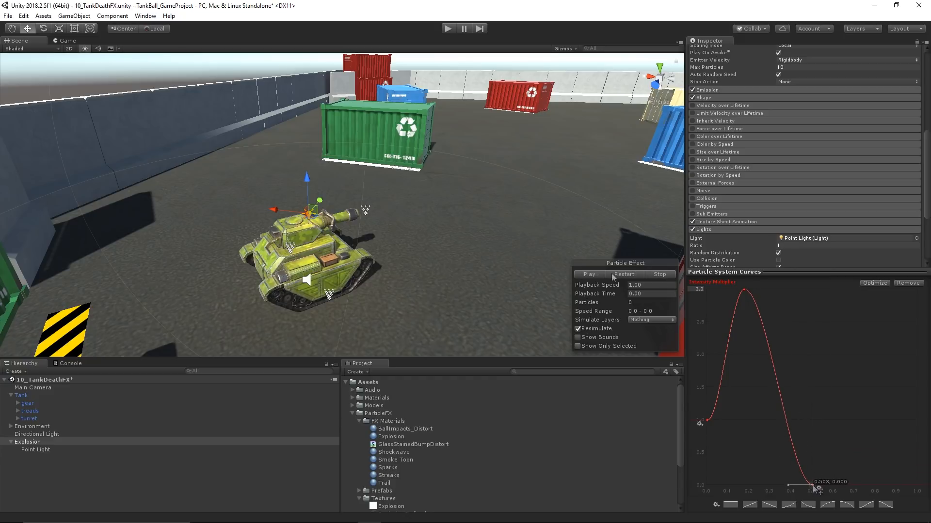
pyautogui.click(591, 273)
pyautogui.click(590, 274)
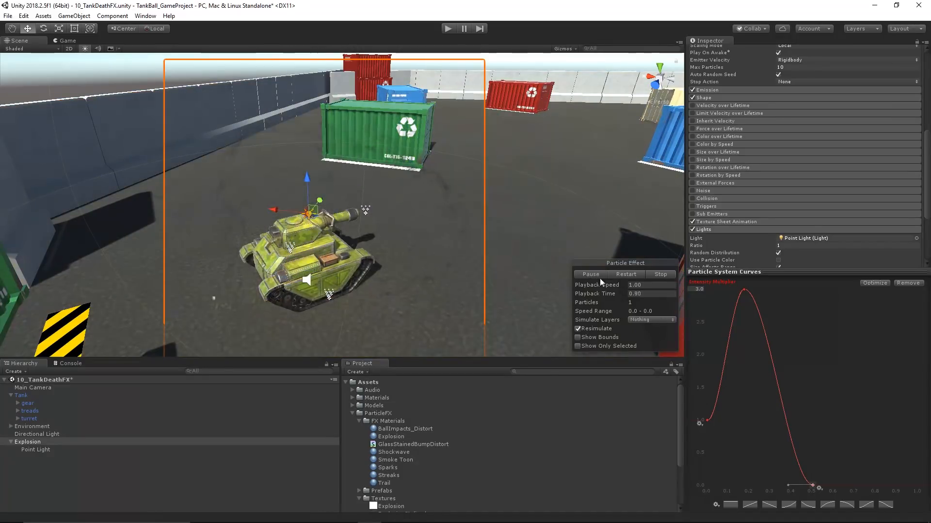
pyautogui.click(590, 274)
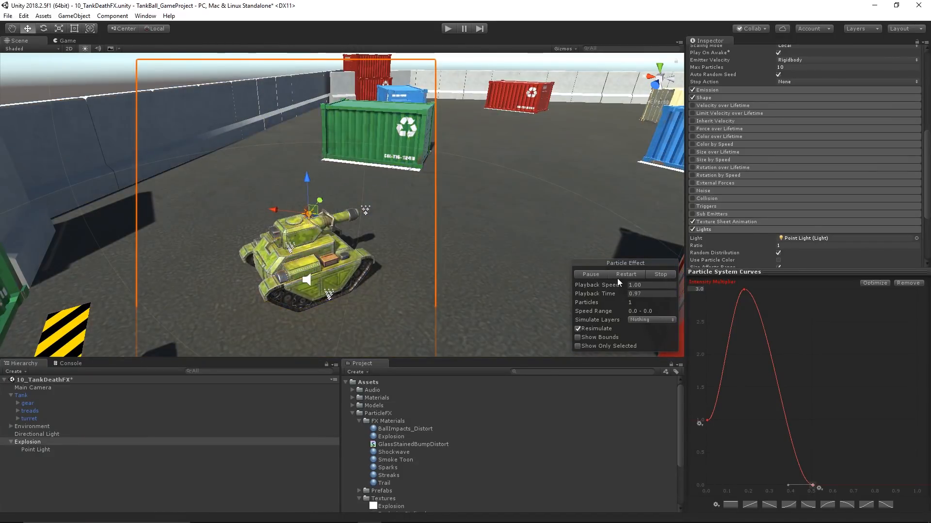
# Move the Intensity Multiplier curve's final zero-value key out to about 0.7 and preview the longer light fade
pyautogui.moveTo(813, 486); pyautogui.dragTo(851, 485)
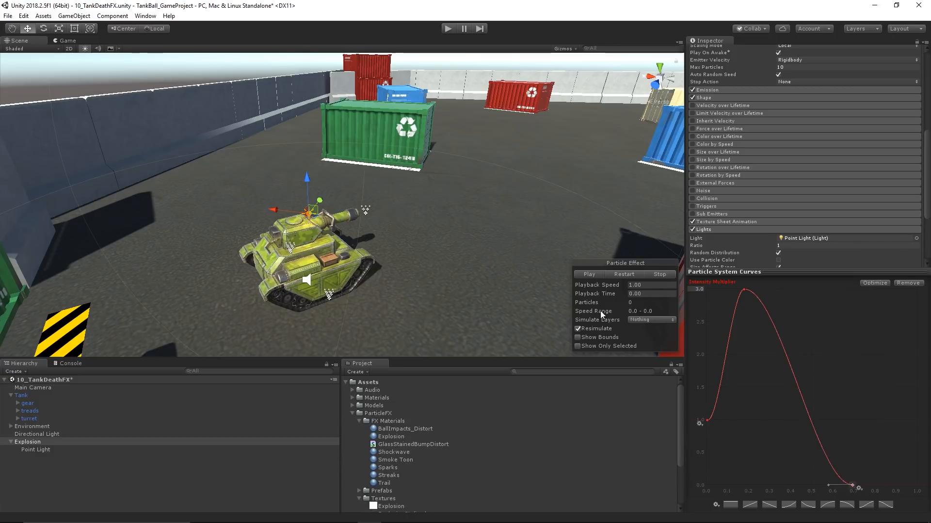
pyautogui.click(592, 278)
# Add a key just after the Intensity Multiplier curve's peak, place it near 3 at about 0.23, and preview the explosion
pyautogui.rightClick(760, 304)
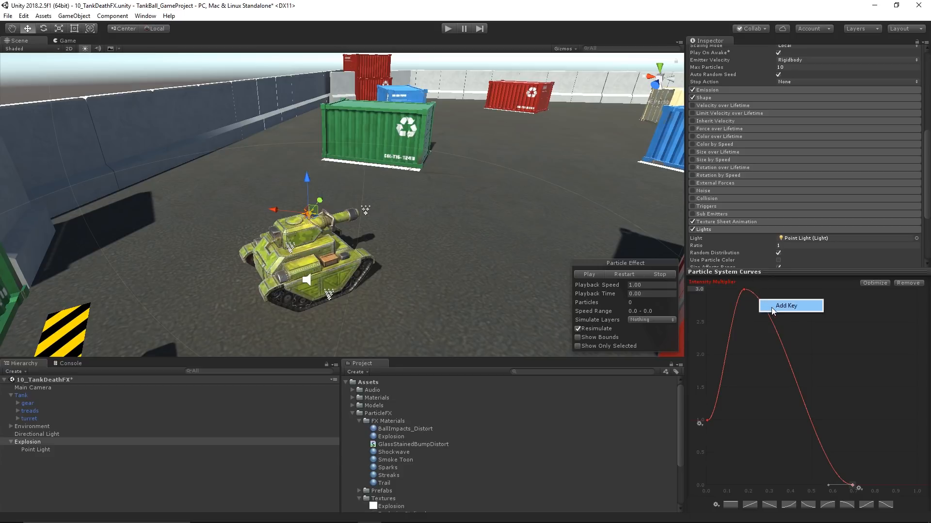
pyautogui.click(780, 306)
pyautogui.moveTo(760, 305); pyautogui.dragTo(768, 293)
pyautogui.click(589, 273)
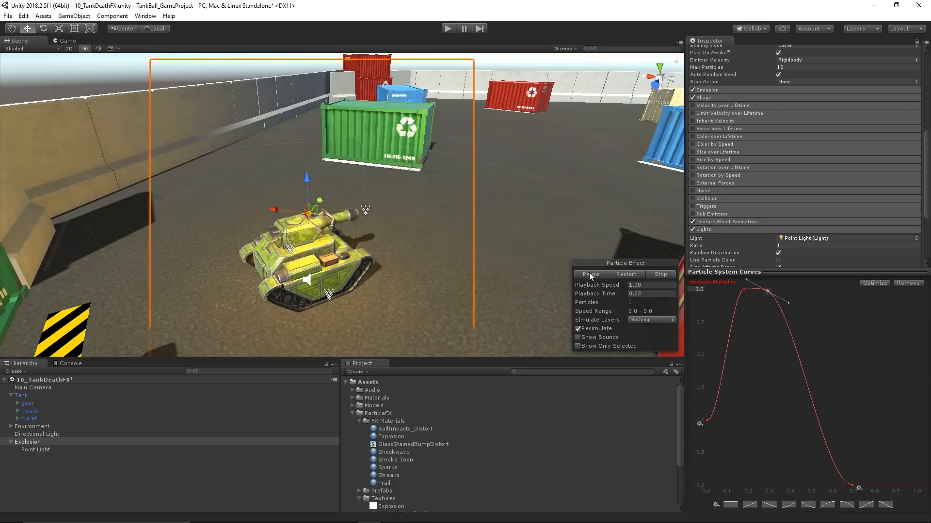
pyautogui.click(660, 275)
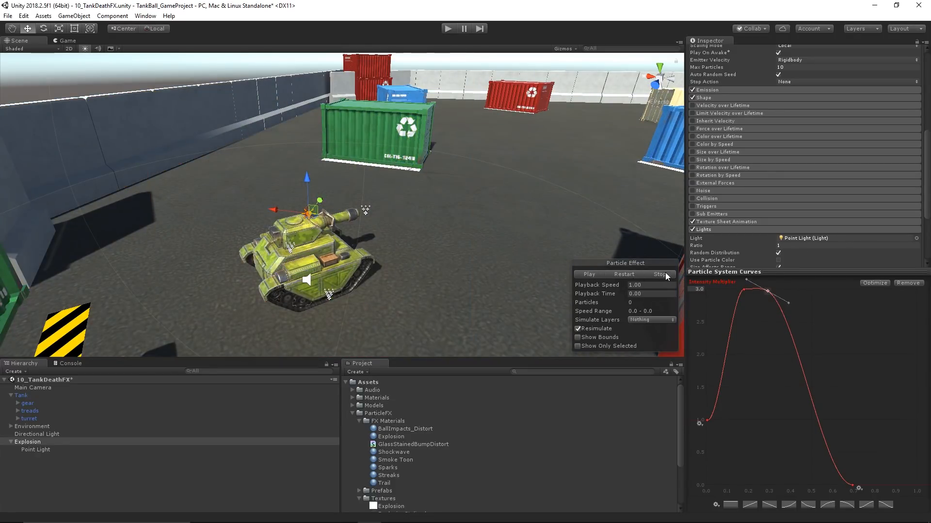
pyautogui.click(594, 274)
pyautogui.moveTo(767, 291); pyautogui.dragTo(758, 294)
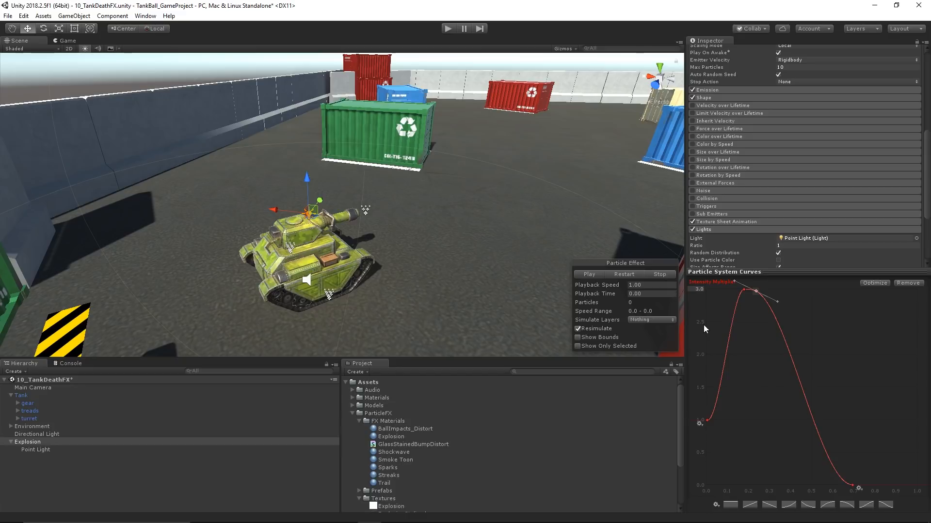
pyautogui.click(594, 273)
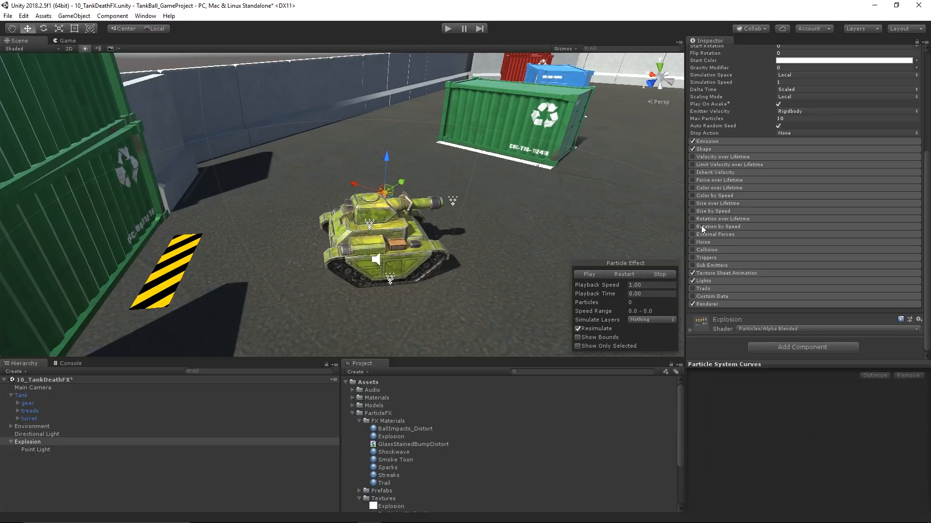
pyautogui.click(589, 275)
pyautogui.click(589, 274)
# Enable Size over Lifetime, enlarge the curve editor, apply the preset that rises fast and levels off at 1, and preview it
pyautogui.click(691, 203)
pyautogui.click(713, 203)
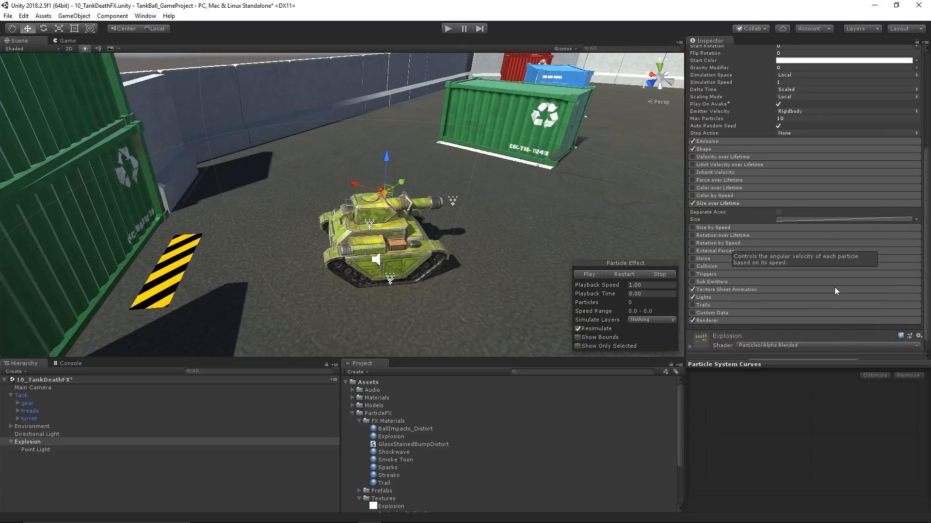
pyautogui.click(802, 221)
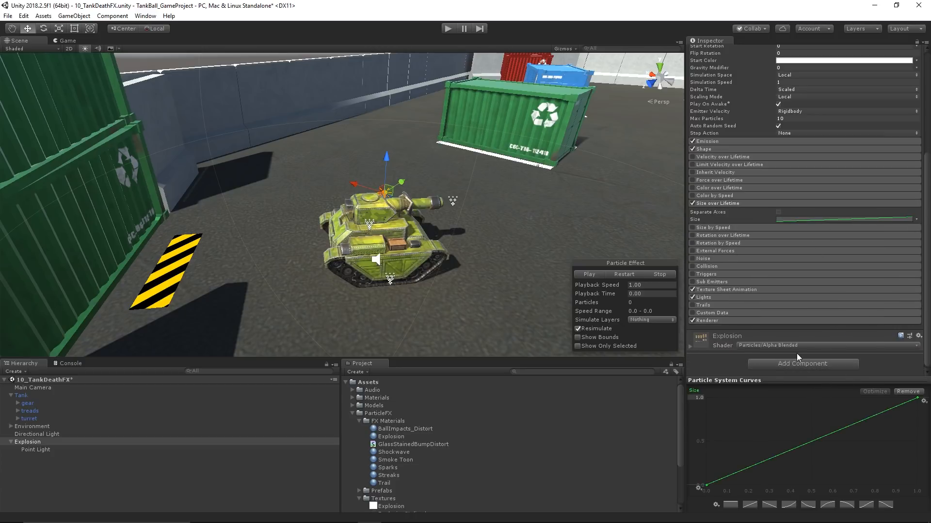
pyautogui.moveTo(770, 380); pyautogui.dragTo(766, 302)
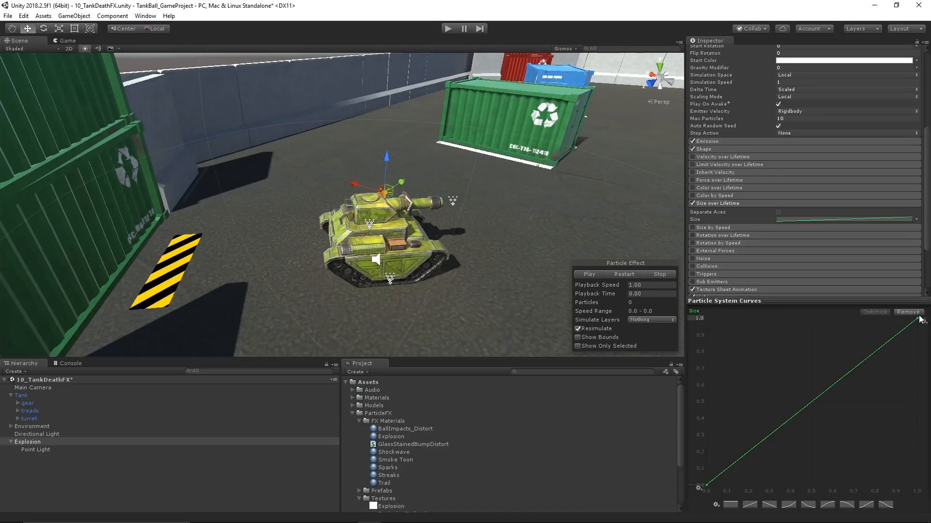
pyautogui.click(829, 505)
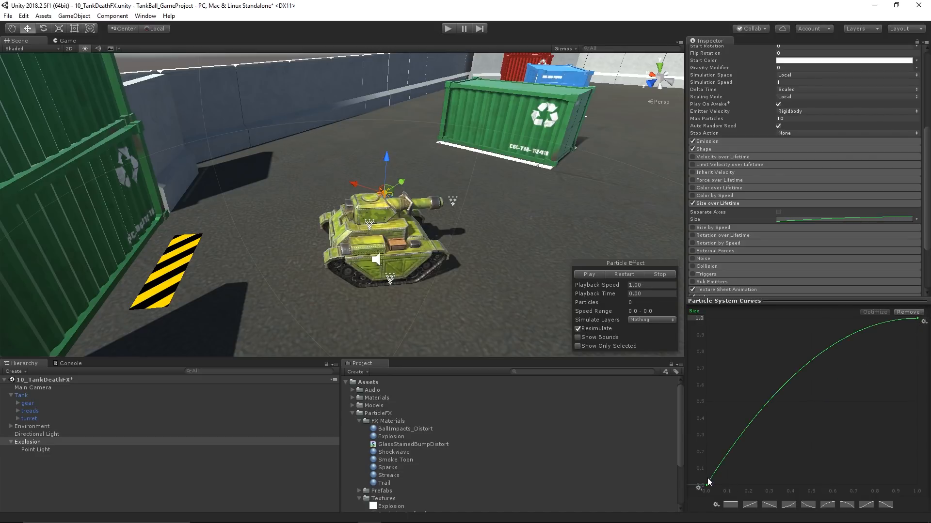
pyautogui.click(593, 274)
# Raise the Size curve's starting key to about 0.8, preview the explosion several times, and shrink the curve editor
pyautogui.moveTo(707, 486); pyautogui.dragTo(725, 344)
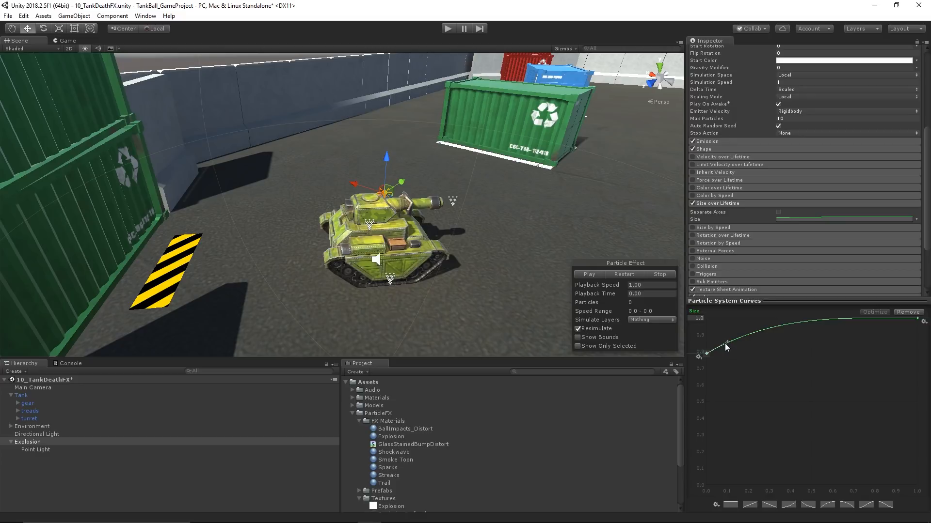
pyautogui.click(589, 274)
pyautogui.click(661, 274)
pyautogui.click(588, 275)
pyautogui.click(665, 275)
pyautogui.click(601, 274)
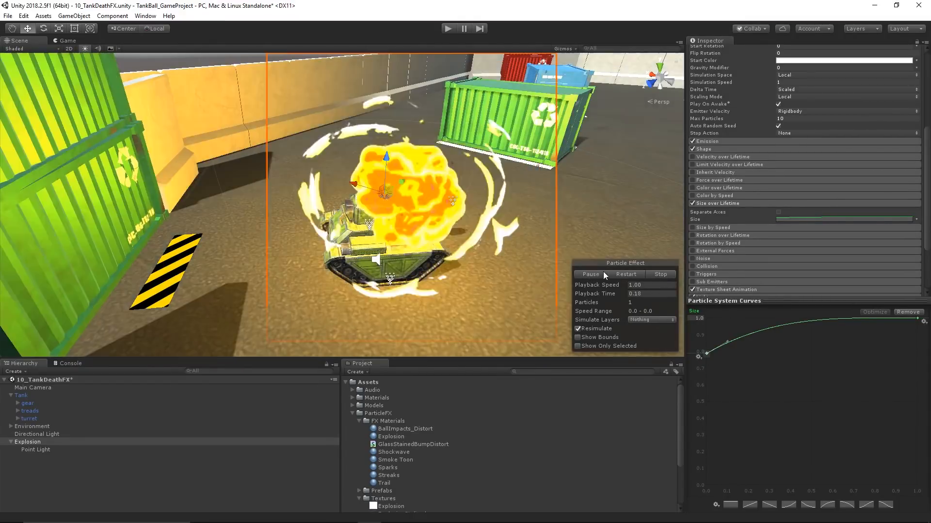
pyautogui.click(664, 275)
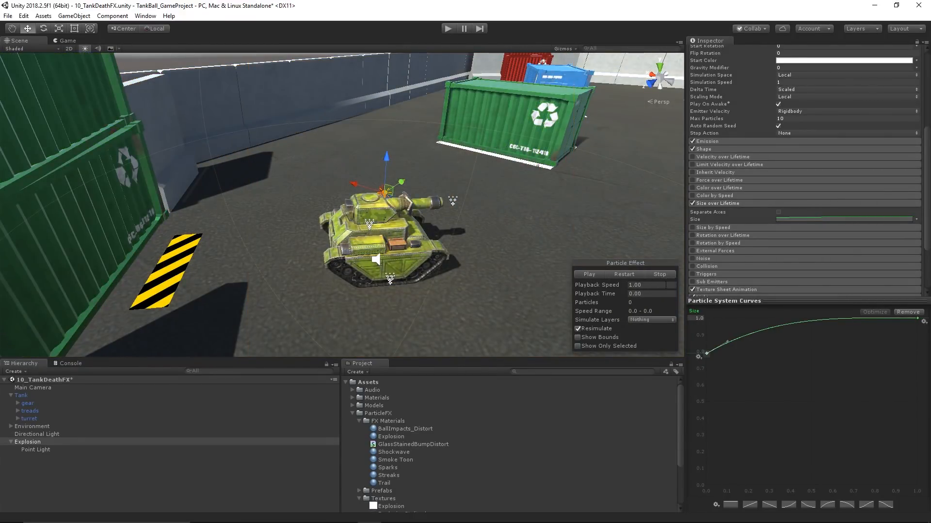
pyautogui.moveTo(753, 297); pyautogui.dragTo(747, 359)
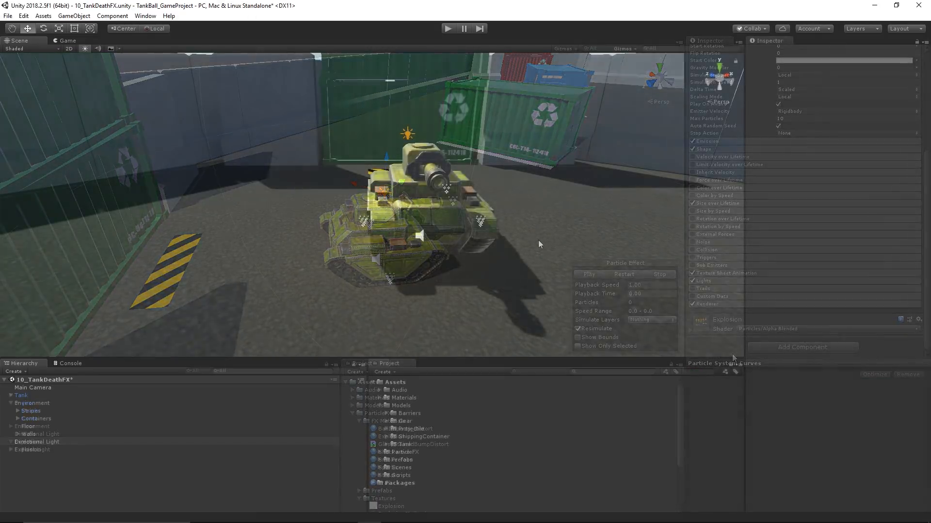
# Examine the Gear model in the Models folder from several angles and compare it with the gears on the tank
pyautogui.keyDown('alt'); pyautogui.moveTo(538, 240); pyautogui.dragTo(489, 224); pyautogui.keyUp('alt')
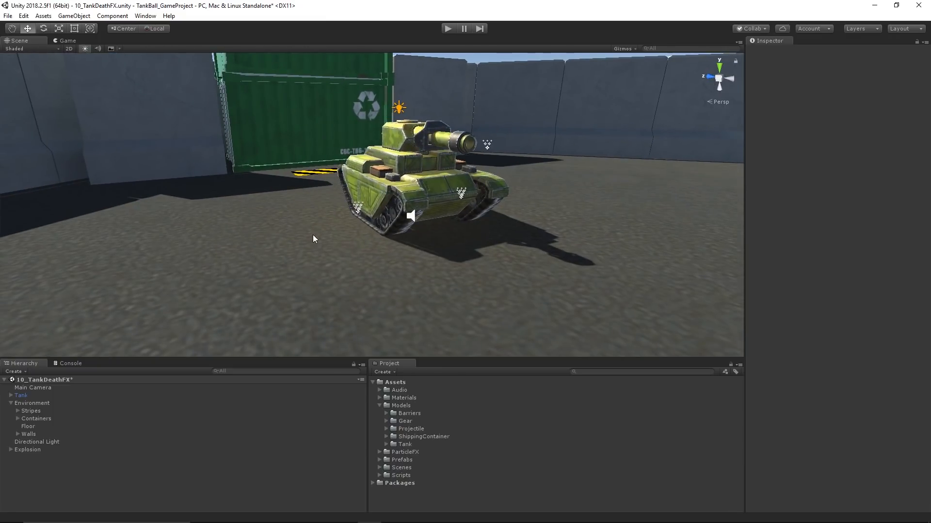
pyautogui.keyDown('alt'); pyautogui.moveTo(312, 234); pyautogui.dragTo(410, 221); pyautogui.keyUp('alt')
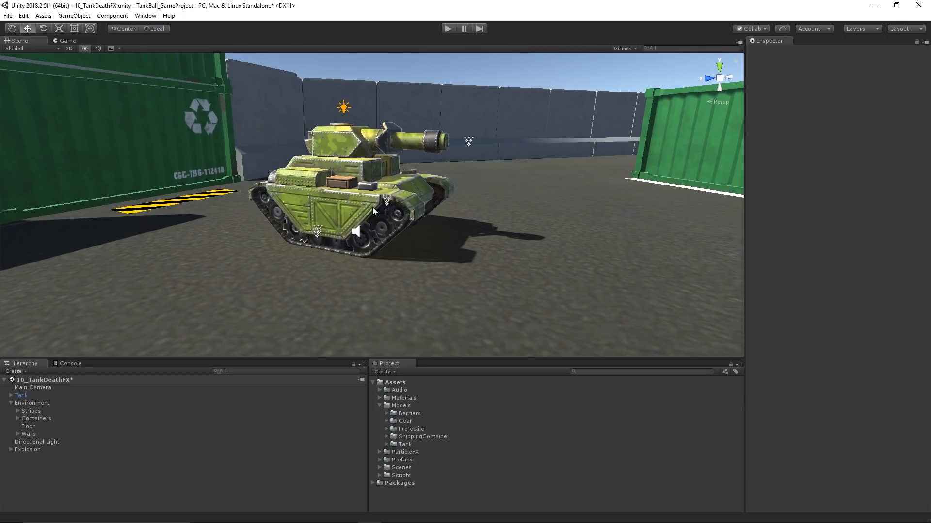
pyautogui.moveTo(420, 358); pyautogui.dragTo(421, 283)
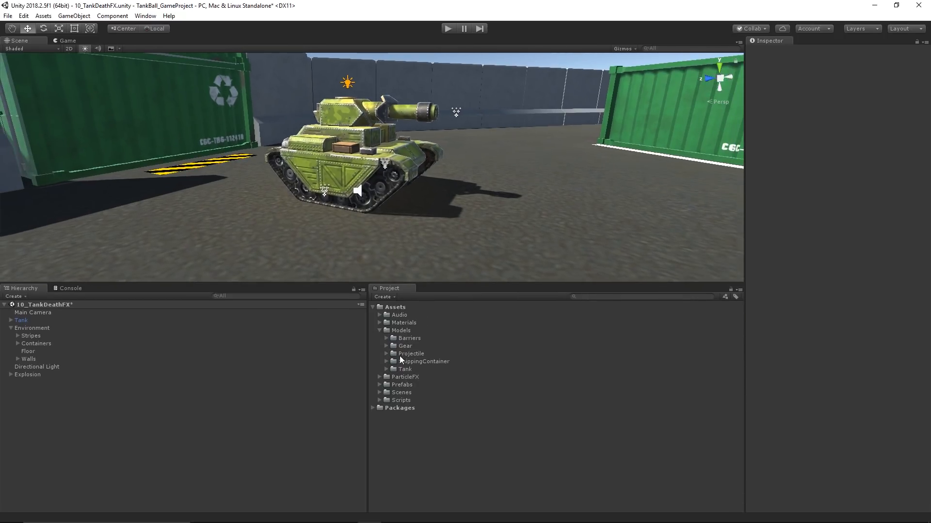
pyautogui.click(386, 346)
pyautogui.click(569, 354)
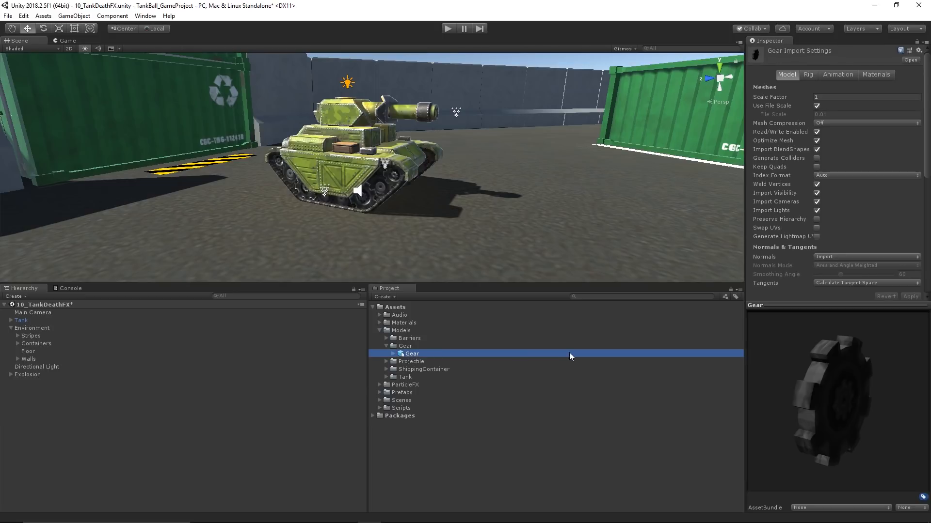
pyautogui.moveTo(851, 377); pyautogui.dragTo(883, 366)
pyautogui.click(370, 199)
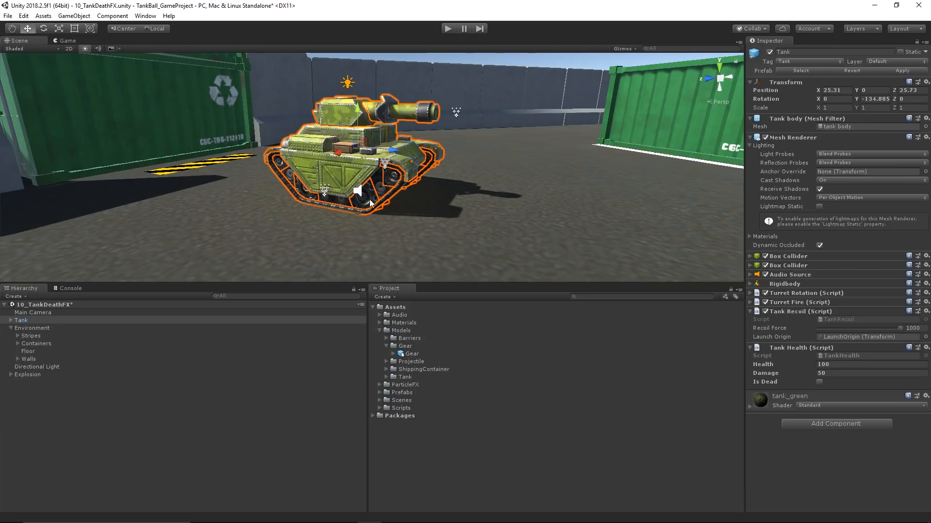
pyautogui.click(370, 192)
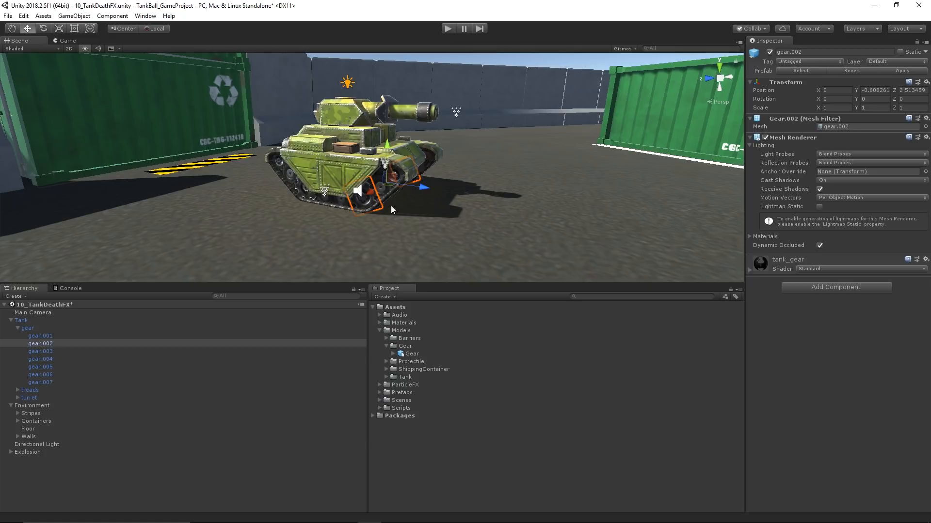
pyautogui.click(412, 353)
pyautogui.moveTo(807, 367); pyautogui.dragTo(3, 358)
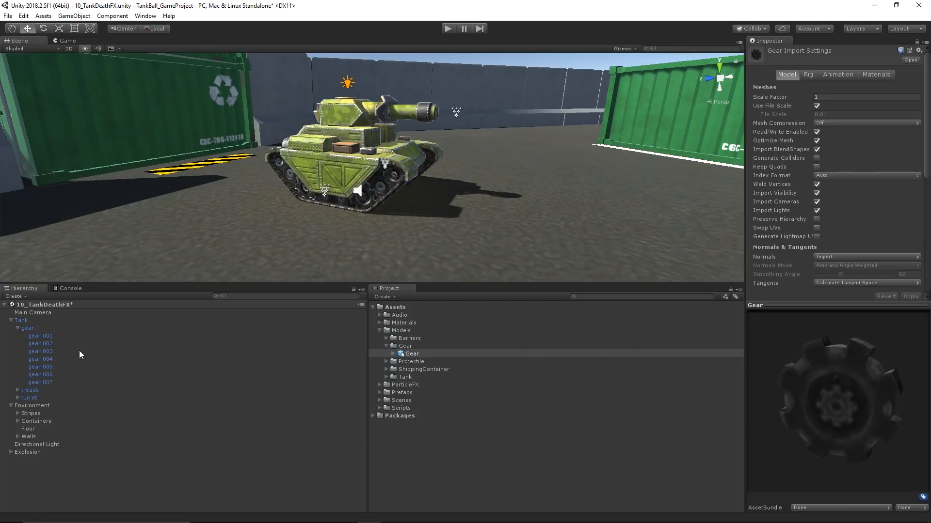
# Collapse the Tank and Environment groups and create a new top-level particle system named Gear
pyautogui.click(10, 321)
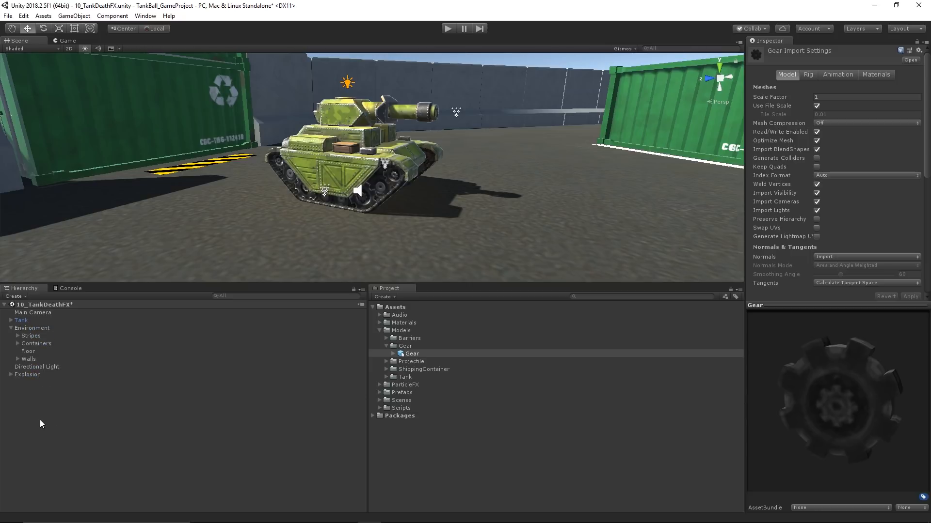
pyautogui.click(12, 328)
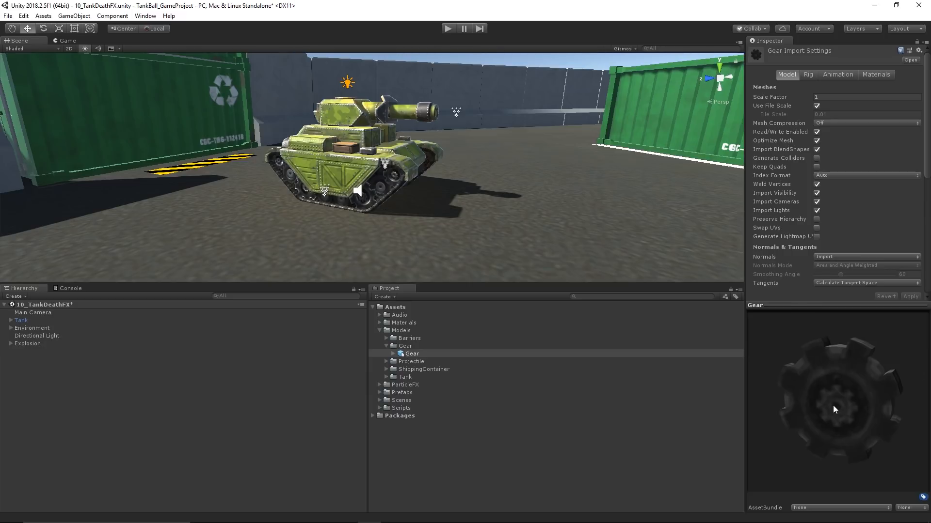
pyautogui.rightClick(12, 364)
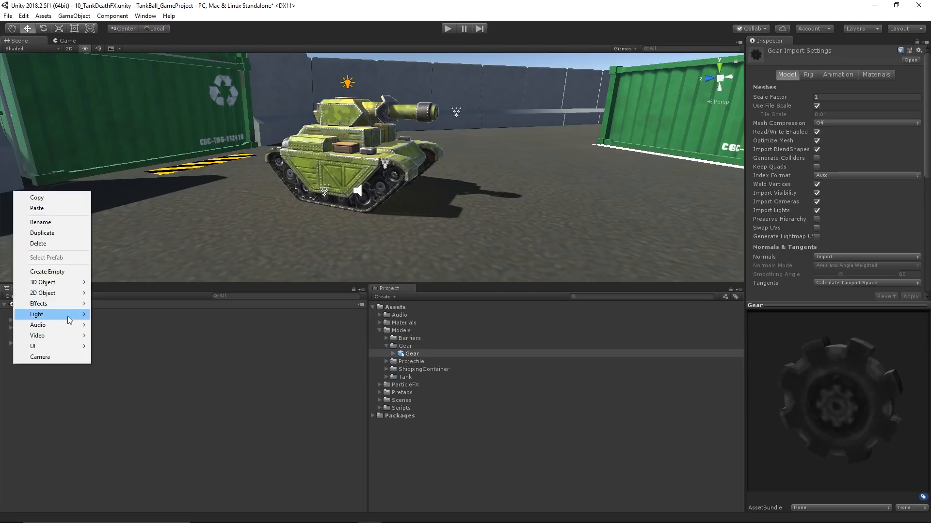
pyautogui.moveTo(60, 307)
pyautogui.click(122, 304)
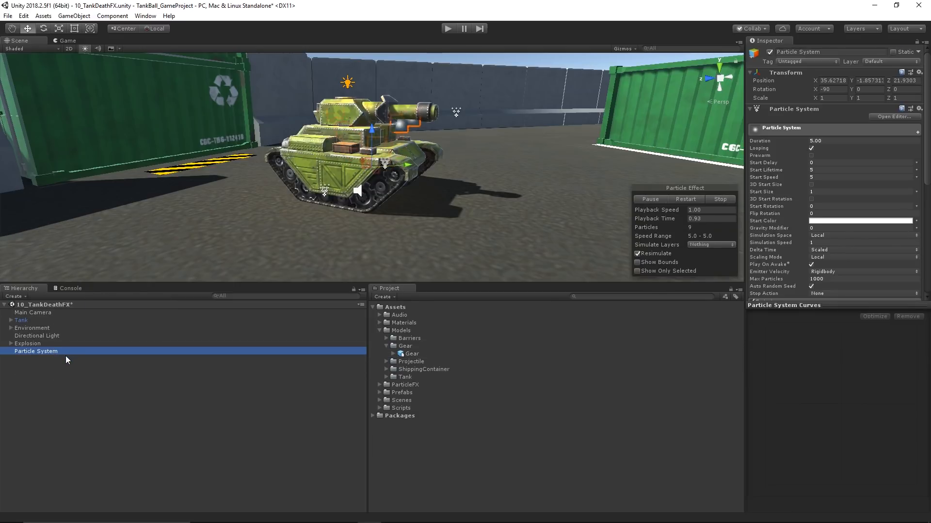
pyautogui.write('Gear')
pyautogui.press('Return')
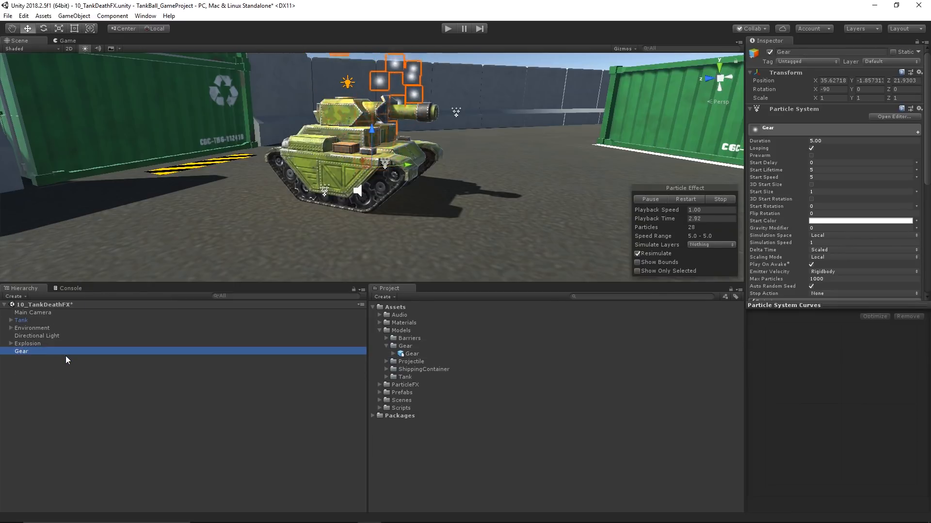
# Pause the Gear particle system and move it onto the tank at about X 25.59, Y -0.45, Z 25.61
pyautogui.keyDown('alt'); pyautogui.moveTo(310, 194); pyautogui.dragTo(241, 195); pyautogui.keyUp('alt')
pyautogui.click(635, 198)
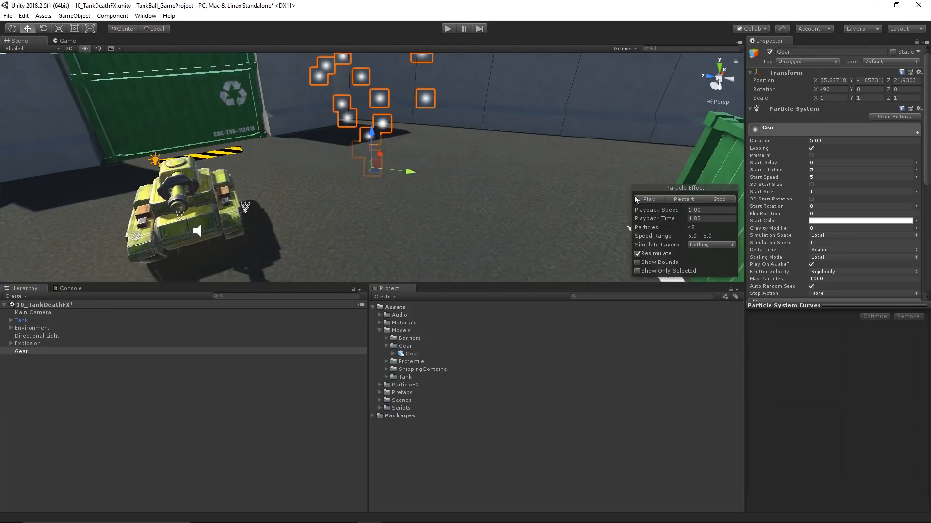
pyautogui.moveTo(379, 154); pyautogui.dragTo(431, 158)
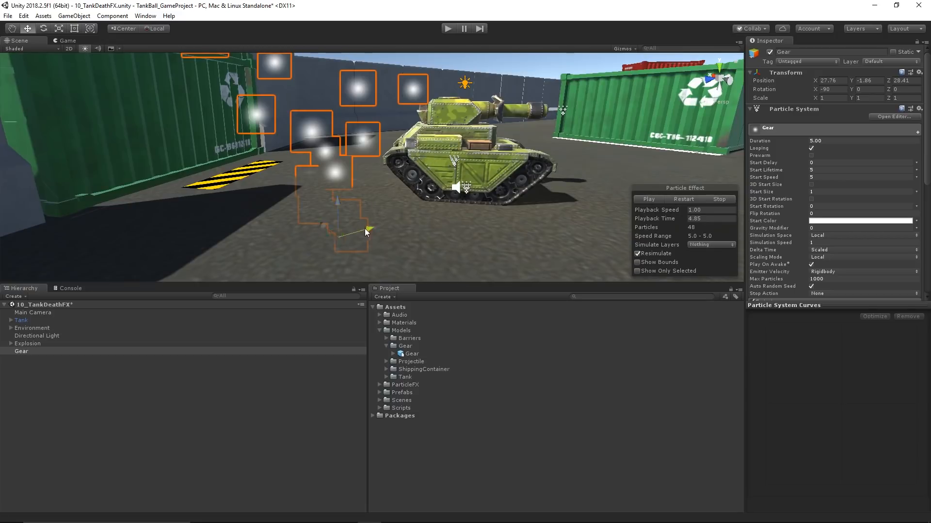
pyautogui.moveTo(366, 229); pyautogui.dragTo(433, 143)
pyautogui.keyDown('alt'); pyautogui.moveTo(433, 143); pyautogui.dragTo(436, 148); pyautogui.keyUp('alt')
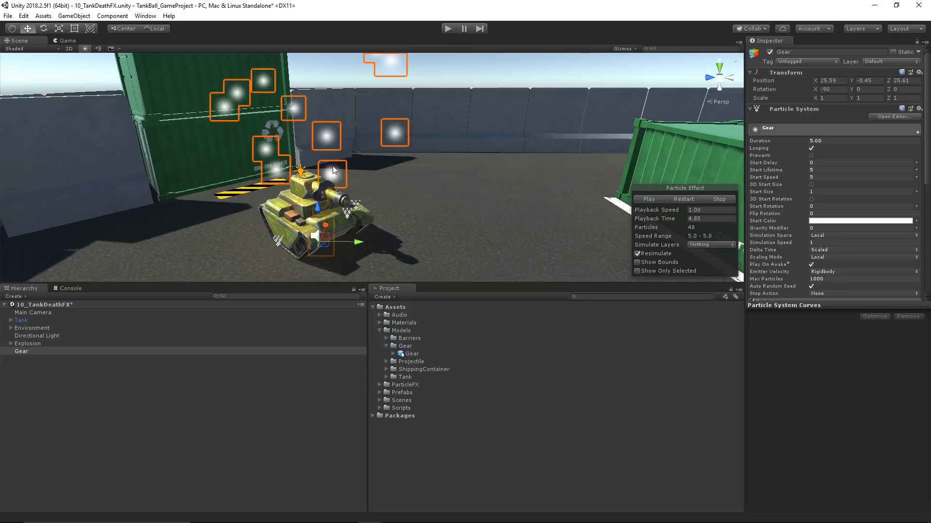
# Set the Gear particle system's Renderer to Mesh render mode and assign the Gear mesh
pyautogui.scroll(-5, 857, 187)
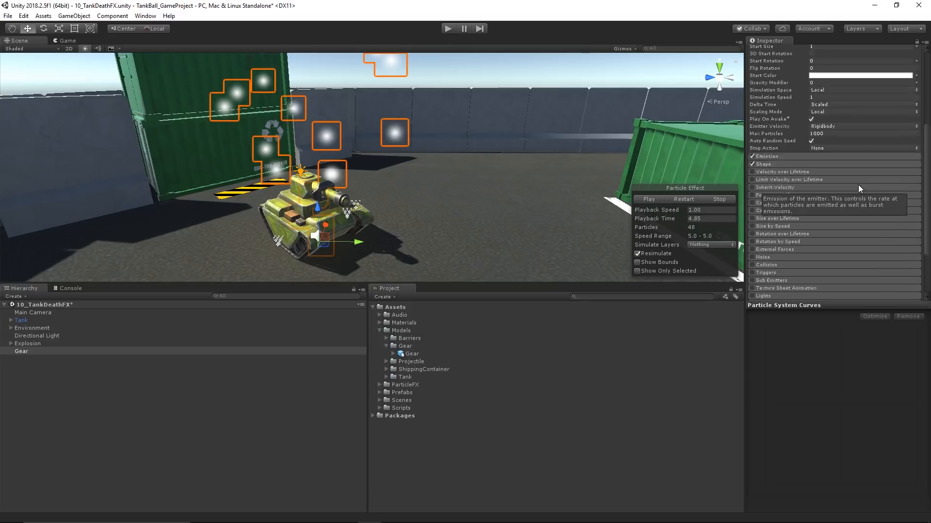
pyautogui.scroll(-3, 859, 186)
pyautogui.click(777, 245)
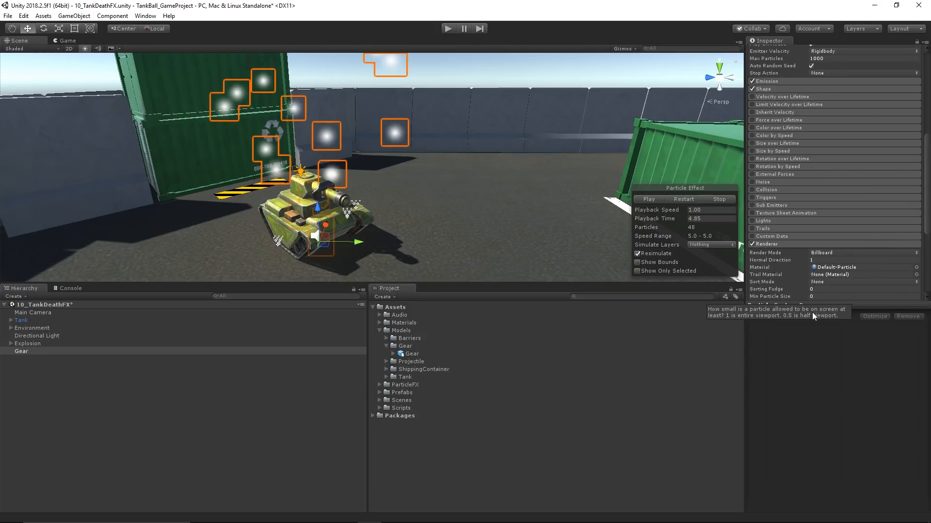
pyautogui.click(827, 254)
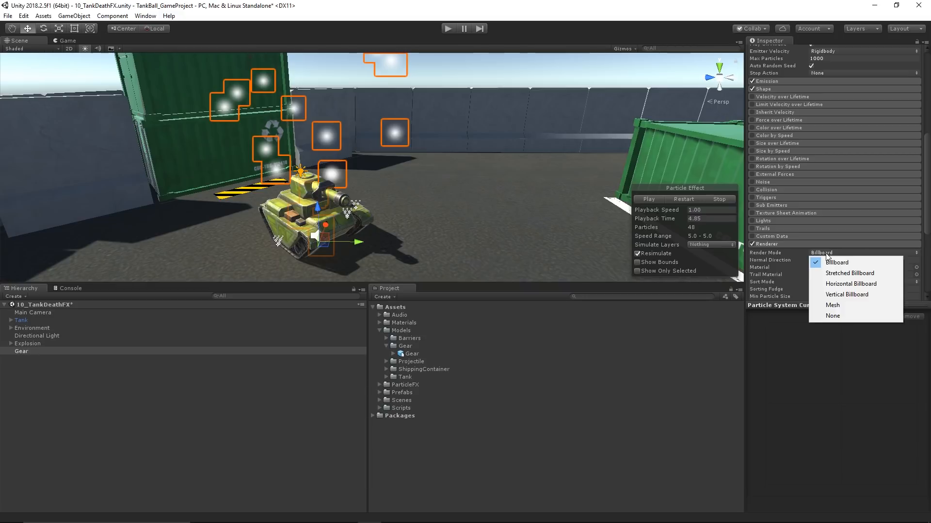
pyautogui.click(833, 306)
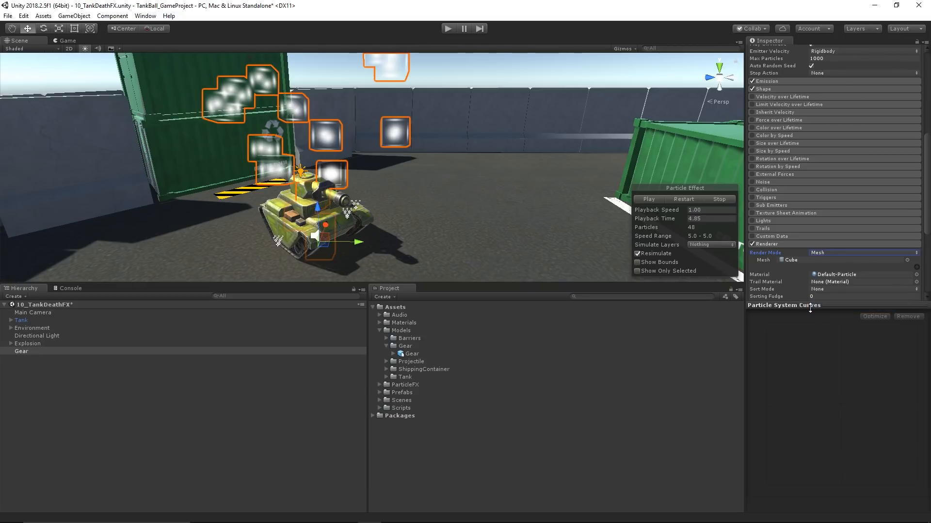
pyautogui.moveTo(814, 304); pyautogui.dragTo(815, 393)
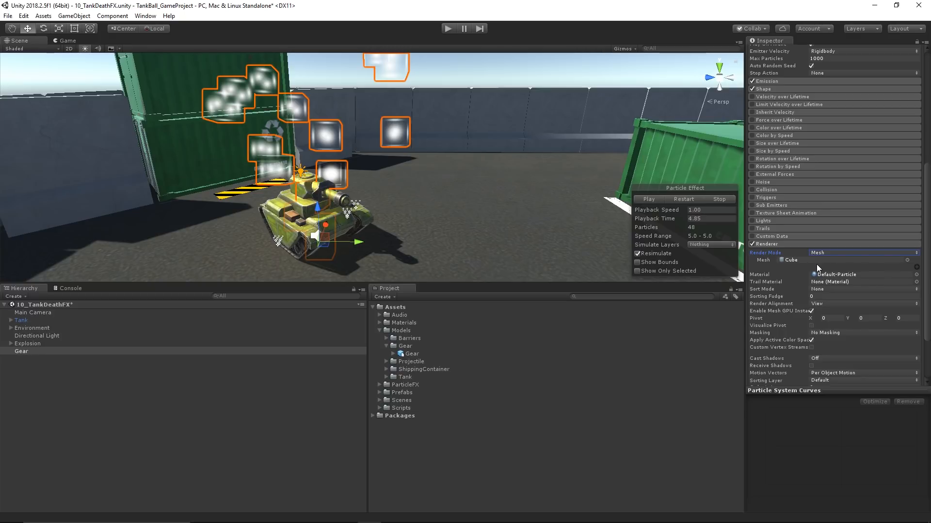
pyautogui.click(907, 260)
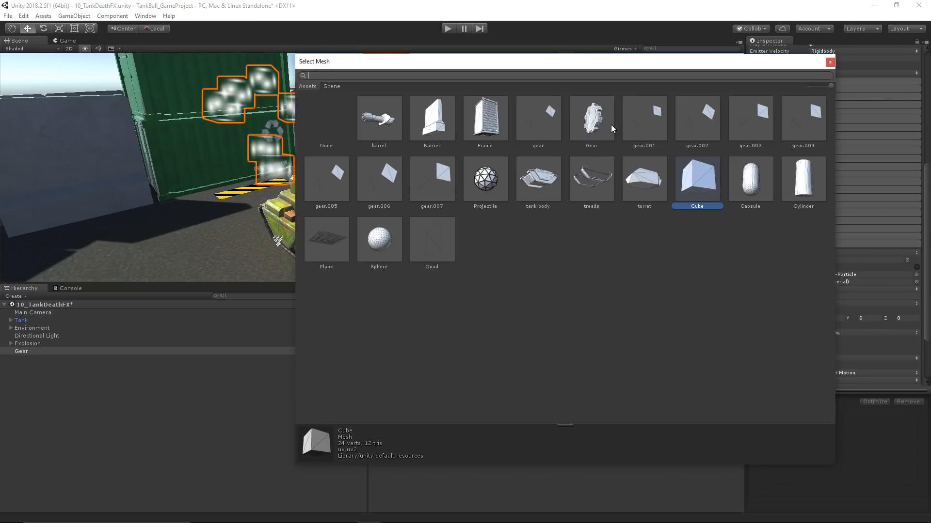
pyautogui.doubleClick(599, 116)
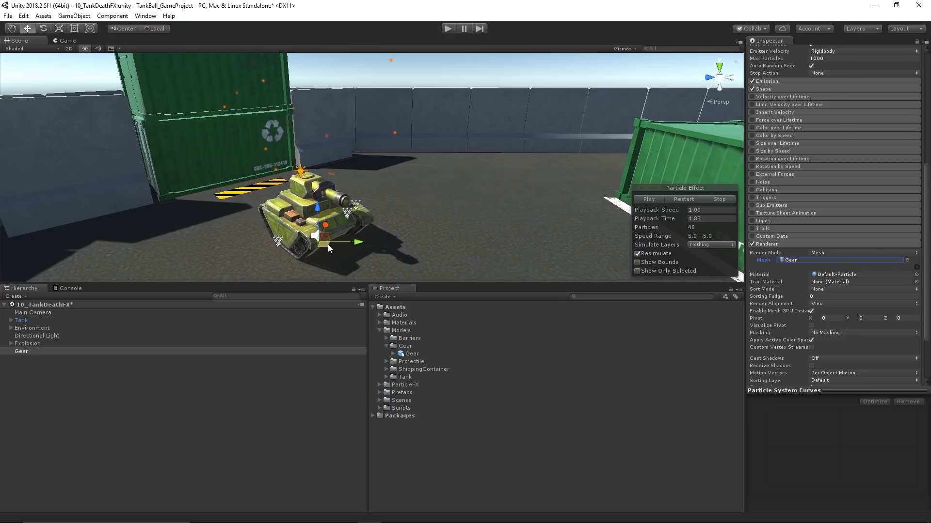
# Assign the black tank_gear material to the Gear particle system's Renderer and collapse the Renderer module
pyautogui.click(916, 275)
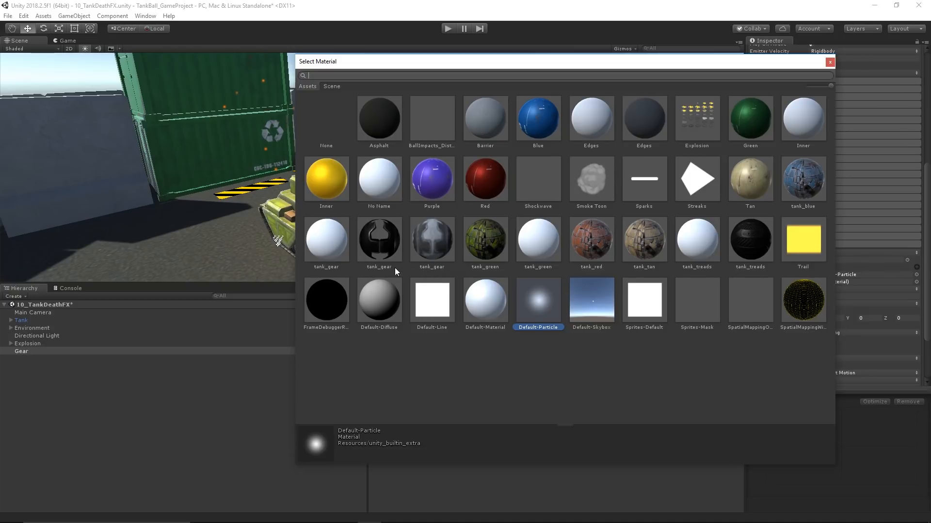
pyautogui.doubleClick(375, 237)
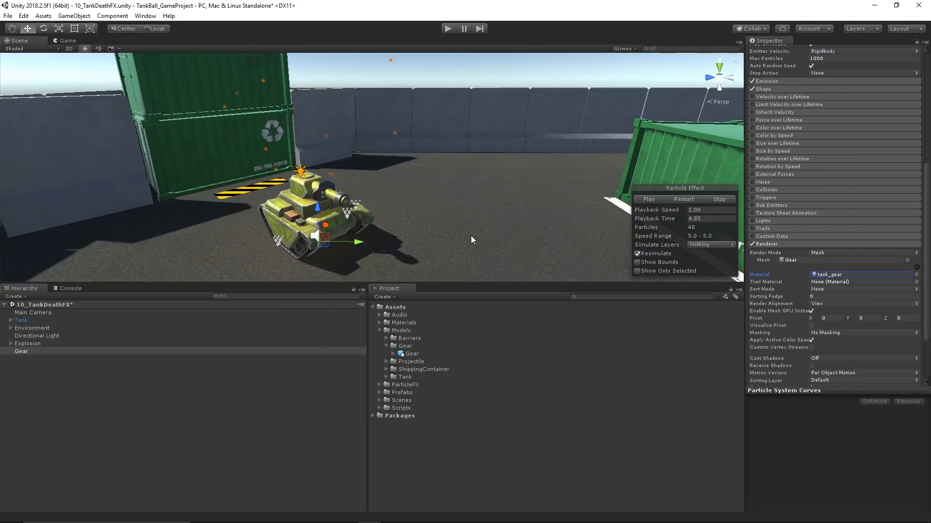
pyautogui.click(797, 245)
# Set the Gear particle system's Start Lifetime to 3 and Start Speed to 10, and preview it around the tank
pyautogui.scroll(5, 820, 324)
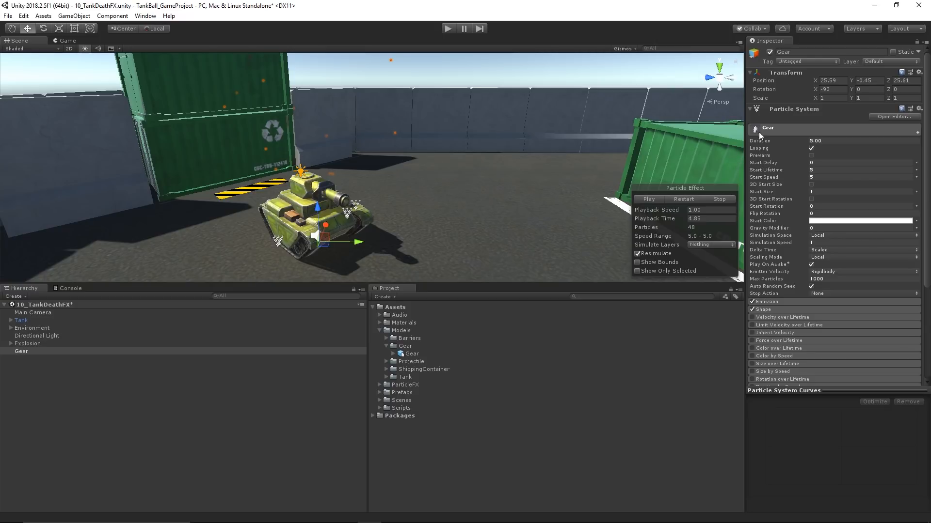
pyautogui.click(808, 171)
pyautogui.write('3')
pyautogui.click(827, 177)
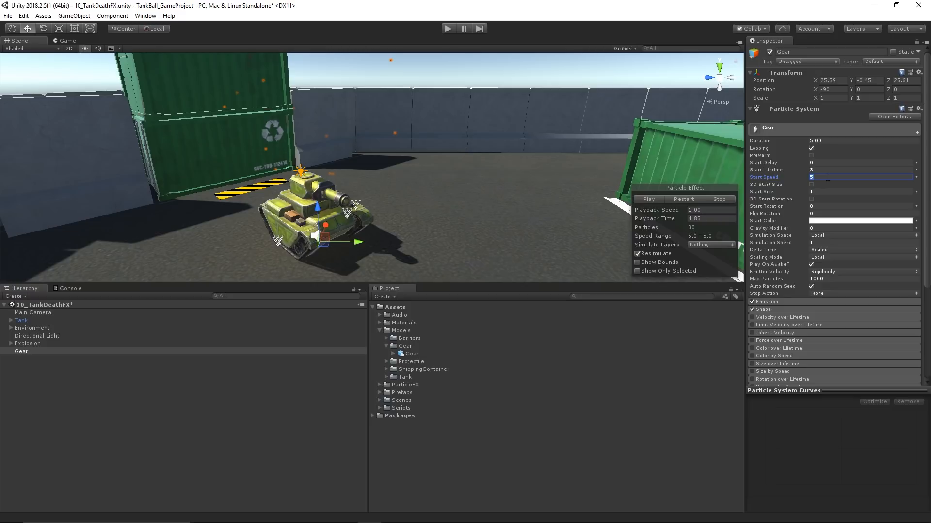
pyautogui.write('10')
pyautogui.moveTo(502, 185); pyautogui.dragTo(395, 156, button='right')
pyautogui.moveTo(395, 156); pyautogui.dragTo(359, 152, button='middle')
pyautogui.scroll(4, 374, 152)
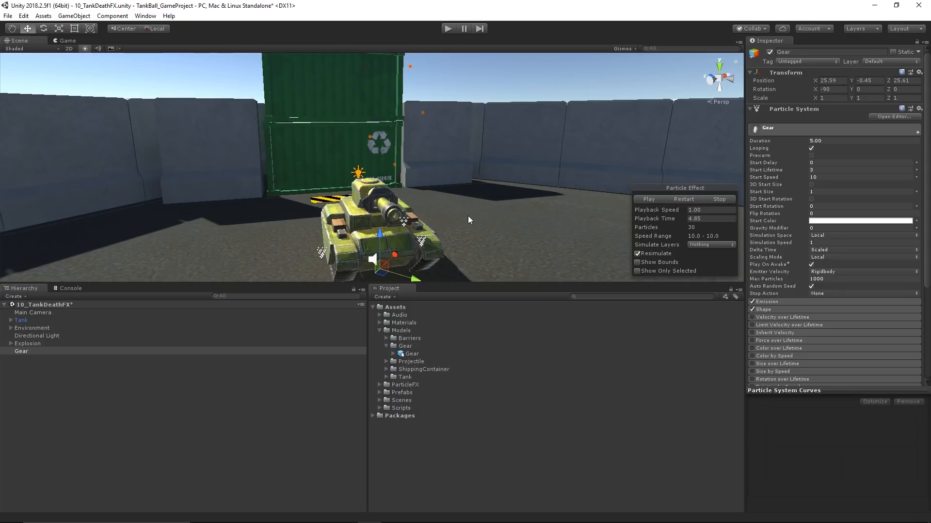
pyautogui.click(648, 199)
pyautogui.moveTo(528, 194); pyautogui.dragTo(510, 185, button='right')
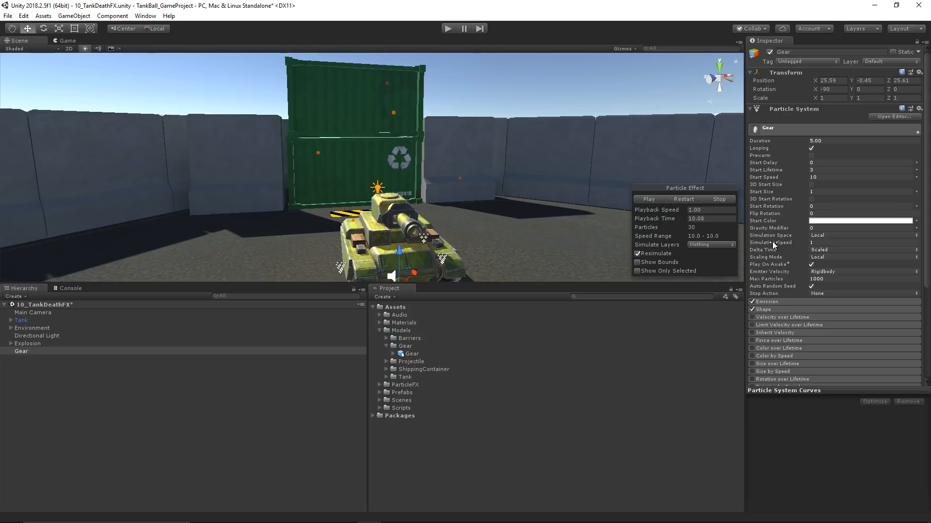
# Set the Gear particle system's Gravity Modifier to 2 and preview the falling particles in front of the tank
pyautogui.click(817, 228)
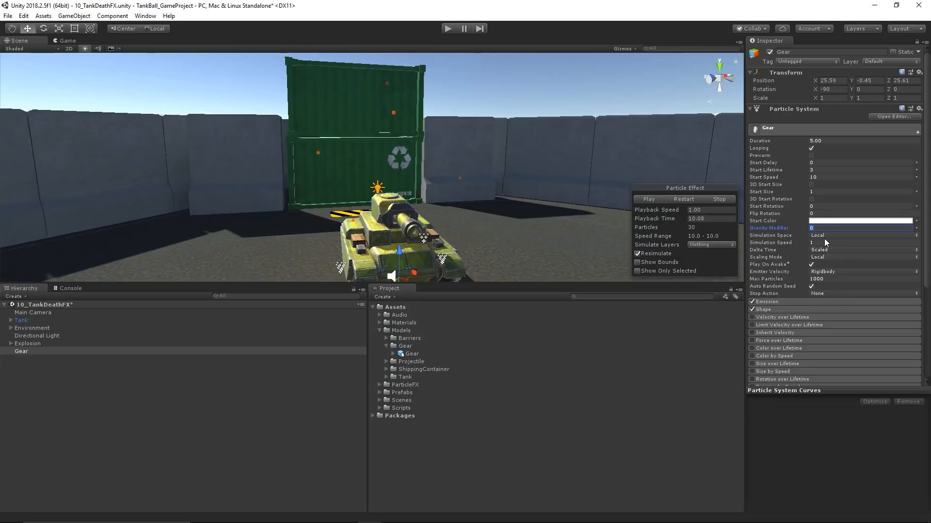
pyautogui.write('2')
pyautogui.click(649, 200)
pyautogui.keyDown('alt'); pyautogui.moveTo(537, 211); pyautogui.dragTo(463, 198); pyautogui.keyUp('alt')
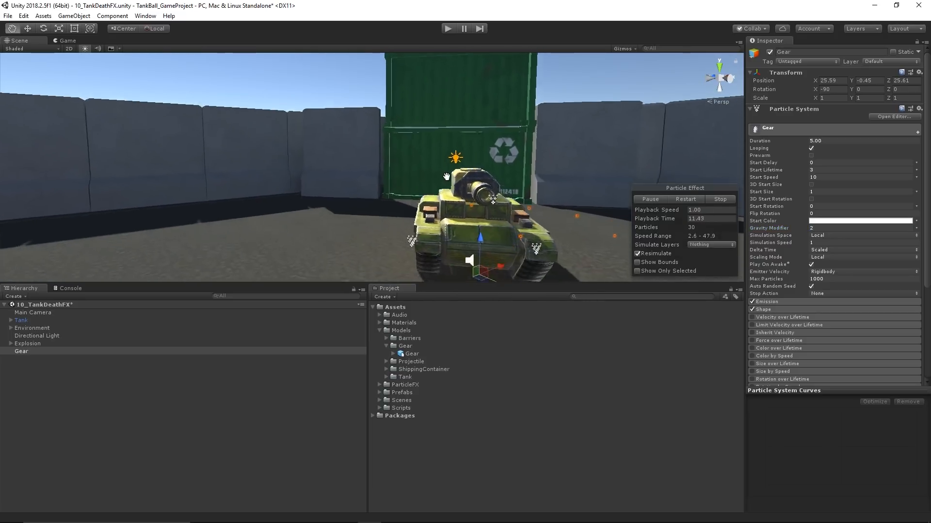
pyautogui.moveTo(463, 199); pyautogui.dragTo(439, 219, button='middle')
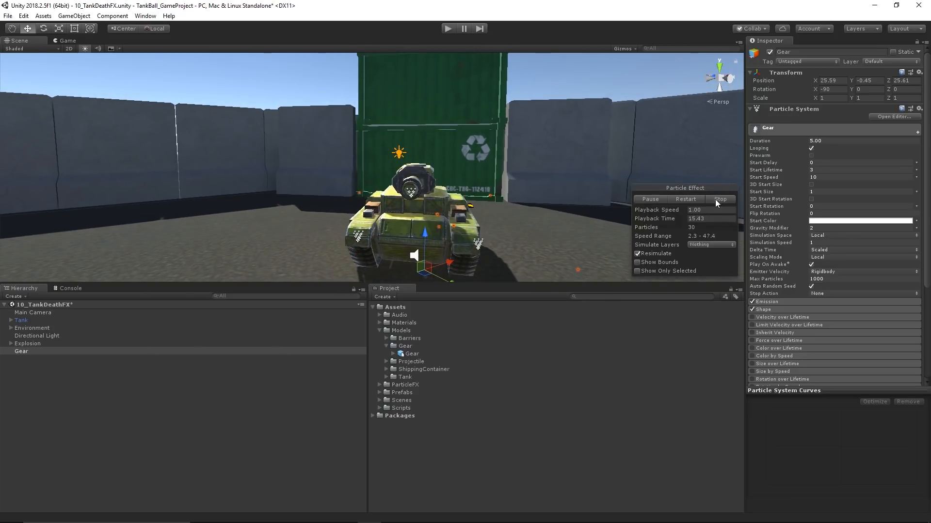
pyautogui.click(657, 199)
# Set the gear particles' Start Size to 20, and play and pause the effect to check their scale
pyautogui.click(775, 192)
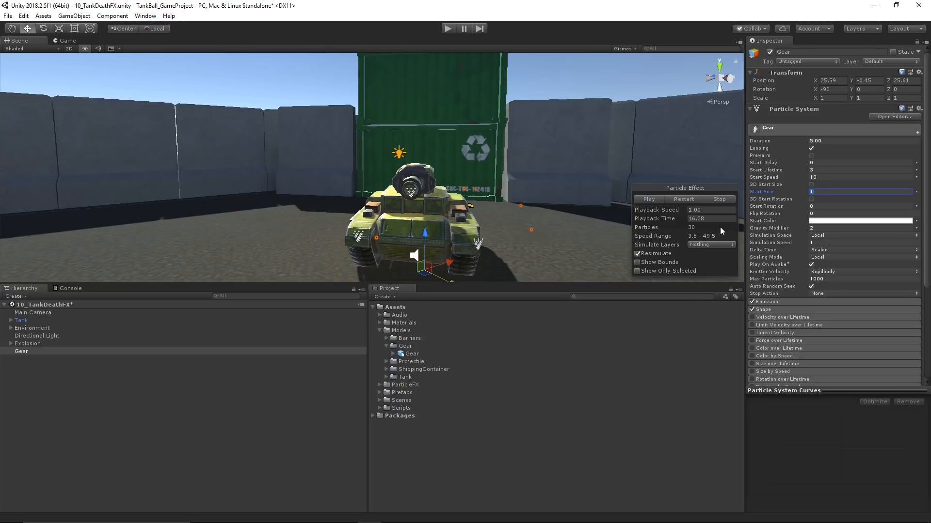
pyautogui.write('20')
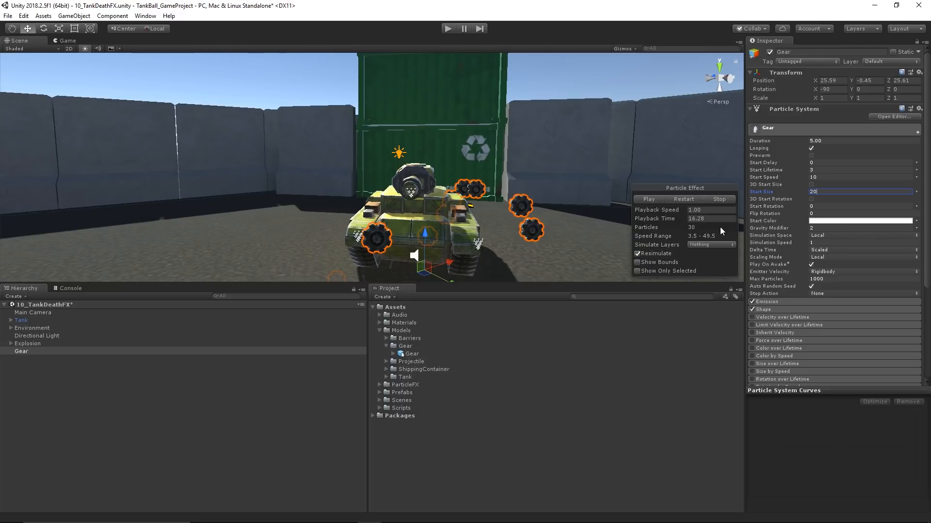
pyautogui.click(649, 199)
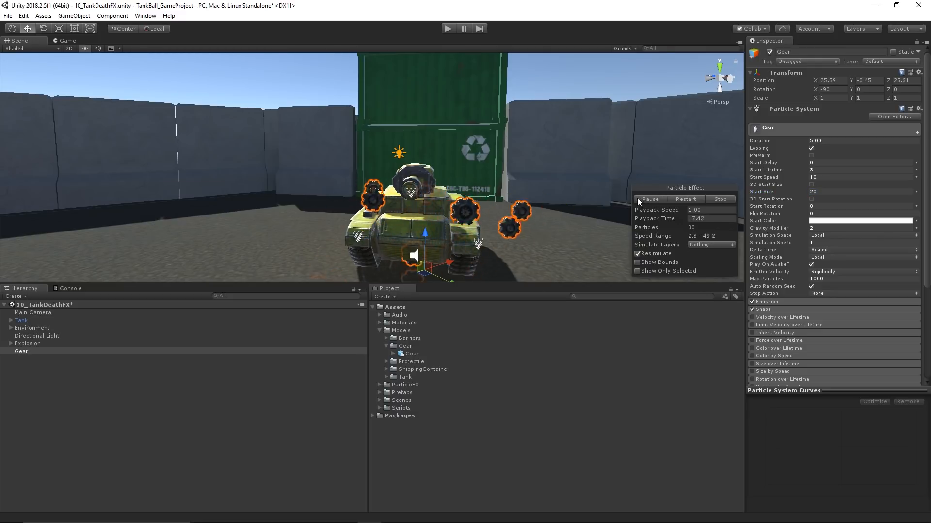
pyautogui.click(650, 199)
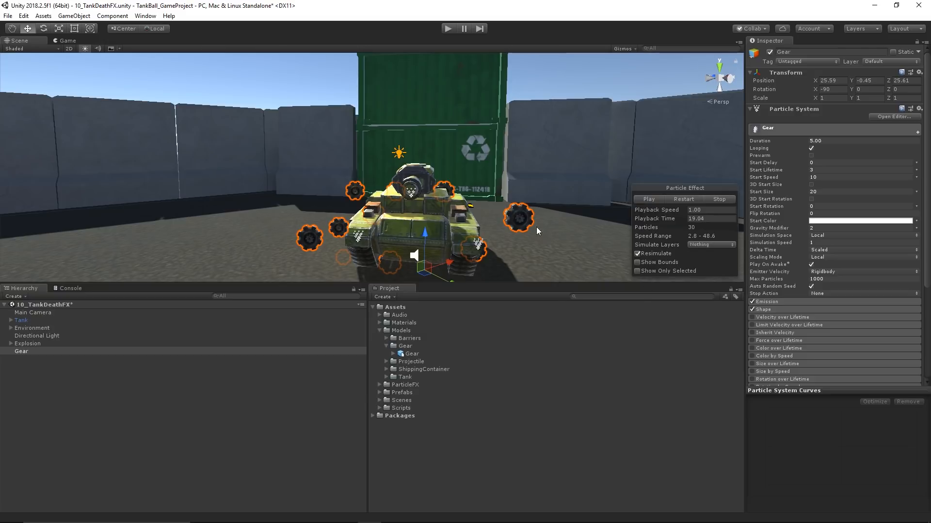
# Set the gear particles' Start Speed to 12 and play the effect
pyautogui.click(825, 177)
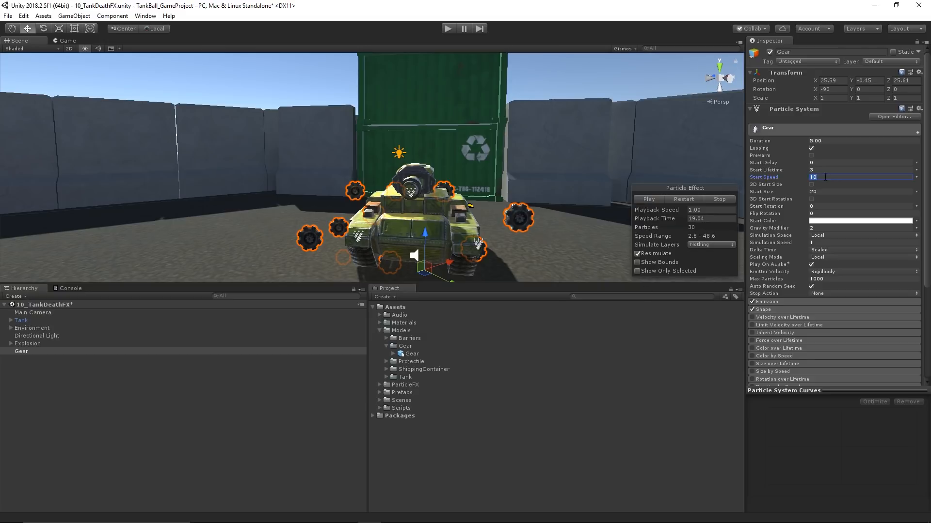
pyautogui.write('12')
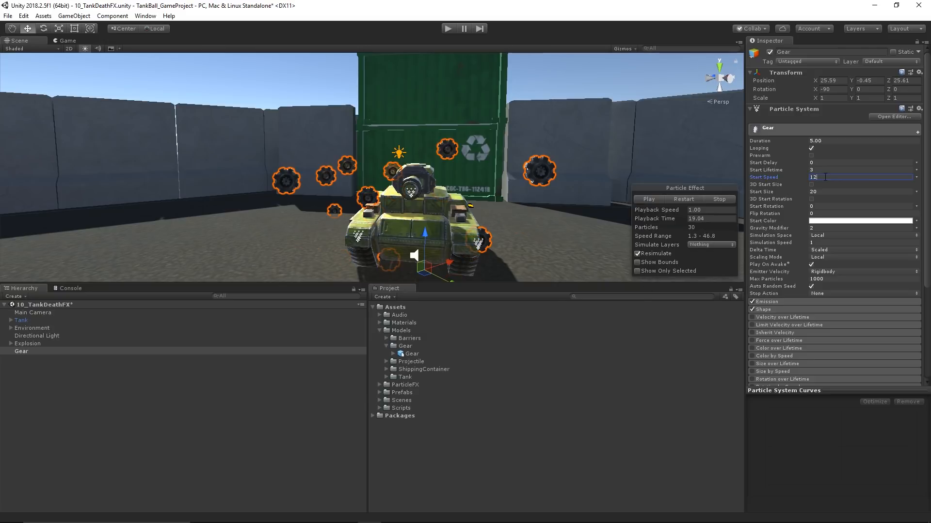
pyautogui.click(651, 199)
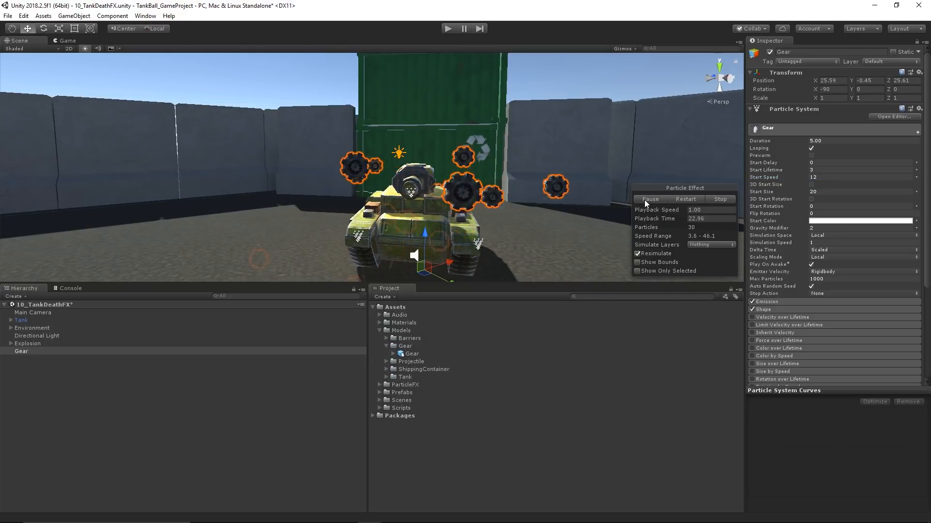
# Raise the Gear particle system into the tank's body at about X 25.2, Y 0.93, and pause its playback
pyautogui.moveTo(419, 231); pyautogui.dragTo(418, 184)
pyautogui.moveTo(450, 219); pyautogui.dragTo(437, 217)
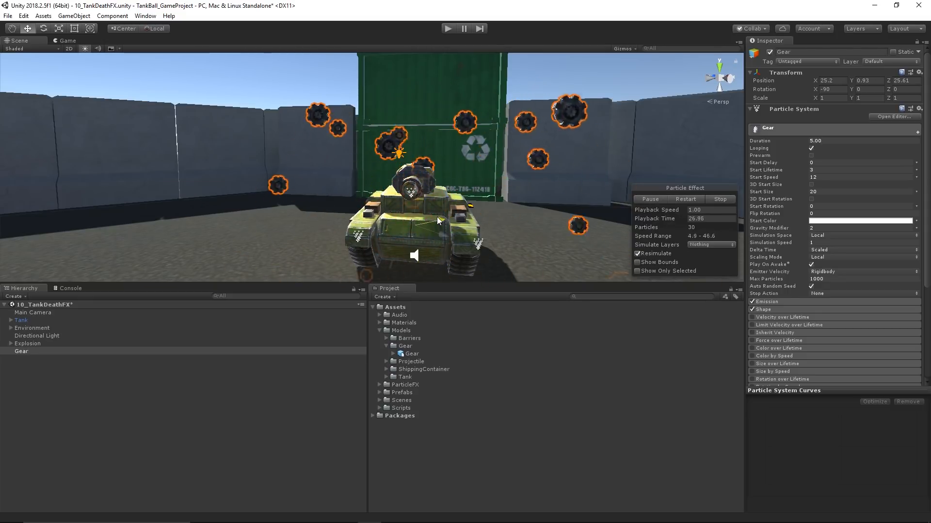
pyautogui.click(652, 199)
pyautogui.keyDown('alt'); pyautogui.moveTo(652, 199); pyautogui.dragTo(487, 180); pyautogui.keyUp('alt')
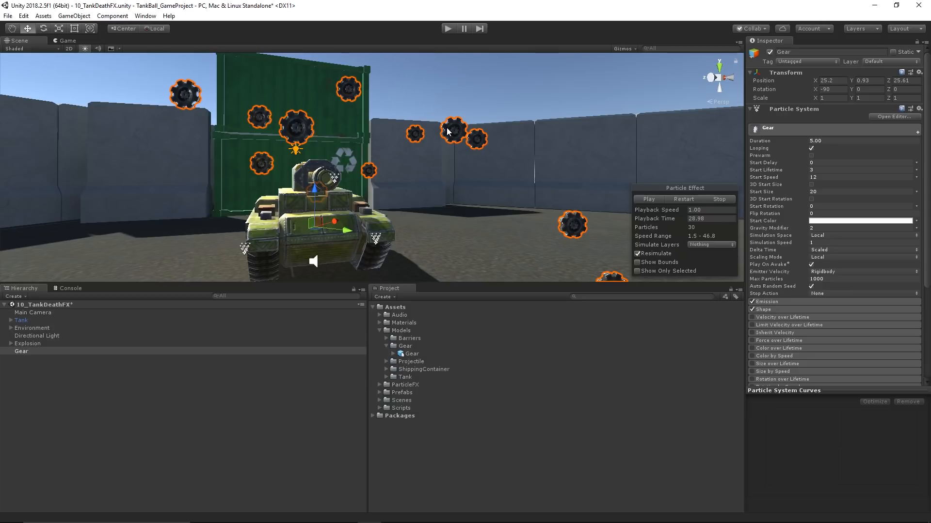
# Set the gear particles' Start Rotation to Random Between Two Constants, ranging from -45 to 45
pyautogui.click(916, 207)
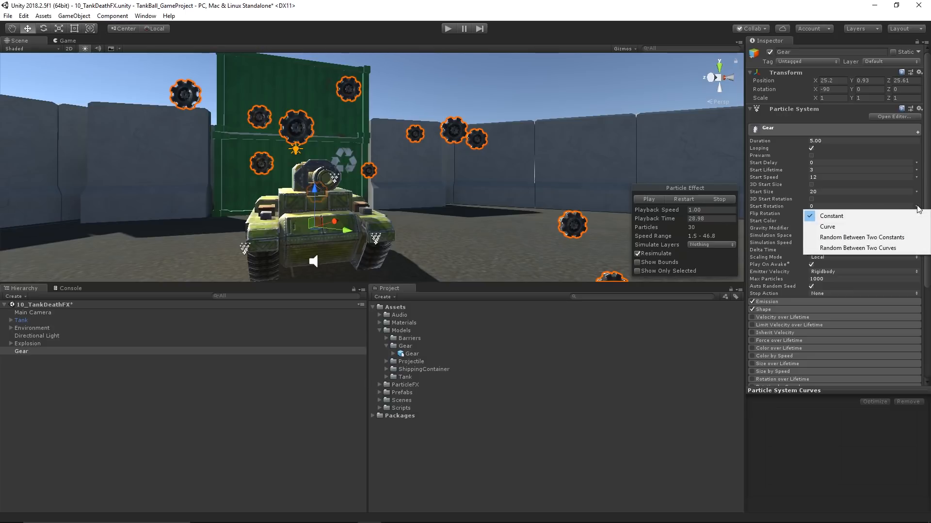
pyautogui.click(839, 238)
pyautogui.click(821, 207)
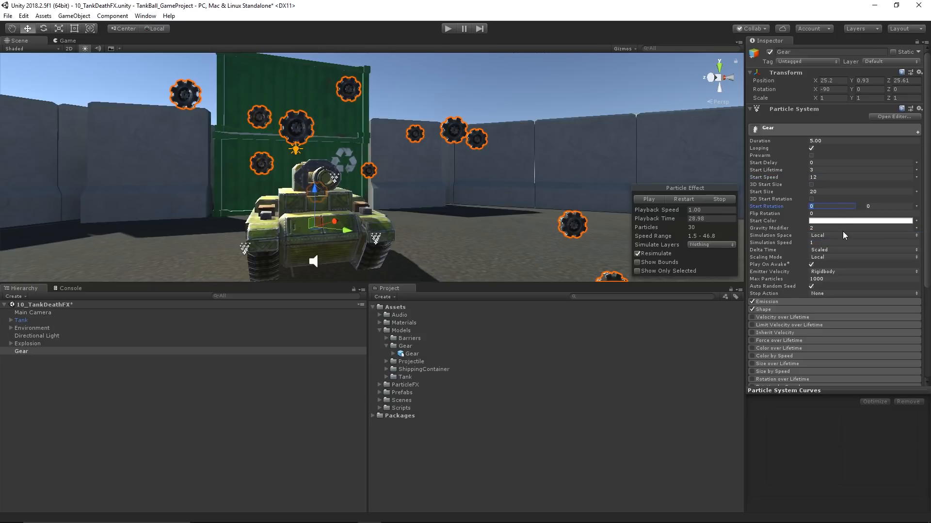
pyautogui.write('10')
pyautogui.click(876, 207)
pyautogui.write('-45')
pyautogui.click(883, 206)
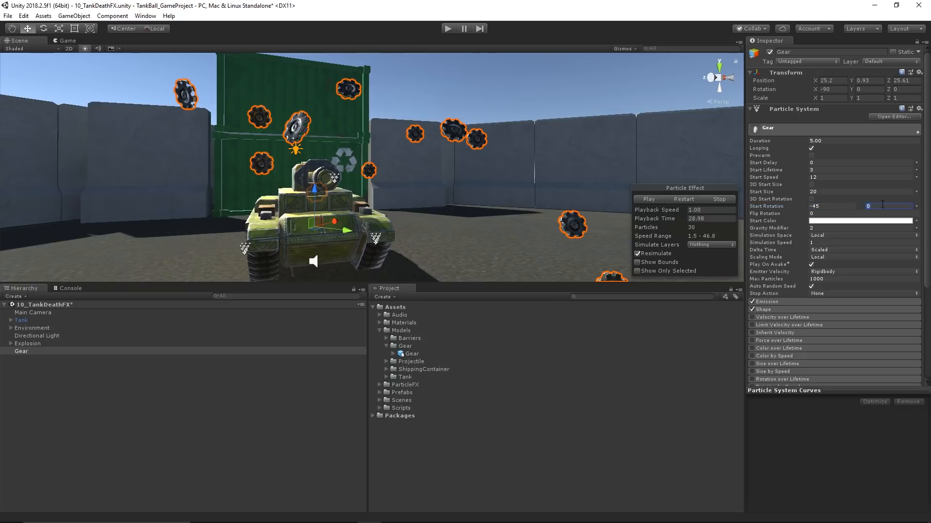
pyautogui.write('45')
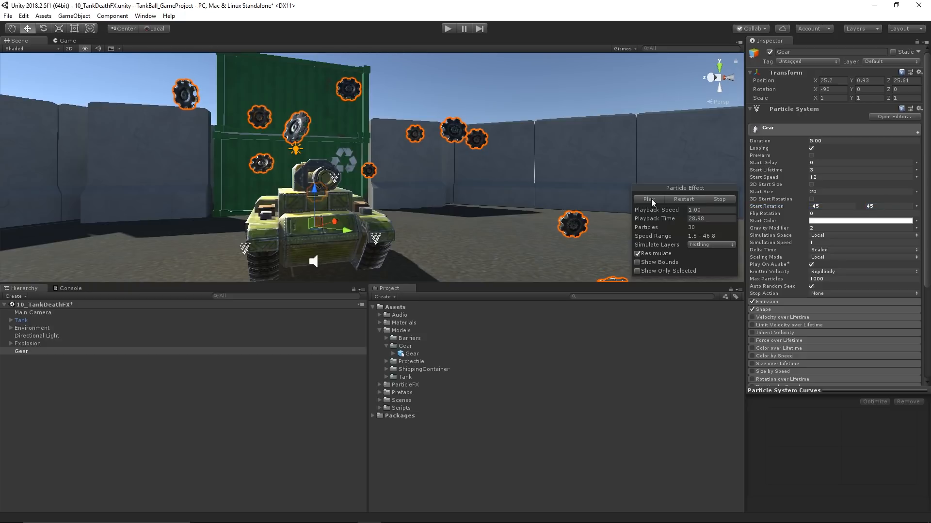
# Play and pause the Gear effect several times and examine the rotated gears around the tank from different angles
pyautogui.click(650, 199)
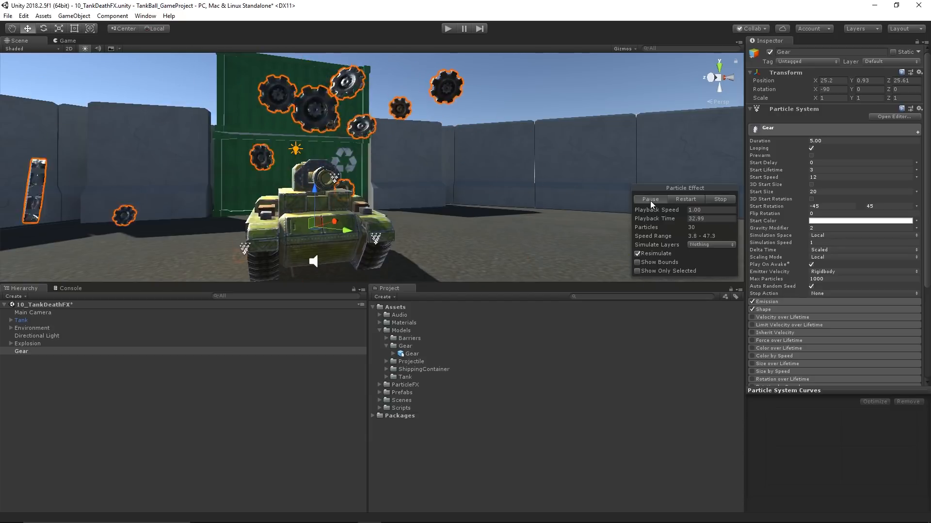
pyautogui.click(650, 199)
pyautogui.scroll(-3, 844, 232)
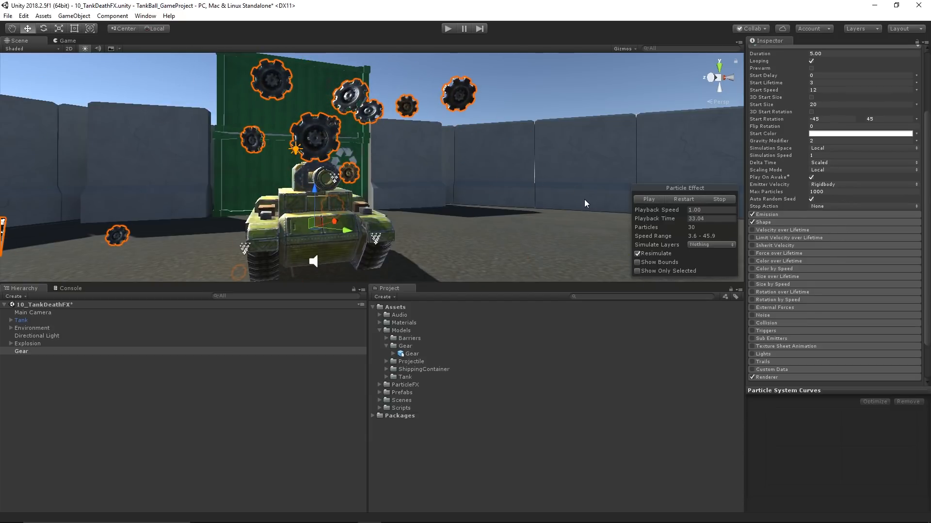
pyautogui.moveTo(558, 174); pyautogui.dragTo(477, 231, button='right')
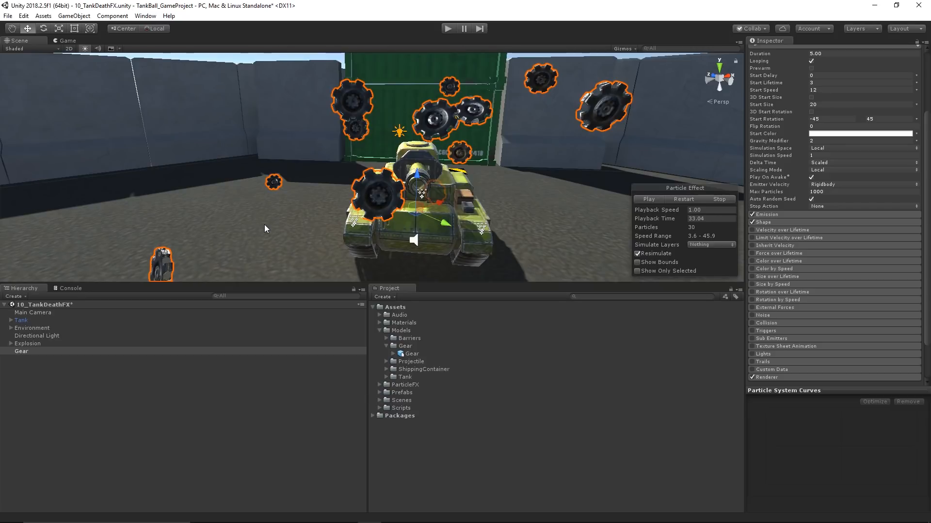
pyautogui.click(650, 199)
pyautogui.scroll(-2, 494, 211)
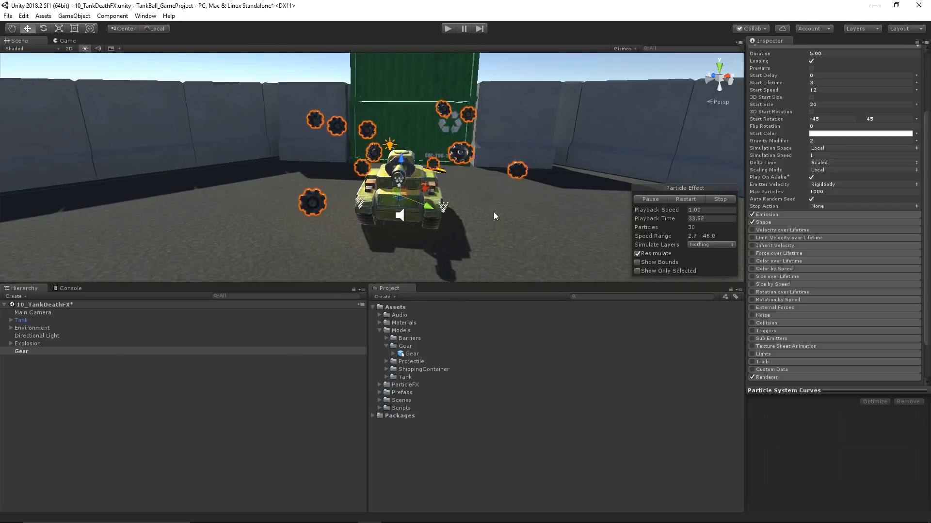
pyautogui.click(650, 199)
pyautogui.moveTo(518, 162); pyautogui.dragTo(472, 153, button='middle')
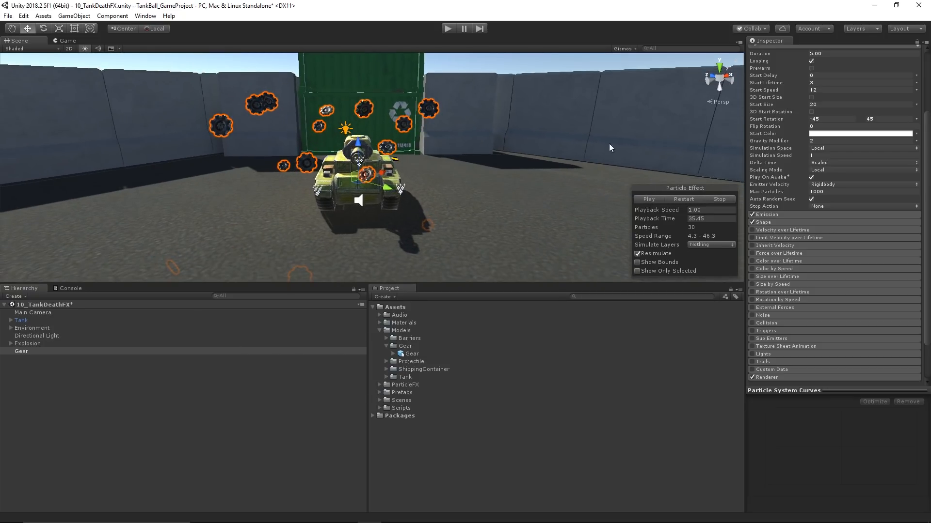
# Enable the Gear particle system's Collision module and expand its settings to show the collision bounds around the particles
pyautogui.scroll(-3, 819, 160)
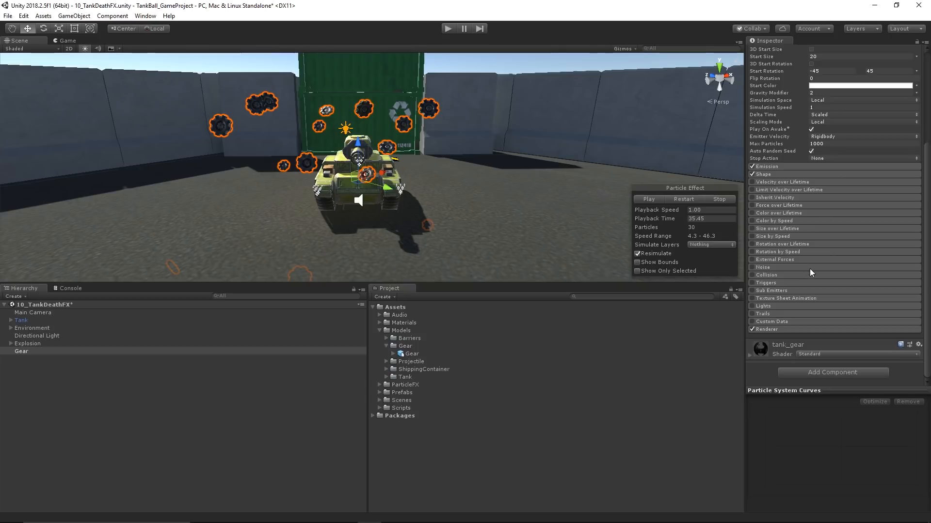
pyautogui.click(752, 275)
pyautogui.click(772, 274)
pyautogui.scroll(-7, 824, 177)
pyautogui.scroll(-5, 469, 174)
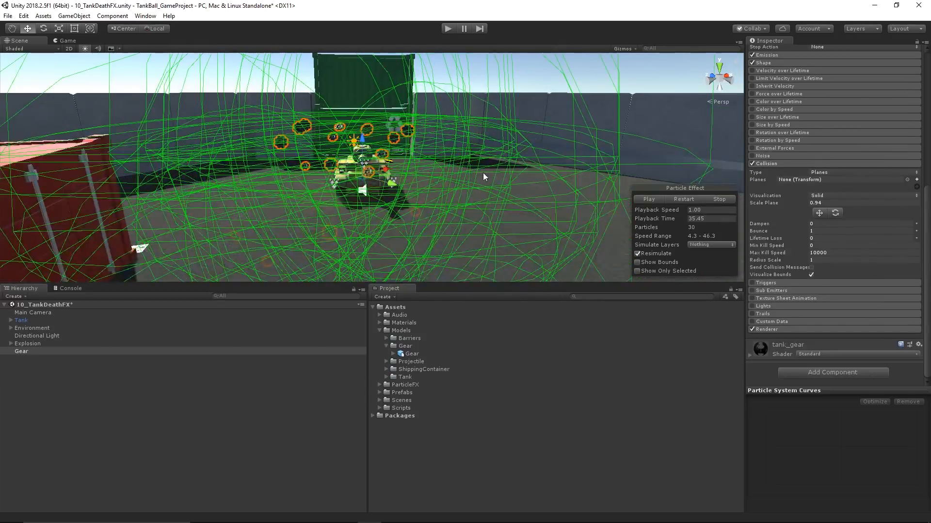
# Set the Collision module's Radius Scale to 0.05 and compare the collision bounds with the gears up close
pyautogui.moveTo(278, 128); pyautogui.dragTo(258, 115, button='middle')
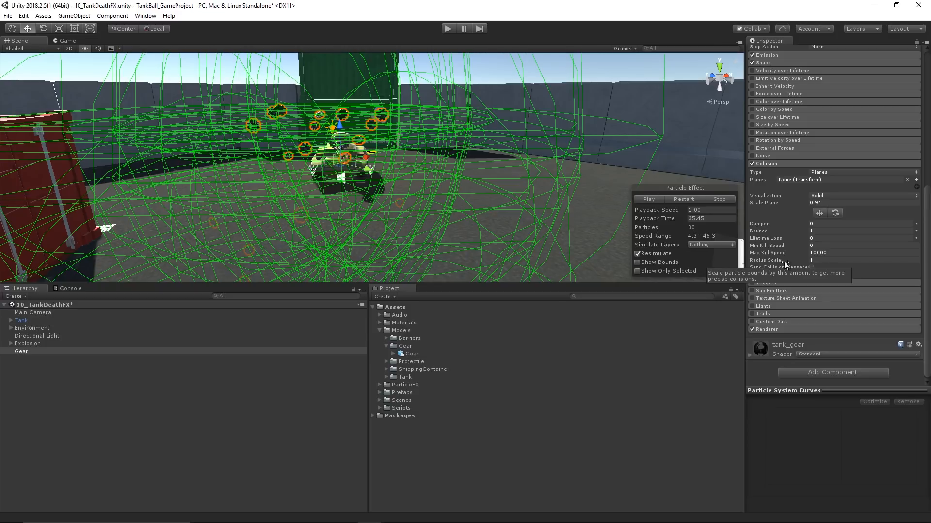
pyautogui.click(826, 260)
pyautogui.write('0.05')
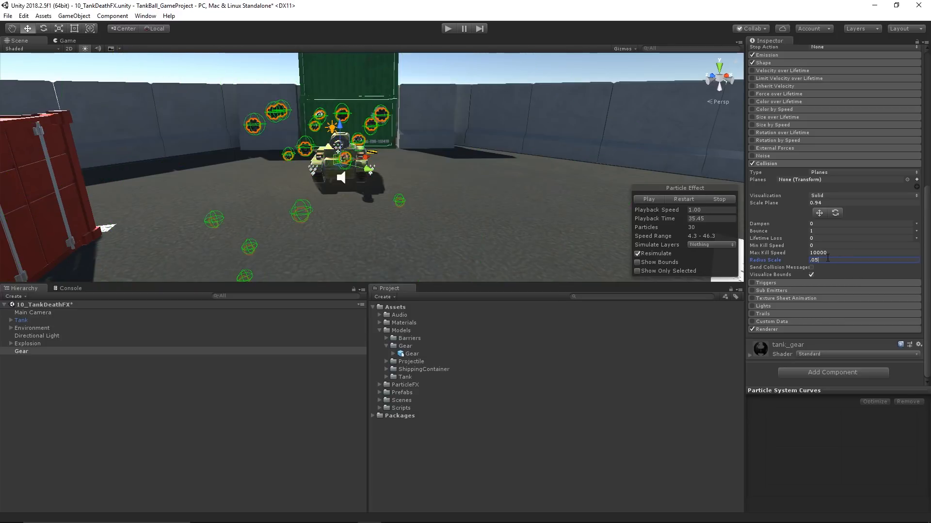
pyautogui.scroll(10, 373, 124)
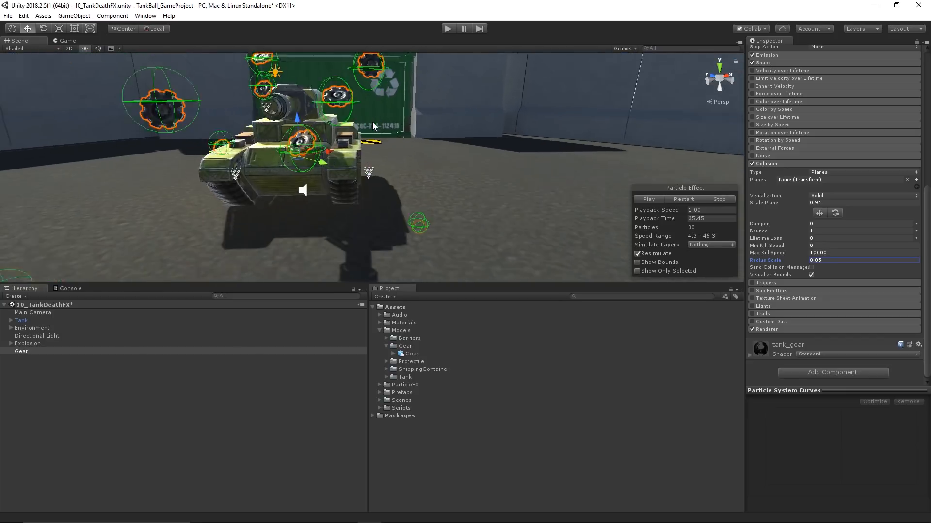
pyautogui.moveTo(373, 124); pyautogui.dragTo(394, 152, button='middle')
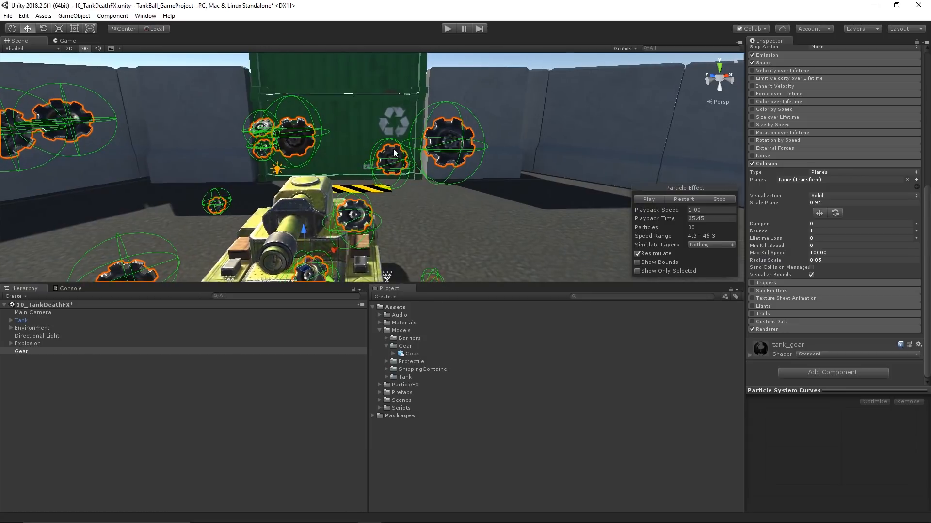
# Set the Collision module's Radius Scale to 0.035 and play the Gear effect
pyautogui.click(826, 261)
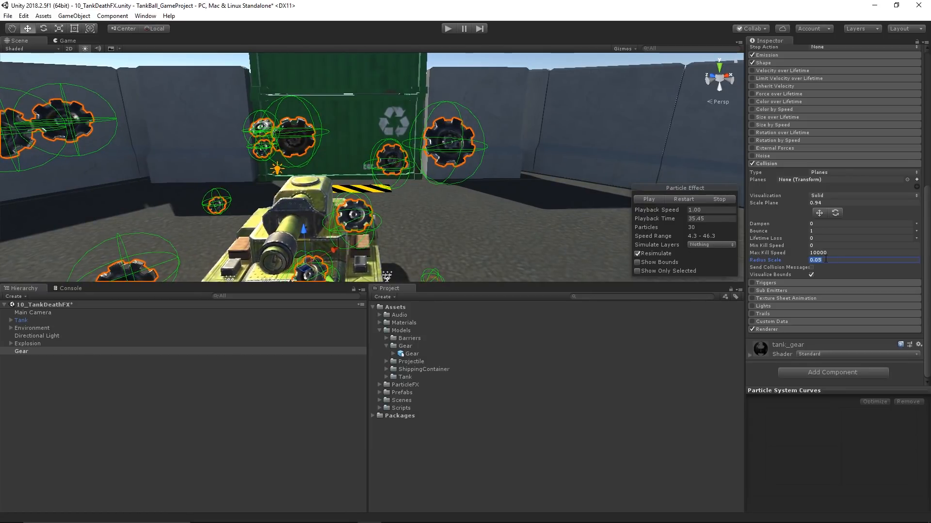
pyautogui.write('.035')
pyautogui.moveTo(468, 188); pyautogui.dragTo(477, 168, button='middle')
pyautogui.scroll(-3, 453, 174)
pyautogui.scroll(-5, 453, 174)
pyautogui.click(651, 199)
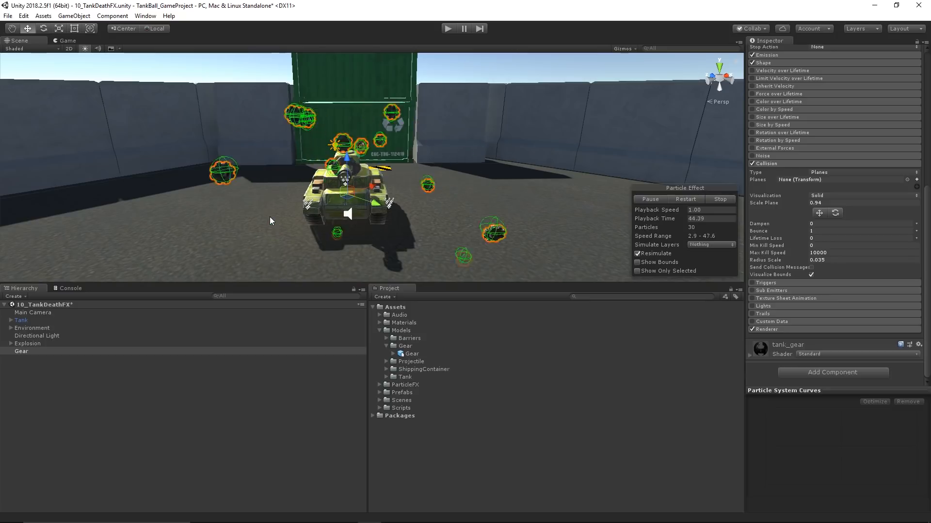
# Assign the Environment's Floor object as the Collision module's plane and play the Gear effect to check the bouncing
pyautogui.click(650, 199)
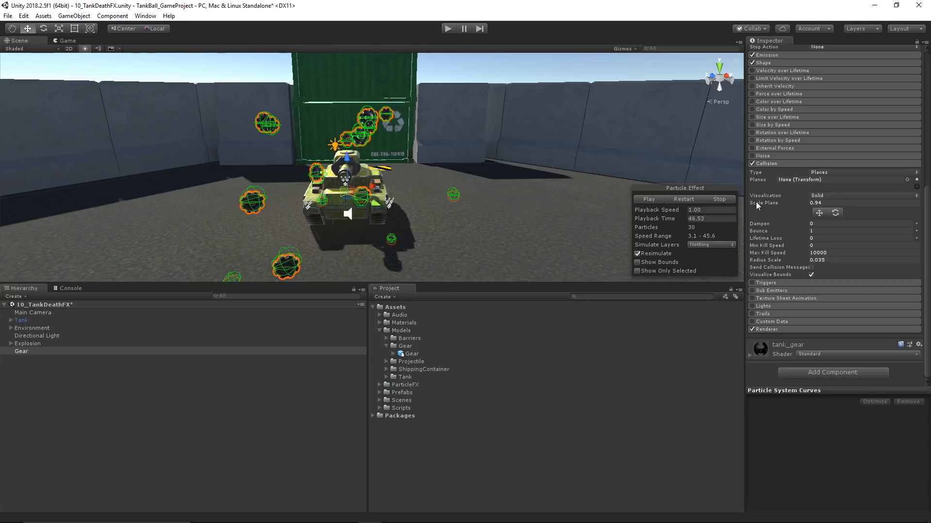
pyautogui.click(11, 328)
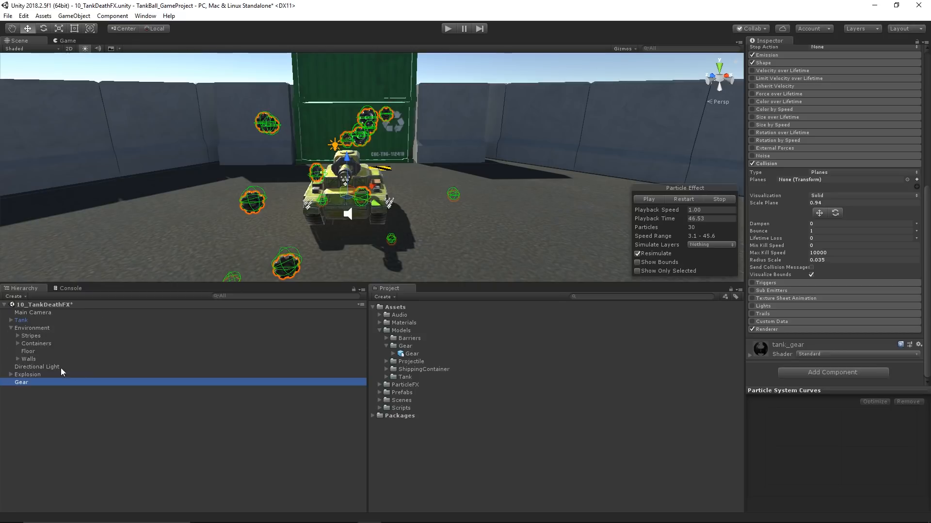
pyautogui.moveTo(28, 352); pyautogui.dragTo(843, 181)
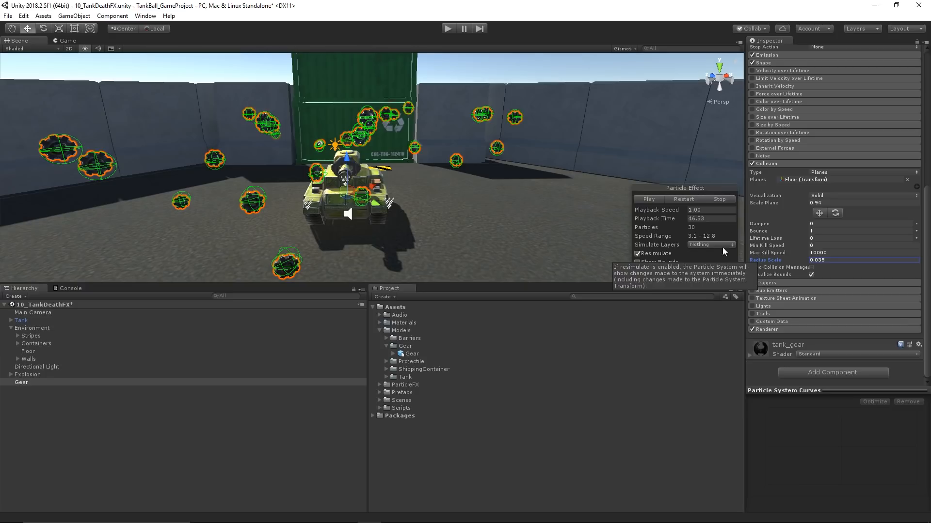
pyautogui.click(652, 199)
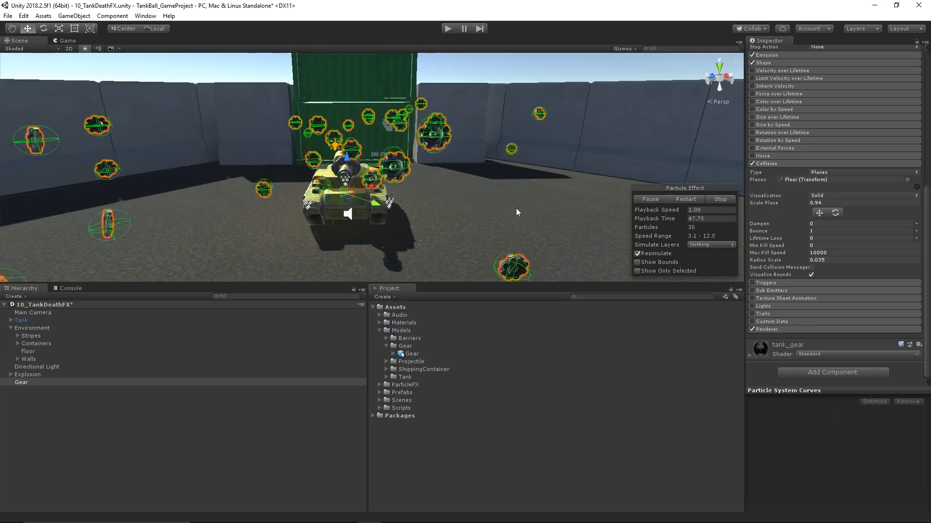
pyautogui.keyDown('alt'); pyautogui.moveTo(516, 208); pyautogui.dragTo(526, 193); pyautogui.keyUp('alt')
pyautogui.moveTo(526, 192)
pyautogui.mouseDown(button='right')
pyautogui.moveTo(383, 201)
pyautogui.moveTo(531, 208)
pyautogui.moveTo(546, 198)
pyautogui.moveTo(526, 195)
pyautogui.mouseUp(button='right')
pyautogui.click(652, 200)
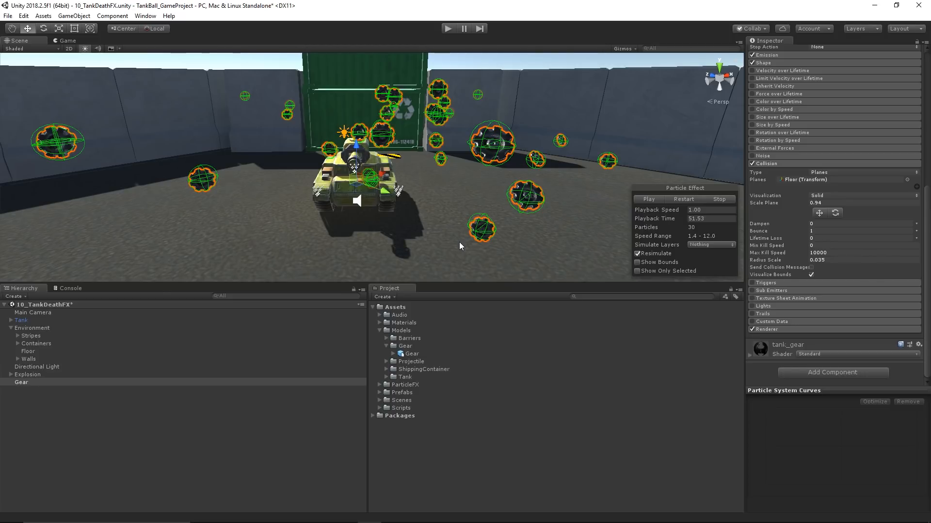
# Set the Collision module's Dampen to 0.5 and Bounce to 0.25, and play the Gear effect
pyautogui.moveTo(765, 224)
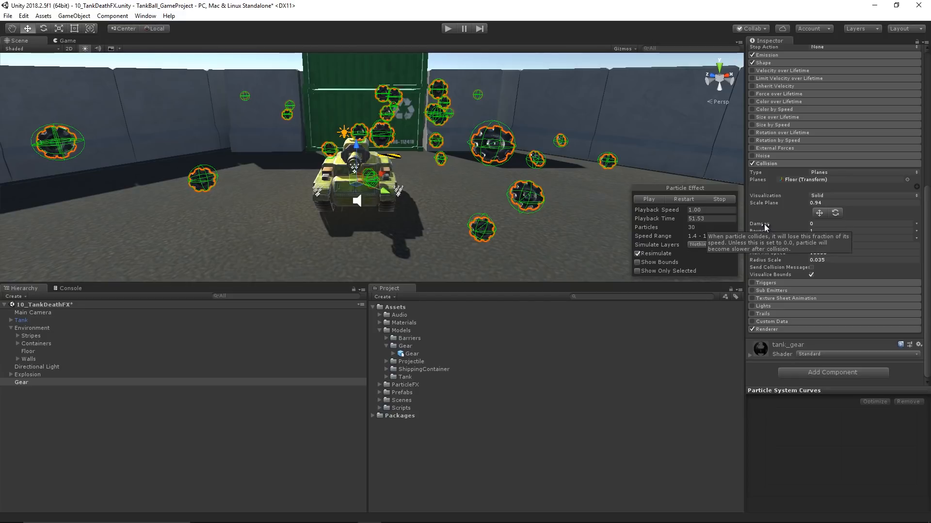
pyautogui.click(821, 224)
pyautogui.write('.5')
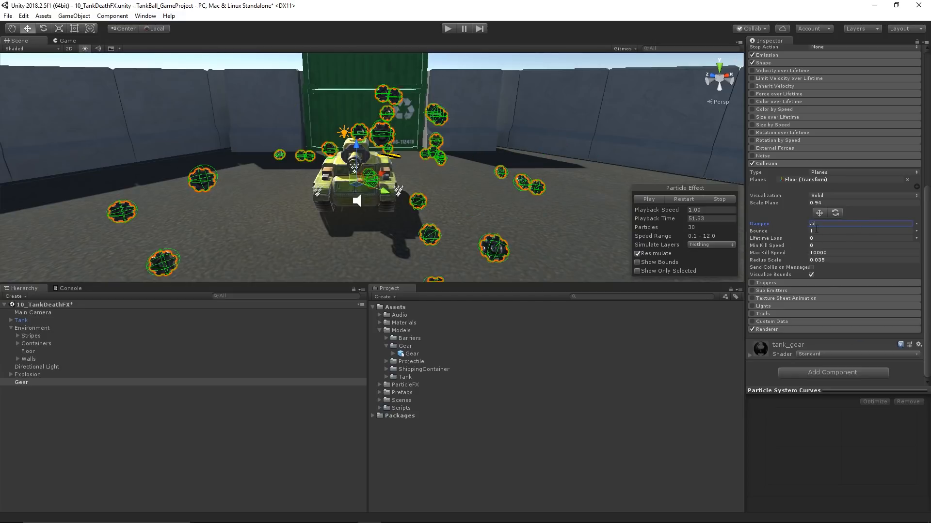
pyautogui.press('Tab')
pyautogui.write('.25')
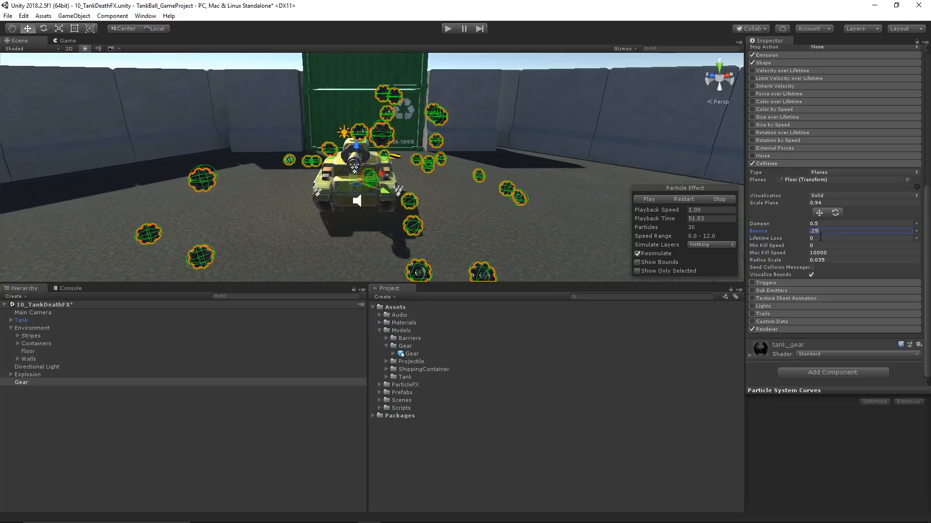
pyautogui.click(650, 200)
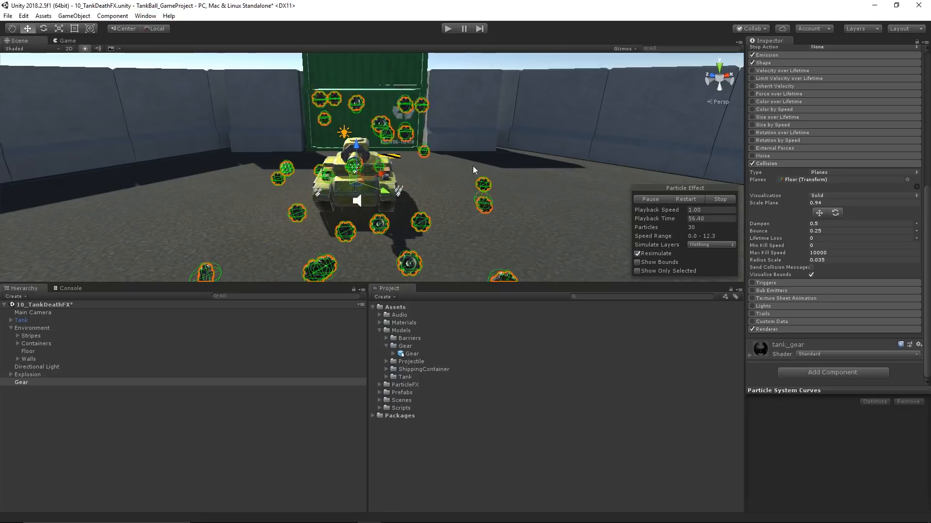
pyautogui.click(658, 200)
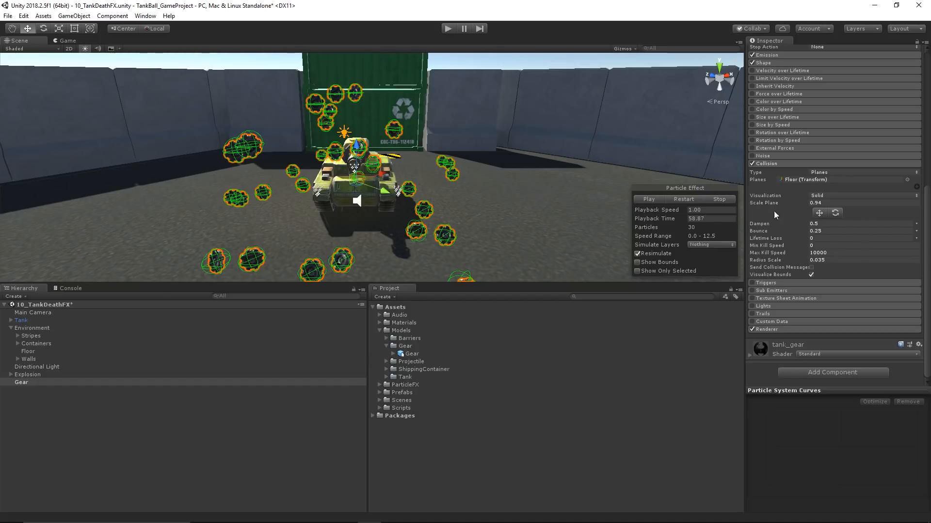
# Collapse the Collision settings and set the Gear particle system's Max Particles to 10
pyautogui.click(793, 165)
pyautogui.scroll(3, 799, 250)
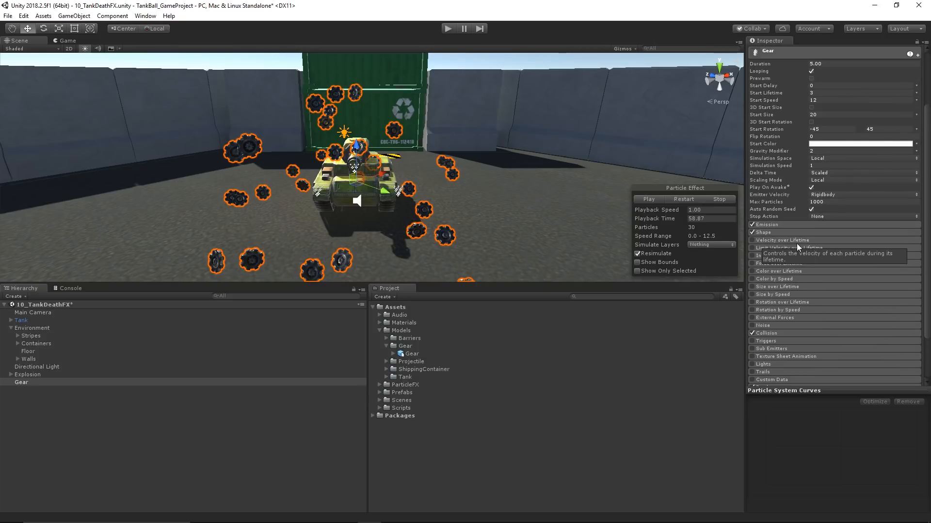
pyautogui.click(829, 201)
pyautogui.write('10')
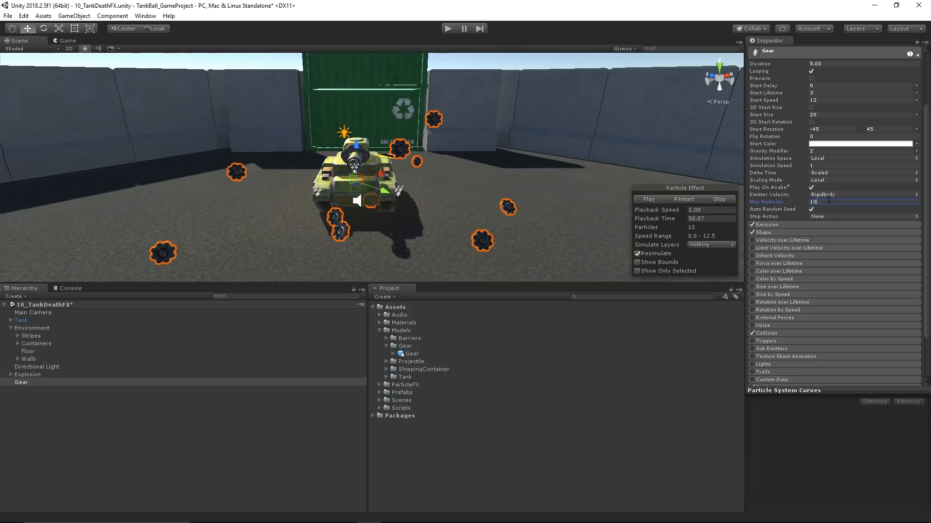
# In the Emission module, set Rate over Time to 0 and add a burst at time 0 with a Count of 5
pyautogui.click(796, 224)
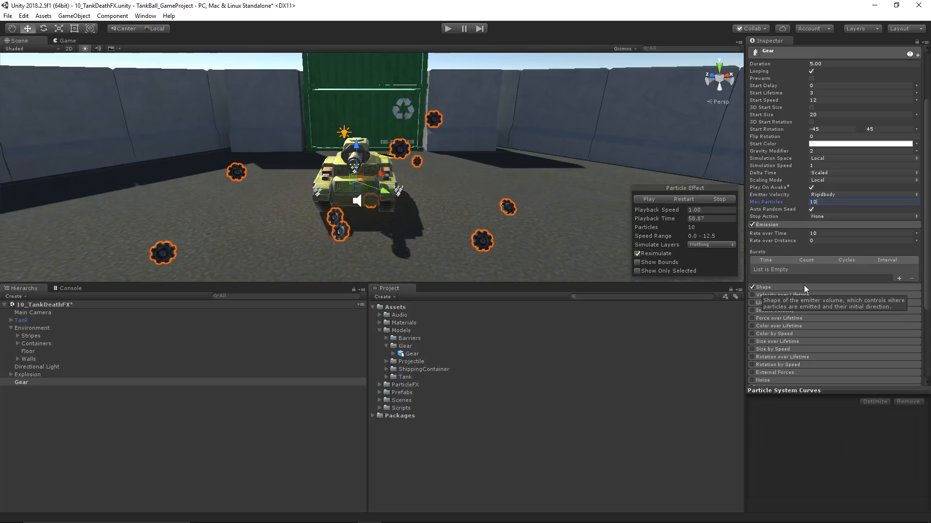
pyautogui.click(800, 234)
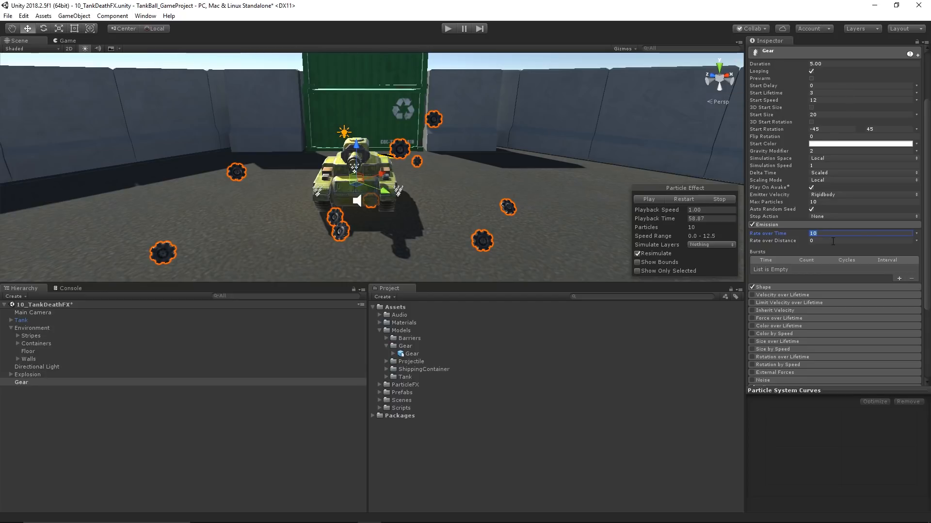
pyautogui.write('0')
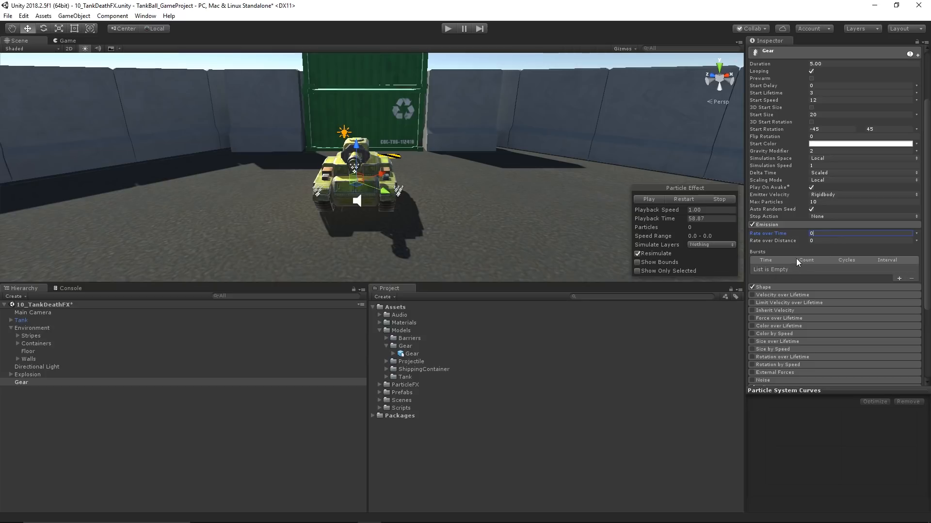
pyautogui.click(899, 278)
pyautogui.click(810, 268)
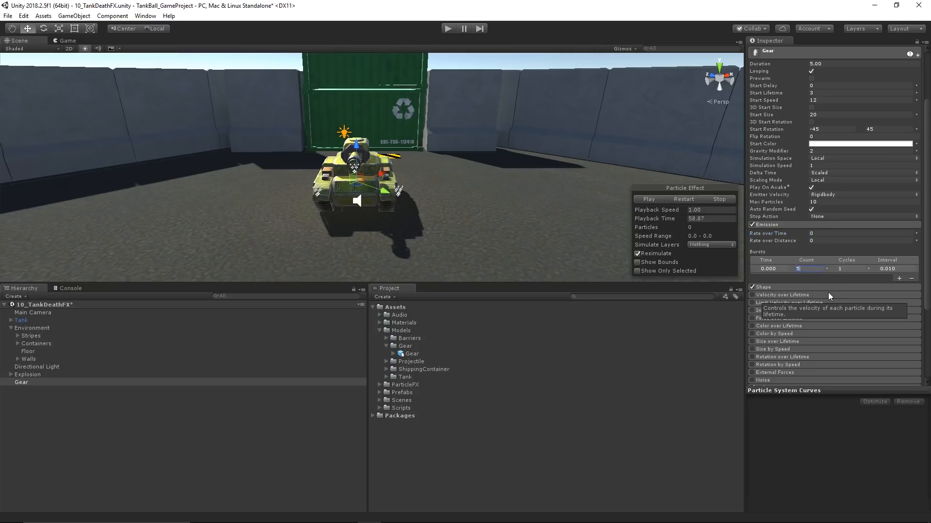
# Collapse the Emission settings and replay the Gear burst several times, examining how the gears scatter from different angles
pyautogui.click(643, 199)
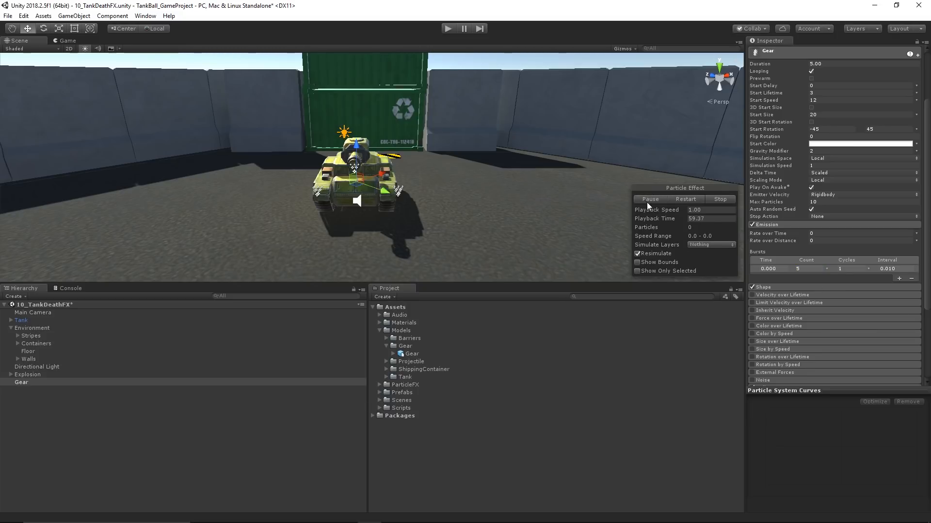
pyautogui.click(722, 200)
pyautogui.click(646, 199)
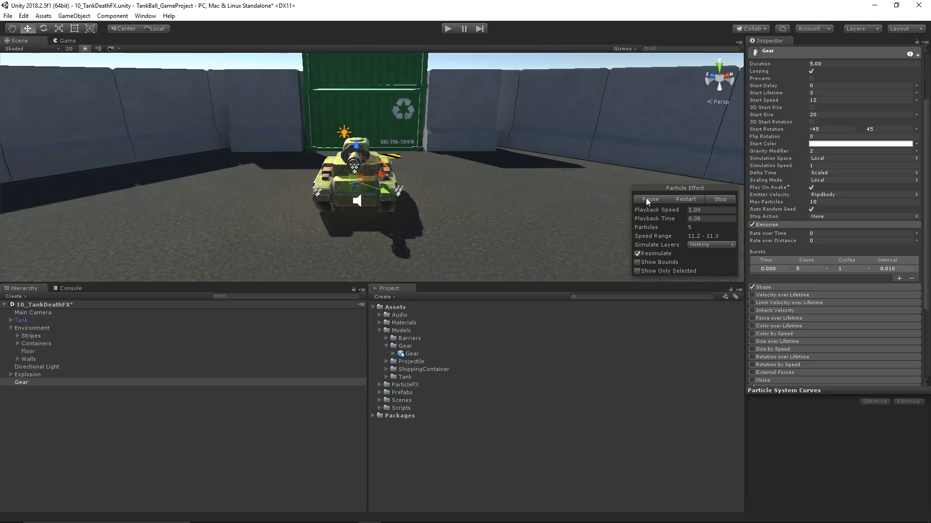
pyautogui.click(719, 198)
pyautogui.click(784, 224)
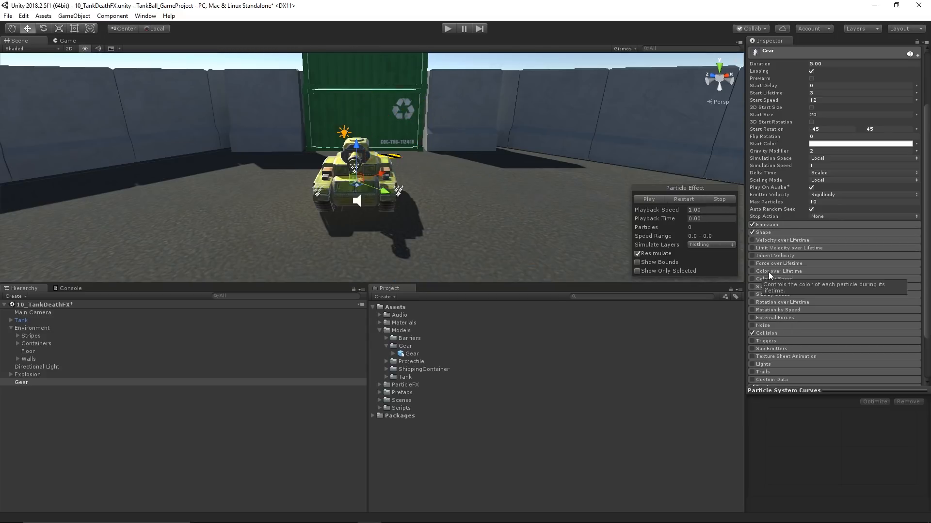
pyautogui.click(645, 198)
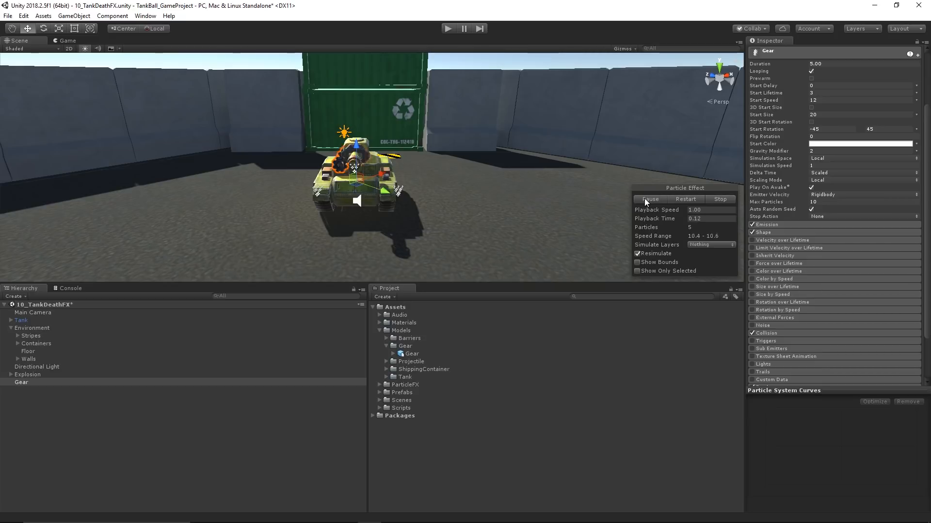
pyautogui.keyDown('alt'); pyautogui.moveTo(487, 148); pyautogui.dragTo(456, 237); pyautogui.keyUp('alt')
pyautogui.moveTo(378, 269); pyautogui.dragTo(377, 223, button='middle')
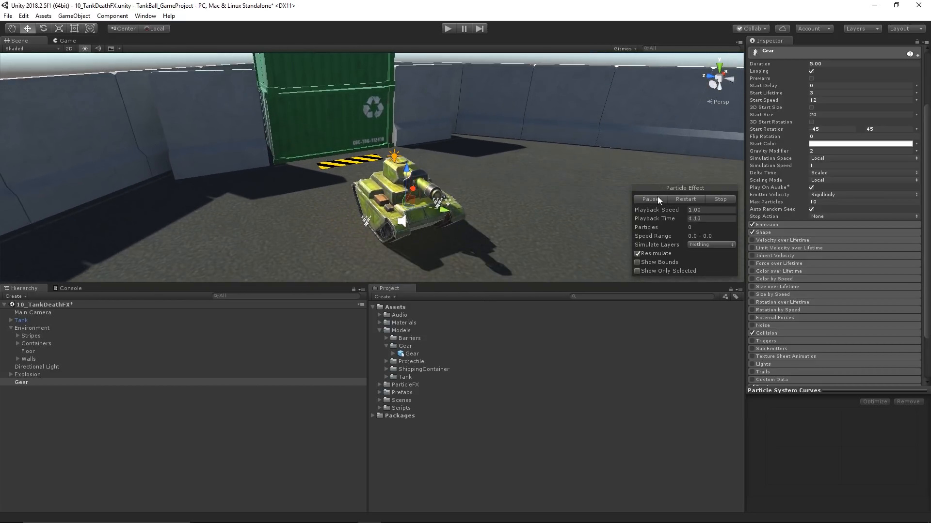
pyautogui.click(686, 199)
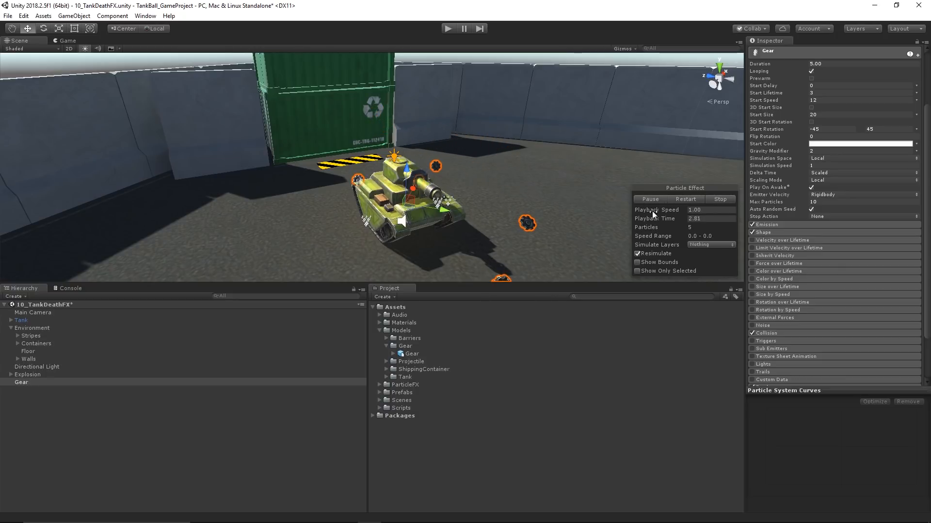
pyautogui.moveTo(428, 240); pyautogui.dragTo(407, 213, button='right')
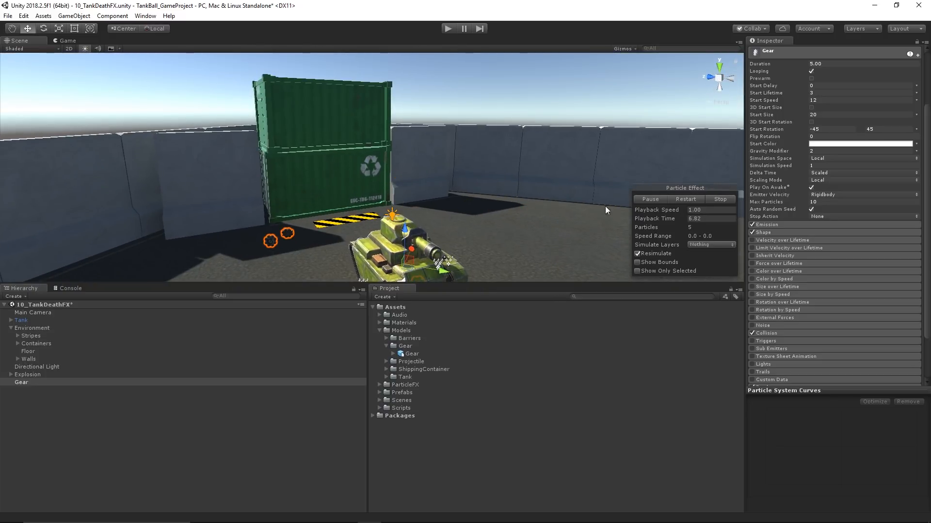
pyautogui.click(646, 198)
# Expand the Gear particle system's Shape module and raise the emitter slightly within the tank's turret
pyautogui.click(769, 231)
pyautogui.scroll(5, 466, 162)
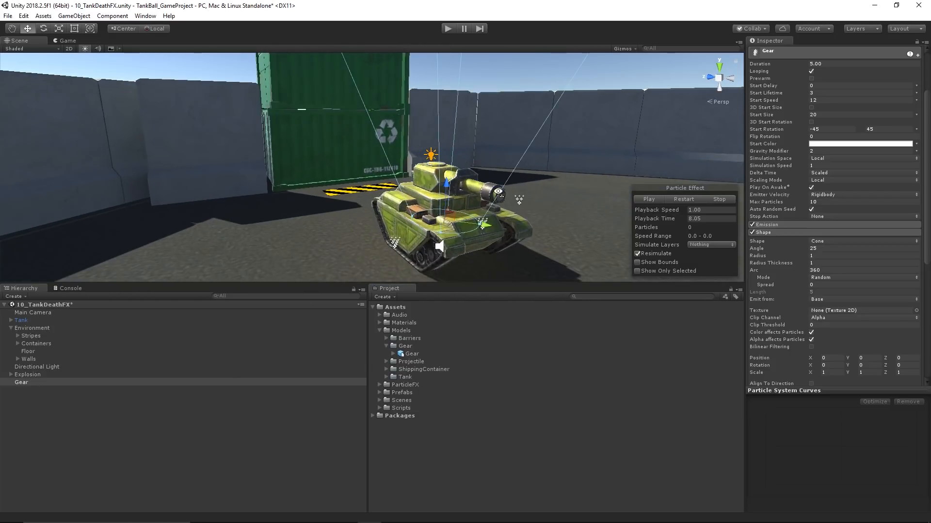
pyautogui.scroll(3, 461, 213)
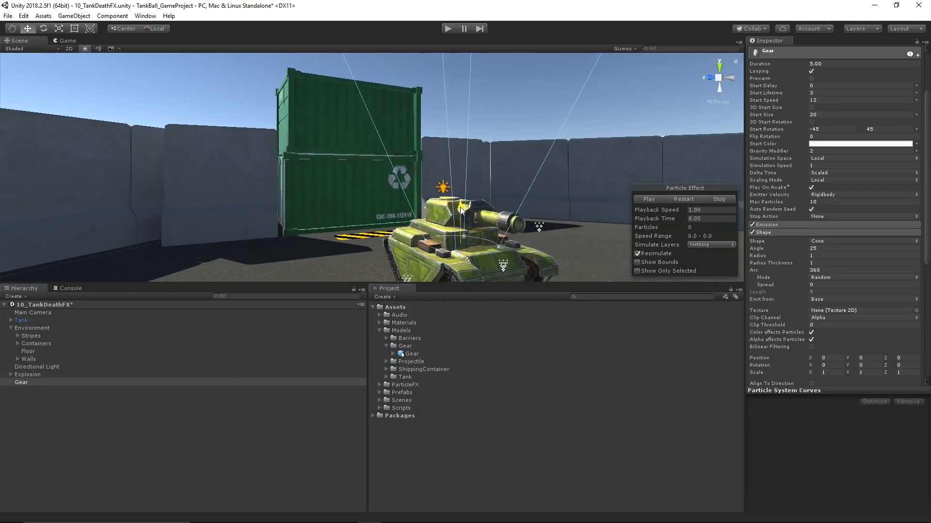
pyautogui.moveTo(460, 210); pyautogui.dragTo(460, 198)
pyautogui.moveTo(369, 213); pyautogui.dragTo(449, 197, button='right')
pyautogui.moveTo(450, 198); pyautogui.dragTo(476, 197, button='middle')
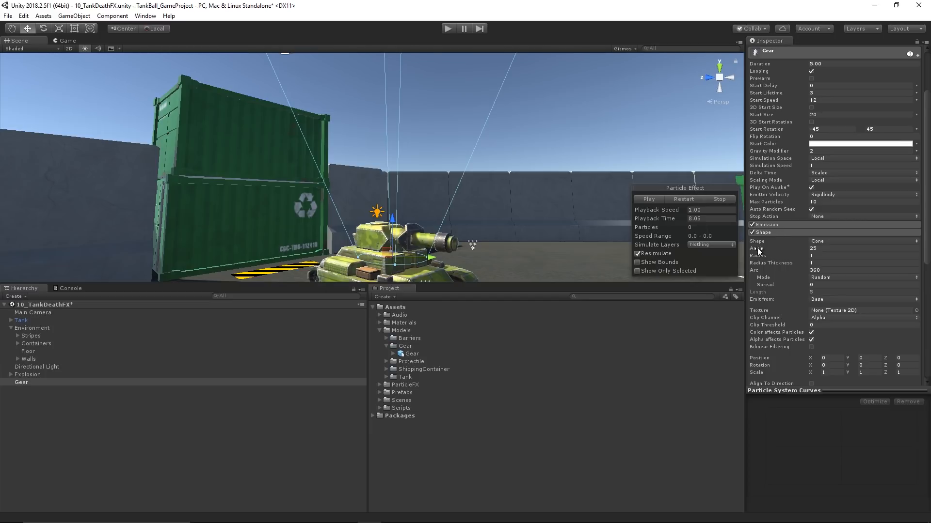
# Set the Shape module's cone Angle to 35 and its Radius to 0.25
pyautogui.moveTo(760, 251); pyautogui.dragTo(785, 254)
pyautogui.click(839, 249)
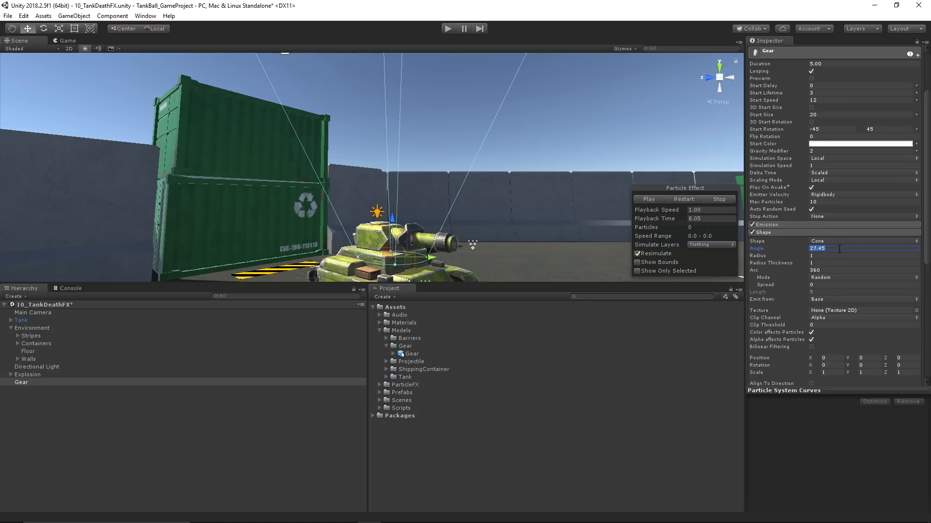
pyautogui.write('35')
pyautogui.moveTo(532, 178); pyautogui.dragTo(449, 216, button='right')
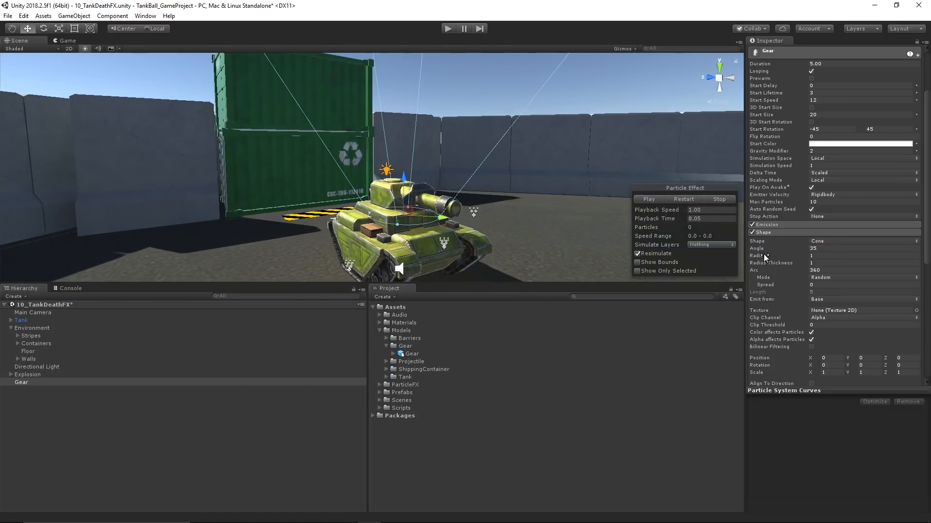
pyautogui.click(818, 254)
pyautogui.write('.25')
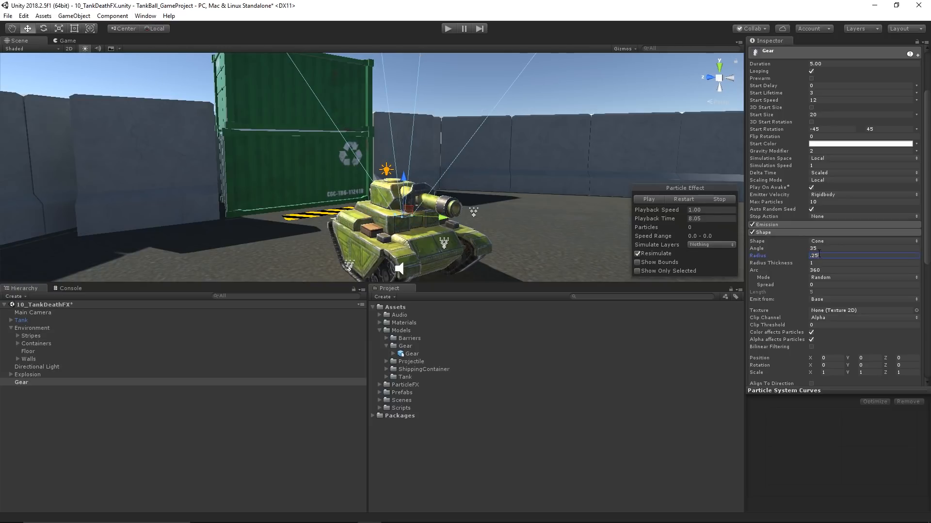
# Play and stop the Gear burst repeatedly to check the reshaped emission cone, collapse the Shape settings and view the tank up close
pyautogui.click(651, 199)
pyautogui.click(718, 200)
pyautogui.click(646, 200)
pyautogui.keyDown('alt'); pyautogui.moveTo(612, 194); pyautogui.dragTo(592, 194); pyautogui.keyUp('alt')
pyautogui.click(713, 199)
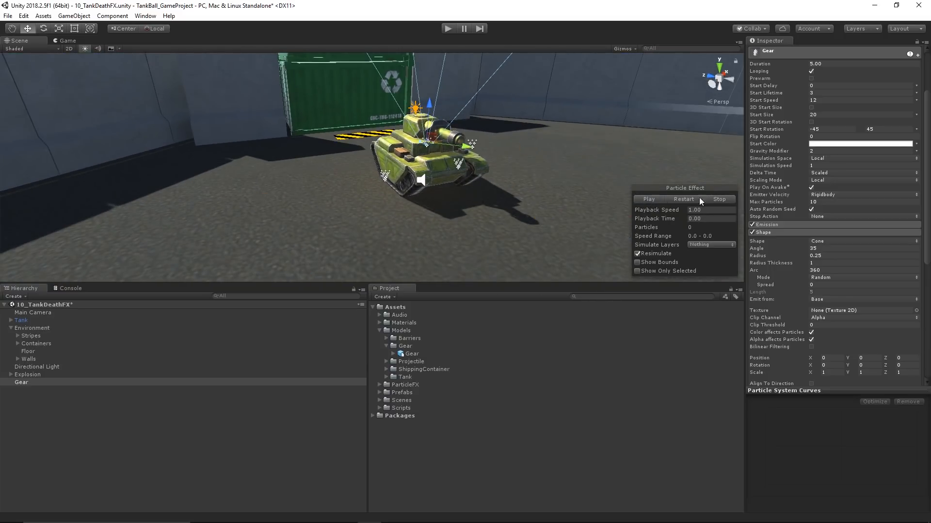
pyautogui.click(649, 199)
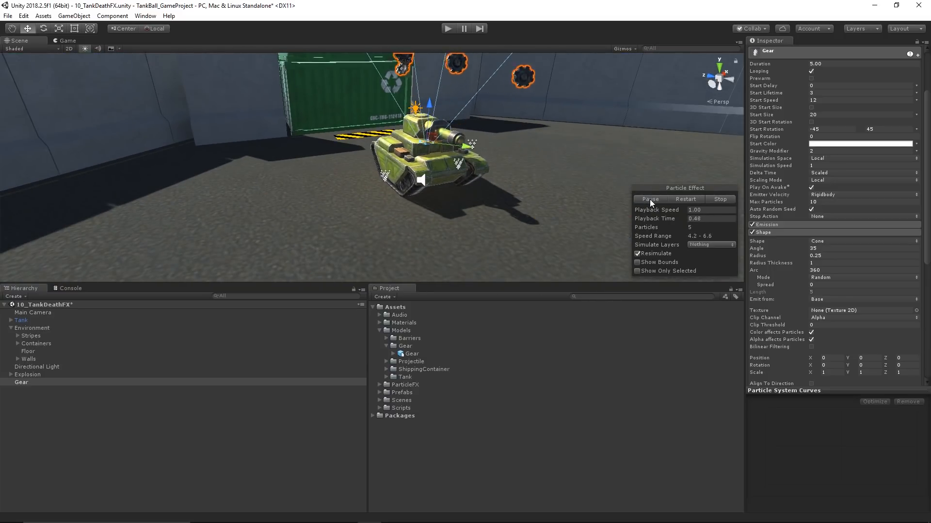
pyautogui.click(719, 199)
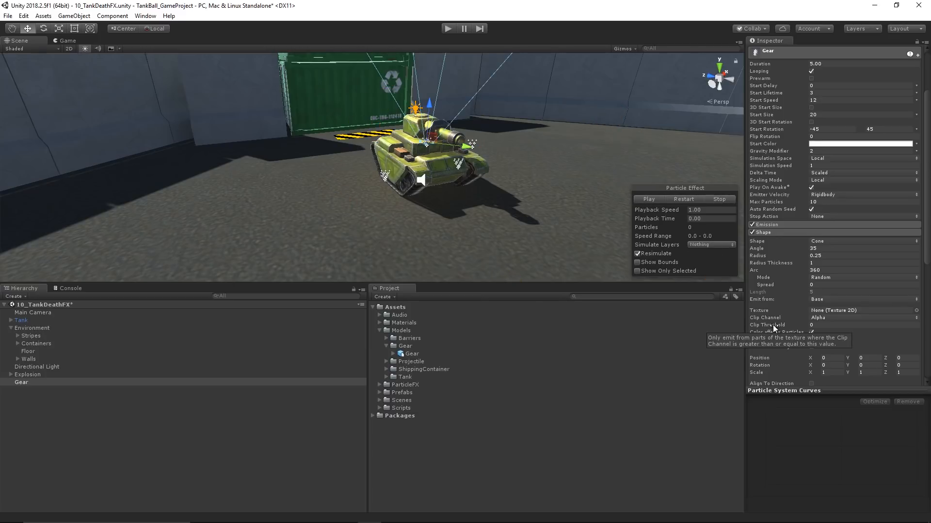
pyautogui.click(780, 232)
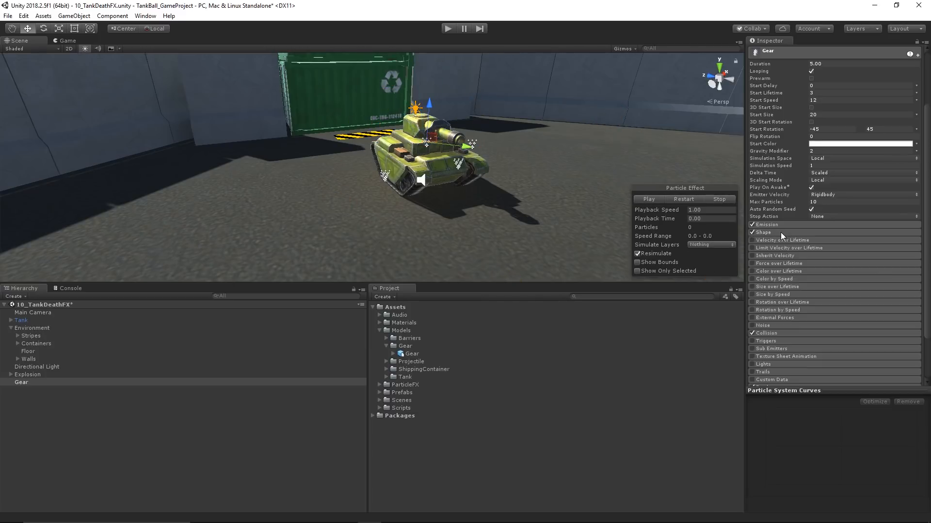
pyautogui.keyDown('alt'); pyautogui.moveTo(484, 159); pyautogui.dragTo(424, 186); pyautogui.keyUp('alt')
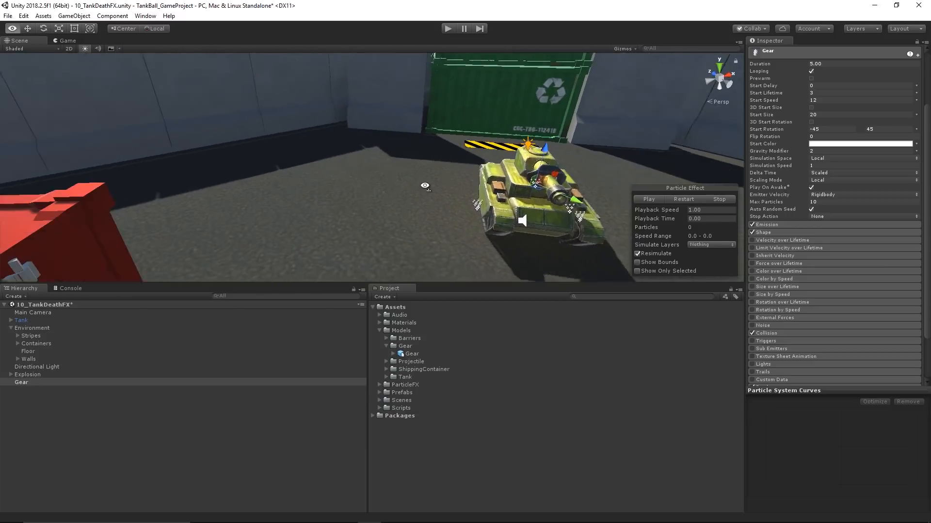
pyautogui.moveTo(424, 185); pyautogui.dragTo(451, 167, button='middle')
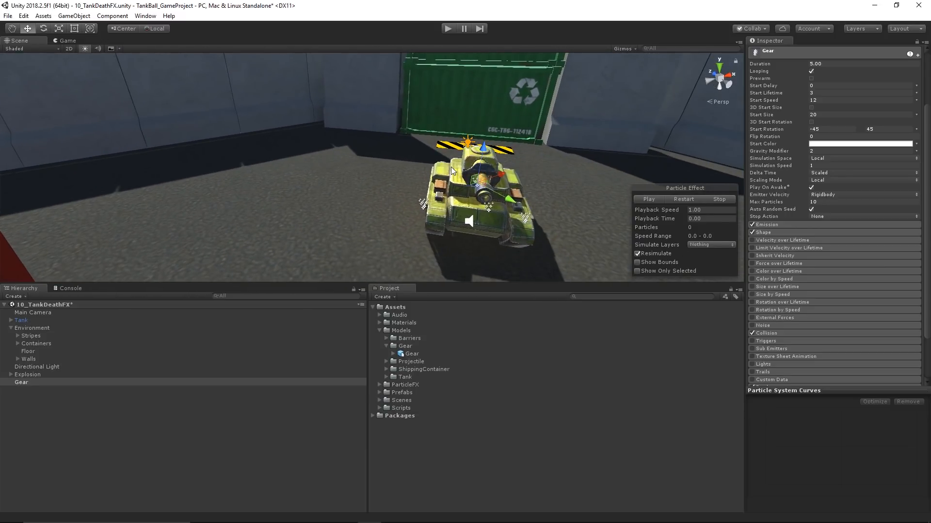
# Play the Gear burst from a wider view of the tank to examine how the gears scatter and disappear
pyautogui.click(650, 200)
pyautogui.scroll(-5, 492, 174)
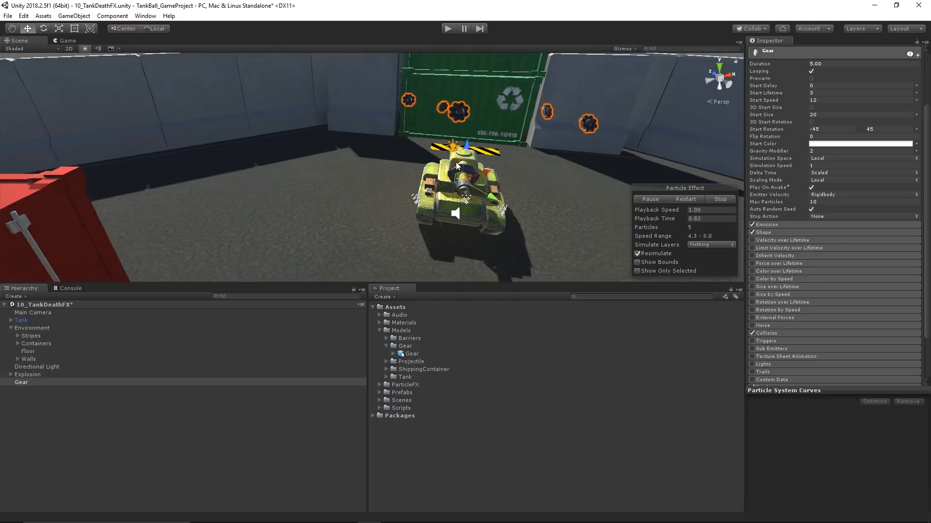
pyautogui.moveTo(492, 175); pyautogui.dragTo(457, 166, button='middle')
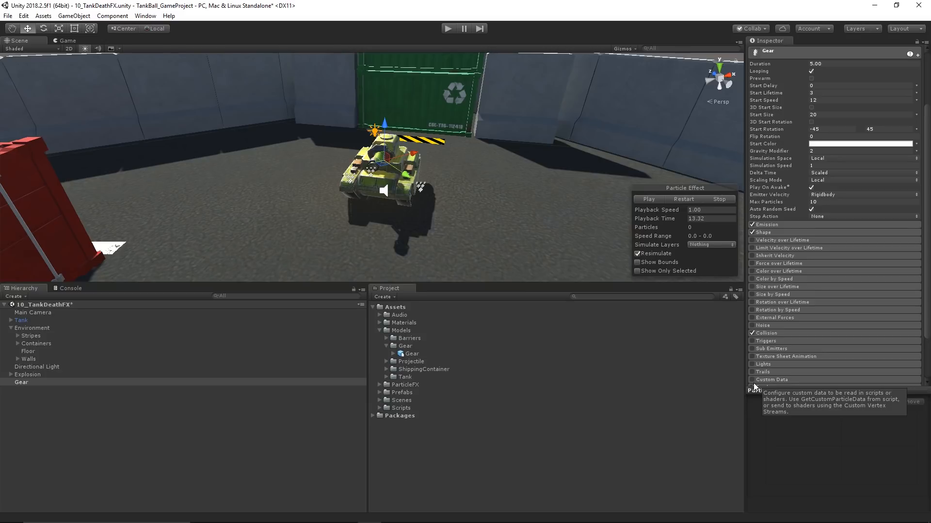
# Enable the Gear particle system's Size over Lifetime module, expand it and open its Size curve for editing
pyautogui.click(753, 287)
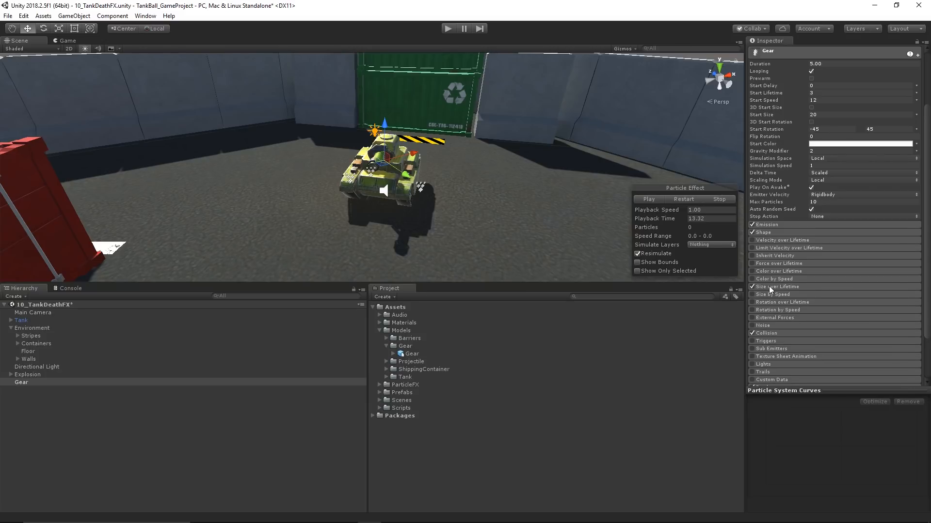
pyautogui.click(769, 287)
pyautogui.click(859, 304)
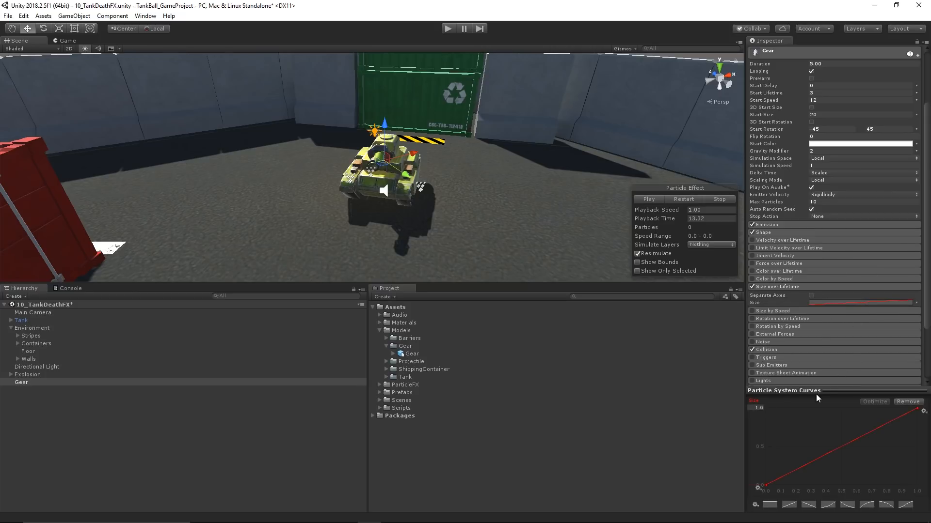
# Enlarge the Particle System Curves editor in height and widen the Inspector to give the Size curve more room
pyautogui.moveTo(816, 394); pyautogui.dragTo(811, 295)
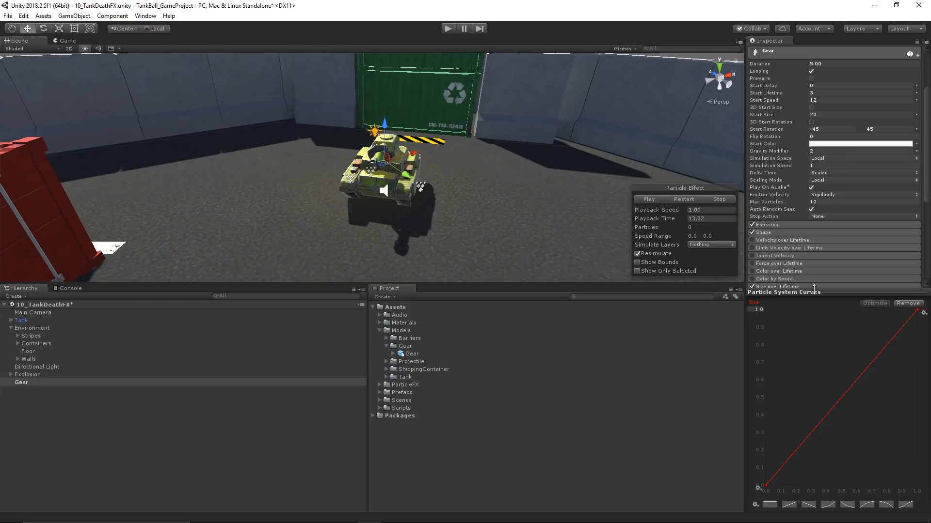
pyautogui.moveTo(814, 288); pyautogui.dragTo(814, 239)
pyautogui.moveTo(746, 322); pyautogui.dragTo(684, 314)
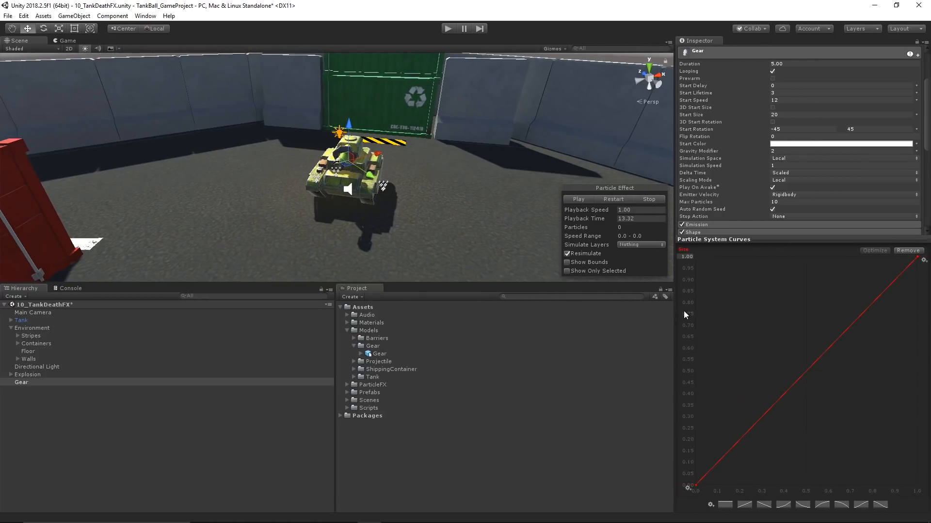
# Apply the preset size curve that eases down from 1 to 0 to the Gear particles and preview the effect
pyautogui.click(842, 505)
pyautogui.click(579, 198)
pyautogui.click(655, 200)
pyautogui.click(581, 199)
pyautogui.moveTo(473, 191); pyautogui.dragTo(468, 115, button='right')
pyautogui.moveTo(463, 206); pyautogui.dragTo(444, 132, button='middle')
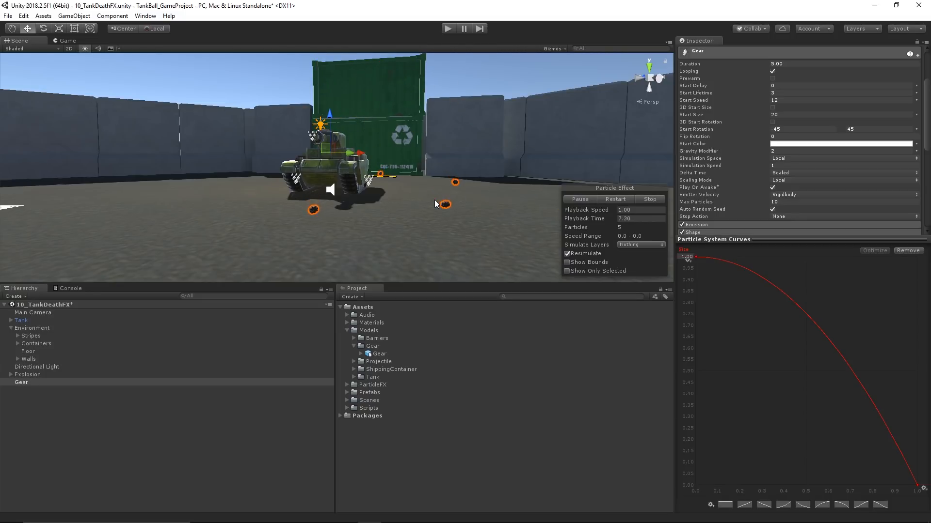
pyautogui.click(580, 199)
# Add a size curve key at about time 0.7, size 1.0, steepen the end key's tangent, and preview the Gear particles
pyautogui.rightClick(805, 314)
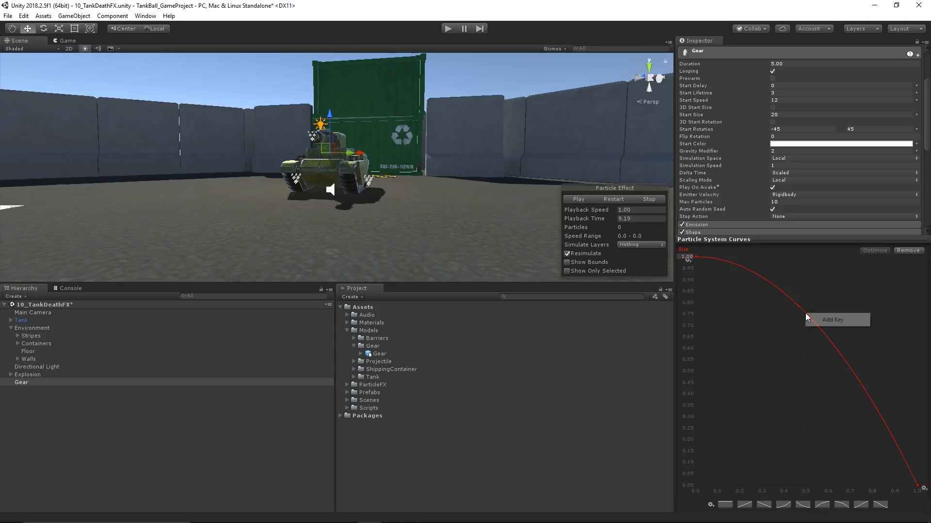
pyautogui.click(835, 321)
pyautogui.moveTo(806, 314); pyautogui.dragTo(851, 255)
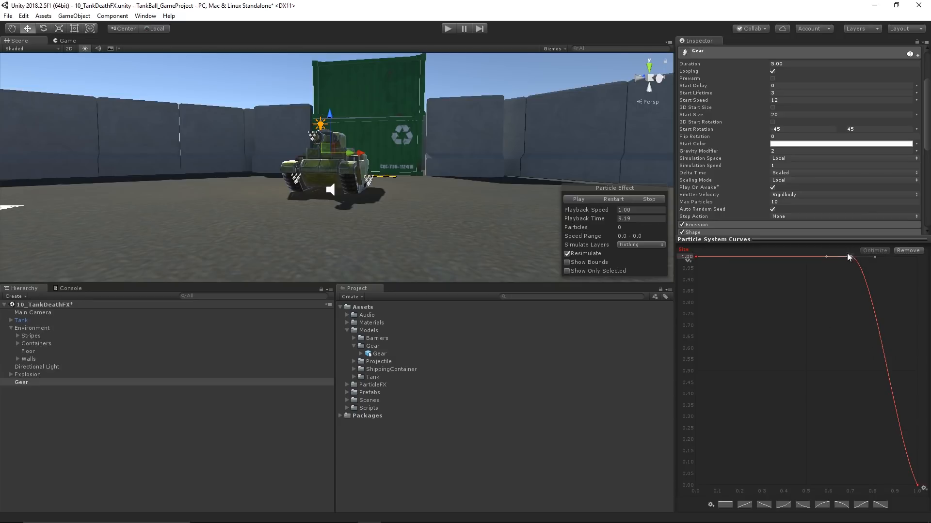
pyautogui.click(917, 484)
pyautogui.moveTo(905, 464); pyautogui.dragTo(914, 463)
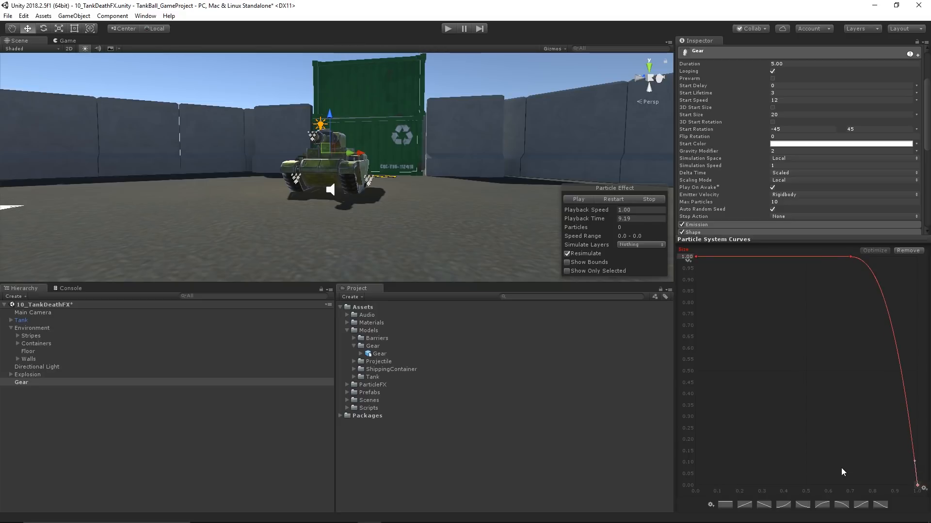
pyautogui.click(579, 199)
pyautogui.click(649, 199)
pyautogui.keyDown('alt'); pyautogui.moveTo(478, 148); pyautogui.dragTo(466, 190); pyautogui.keyUp('alt')
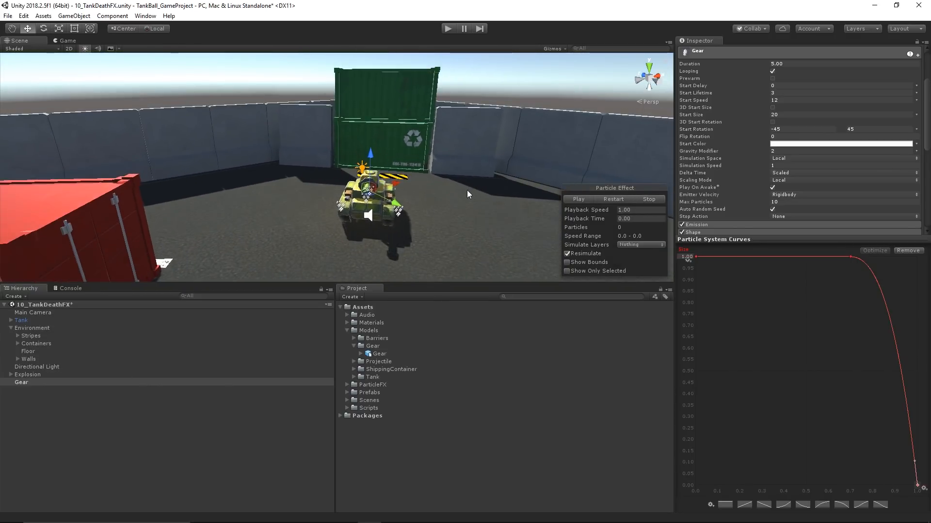
# Turn off Looping for the Gear particle system, enlarge the particle settings area, and preview the single burst
pyautogui.scroll(3, 771, 187)
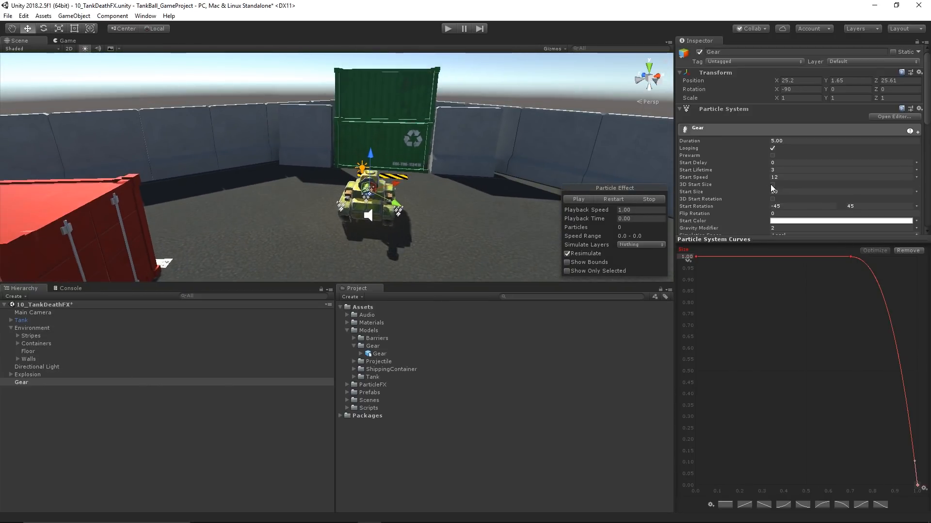
pyautogui.click(772, 149)
pyautogui.moveTo(748, 236); pyautogui.dragTo(745, 349)
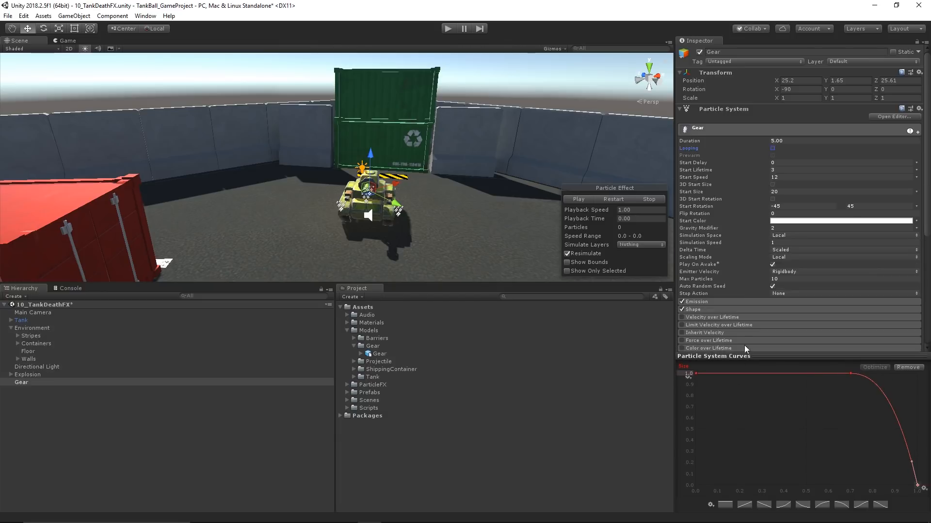
pyautogui.click(575, 198)
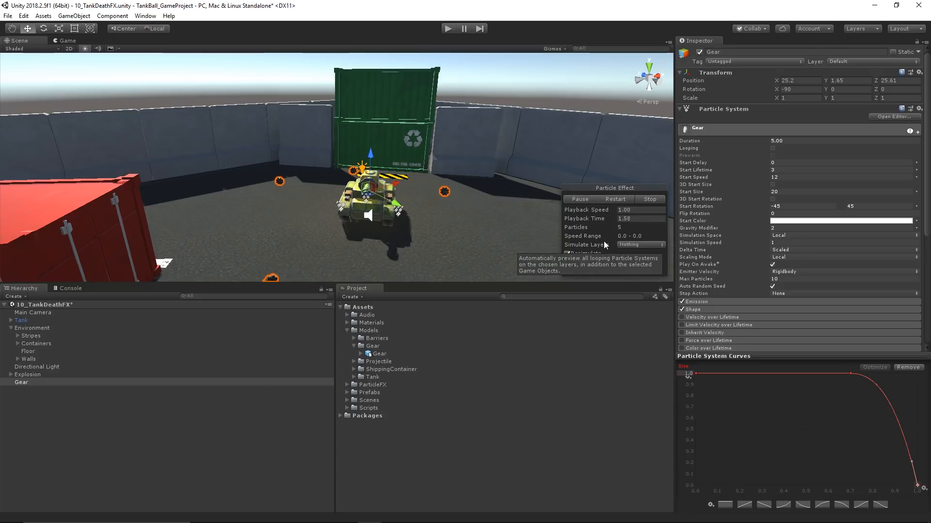
pyautogui.click(646, 198)
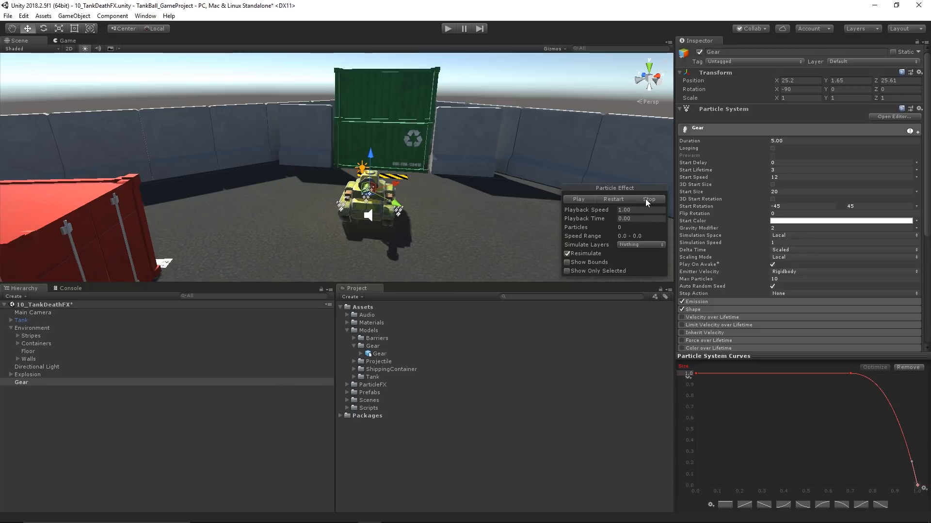
pyautogui.click(581, 199)
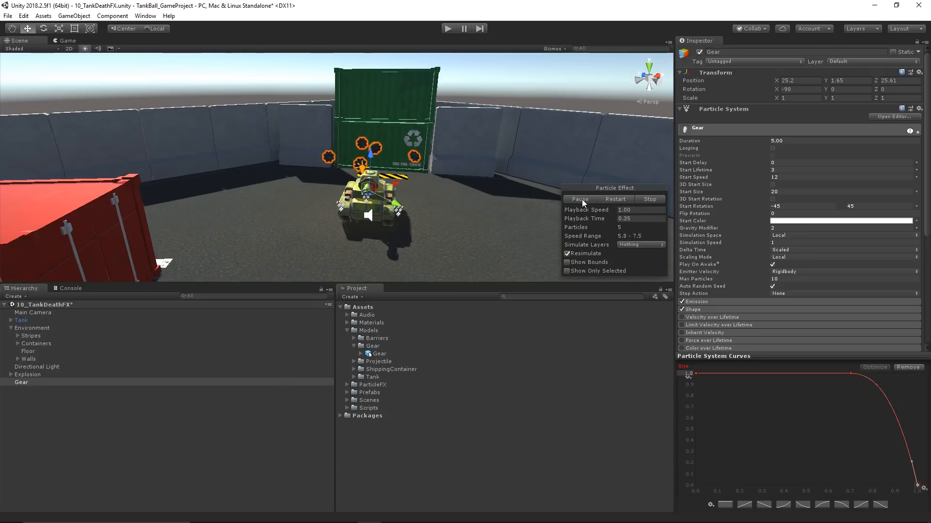
pyautogui.click(653, 198)
pyautogui.moveTo(616, 202); pyautogui.dragTo(473, 179, button='right')
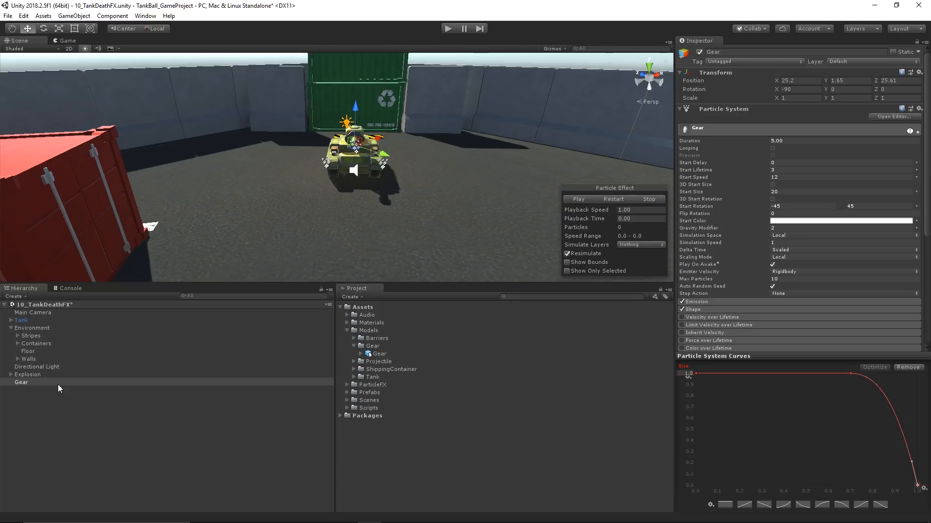
# Duplicate the Gear particle system and name the copy Turret
pyautogui.rightClick(59, 383)
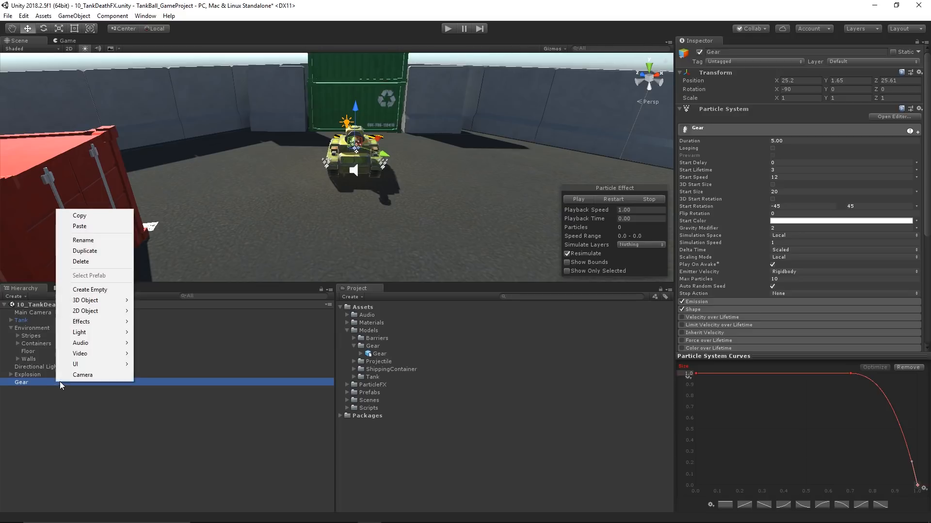
pyautogui.click(99, 252)
pyautogui.click(33, 390)
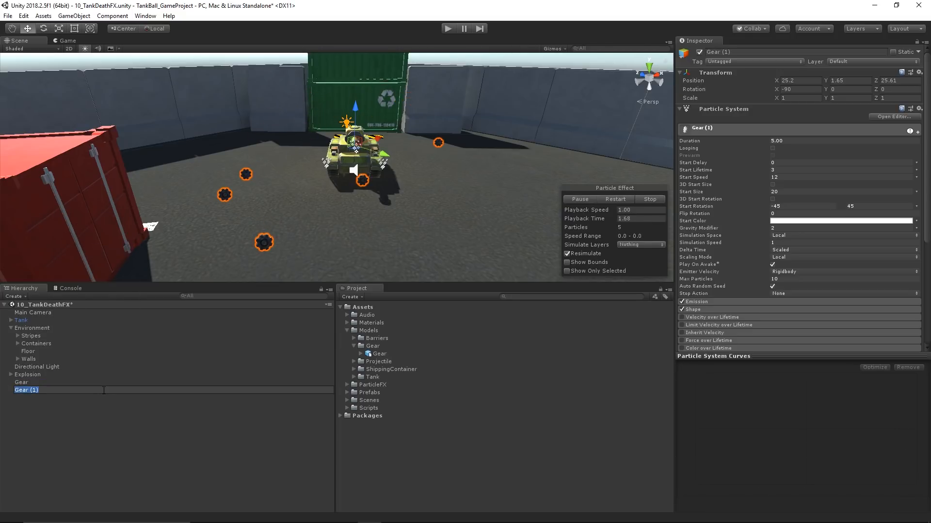
pyautogui.write('Turret')
pyautogui.press('Return')
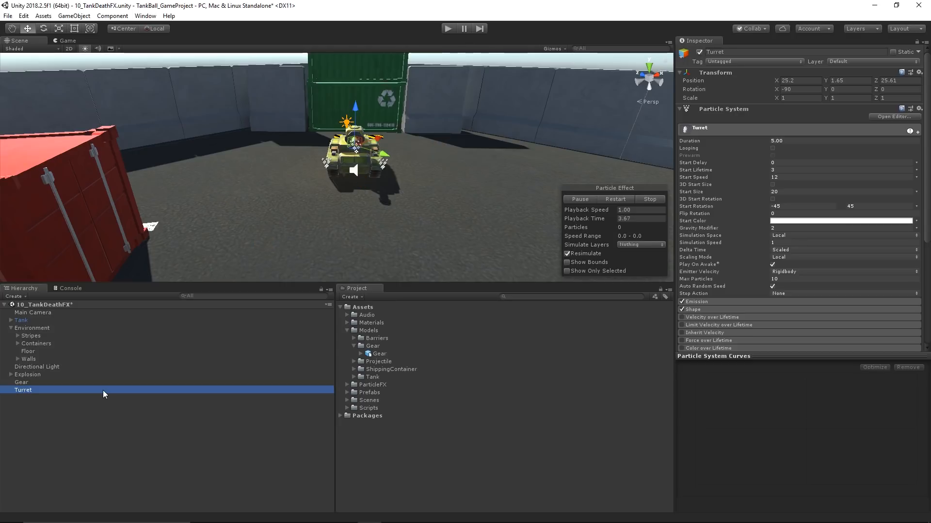
# Raise the Turret particle system to the tank's turret, at a Y position of about 2.07
pyautogui.scroll(5, 339, 194)
pyautogui.keyDown('alt'); pyautogui.moveTo(451, 179); pyautogui.dragTo(286, 185); pyautogui.keyUp('alt')
pyautogui.moveTo(286, 185); pyautogui.dragTo(351, 218, button='middle')
pyautogui.scroll(5, 343, 217)
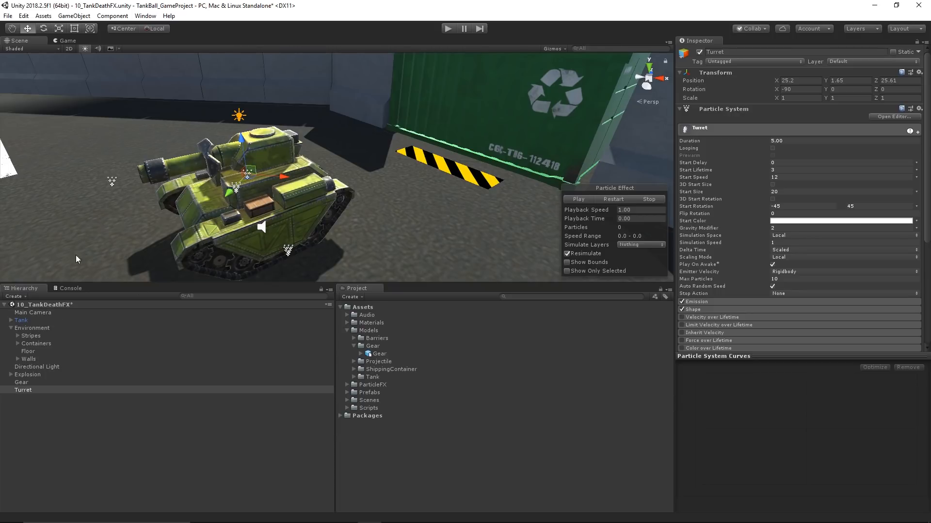
pyautogui.moveTo(152, 132); pyautogui.dragTo(160, 179, button='middle')
pyautogui.keyDown('alt'); pyautogui.moveTo(160, 180); pyautogui.dragTo(230, 178); pyautogui.keyUp('alt')
pyautogui.moveTo(230, 178); pyautogui.dragTo(269, 164, button='middle')
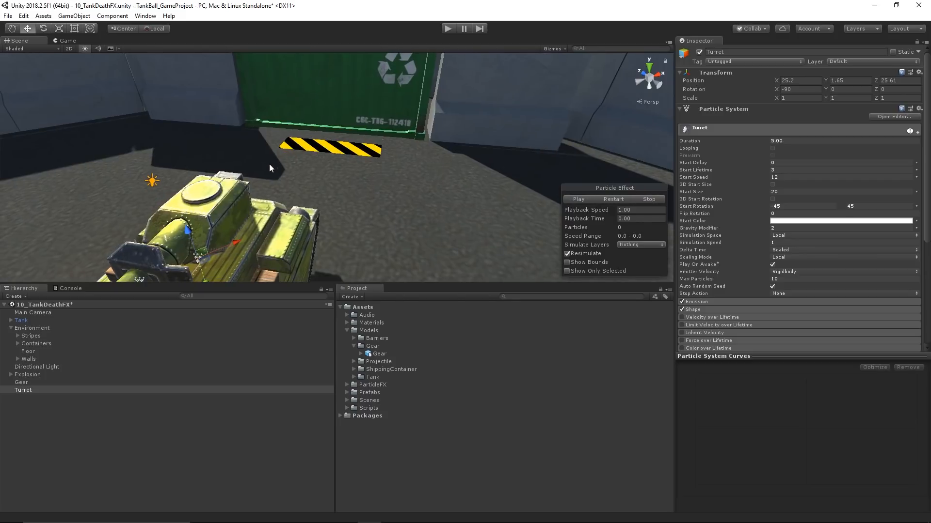
pyautogui.keyDown('alt'); pyautogui.moveTo(270, 165); pyautogui.dragTo(367, 189); pyautogui.keyUp('alt')
pyautogui.moveTo(367, 189); pyautogui.dragTo(489, 160, button='middle')
pyautogui.keyDown('alt'); pyautogui.moveTo(490, 160); pyautogui.dragTo(548, 138); pyautogui.keyUp('alt')
pyautogui.moveTo(548, 138); pyautogui.dragTo(399, 173, button='middle')
pyautogui.moveTo(347, 185); pyautogui.dragTo(348, 150)
# Set the Turret particle system's X rotation to 0
pyautogui.click(788, 90)
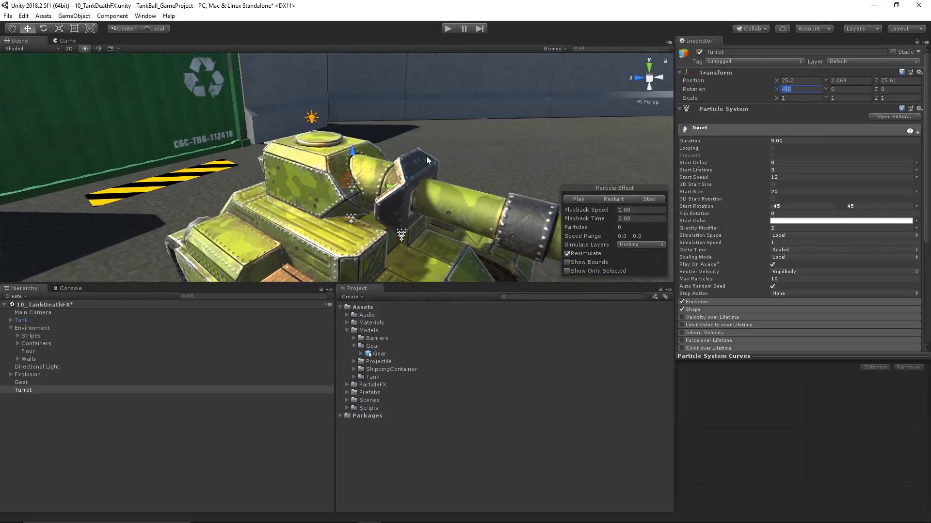
pyautogui.write('0')
pyautogui.press('Tab')
pyautogui.press('Tab')
pyautogui.keyDown('alt'); pyautogui.moveTo(440, 130); pyautogui.dragTo(369, 208); pyautogui.keyUp('alt')
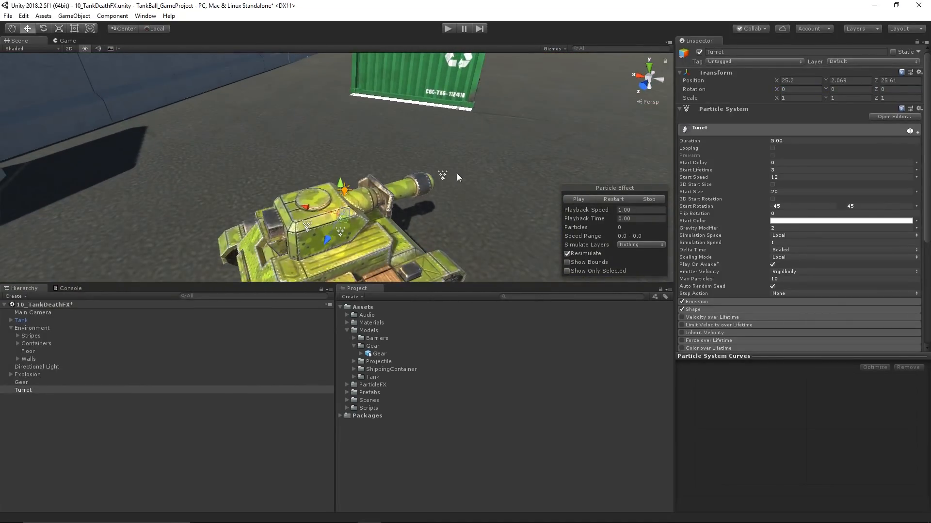
# Rotate the Turret particle system to about -135 degrees in Y and shift it to about X 25.56, Z 25.97
pyautogui.click(43, 28)
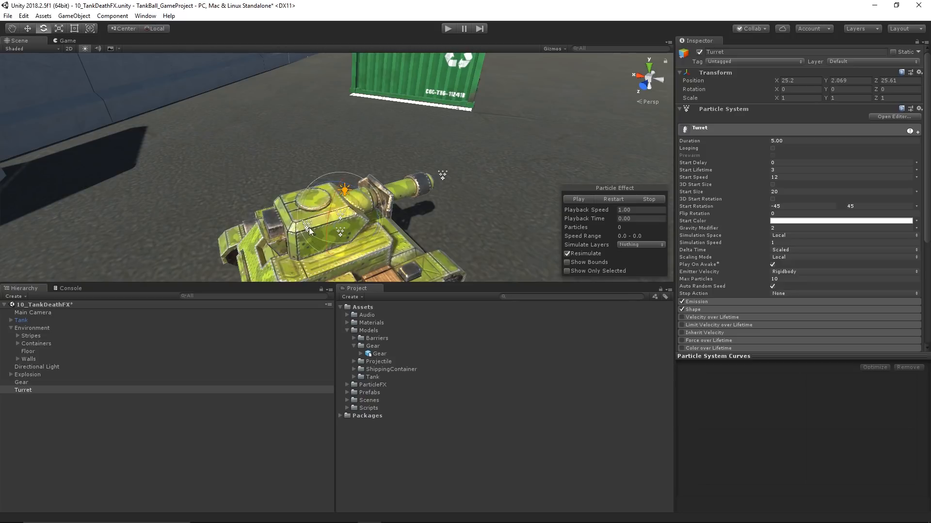
pyautogui.moveTo(309, 228); pyautogui.dragTo(509, 173)
pyautogui.click(28, 30)
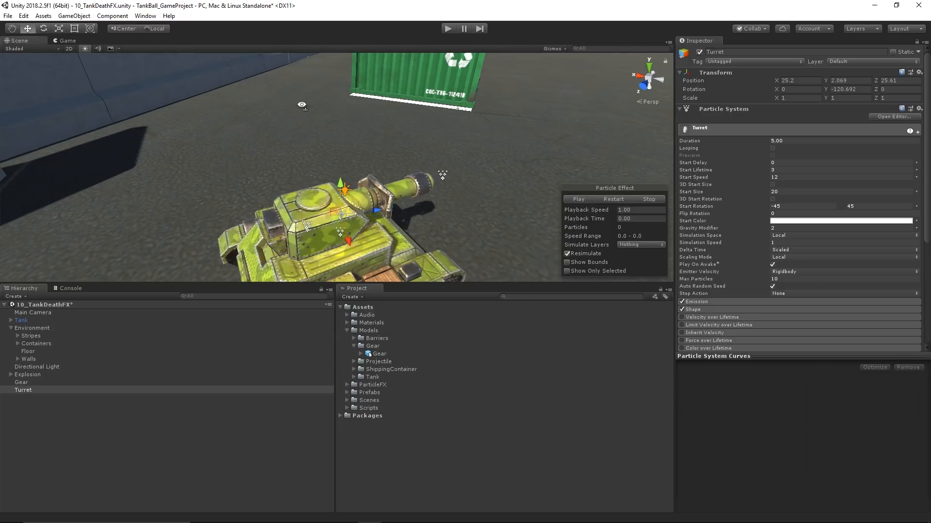
pyautogui.keyDown('alt'); pyautogui.moveTo(301, 105); pyautogui.dragTo(416, 180); pyautogui.keyUp('alt')
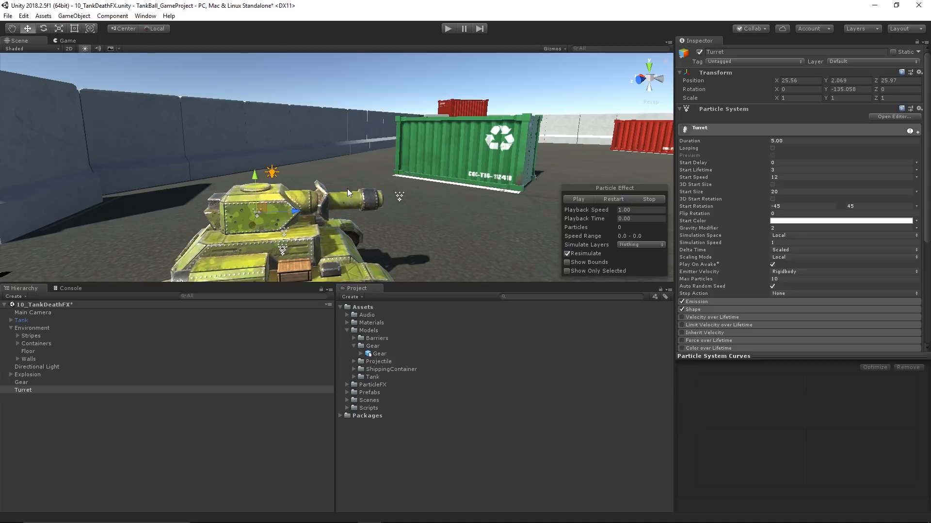
# Set the Turret particle system's Renderer mesh to turret
pyautogui.scroll(-6, 715, 181)
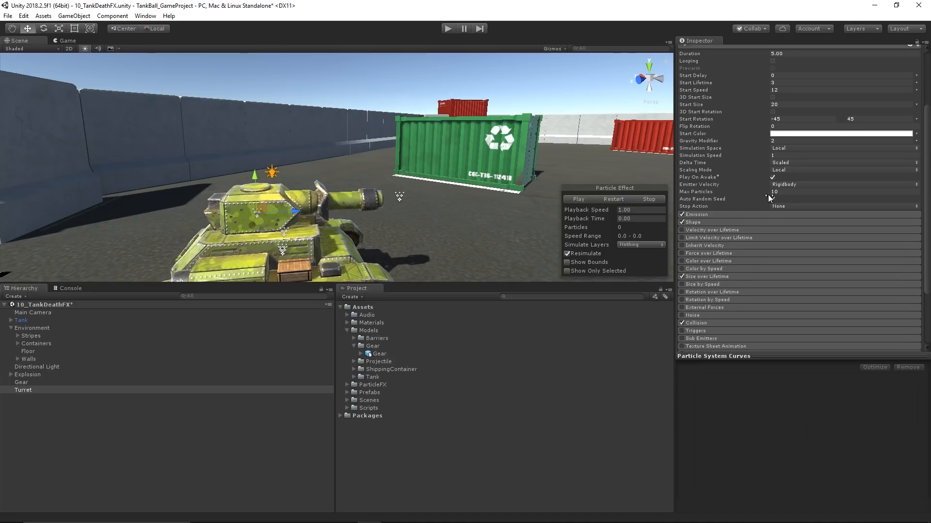
pyautogui.click(706, 296)
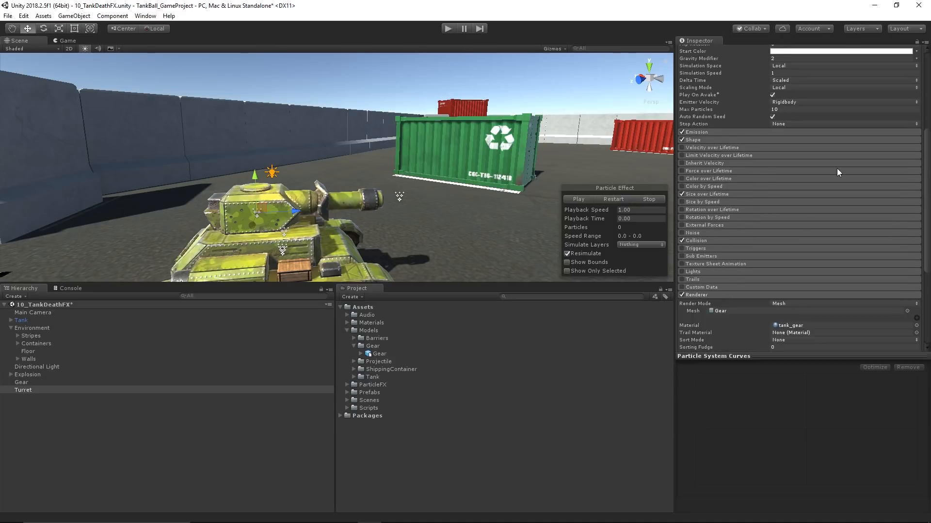
pyautogui.scroll(-3, 715, 228)
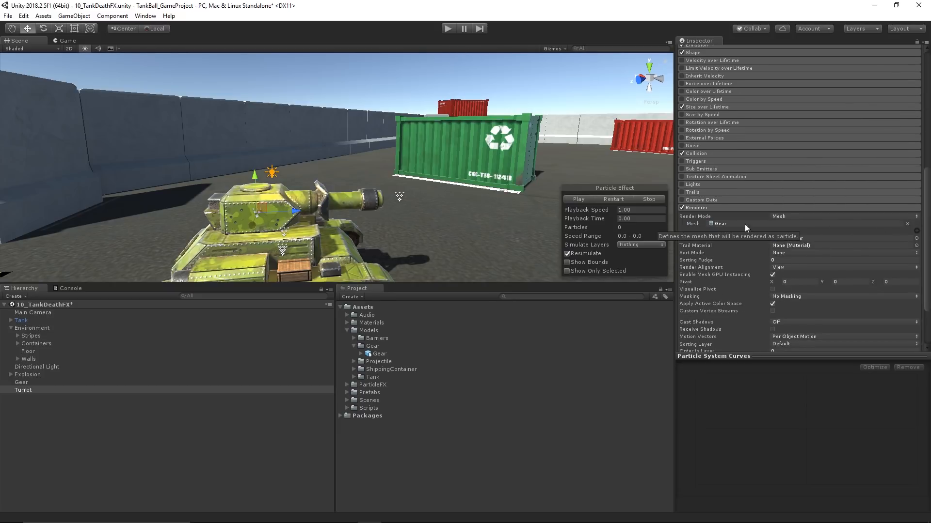
pyautogui.click(908, 224)
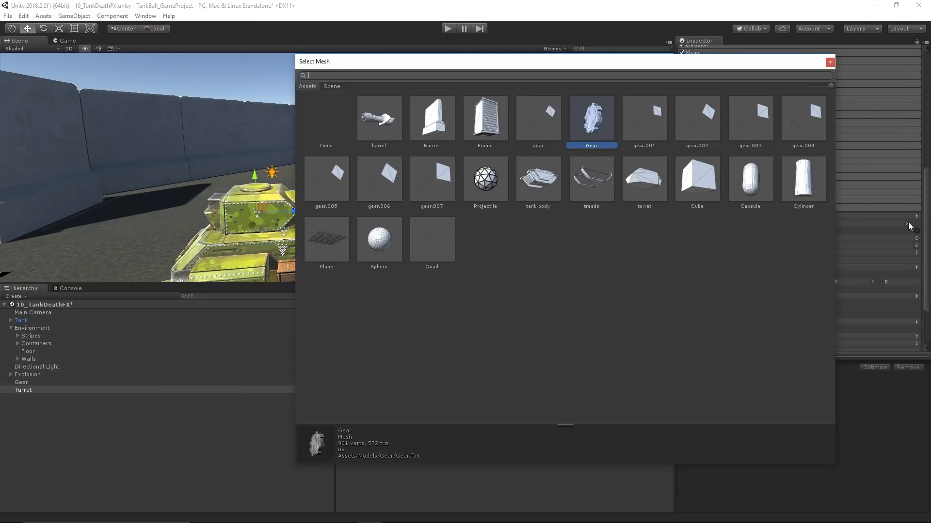
pyautogui.click(645, 175)
pyautogui.doubleClick(645, 175)
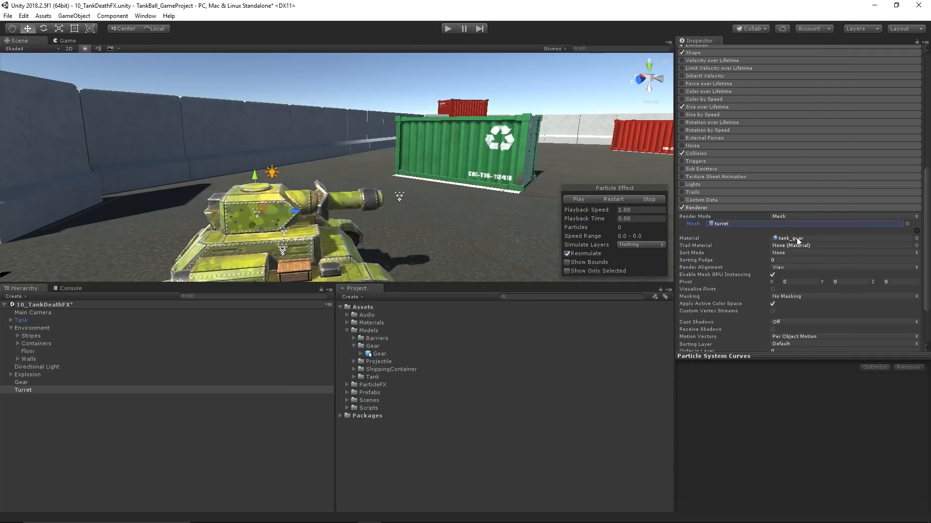
# Assign the tank_green material from the camouflage set to the Turret particles and preview the effect around the tank
pyautogui.moveTo(376, 223); pyautogui.dragTo(376, 202, button='middle')
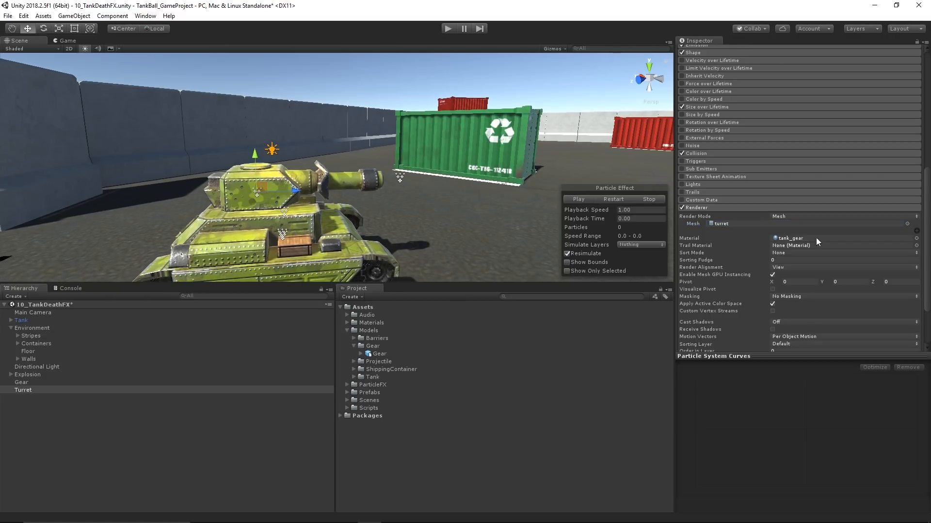
pyautogui.click(917, 239)
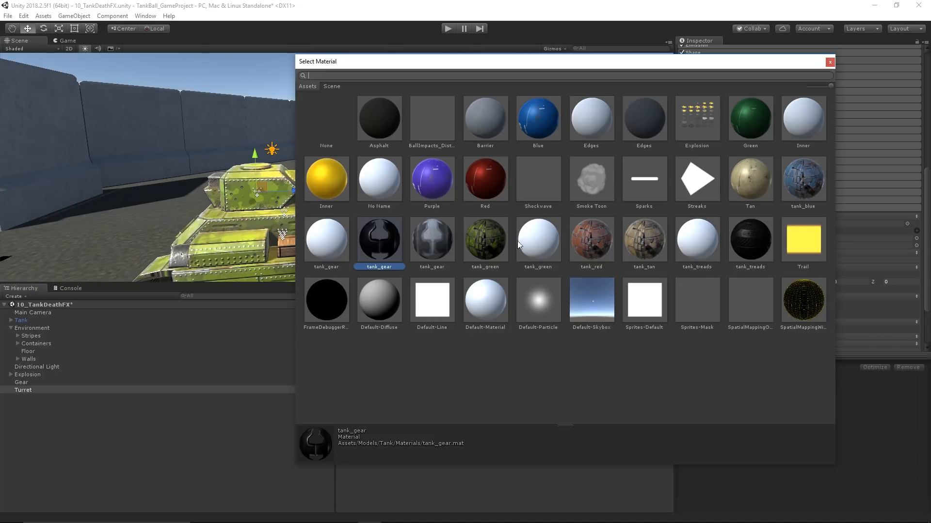
pyautogui.doubleClick(499, 244)
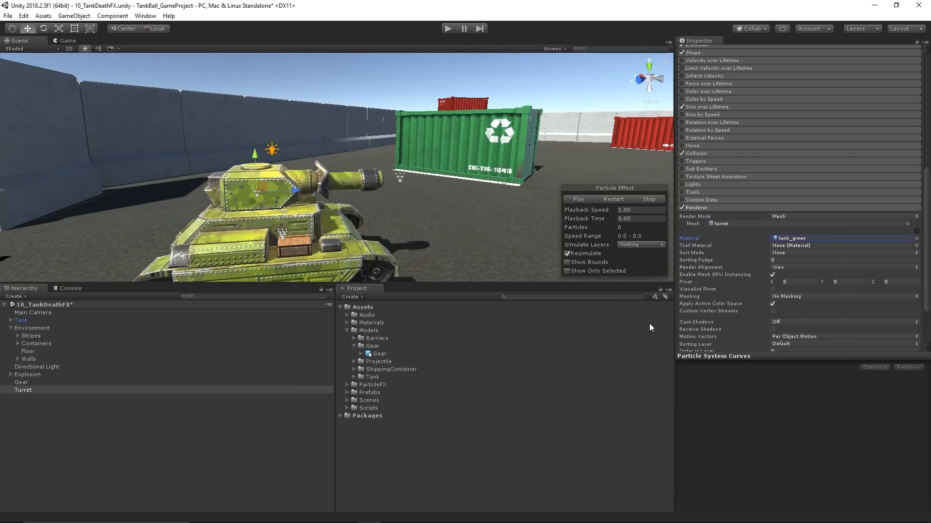
pyautogui.scroll(-2, 538, 203)
pyautogui.moveTo(538, 194); pyautogui.dragTo(535, 160, button='middle')
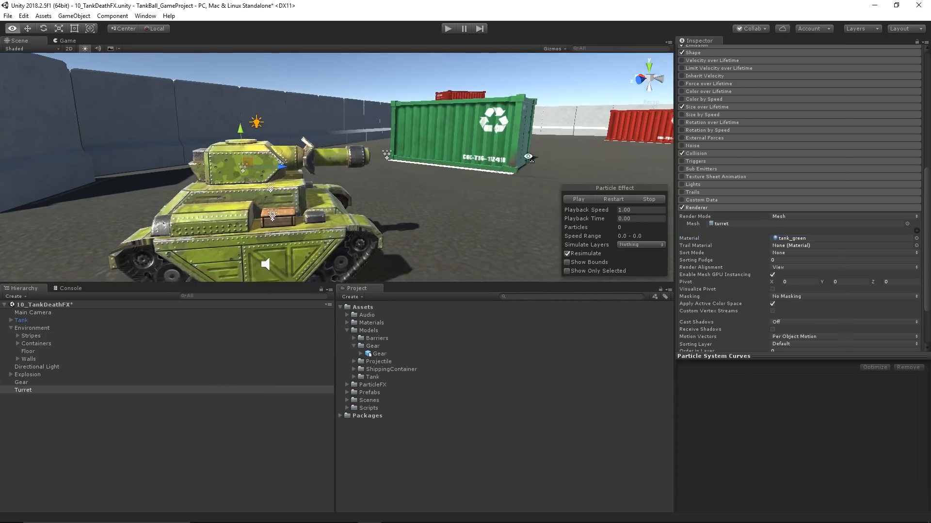
pyautogui.keyDown('alt'); pyautogui.moveTo(535, 150); pyautogui.dragTo(480, 179); pyautogui.keyUp('alt')
pyautogui.moveTo(480, 179); pyautogui.dragTo(409, 226, button='middle')
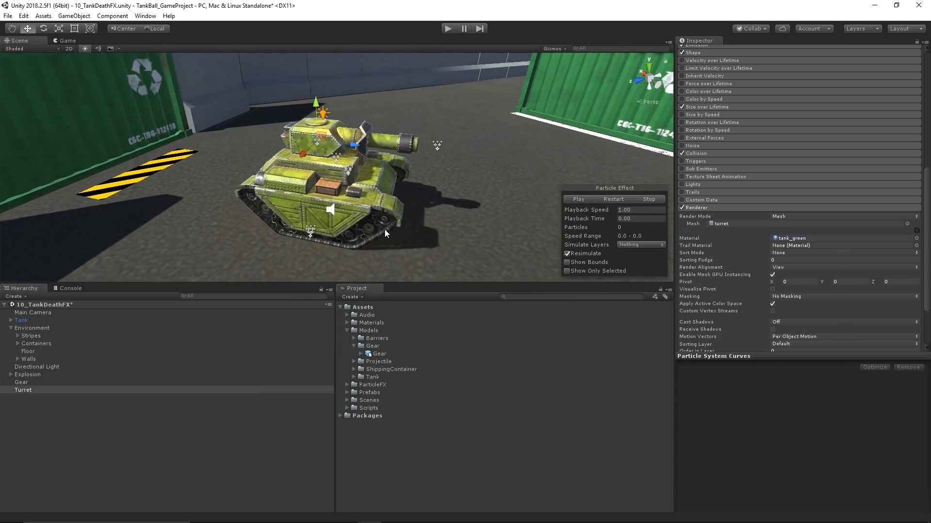
pyautogui.click(577, 200)
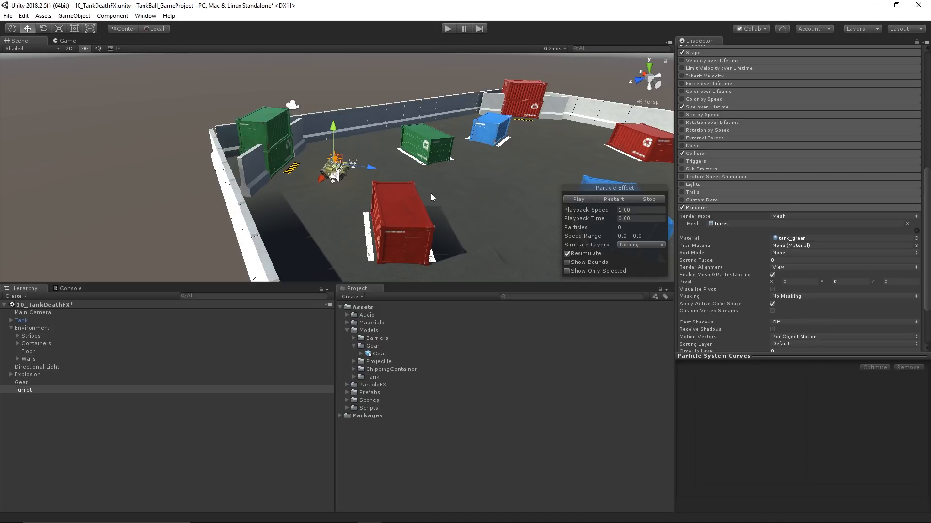
# Set the Turret particles' Start Size to 1 and preview the effect with the emitter framed in the scene
pyautogui.click(703, 207)
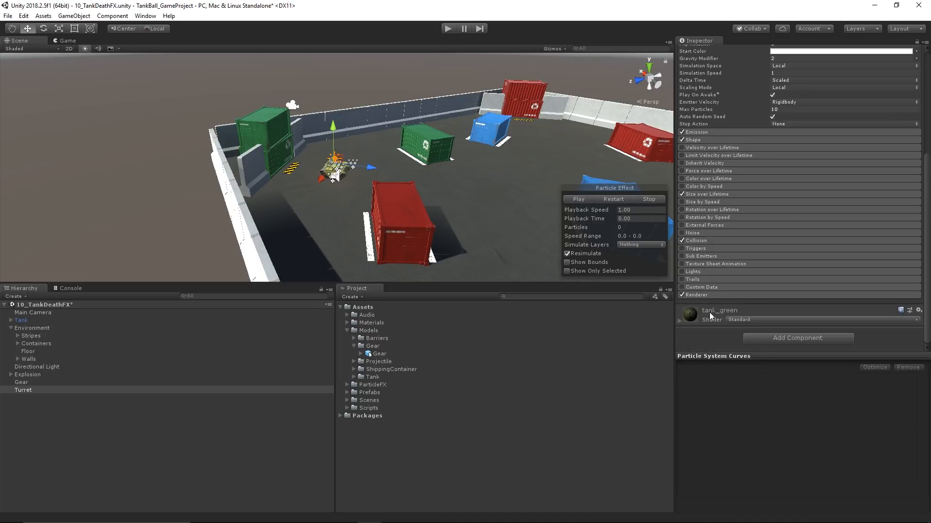
pyautogui.scroll(5, 732, 230)
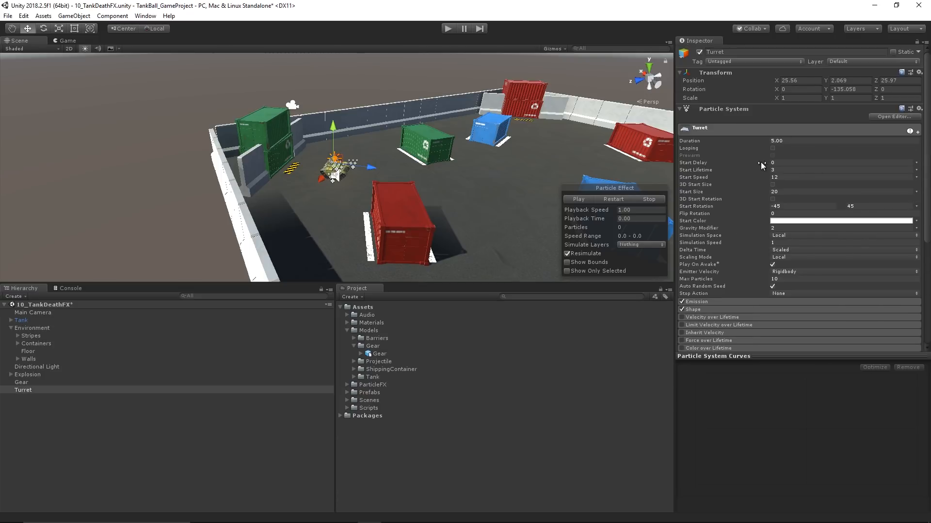
pyautogui.click(796, 190)
pyautogui.write('1')
pyautogui.click(581, 197)
pyautogui.press('f')
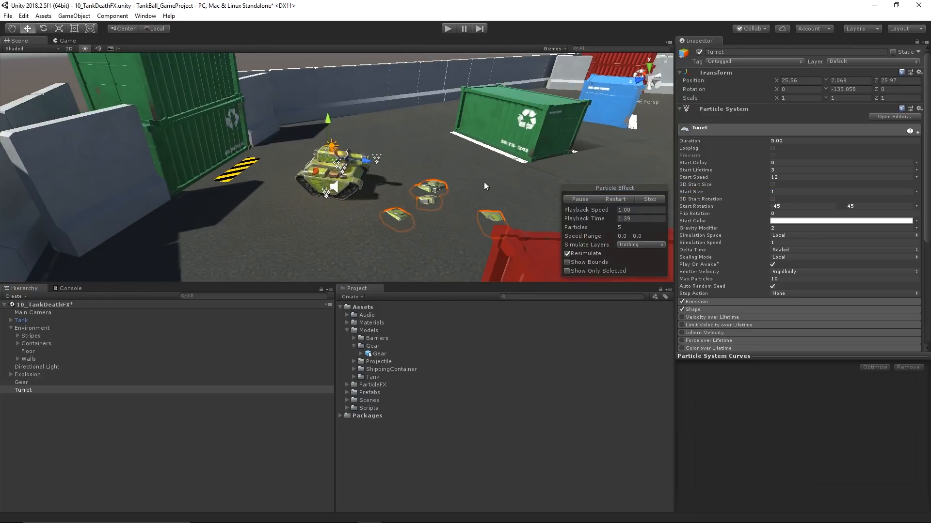
# Replay the Turret particle effect and set its Emission burst Count to 1
pyautogui.click(615, 199)
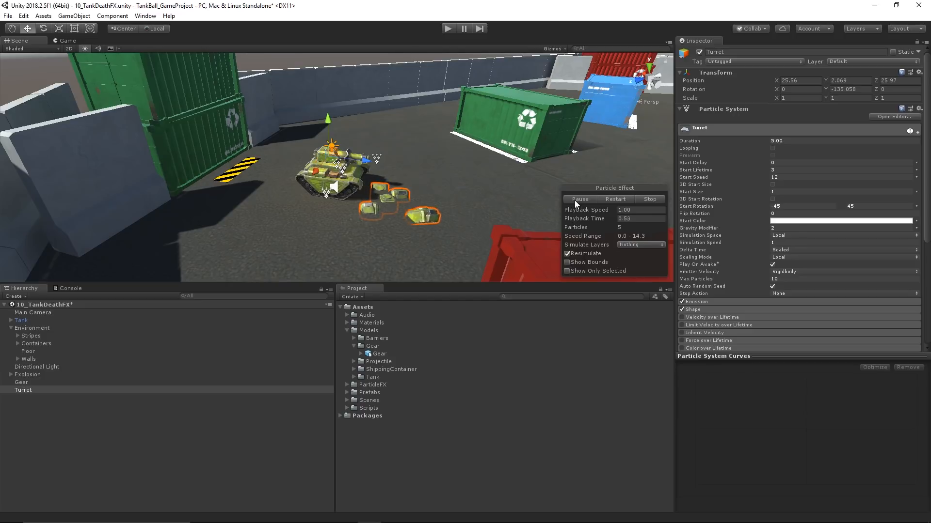
pyautogui.click(651, 198)
pyautogui.click(581, 199)
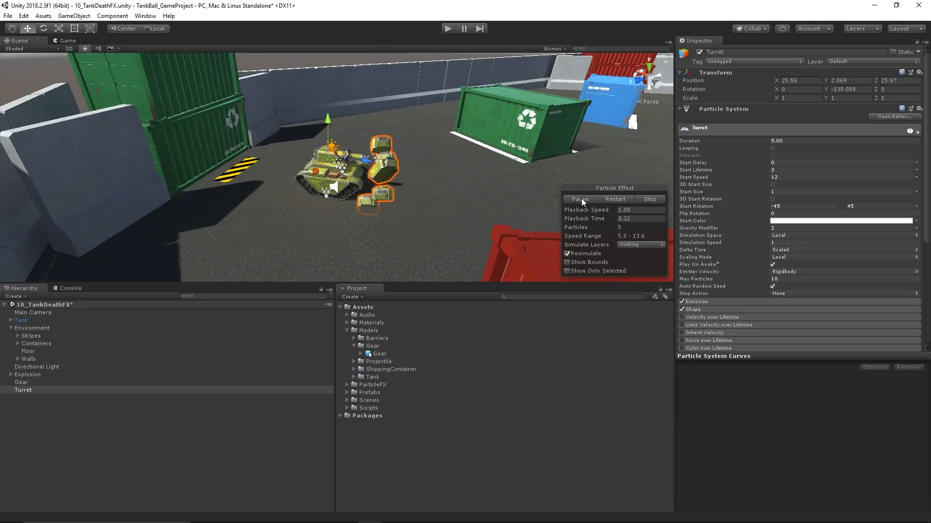
pyautogui.scroll(6, 449, 165)
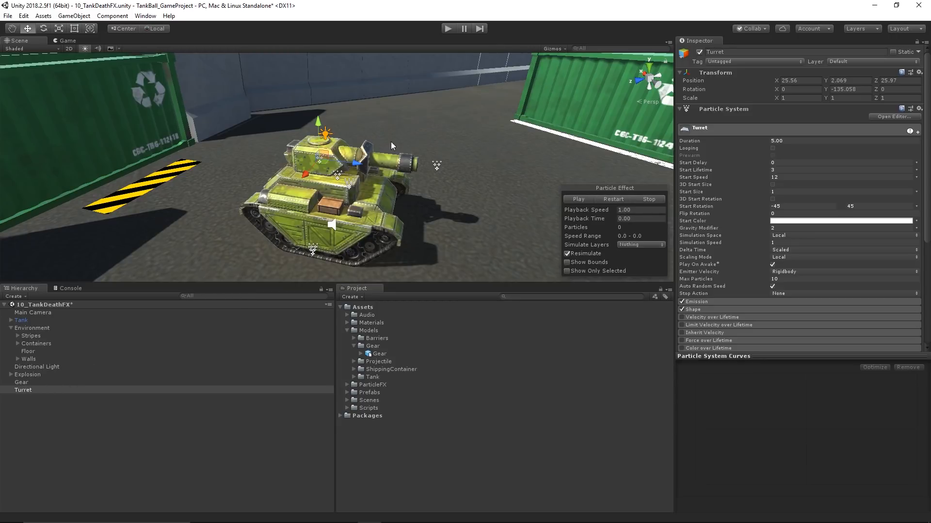
pyautogui.click(709, 301)
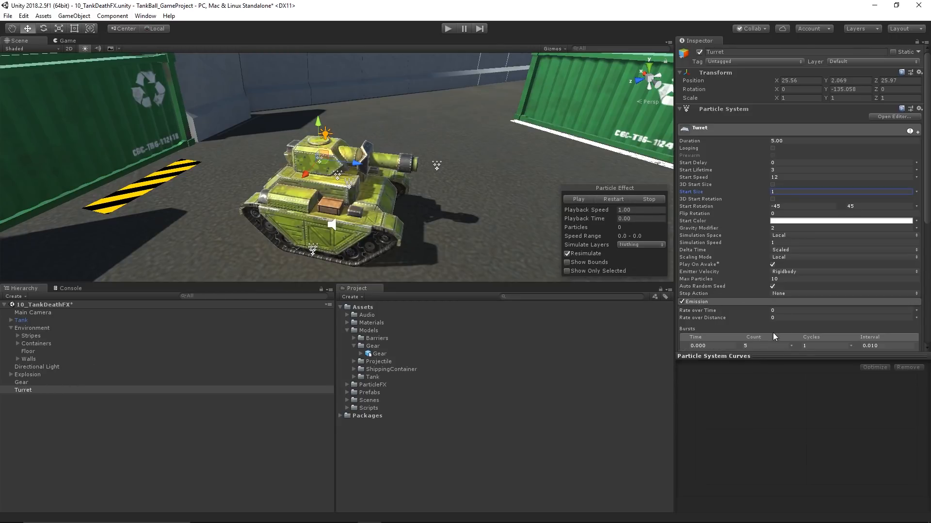
pyautogui.scroll(-4, 771, 325)
pyautogui.click(755, 258)
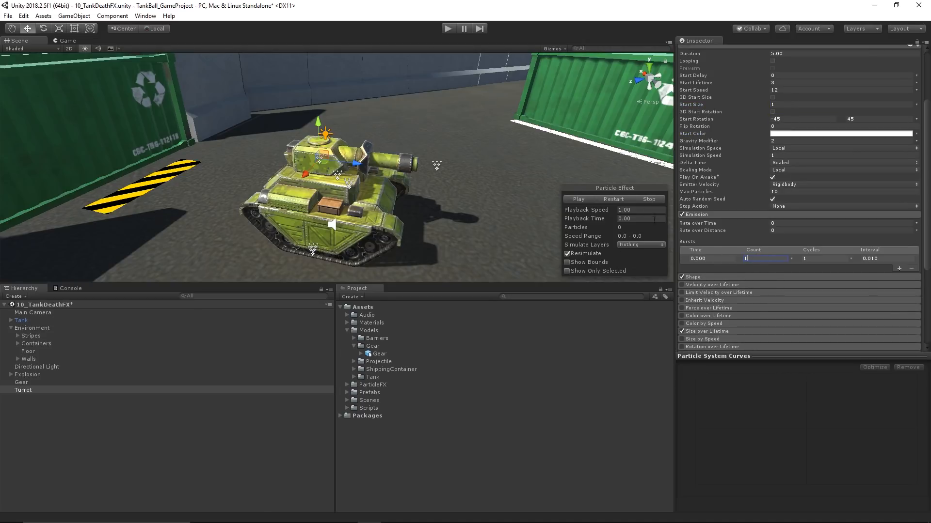
# Preview the Turret burst several times and examine the debris from a lower angle beside the tank
pyautogui.click(580, 199)
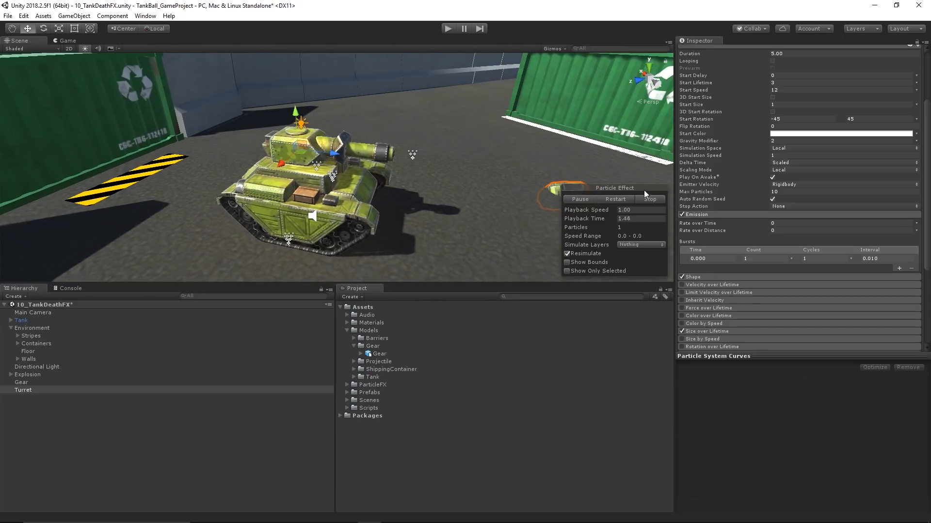
pyautogui.click(579, 200)
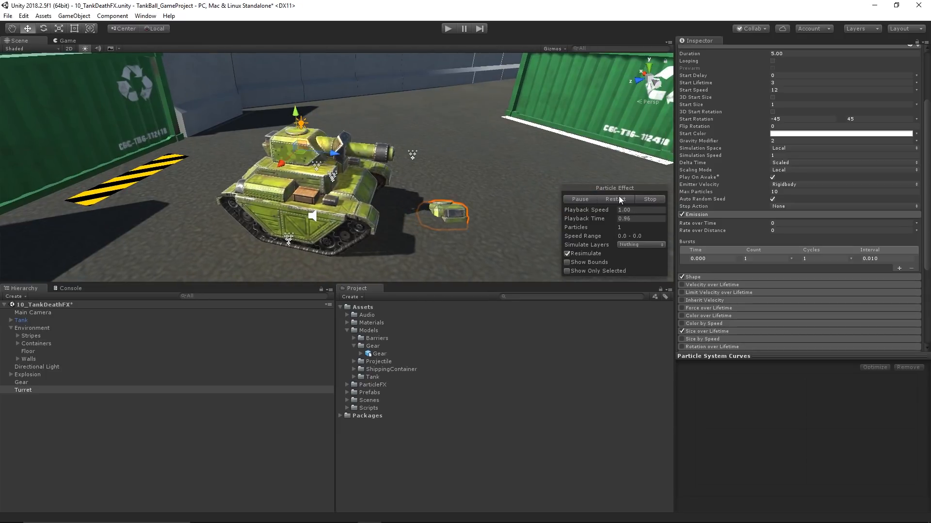
pyautogui.click(643, 199)
pyautogui.click(573, 199)
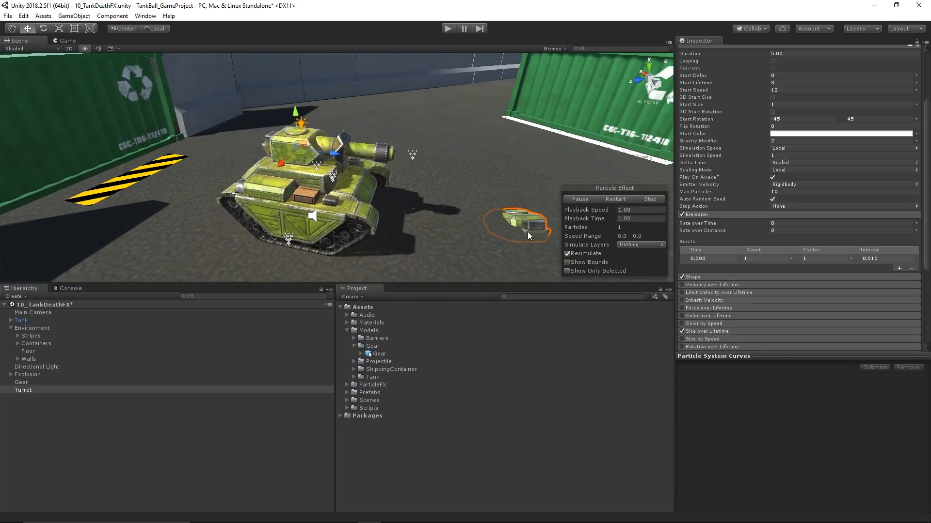
pyautogui.click(650, 199)
pyautogui.click(586, 201)
pyautogui.moveTo(465, 195); pyautogui.dragTo(419, 172, button='right')
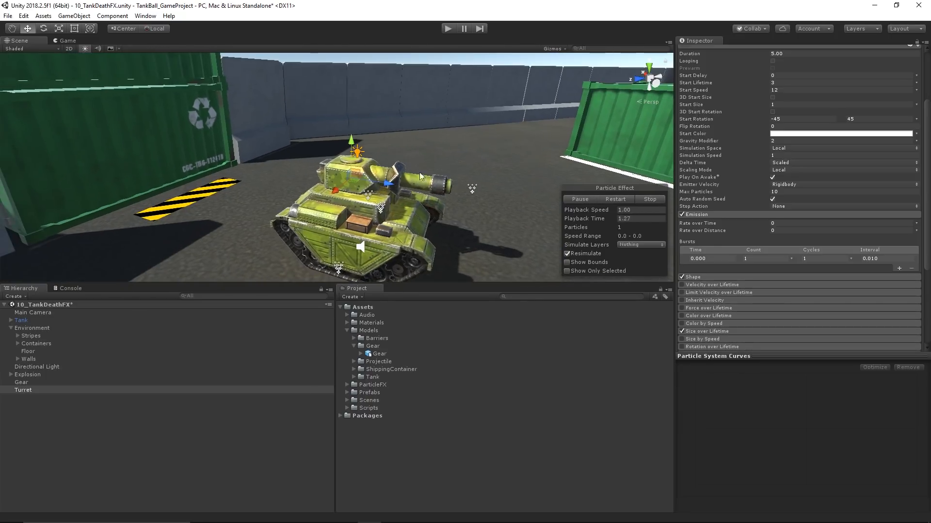
pyautogui.moveTo(333, 216); pyautogui.dragTo(293, 197, button='right')
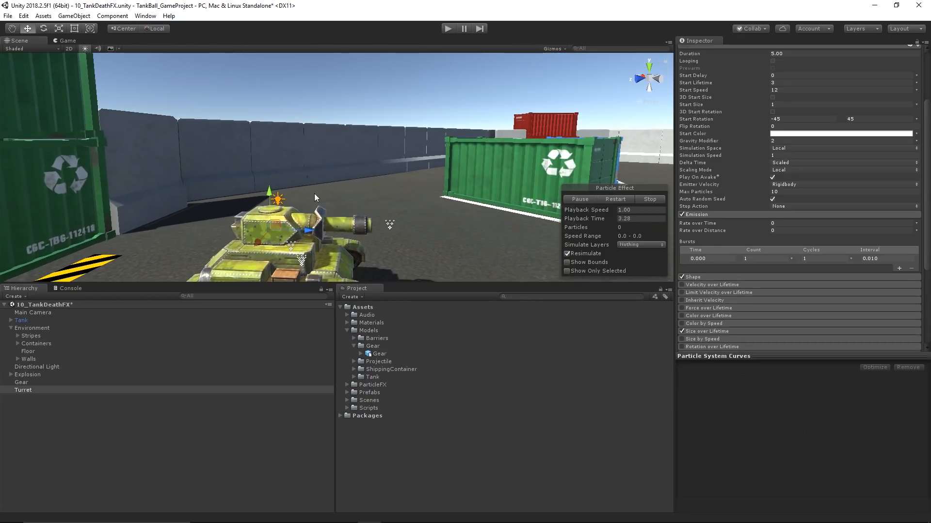
# Display the Turret emitter's cone shape and rotate the emitter so the cone points upward above the tank
pyautogui.click(688, 277)
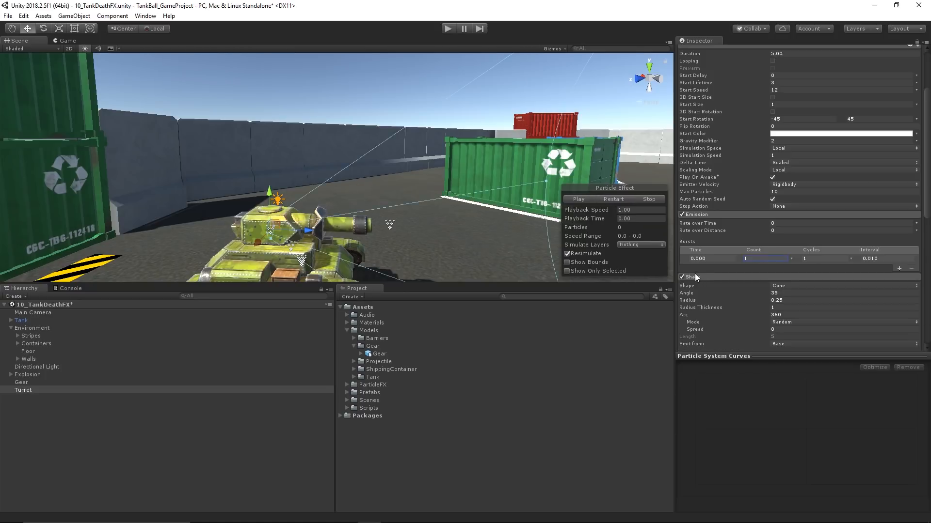
pyautogui.scroll(3, 393, 151)
pyautogui.click(44, 28)
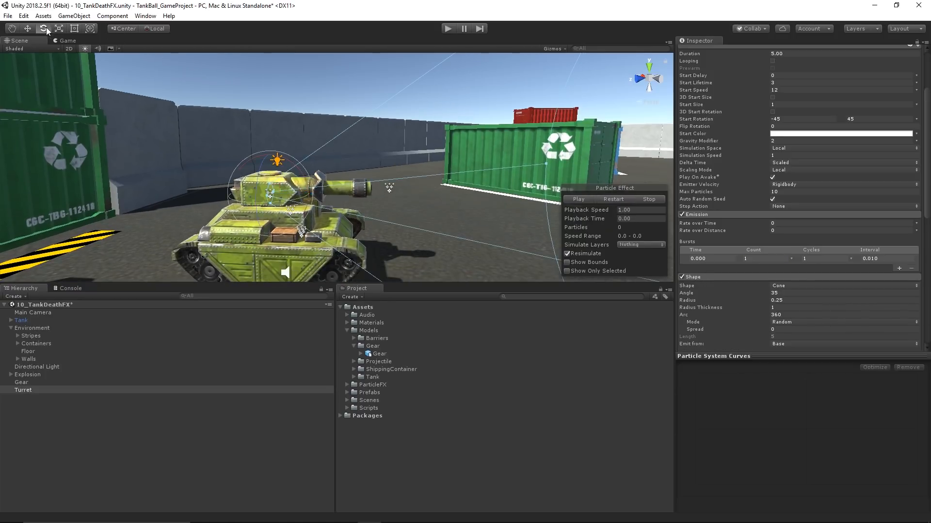
pyautogui.moveTo(251, 130); pyautogui.dragTo(222, 120)
# Preview the upward Turret launch from several angles and examine how the debris lands on the floor
pyautogui.click(580, 199)
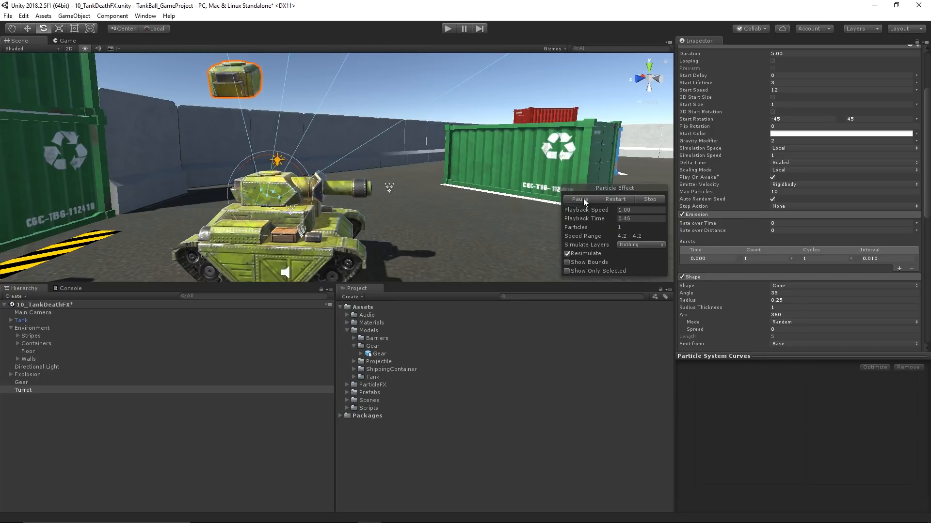
pyautogui.keyDown('alt'); pyautogui.moveTo(297, 175); pyautogui.dragTo(194, 199); pyautogui.keyUp('alt')
pyautogui.moveTo(194, 199); pyautogui.dragTo(278, 208, button='middle')
pyautogui.press('e')
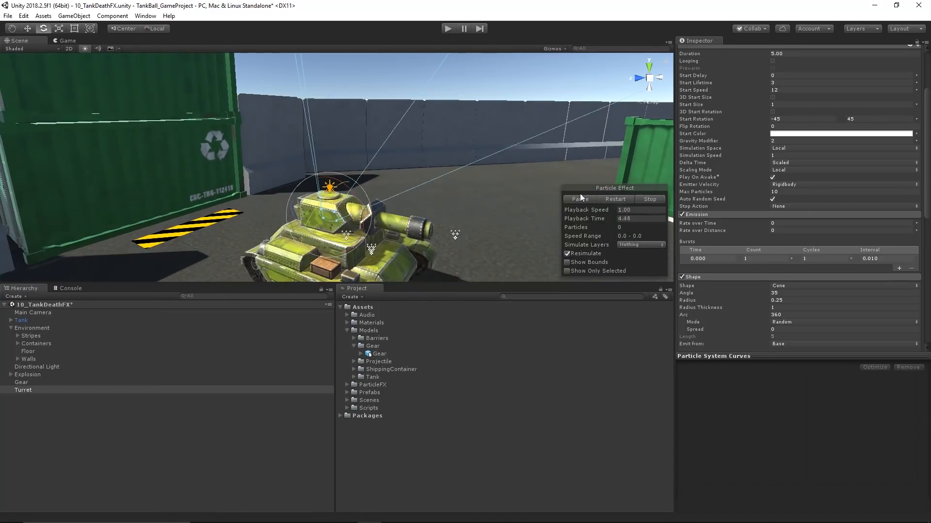
pyautogui.click(578, 199)
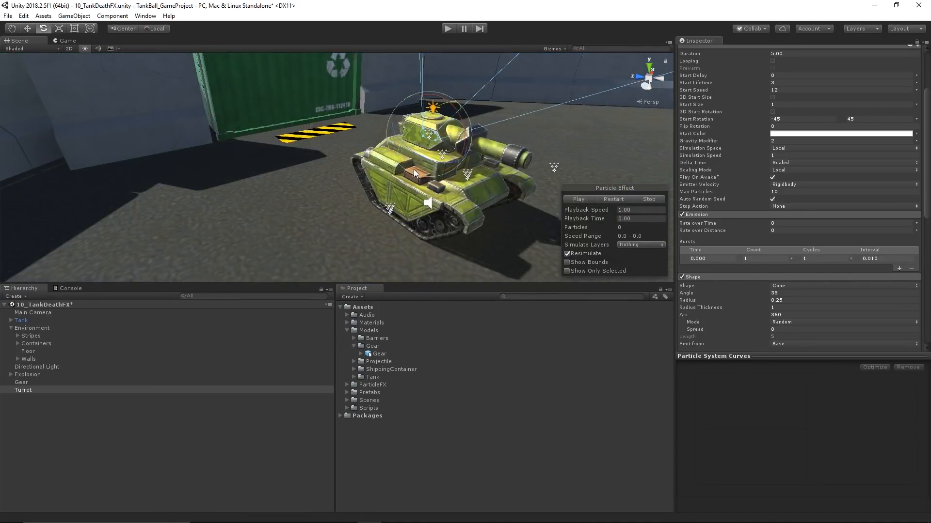
pyautogui.moveTo(414, 170)
pyautogui.keyDown('alt'); pyautogui.mouseDown()
pyautogui.moveTo(508, 152)
pyautogui.moveTo(430, 156)
pyautogui.moveTo(373, 173)
pyautogui.moveTo(407, 160)
pyautogui.mouseUp(); pyautogui.keyUp('alt')
pyautogui.moveTo(408, 160); pyautogui.dragTo(416, 151, button='middle')
pyautogui.scroll(-3, 426, 153)
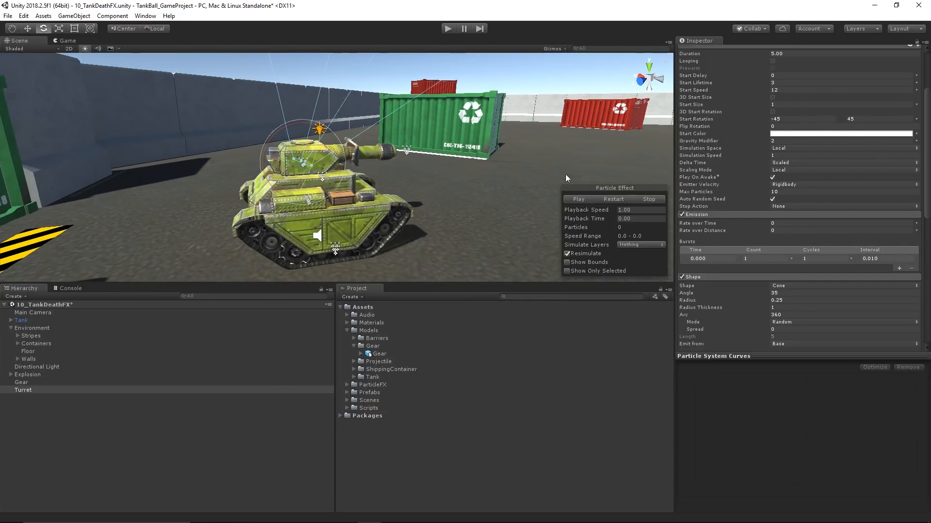
pyautogui.click(578, 199)
pyautogui.moveTo(455, 181)
pyautogui.mouseDown(button='right')
pyautogui.moveTo(380, 185)
pyautogui.moveTo(472, 182)
pyautogui.mouseUp(button='right')
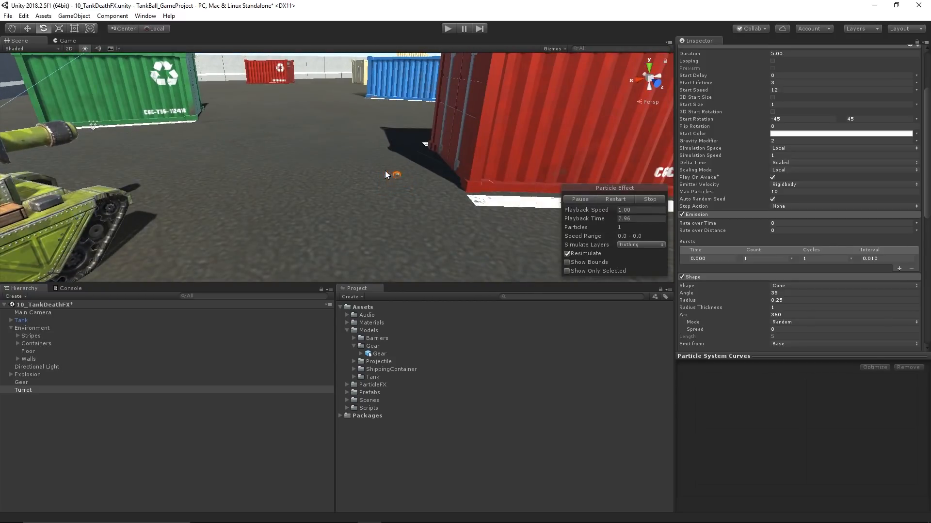
pyautogui.moveTo(385, 171); pyautogui.dragTo(366, 217, button='right')
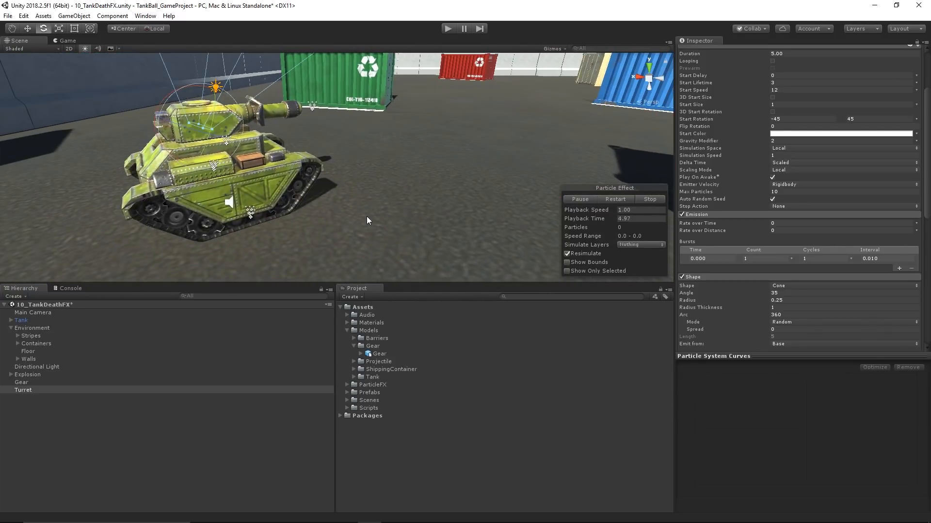
# Collapse the Turret particle system's Emission and Shape modules and expand its Collision module
pyautogui.click(718, 213)
pyautogui.click(714, 223)
pyautogui.scroll(-3, 793, 188)
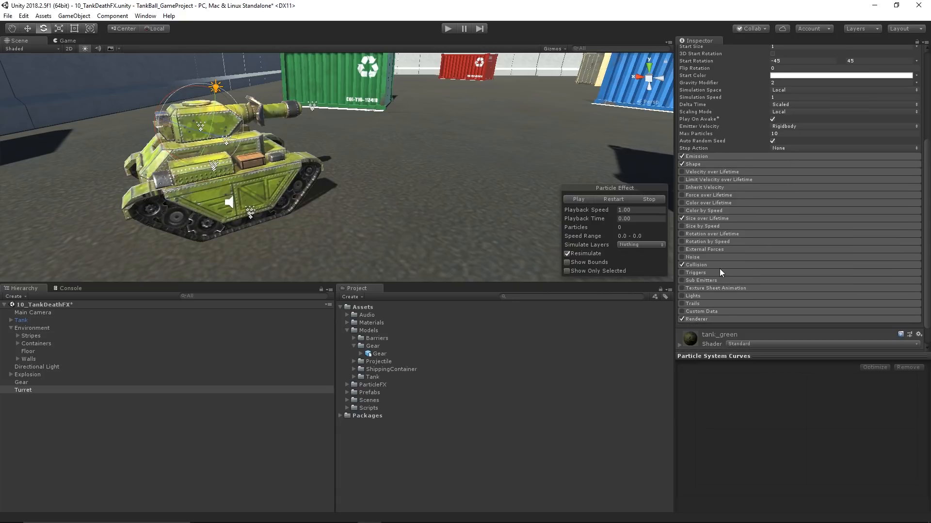
pyautogui.click(703, 265)
pyautogui.scroll(-4, 802, 179)
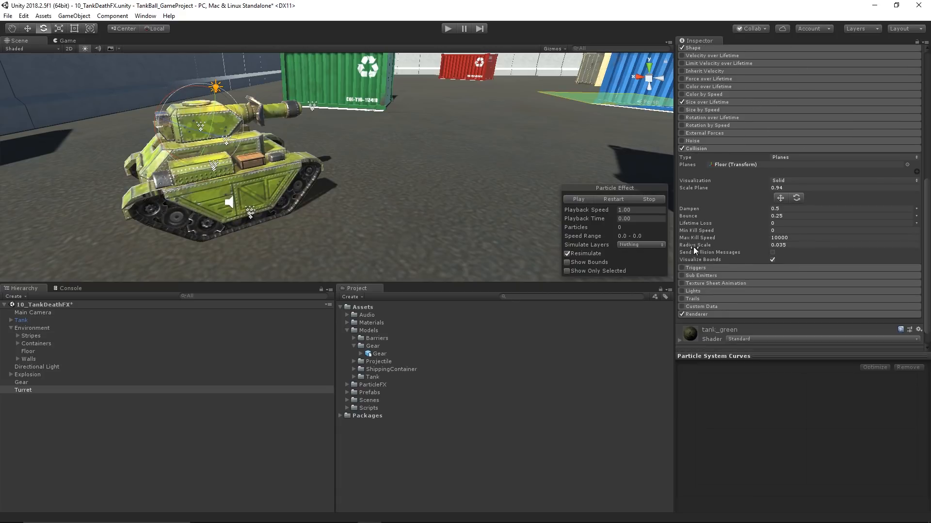
# Set the Turret particles' collision Radius Scale to 0.5 and preview how the debris rests on the floor
pyautogui.click(792, 244)
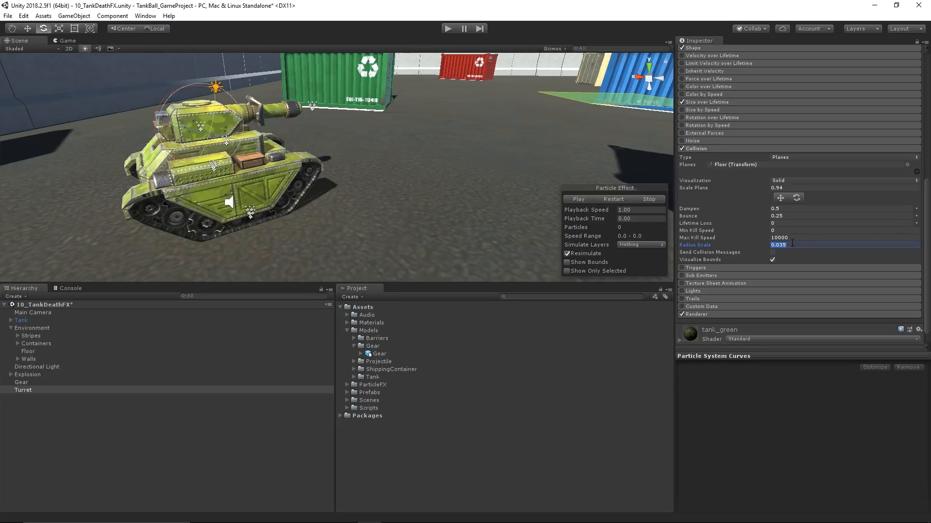
pyautogui.write('.5')
pyautogui.click(579, 199)
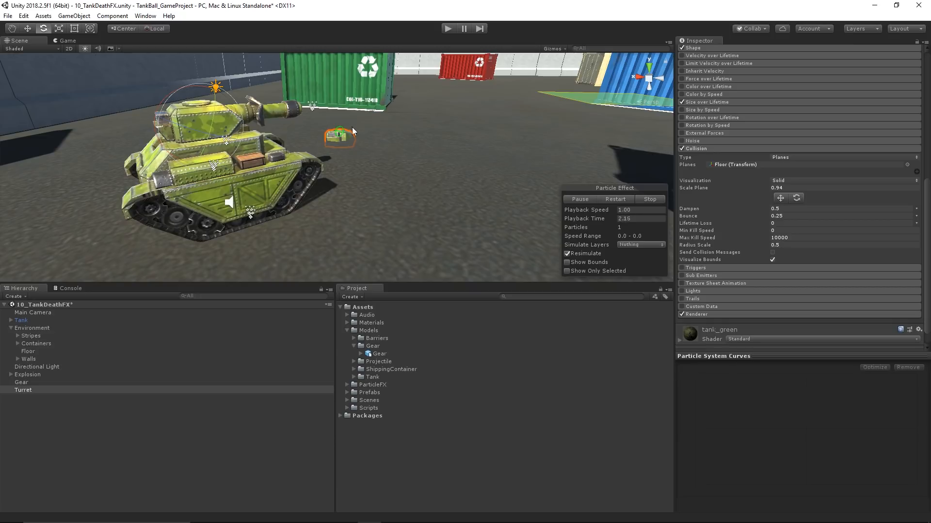
pyautogui.moveTo(352, 127); pyautogui.dragTo(310, 154, button='right')
pyautogui.moveTo(406, 126); pyautogui.dragTo(362, 167, button='middle')
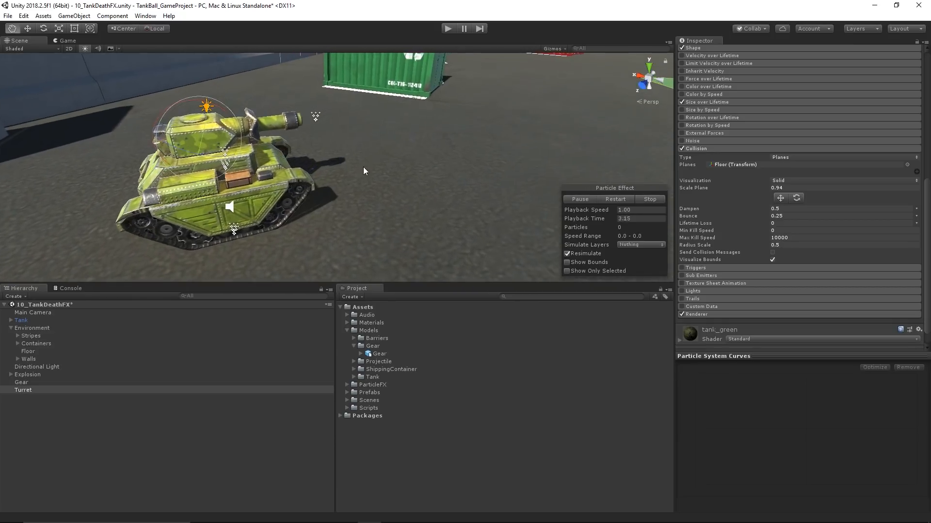
# Set the Turret particles' collision Radius Scale to 1 and preview the landing from several angles
pyautogui.click(786, 247)
pyautogui.write('1')
pyautogui.click(577, 197)
pyautogui.moveTo(601, 173); pyautogui.dragTo(540, 159, button='right')
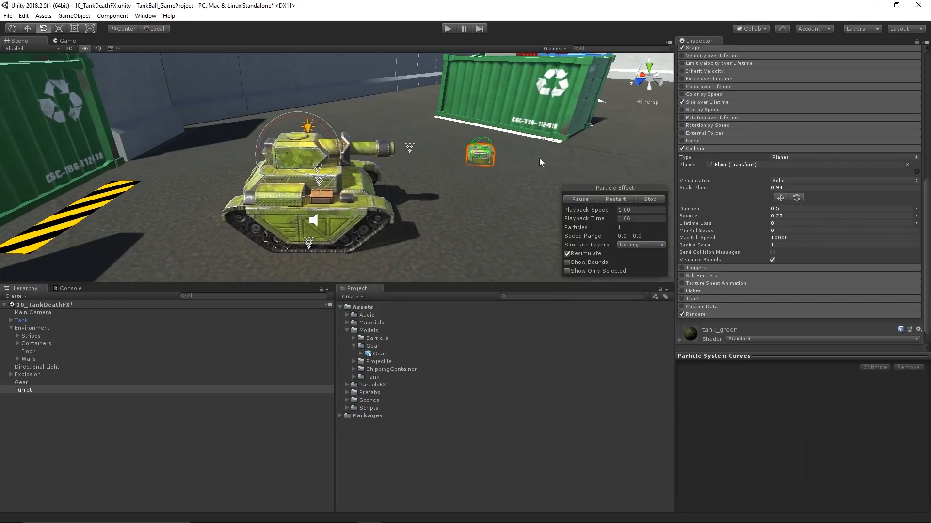
pyautogui.moveTo(539, 158); pyautogui.dragTo(393, 184, button='middle')
pyautogui.moveTo(528, 177); pyautogui.dragTo(461, 178, button='right')
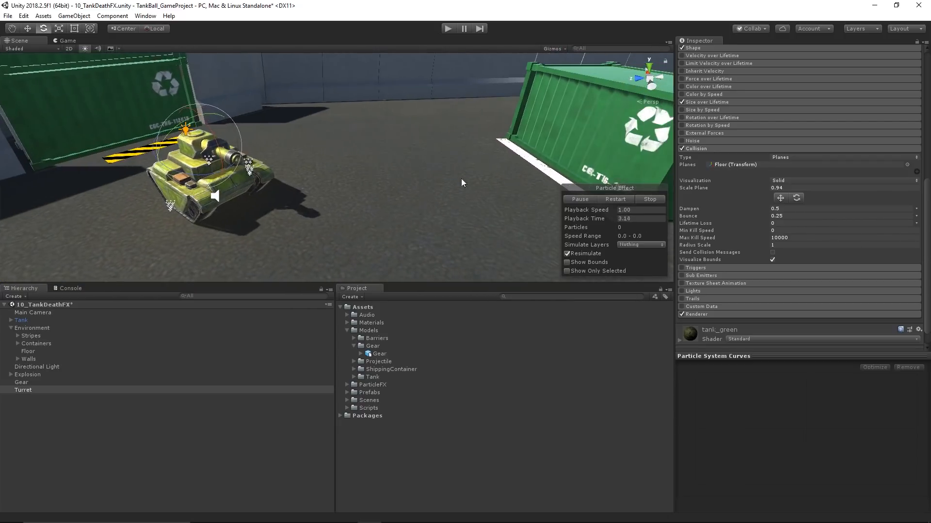
pyautogui.click(649, 200)
pyautogui.click(571, 199)
pyautogui.moveTo(413, 190); pyautogui.dragTo(406, 222, button='middle')
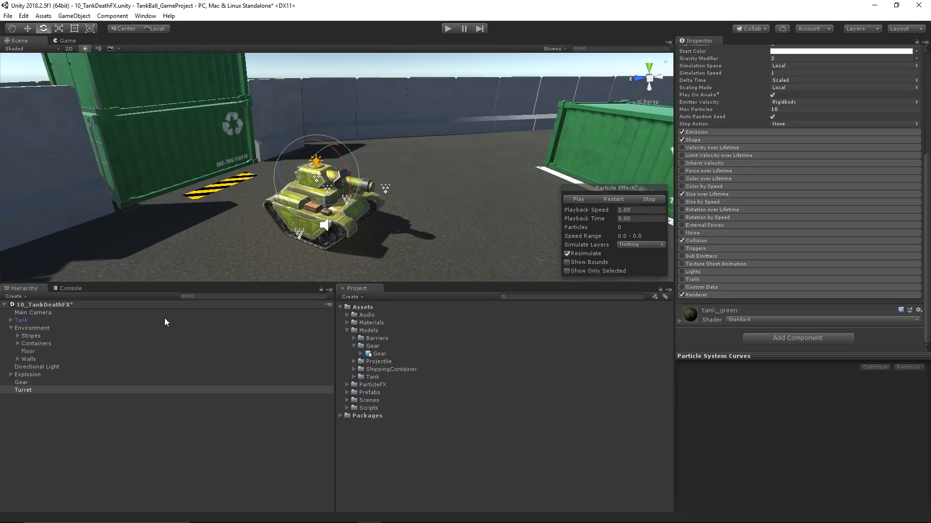
# Duplicate the Turret particle system and rename the copy Barrel
pyautogui.rightClick(43, 391)
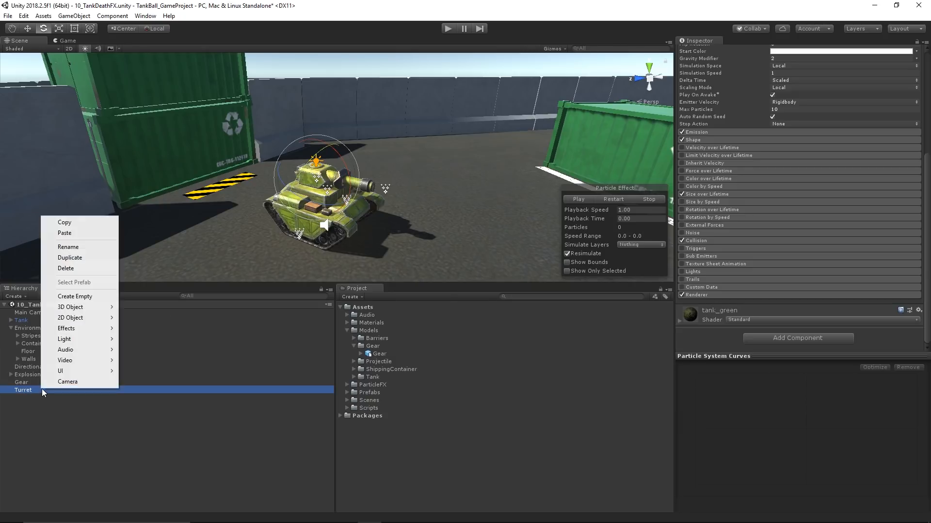
pyautogui.click(77, 259)
pyautogui.click(72, 399)
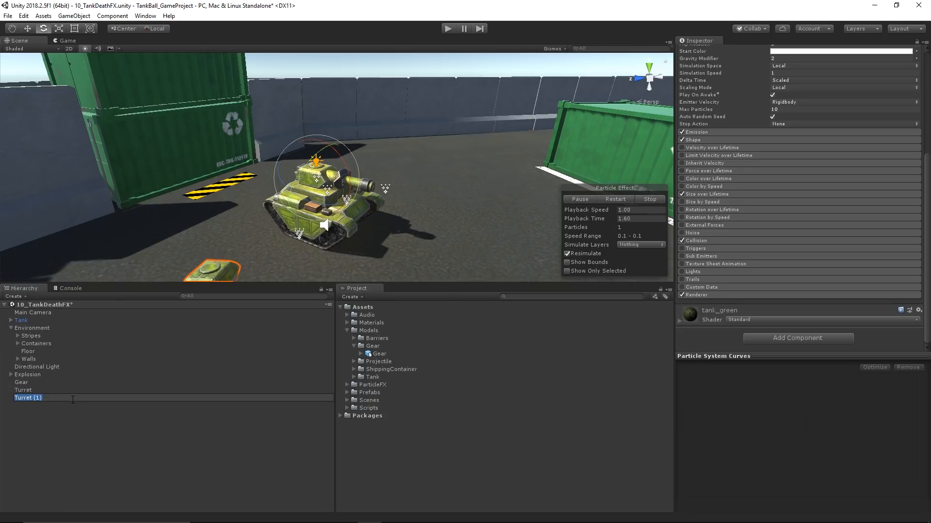
pyautogui.write('Barrel')
pyautogui.press('Return')
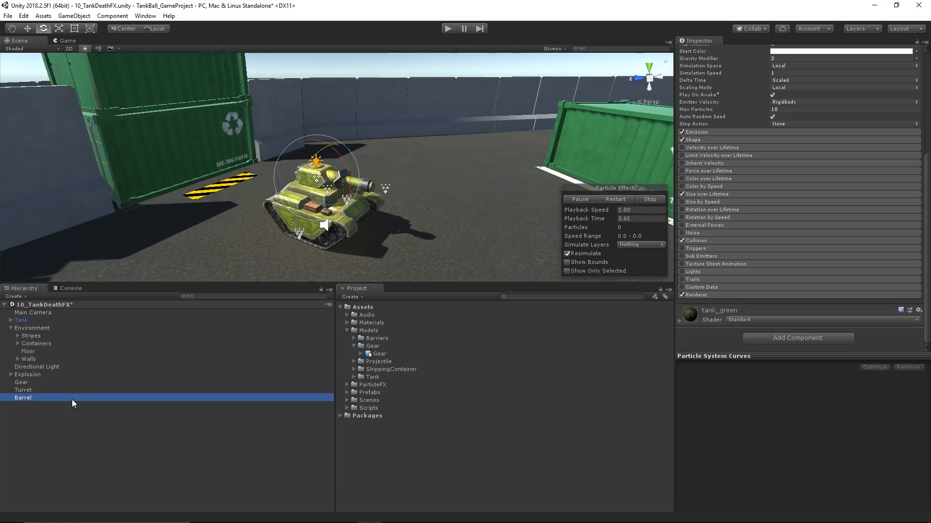
# Move the Barrel particle system to the base of the tank's gun barrel and check its cone shape there
pyautogui.click(28, 29)
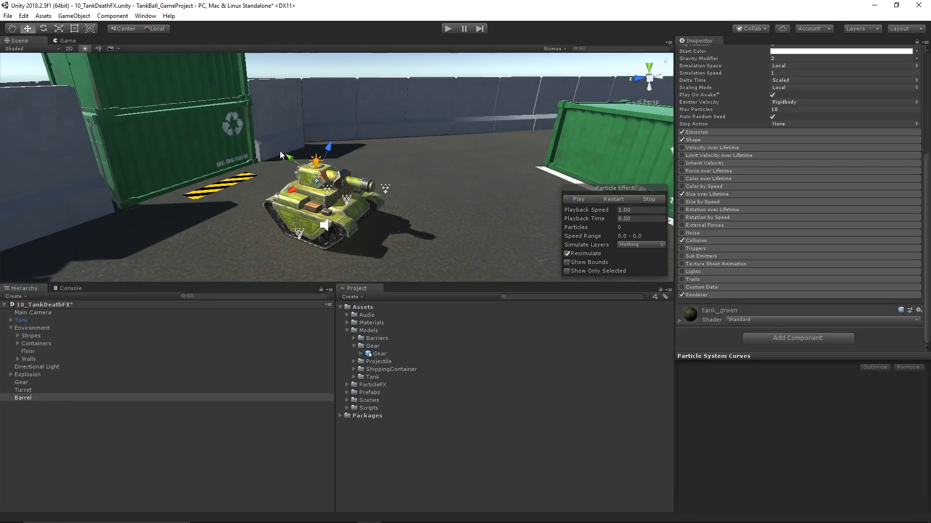
pyautogui.keyDown('alt'); pyautogui.moveTo(363, 167); pyautogui.dragTo(392, 168); pyautogui.keyUp('alt')
pyautogui.scroll(8, 392, 168)
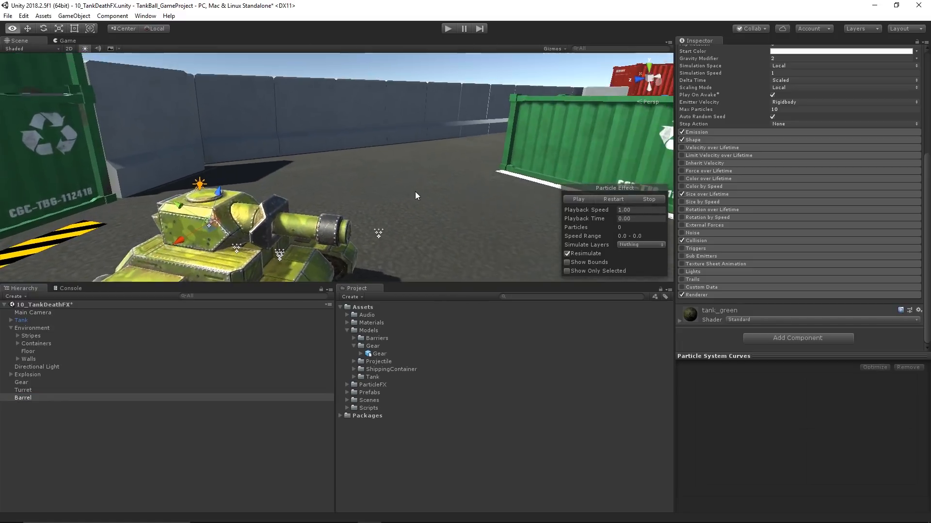
pyautogui.moveTo(415, 191); pyautogui.dragTo(454, 160, button='middle')
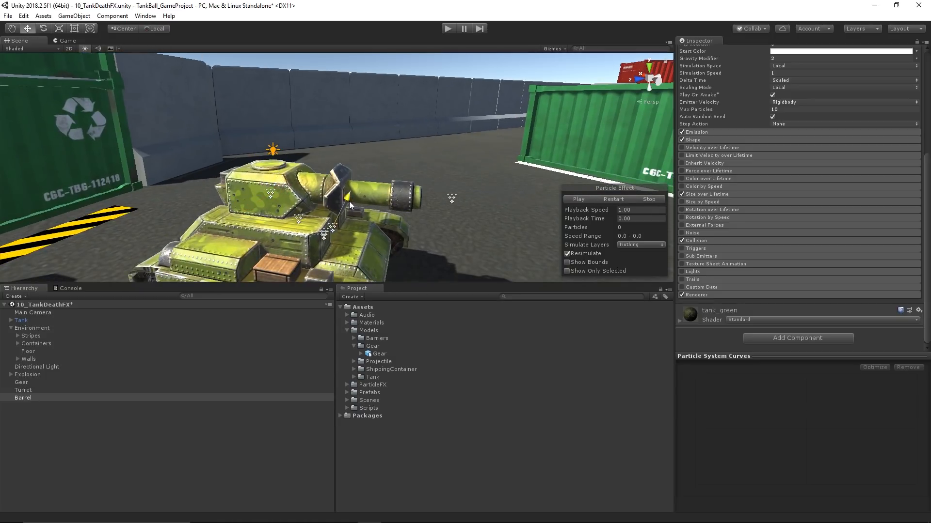
pyautogui.press('e')
pyautogui.keyDown('alt'); pyautogui.moveTo(327, 149); pyautogui.dragTo(398, 156); pyautogui.keyUp('alt')
pyautogui.click(719, 139)
pyautogui.press('w')
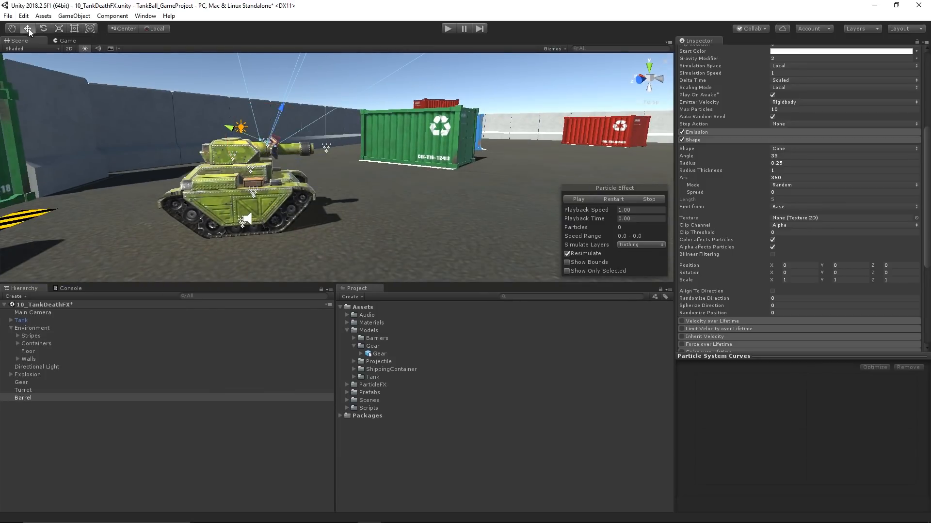
pyautogui.moveTo(398, 155); pyautogui.dragTo(419, 182, button='middle')
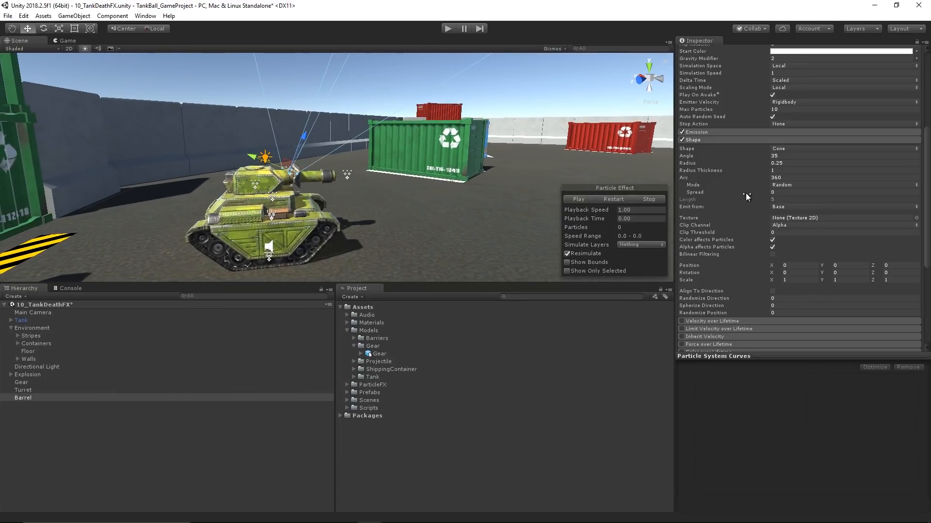
pyautogui.scroll(-6, 770, 184)
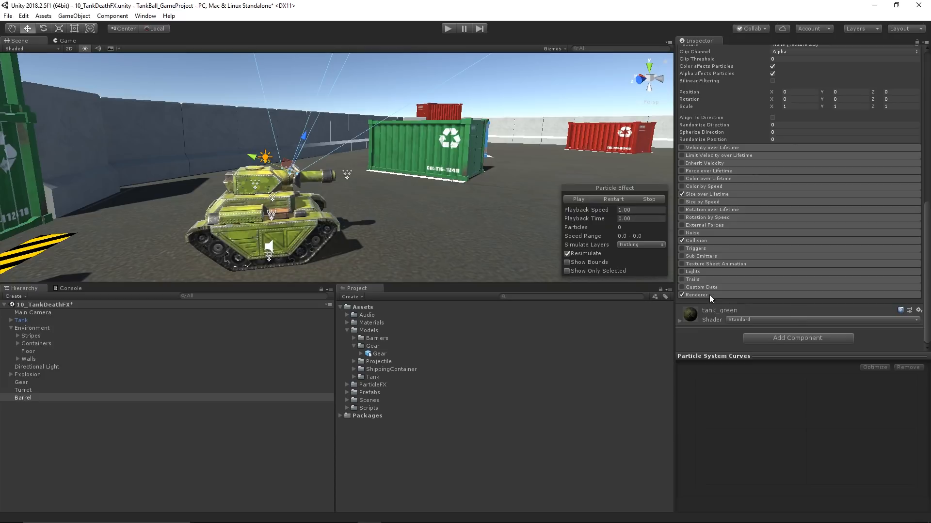
# Change the Barrel particle system's render mesh from turret to barrel in its Renderer module
pyautogui.scroll(-4, 708, 295)
pyautogui.scroll(-1, 788, 225)
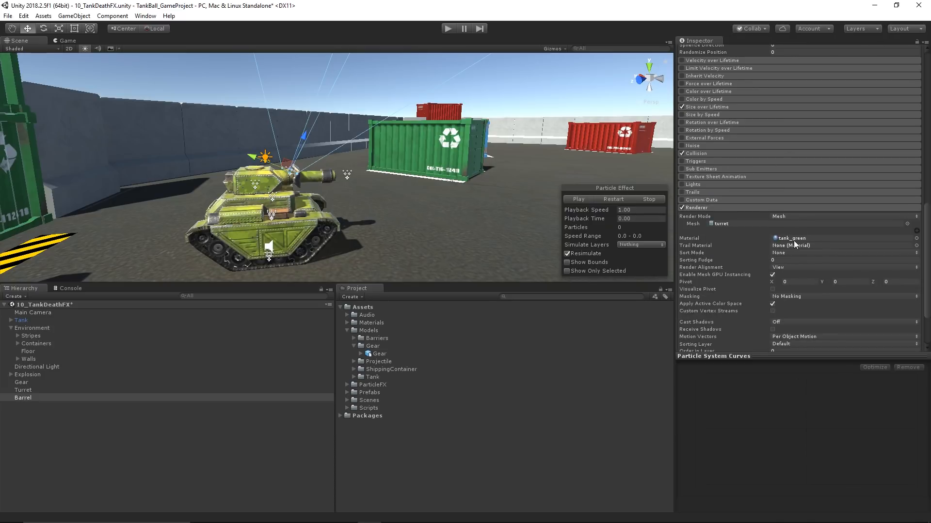
pyautogui.click(906, 223)
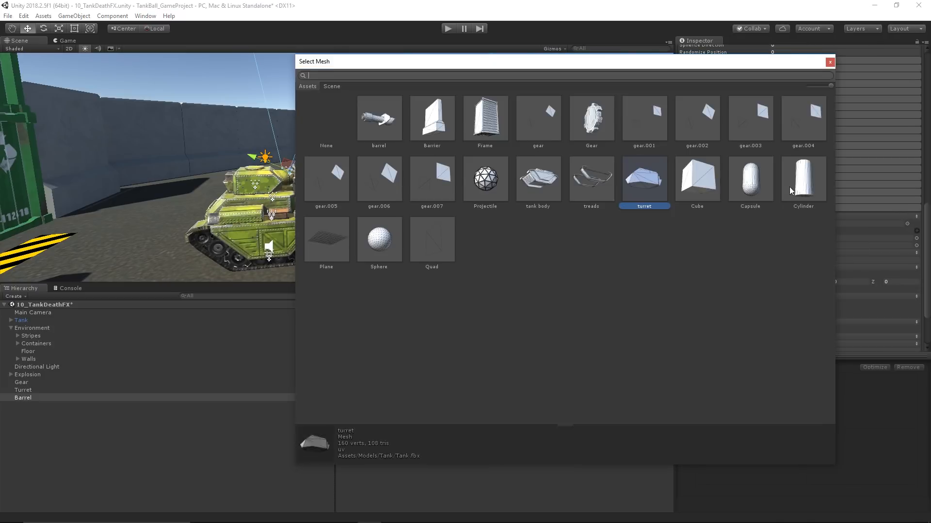
pyautogui.doubleClick(379, 123)
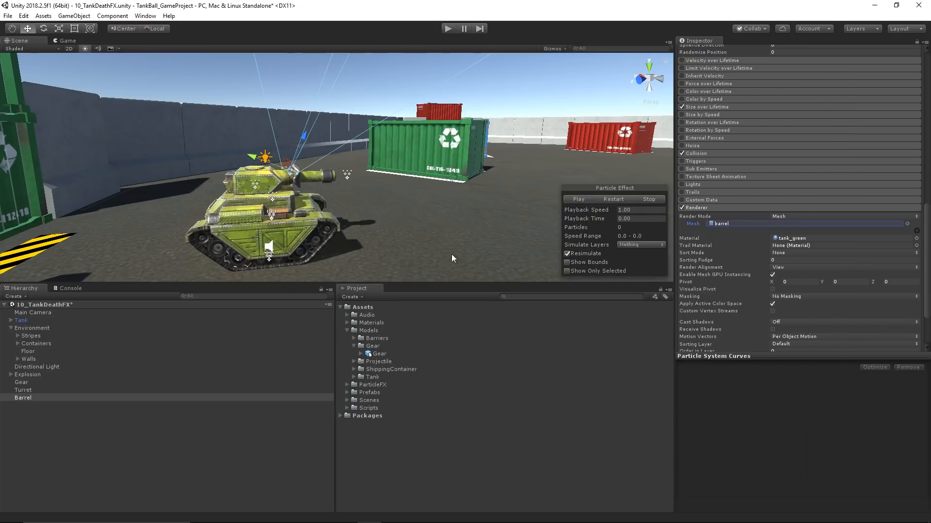
# Preview the Barrel particle being thrown from the tank and watch where it lands, then reframe the Barrel emitter
pyautogui.click(580, 200)
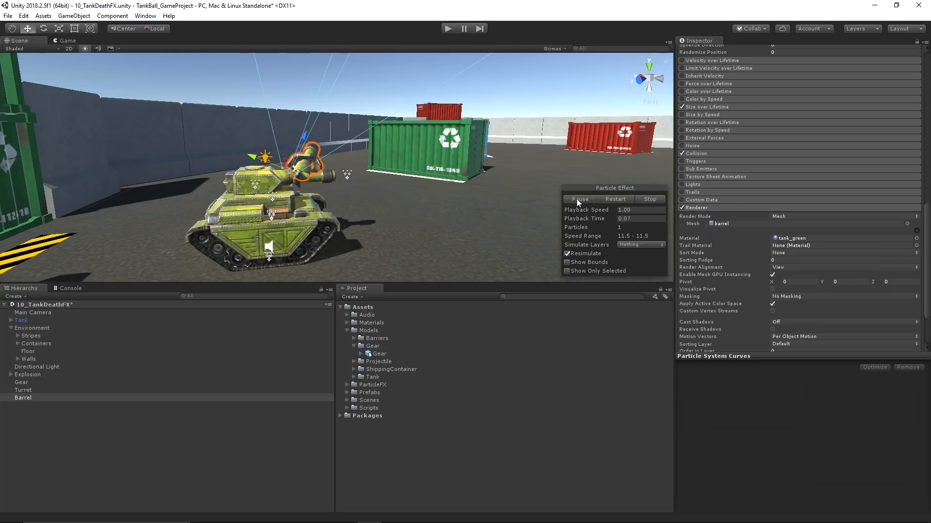
pyautogui.click(650, 200)
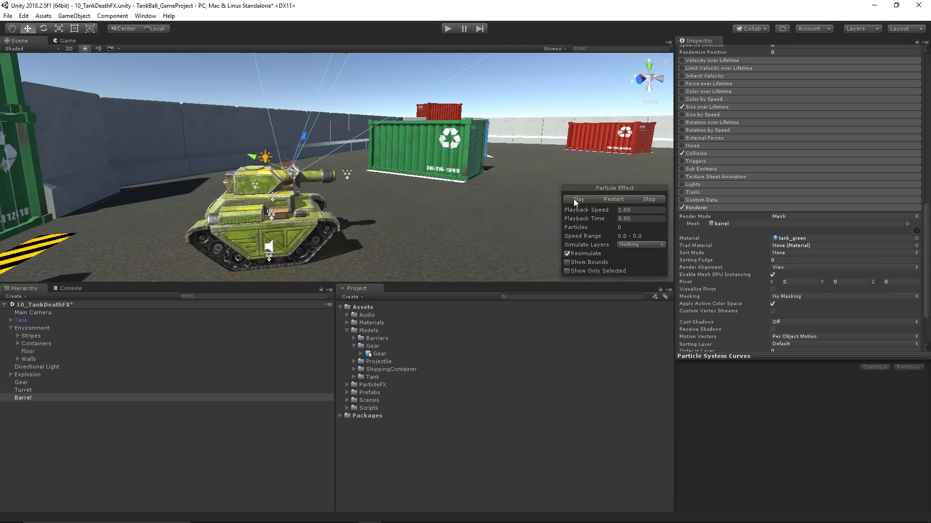
pyautogui.click(575, 200)
pyautogui.moveTo(451, 193); pyautogui.dragTo(524, 185, button='right')
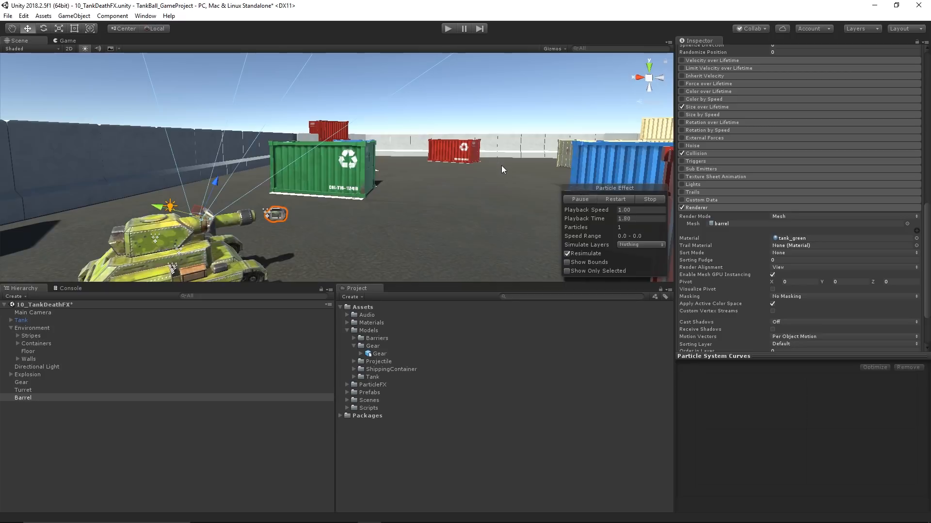
pyautogui.doubleClick(35, 398)
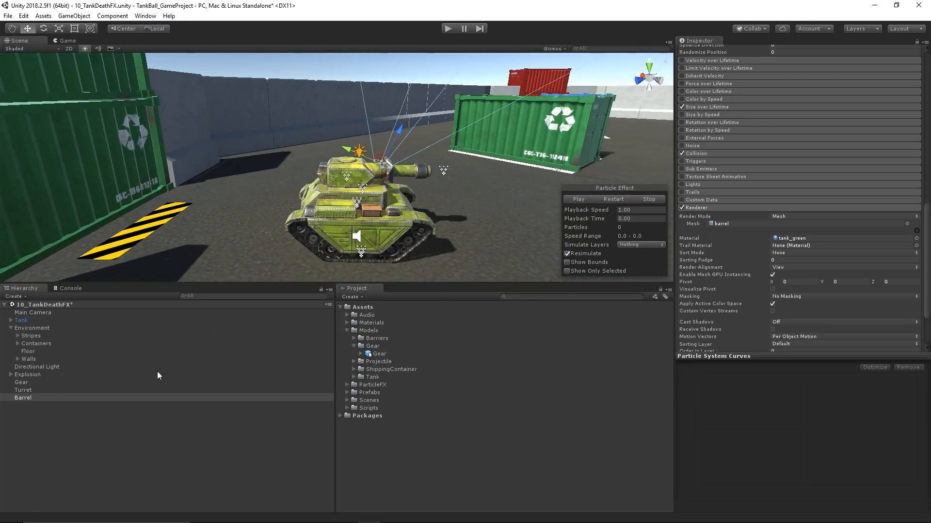
# Switch the Barrel particles' Start Rotation to a constant value of 0
pyautogui.scroll(3, 789, 220)
pyautogui.scroll(10, 789, 220)
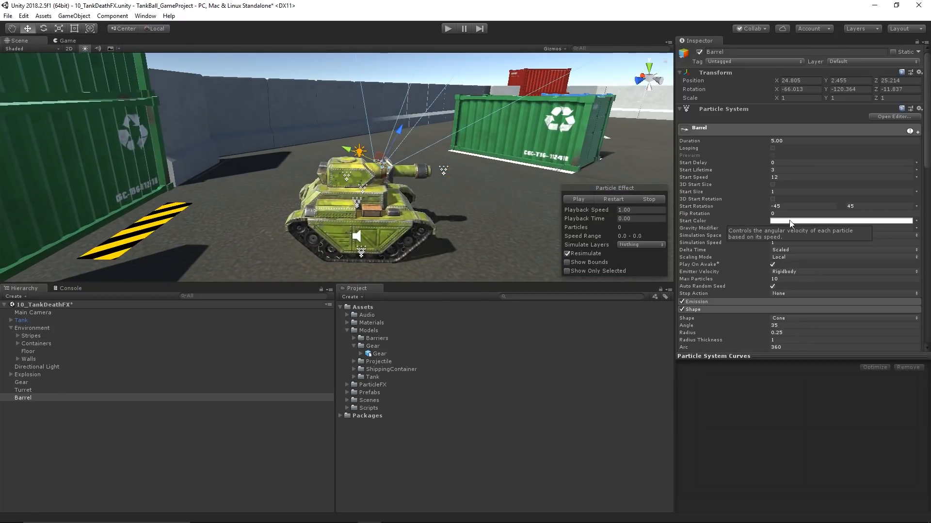
pyautogui.click(796, 207)
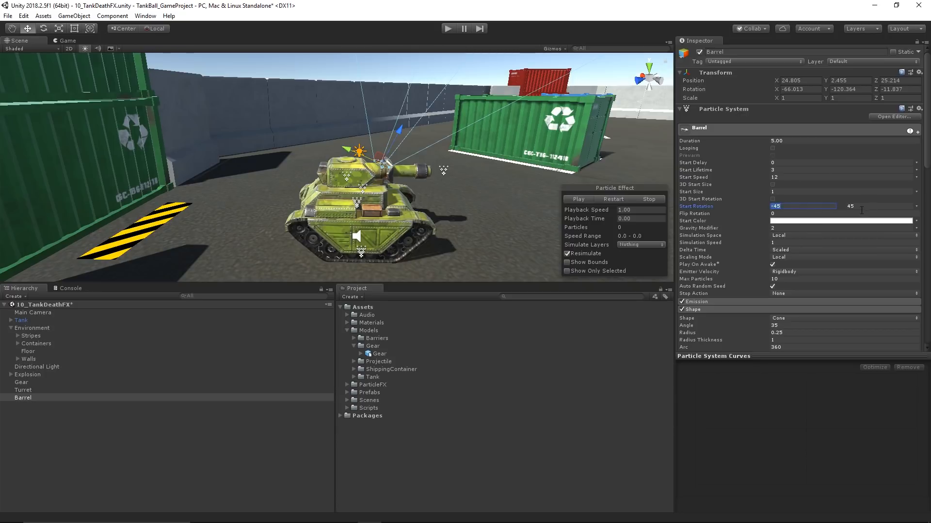
pyautogui.click(890, 207)
pyautogui.click(916, 207)
pyautogui.click(908, 218)
pyautogui.write('0')
# Switch the Turret particles' Start Rotation to a constant value of 0
pyautogui.click(63, 391)
pyautogui.click(915, 207)
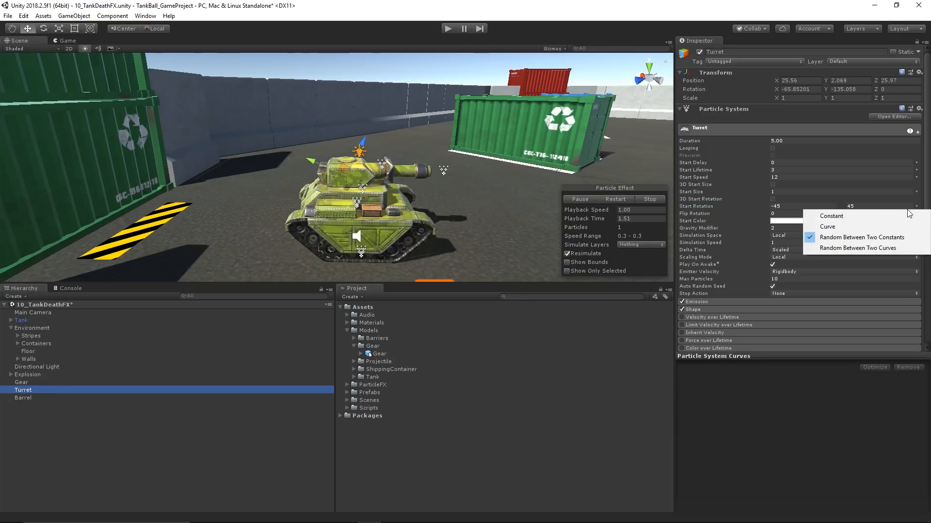
pyautogui.click(908, 215)
pyautogui.write('0')
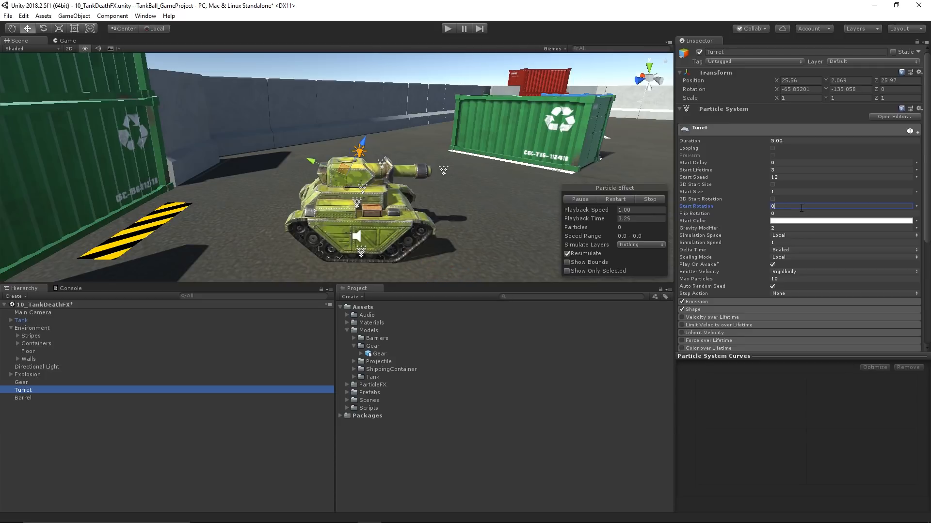
# Replay the Barrel particle system and check the orientation of the barrel debris in flight
pyautogui.doubleClick(23, 398)
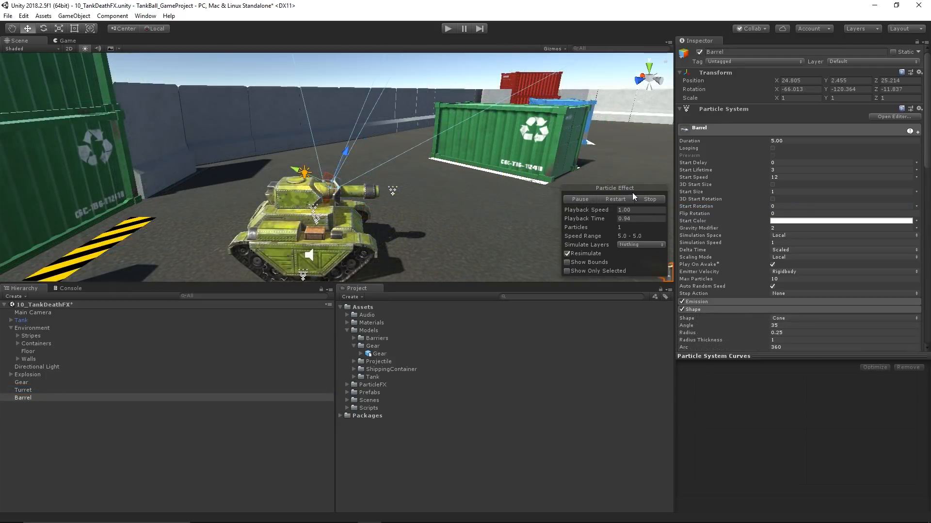
pyautogui.click(648, 200)
pyautogui.click(586, 199)
pyautogui.moveTo(200, 242); pyautogui.dragTo(297, 226, button='right')
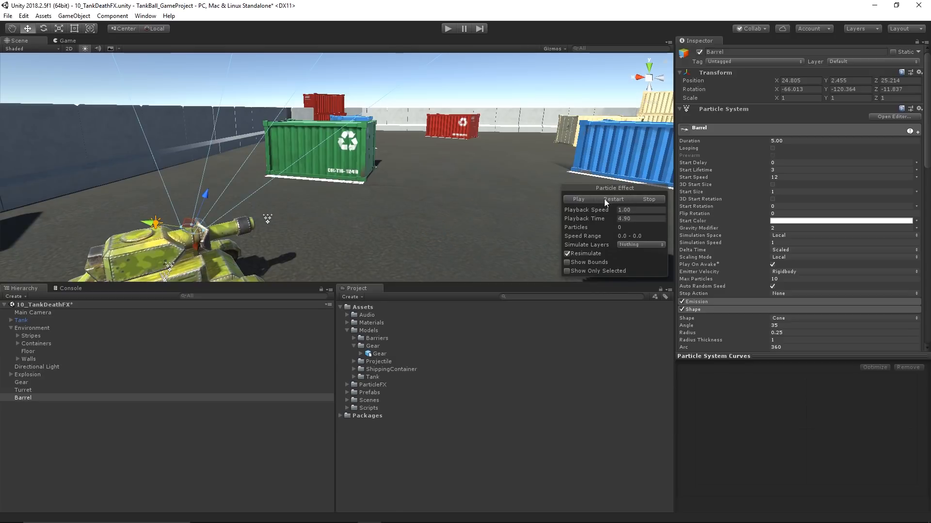
pyautogui.click(573, 200)
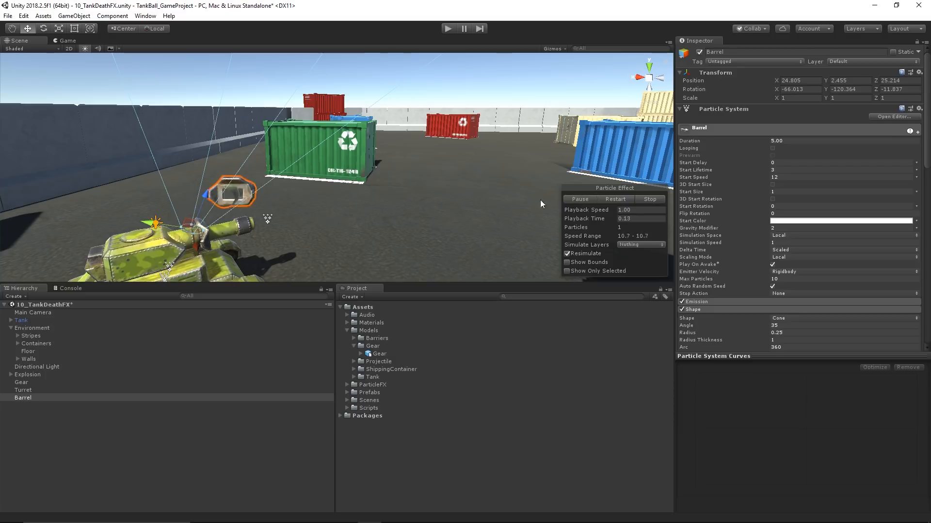
pyautogui.moveTo(173, 244); pyautogui.dragTo(224, 226, button='middle')
# Rotate the Barrel particle system to a Z rotation of about 52 degrees and preview the launch
pyautogui.click(45, 29)
pyautogui.moveTo(255, 201); pyautogui.dragTo(160, 189)
pyautogui.click(578, 199)
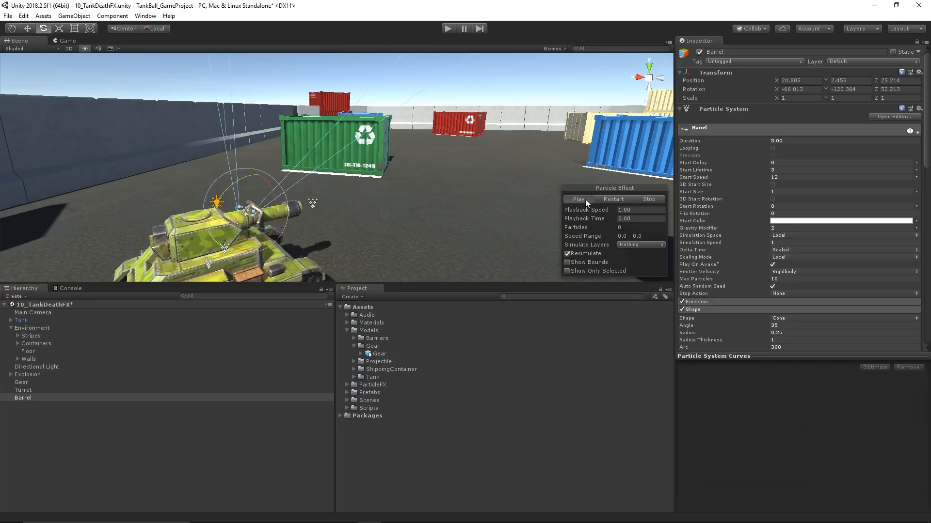
pyautogui.moveTo(248, 226); pyautogui.dragTo(245, 230)
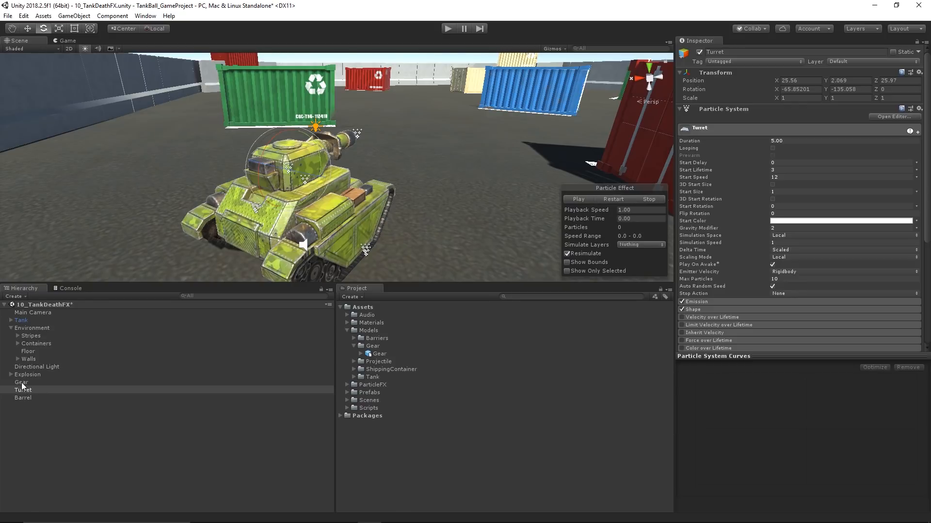
# Parent the Gear, Turret and Barrel particle systems to the Explosion object
pyautogui.click(21, 383)
pyautogui.keyDown('shift'); pyautogui.click(22, 394); pyautogui.keyUp('shift')
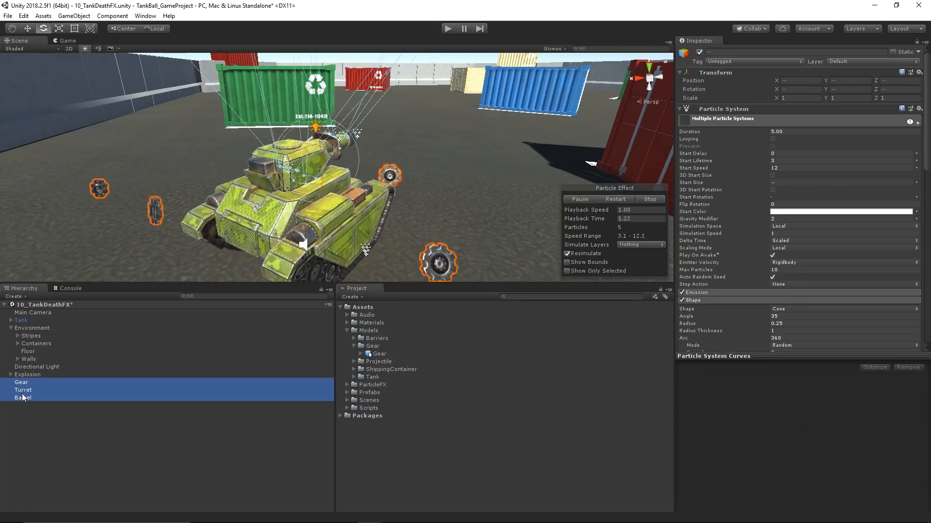
pyautogui.moveTo(22, 394); pyautogui.dragTo(21, 375)
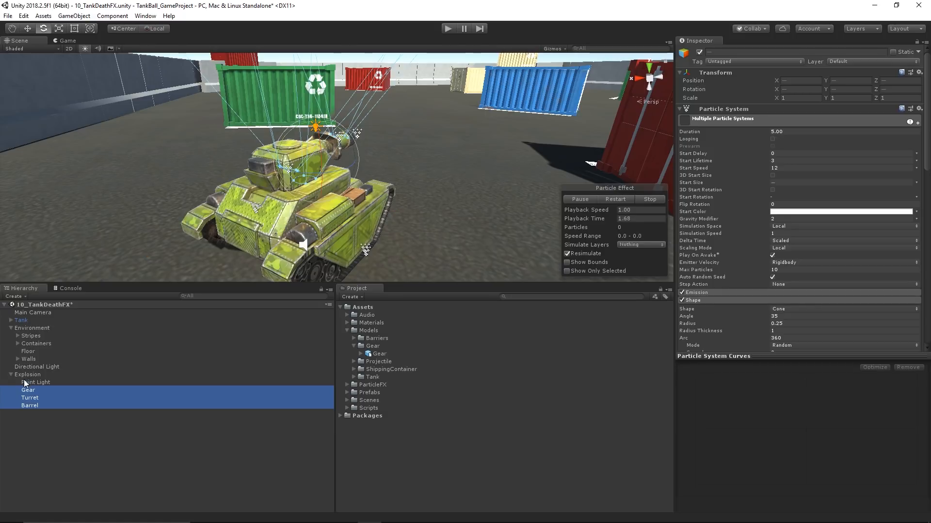
# Play the complete Explosion effect with its gear, turret and barrel debris and watch it from several angles
pyautogui.click(27, 375)
pyautogui.keyDown('alt'); pyautogui.moveTo(324, 223); pyautogui.dragTo(369, 228); pyautogui.keyUp('alt')
pyautogui.keyDown('alt'); pyautogui.moveTo(305, 193); pyautogui.dragTo(383, 197); pyautogui.keyUp('alt')
pyautogui.click(649, 199)
pyautogui.click(579, 199)
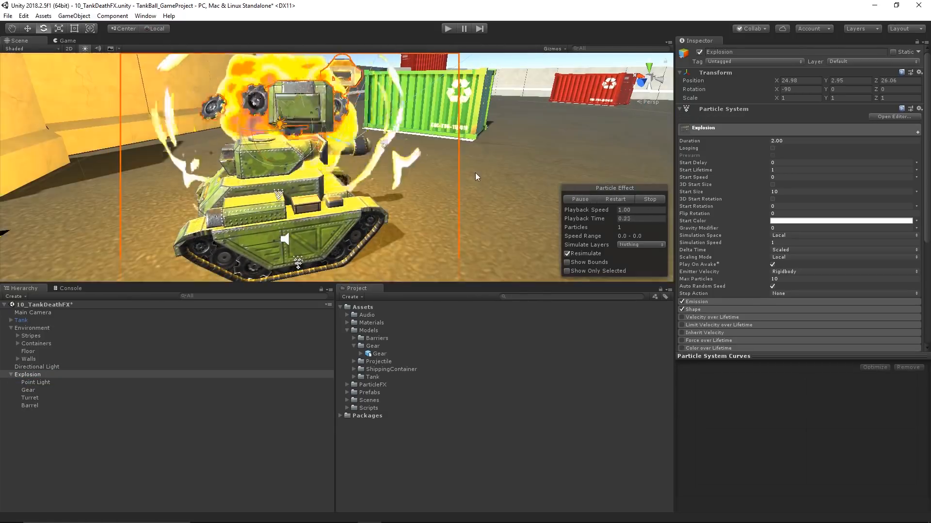
pyautogui.keyDown('alt'); pyautogui.moveTo(464, 172); pyautogui.dragTo(378, 180); pyautogui.keyUp('alt')
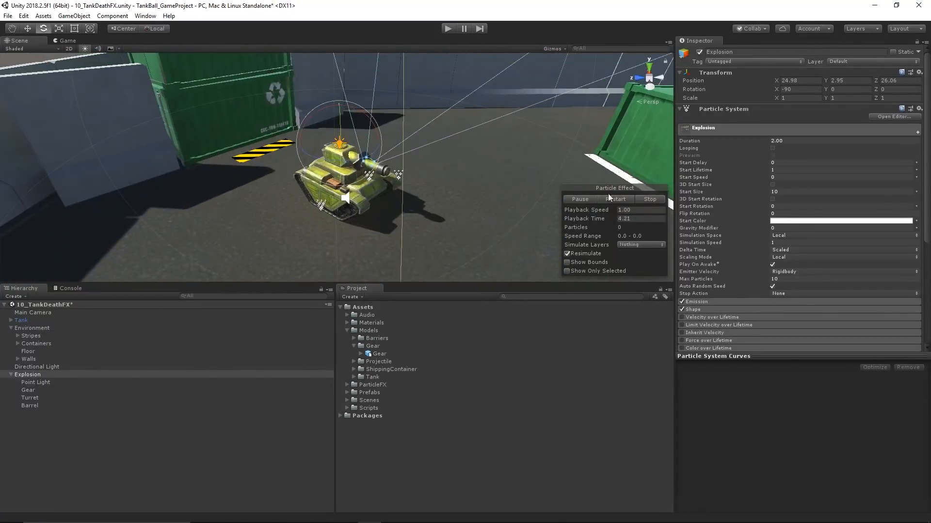
# Examine the settings of the Turret, Barrel and Gear particle systems and the Gear emitter's placement on the tank
pyautogui.click(71, 400)
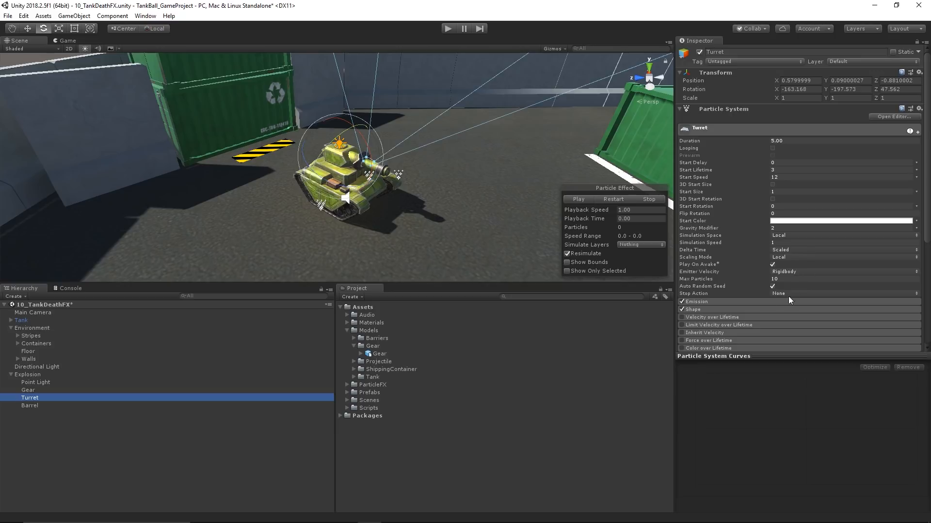
pyautogui.click(71, 407)
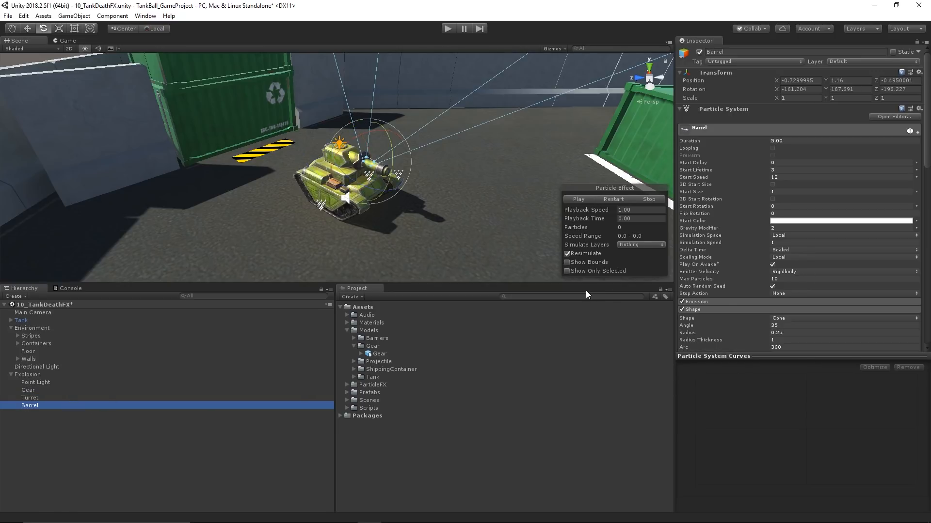
pyautogui.click(712, 309)
pyautogui.click(34, 391)
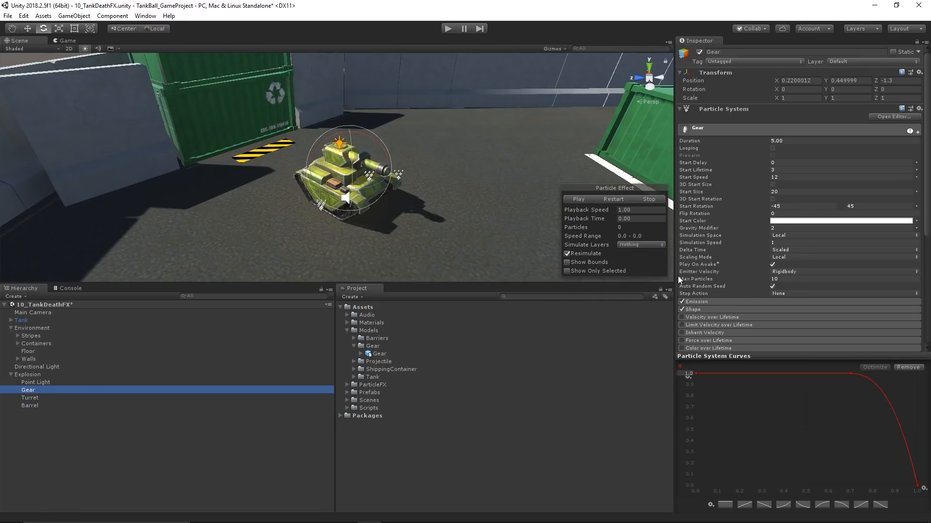
pyautogui.keyDown('alt'); pyautogui.moveTo(255, 201); pyautogui.dragTo(300, 174); pyautogui.keyUp('alt')
pyautogui.keyDown('alt'); pyautogui.moveTo(370, 191); pyautogui.dragTo(363, 156); pyautogui.keyUp('alt')
pyautogui.click(27, 29)
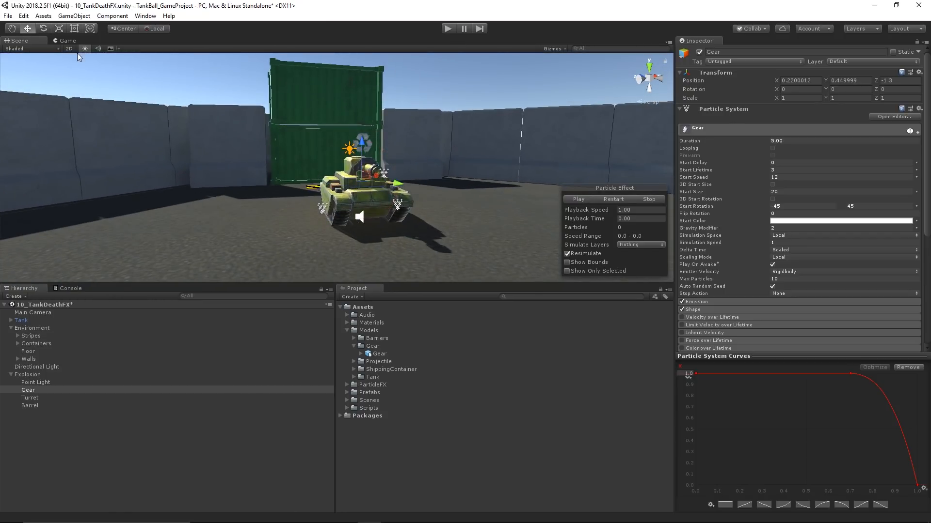
pyautogui.click(488, 89)
pyautogui.keyDown('alt'); pyautogui.moveTo(270, 162); pyautogui.dragTo(369, 204); pyautogui.keyUp('alt')
# Replay the combined Explosion effect from two viewpoints and check how the debris spreads across the floor
pyautogui.click(37, 375)
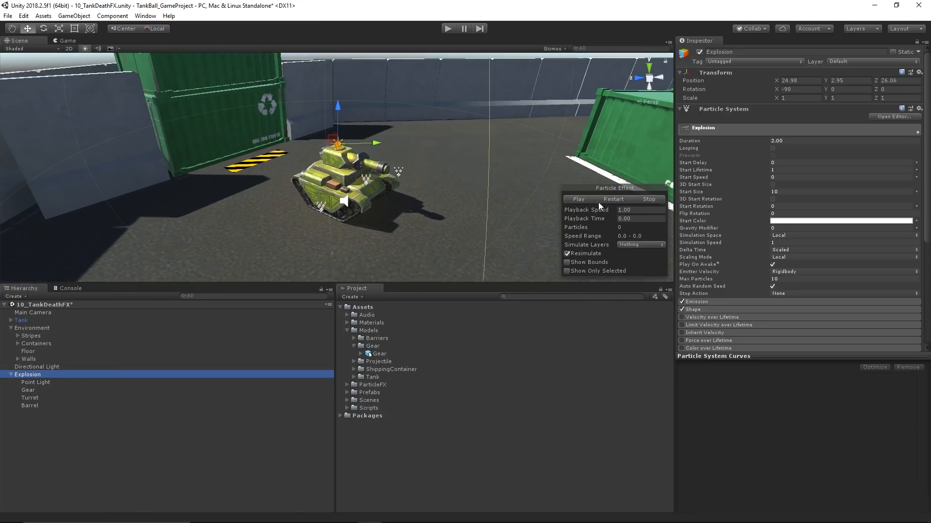
pyautogui.click(578, 199)
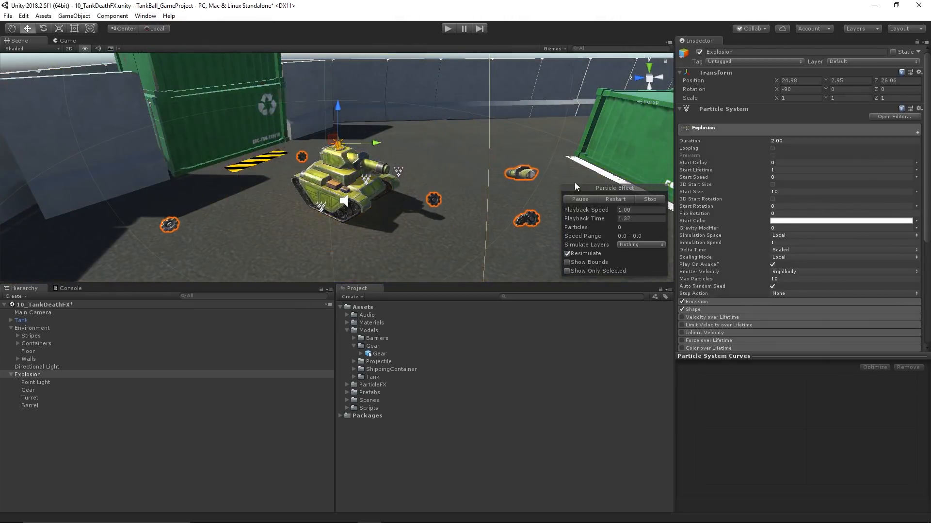
pyautogui.click(653, 200)
pyautogui.keyDown('alt'); pyautogui.moveTo(286, 193); pyautogui.dragTo(454, 189); pyautogui.keyUp('alt')
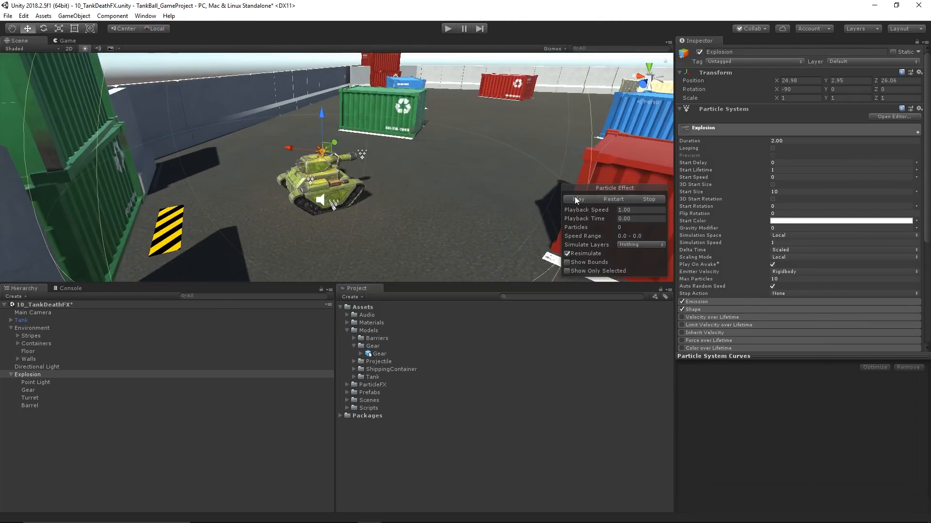
pyautogui.click(577, 199)
pyautogui.keyDown('alt'); pyautogui.moveTo(349, 130); pyautogui.dragTo(372, 172); pyautogui.keyUp('alt')
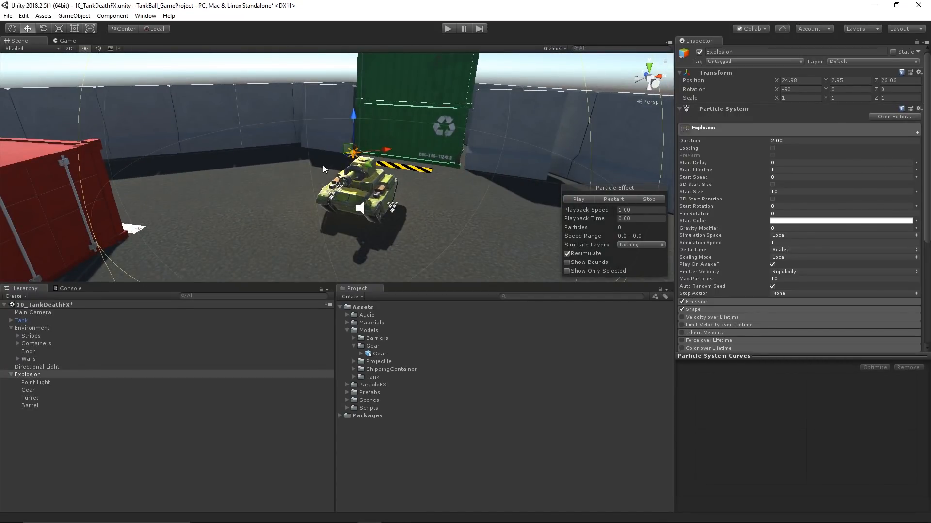
pyautogui.moveTo(322, 165); pyautogui.dragTo(170, 170, button='right')
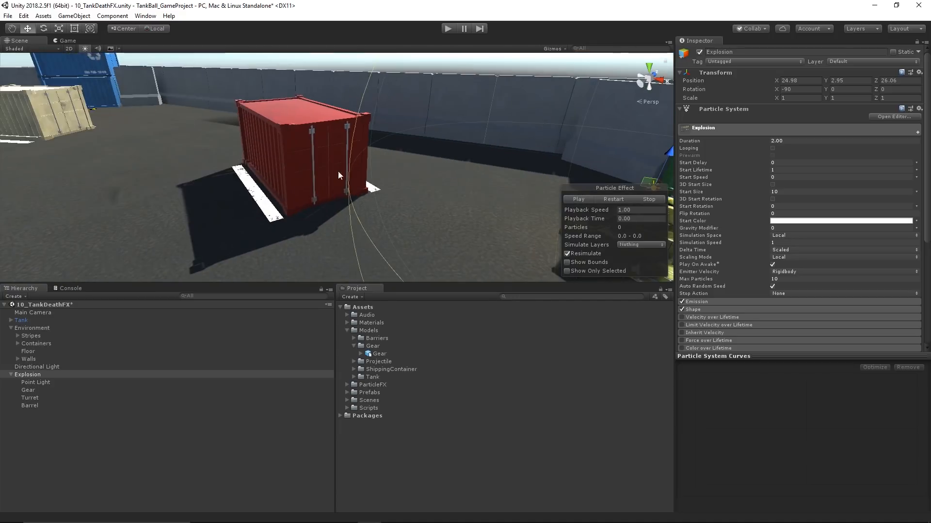
pyautogui.moveTo(294, 148); pyautogui.dragTo(375, 165, button='middle')
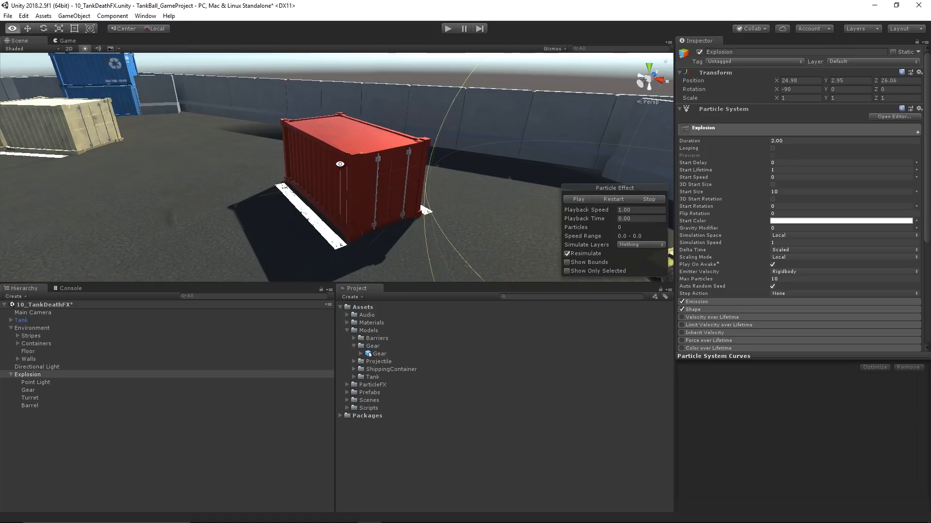
pyautogui.keyDown('alt'); pyautogui.moveTo(354, 162); pyautogui.dragTo(548, 150); pyautogui.keyUp('alt')
pyautogui.press('f')
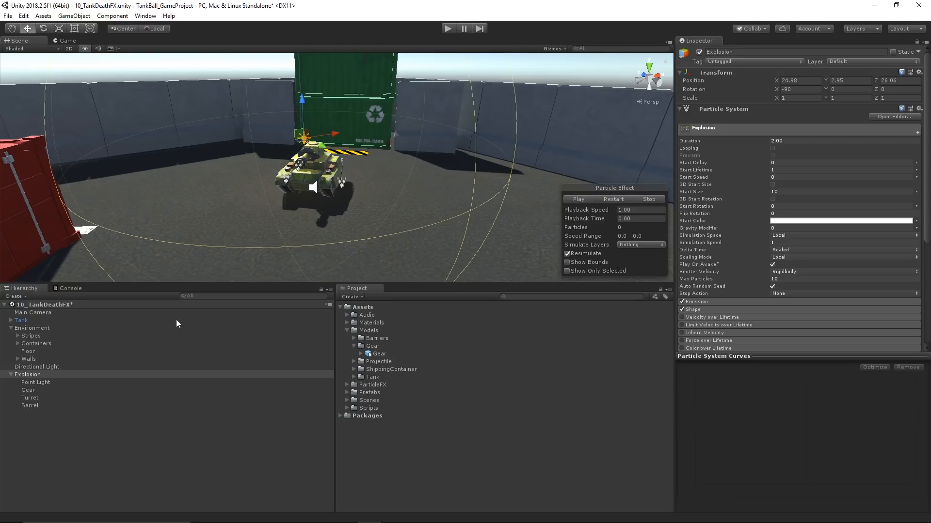
# Create a new particle system at the scene's root level and name it Shockwave
pyautogui.click(10, 374)
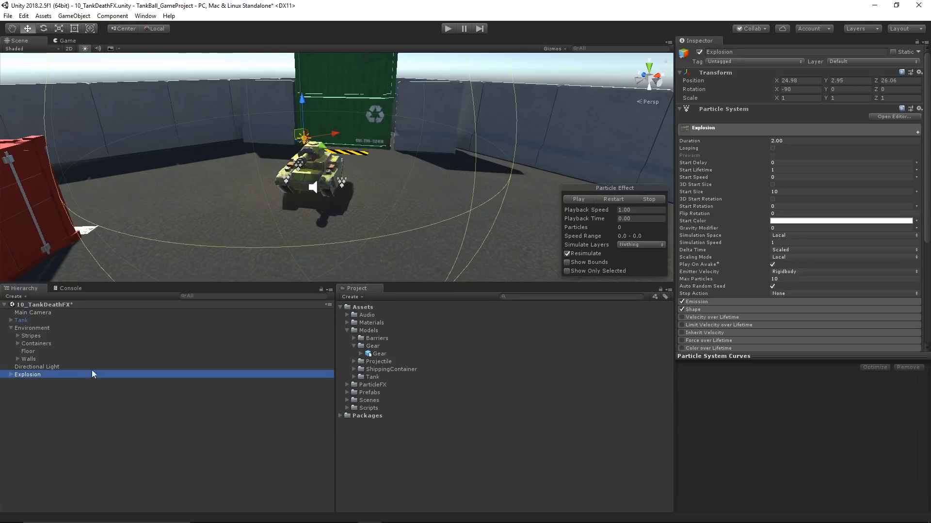
pyautogui.click(26, 405)
pyautogui.rightClick(22, 389)
pyautogui.moveTo(60, 330)
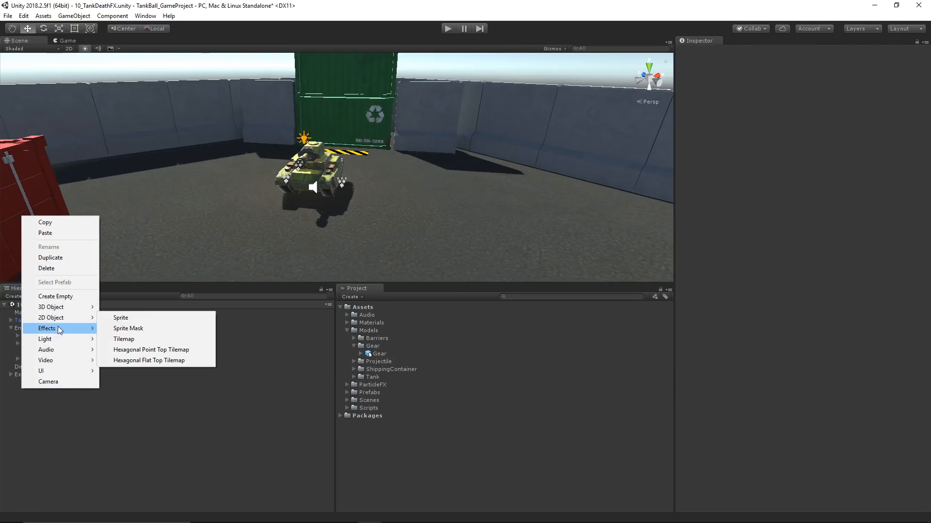
pyautogui.click(115, 328)
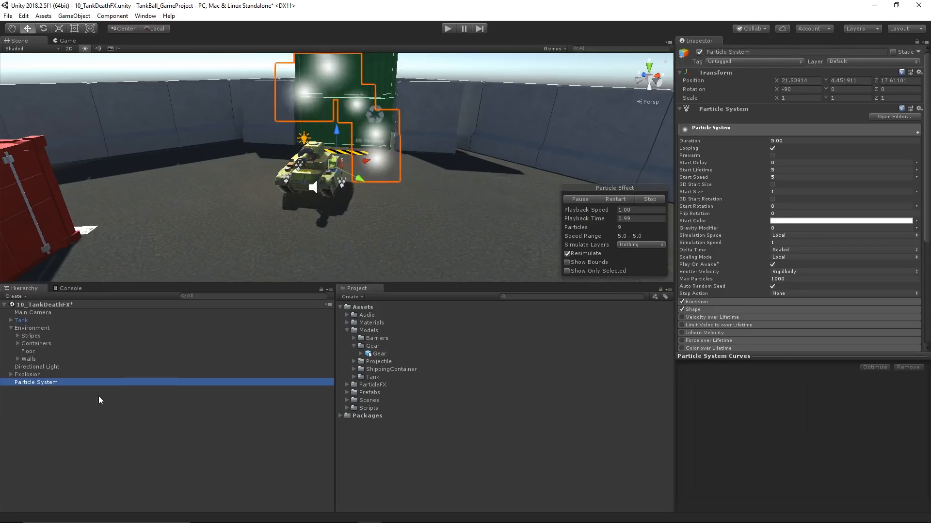
pyautogui.write('Sho')
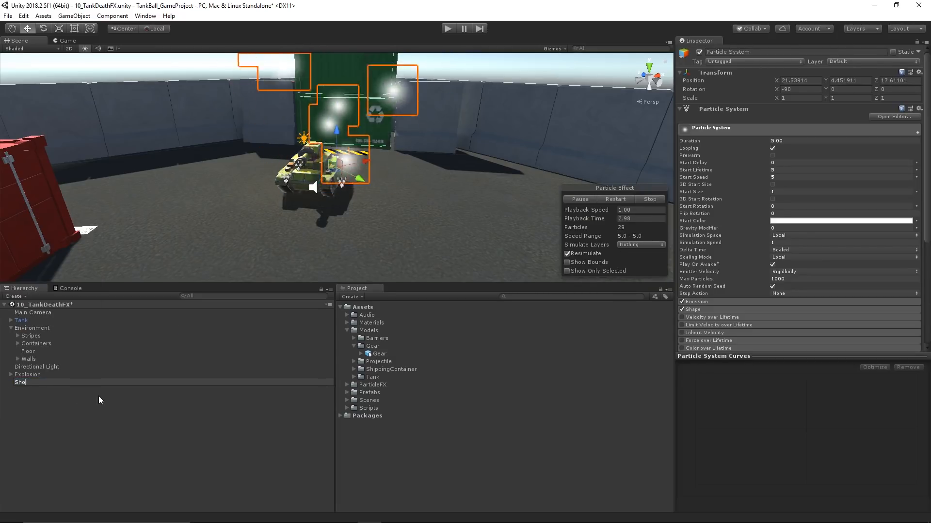
pyautogui.write('ckwave')
pyautogui.press('Return')
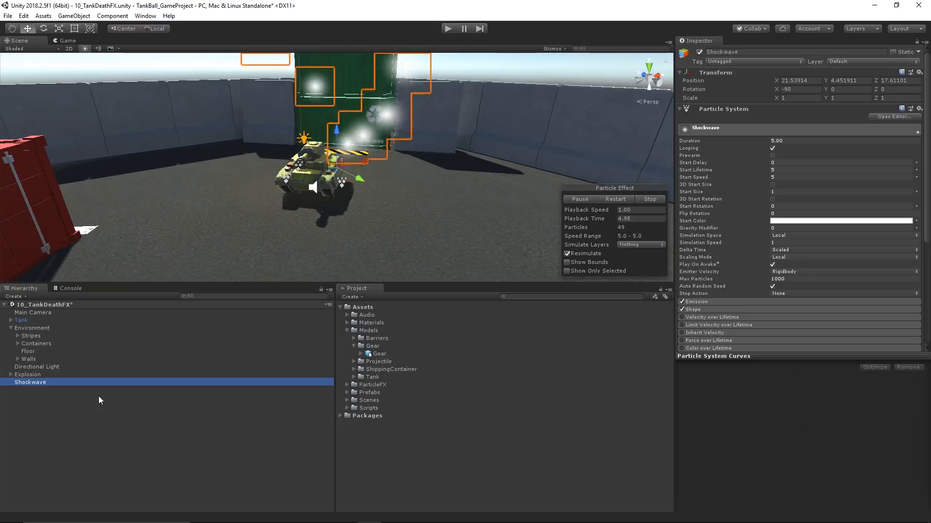
# Pause the Shockwave preview and lower its emitter close to the floor, to about Y 0.66
pyautogui.click(579, 199)
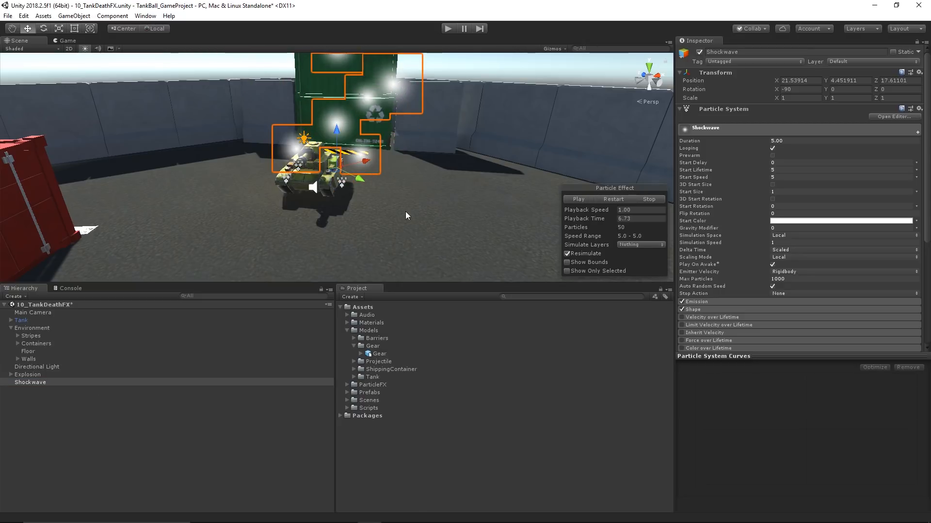
pyautogui.keyDown('alt'); pyautogui.moveTo(405, 212); pyautogui.dragTo(276, 202); pyautogui.keyUp('alt')
pyautogui.moveTo(344, 203); pyautogui.dragTo(461, 168, button='middle')
pyautogui.keyDown('alt'); pyautogui.moveTo(461, 168); pyautogui.dragTo(481, 156); pyautogui.keyUp('alt')
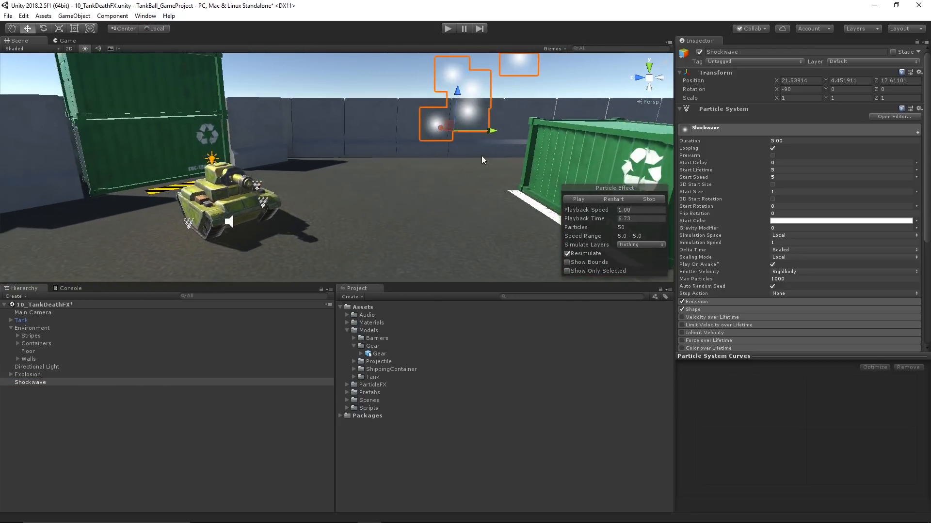
pyautogui.scroll(-4, 481, 156)
pyautogui.moveTo(423, 103); pyautogui.dragTo(415, 195)
pyautogui.keyDown('alt'); pyautogui.moveTo(418, 232); pyautogui.dragTo(558, 278); pyautogui.keyUp('alt')
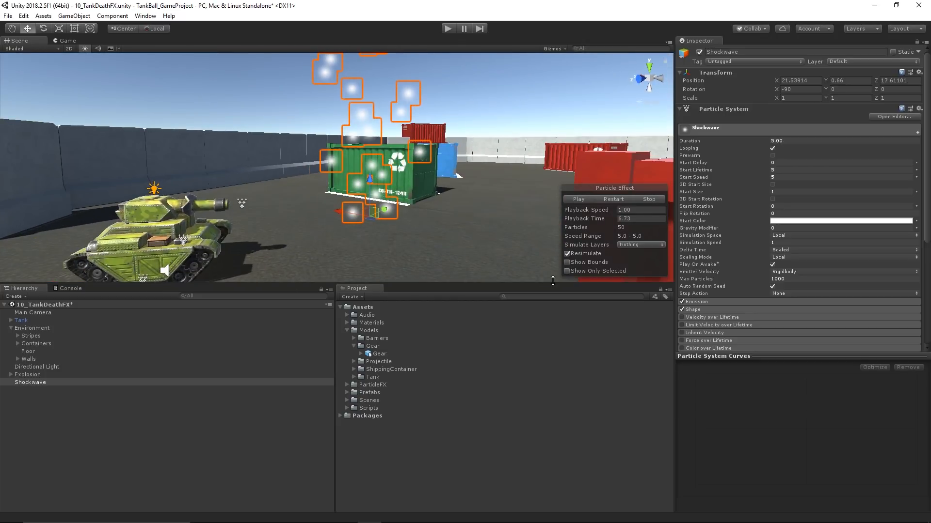
# Expand the Shockwave's Renderer settings and show the contents of the ParticleFX folder's FX Materials subfolder
pyautogui.scroll(-5, 800, 157)
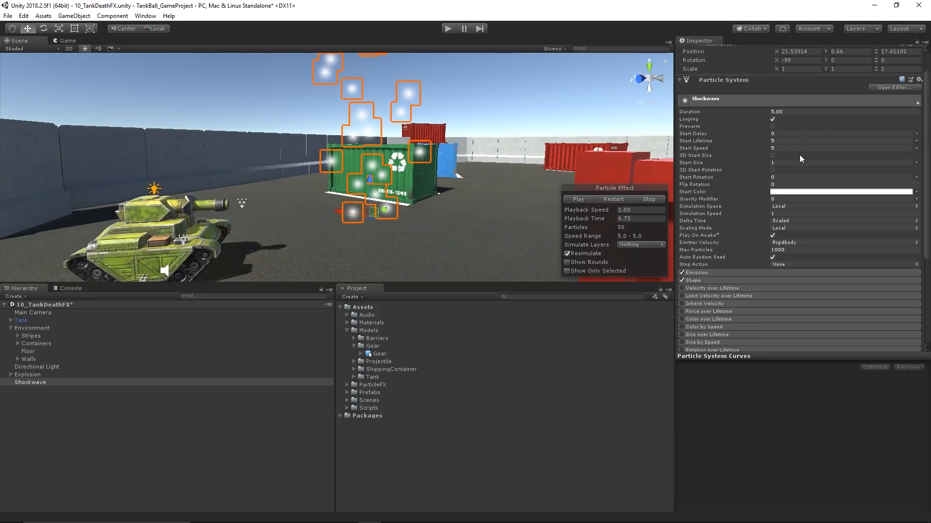
pyautogui.click(703, 295)
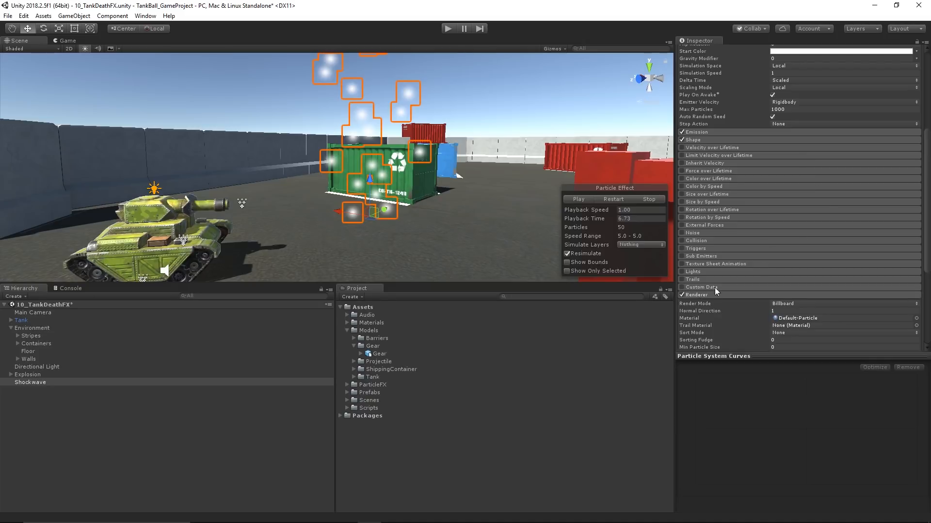
pyautogui.scroll(-3, 834, 194)
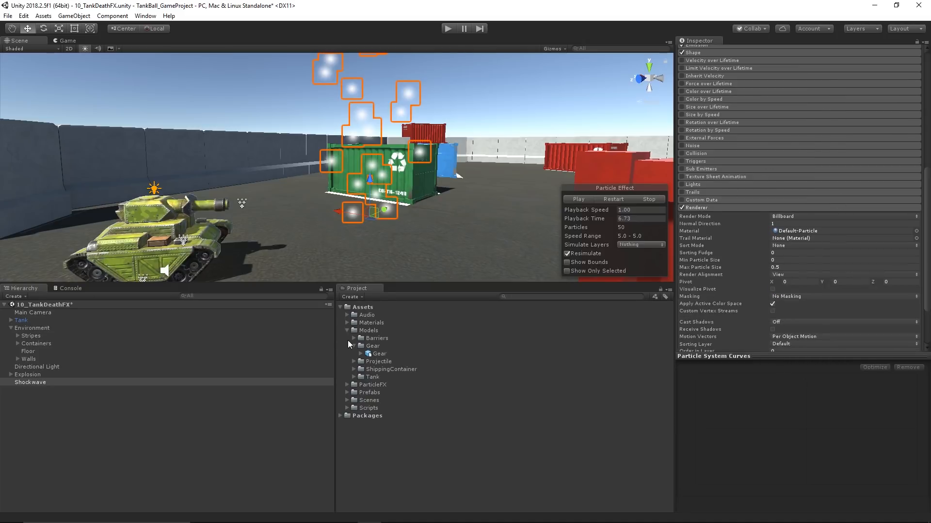
pyautogui.click(347, 385)
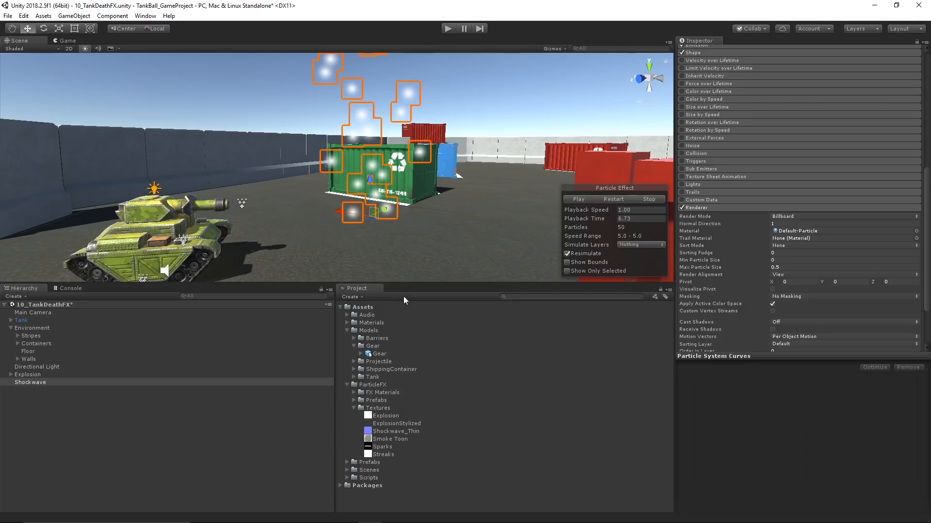
pyautogui.moveTo(398, 283); pyautogui.dragTo(398, 209)
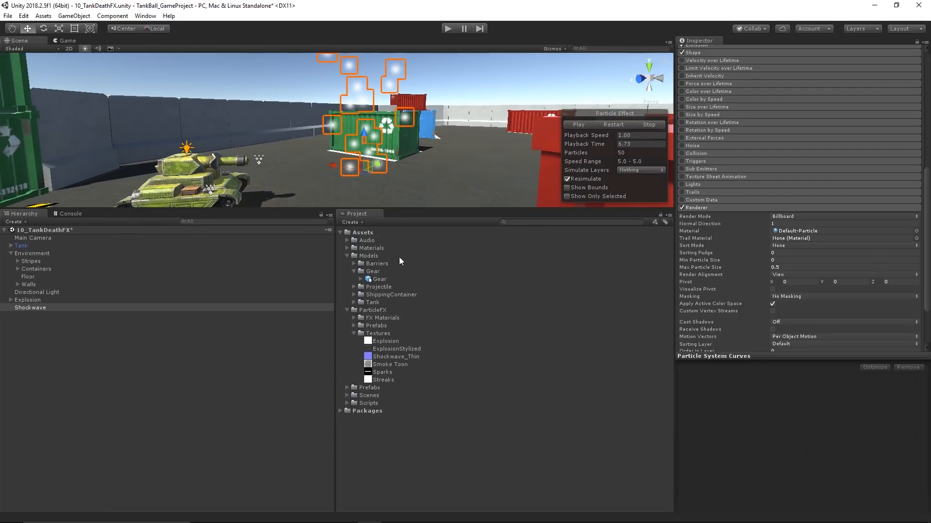
pyautogui.click(354, 318)
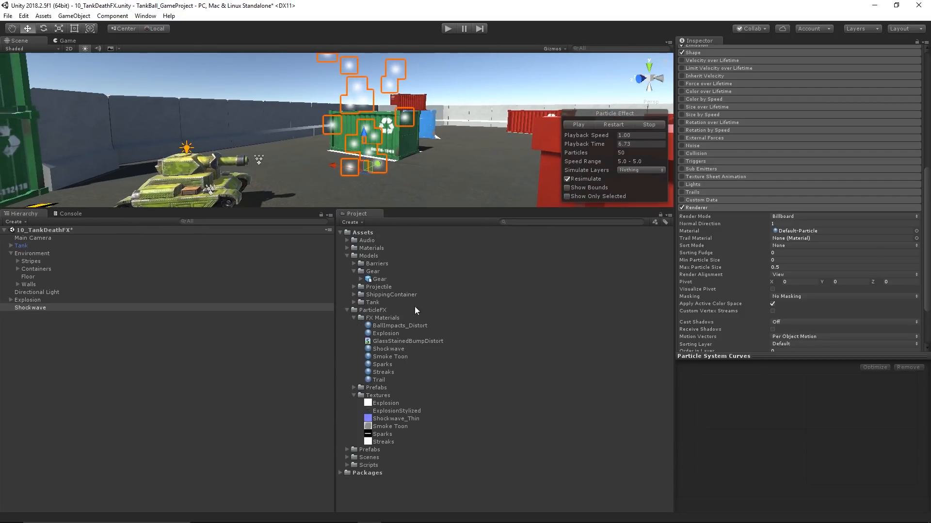
# Examine the Shockwave and BallImpacts_Distort materials and preview the Shockwave_Thin normal map at a larger size
pyautogui.click(387, 348)
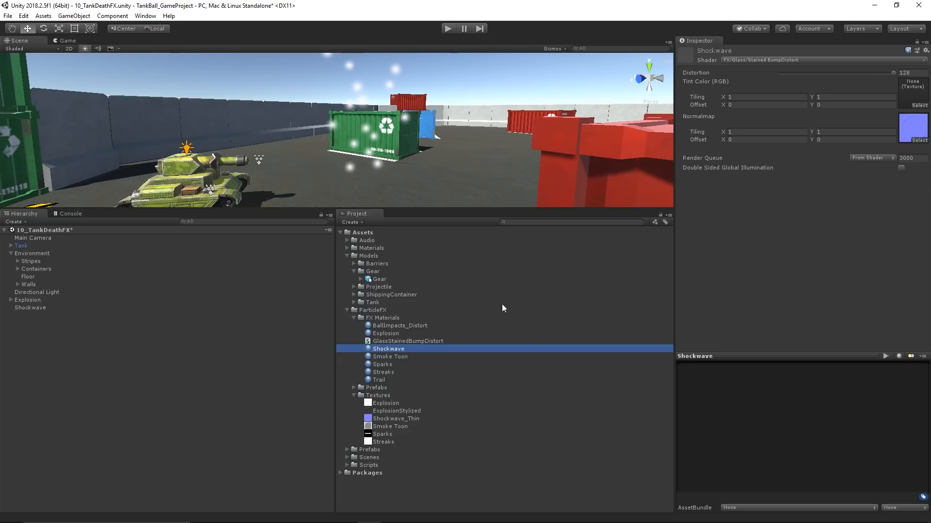
pyautogui.click(383, 327)
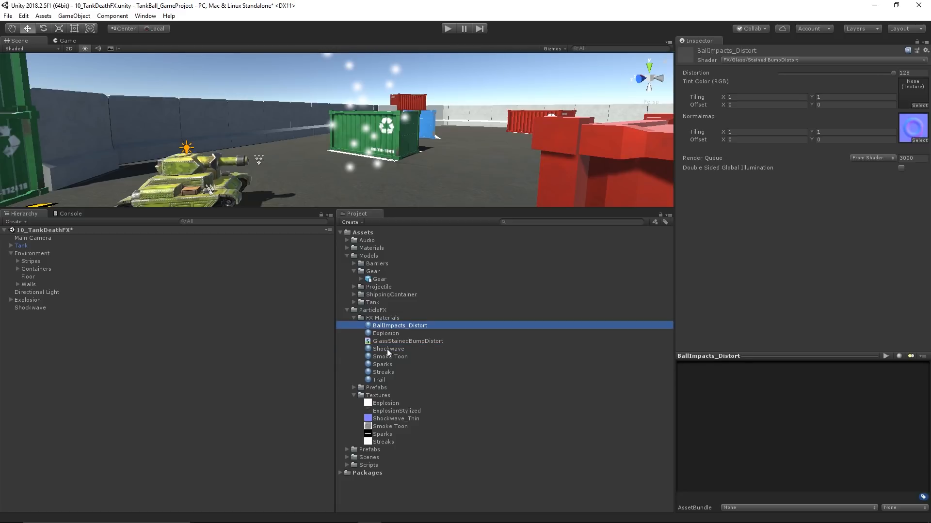
pyautogui.click(386, 349)
pyautogui.click(904, 125)
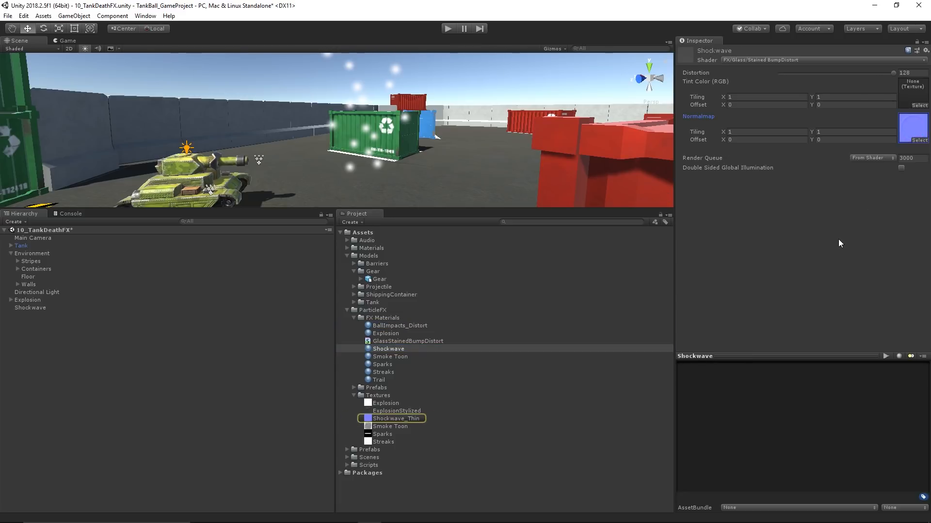
pyautogui.click(409, 418)
pyautogui.moveTo(700, 355); pyautogui.dragTo(699, 230)
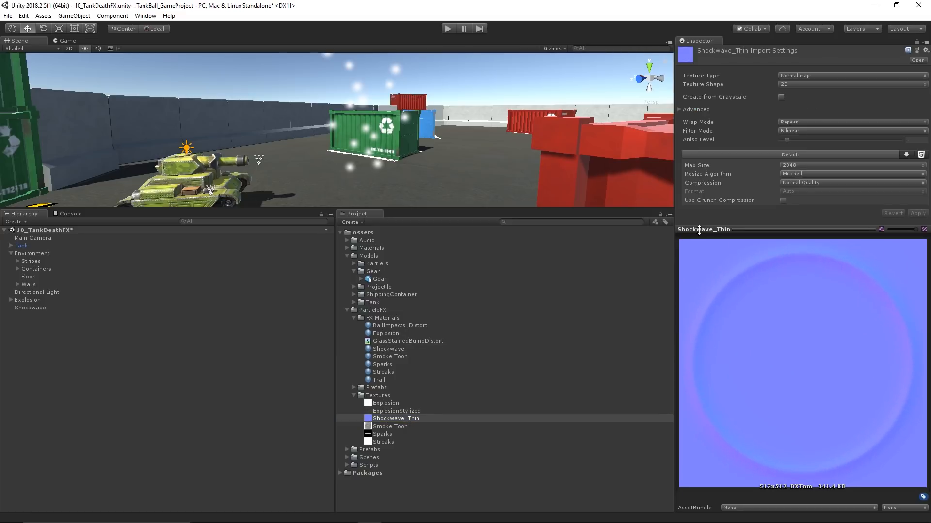
pyautogui.click(386, 333)
pyautogui.click(386, 348)
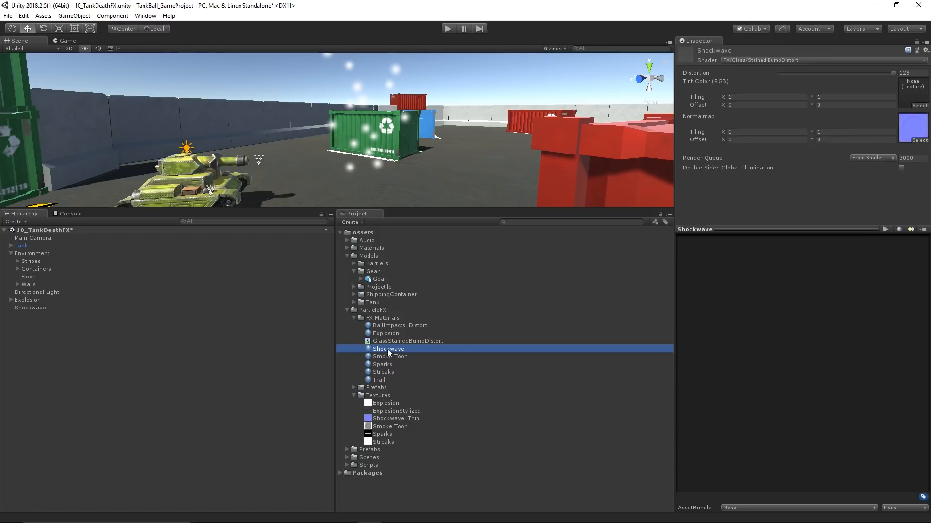
# Assign the Shockwave material to the renderer of the Shockwave particle system
pyautogui.click(33, 307)
pyautogui.scroll(-10, 815, 165)
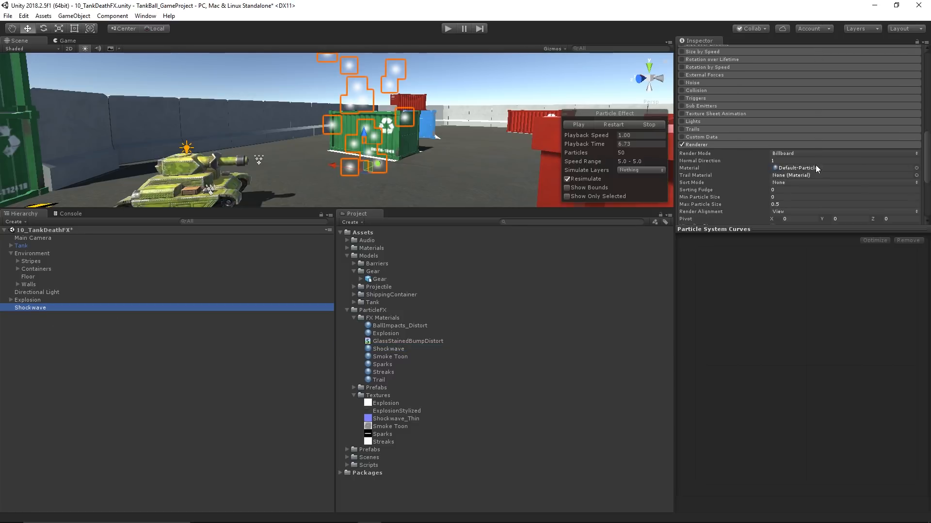
pyautogui.scroll(-5, 815, 165)
pyautogui.moveTo(743, 227); pyautogui.dragTo(736, 383)
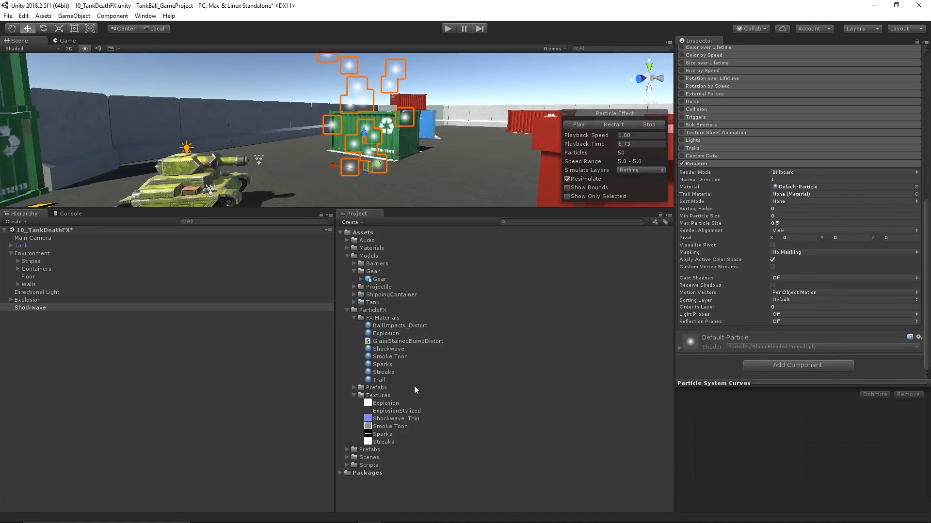
pyautogui.moveTo(388, 348); pyautogui.dragTo(815, 187)
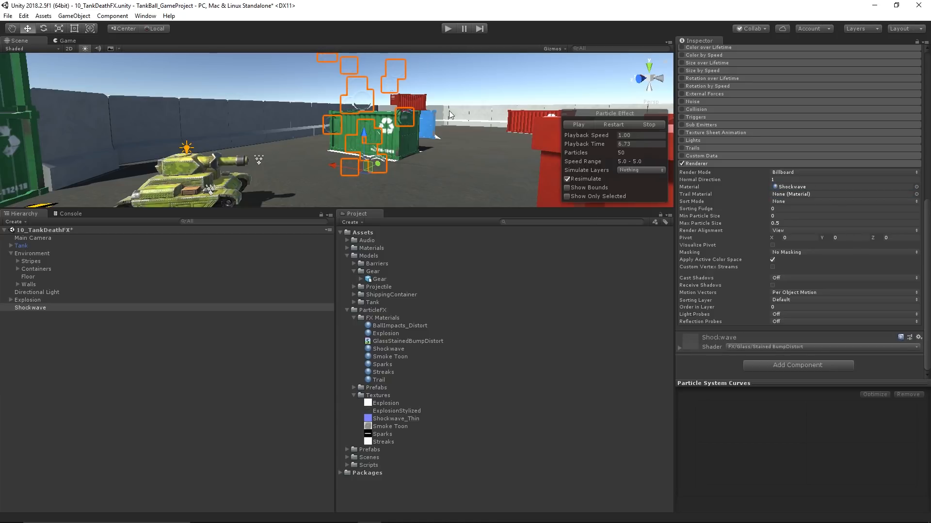
# Set the Shockwave particle system's duration to 1, start lifetime to 0.5 and start speed to 0
pyautogui.moveTo(448, 112); pyautogui.dragTo(428, 162, button='middle')
pyautogui.scroll(4, 428, 160)
pyautogui.moveTo(424, 209); pyautogui.dragTo(427, 318)
pyautogui.keyDown('alt'); pyautogui.moveTo(526, 298); pyautogui.dragTo(392, 217); pyautogui.keyUp('alt')
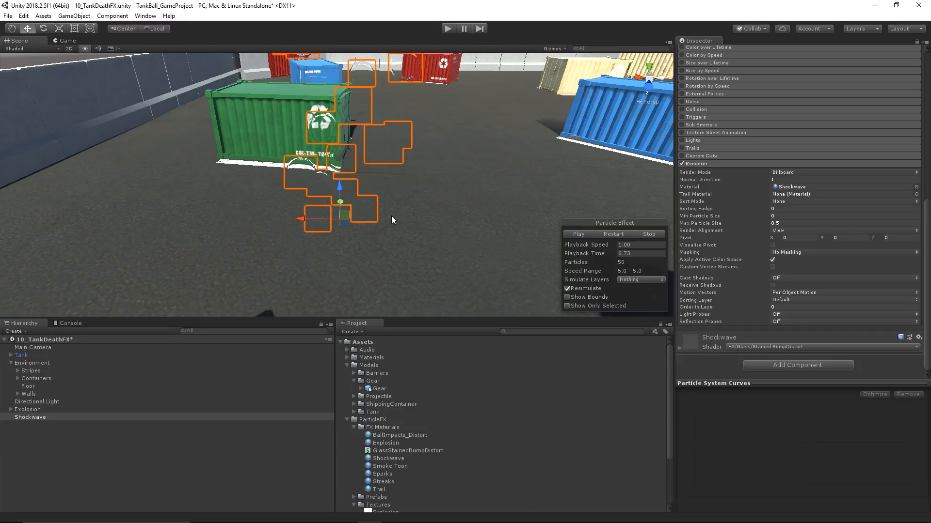
pyautogui.scroll(4, 799, 230)
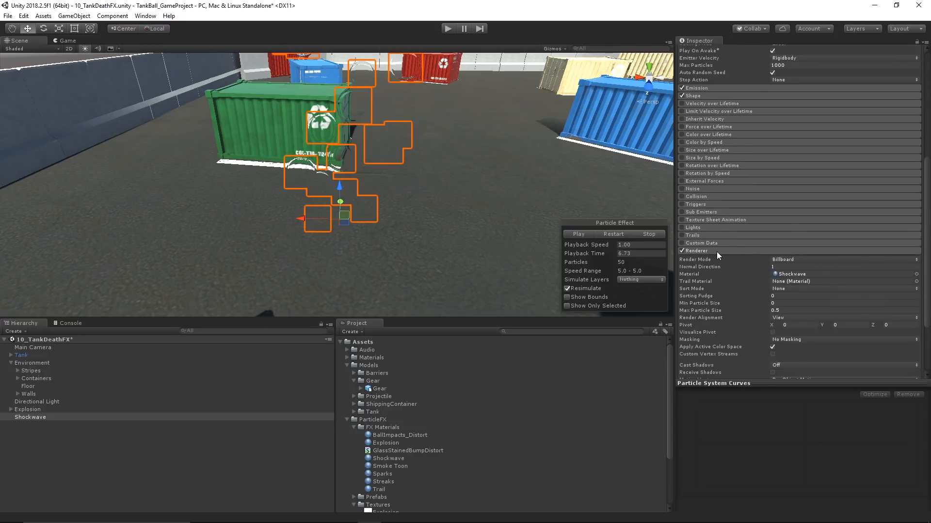
pyautogui.scroll(10, 722, 253)
pyautogui.moveTo(734, 237)
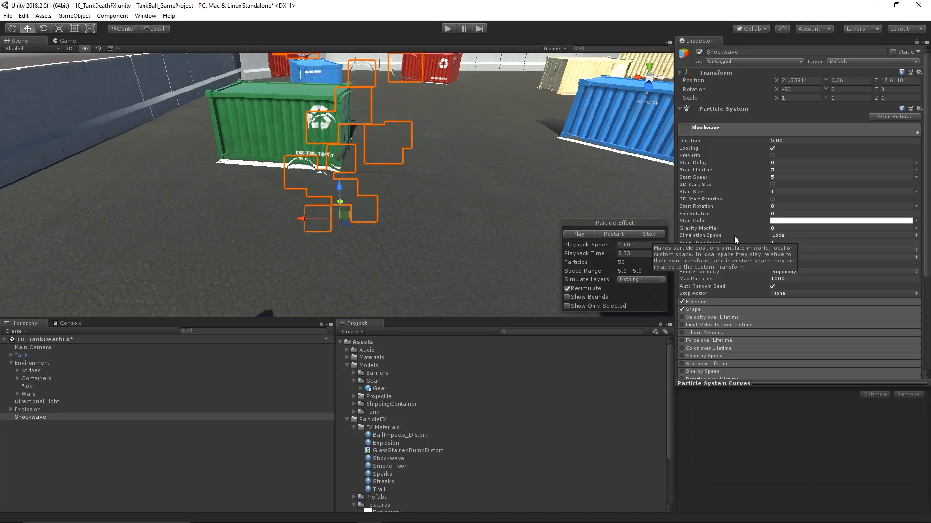
pyautogui.click(854, 140)
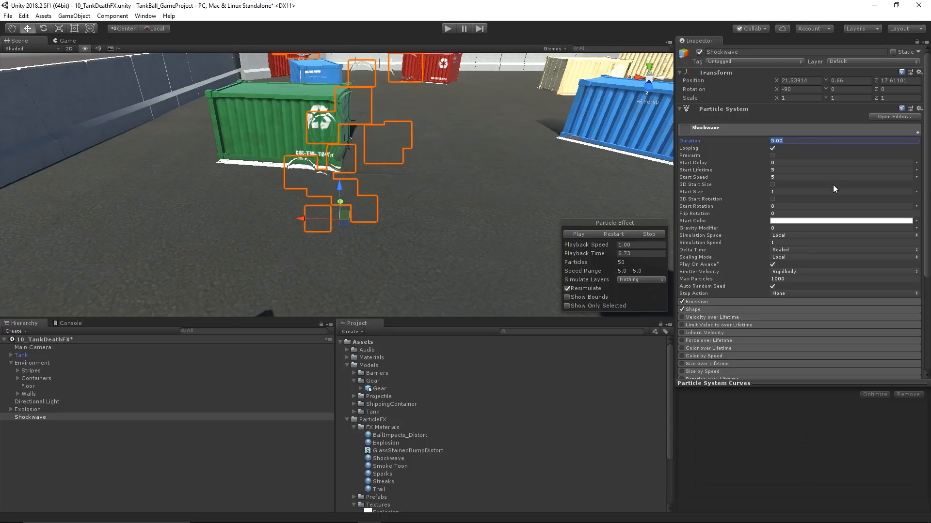
pyautogui.write('1')
pyautogui.click(792, 170)
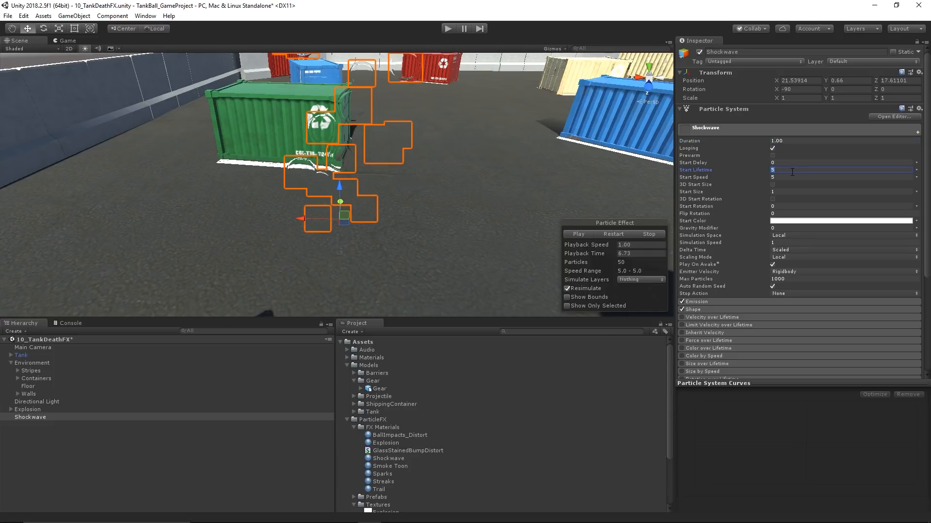
pyautogui.write('.5')
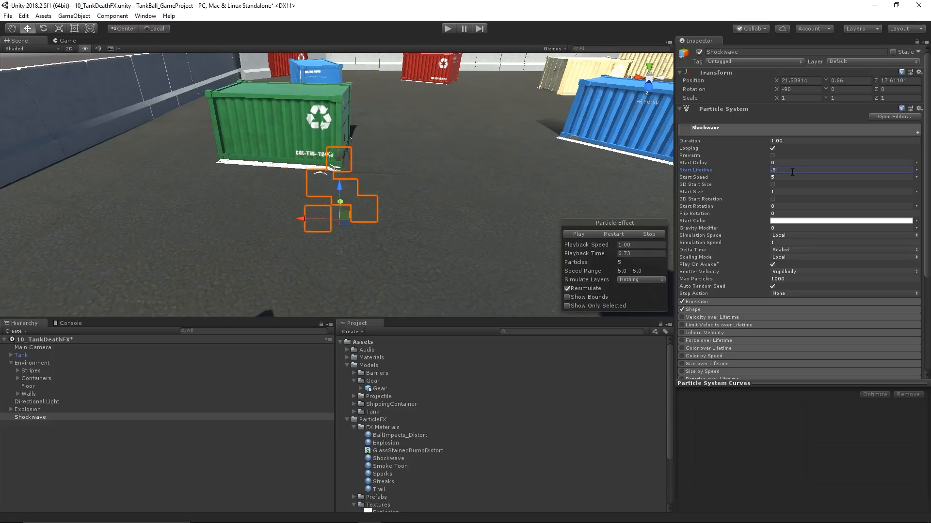
pyautogui.click(781, 178)
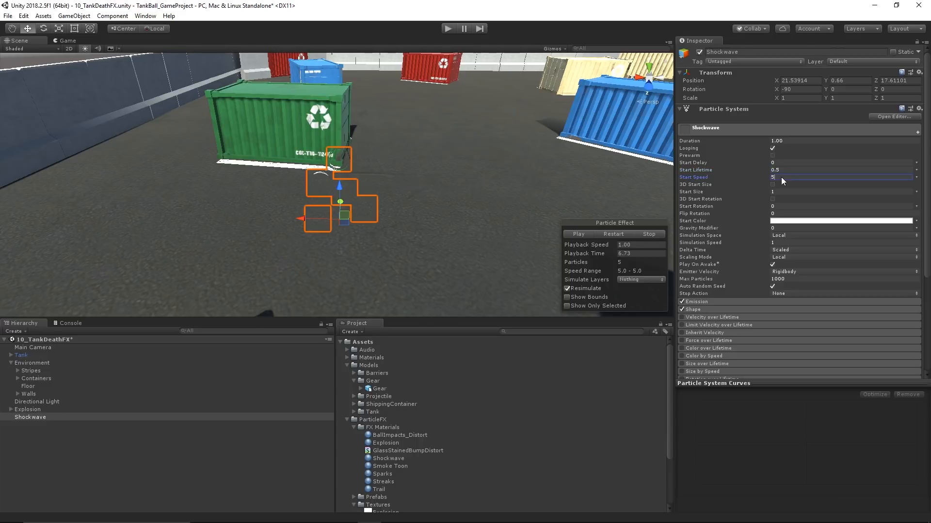
pyautogui.write('0')
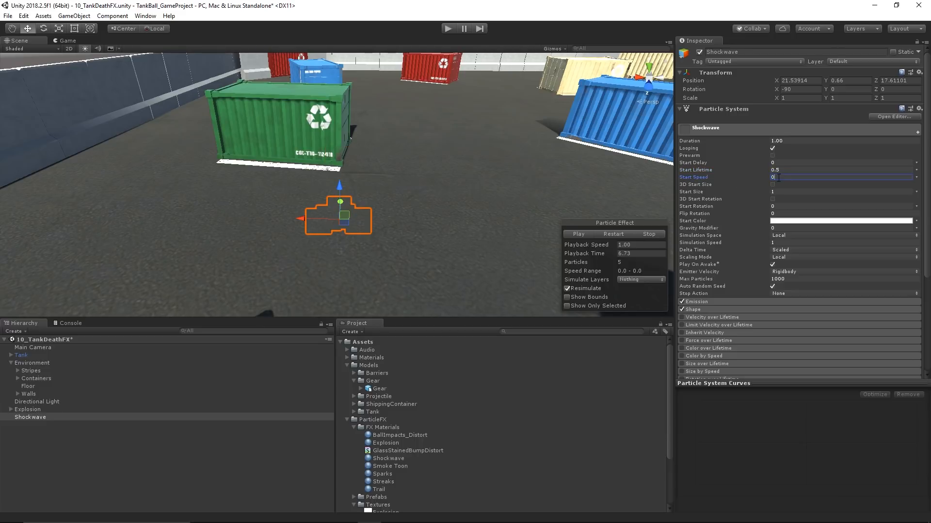
# Limit the Shockwave to 5 max particles and set its emission rate over time to 0
pyautogui.scroll(-3, 790, 182)
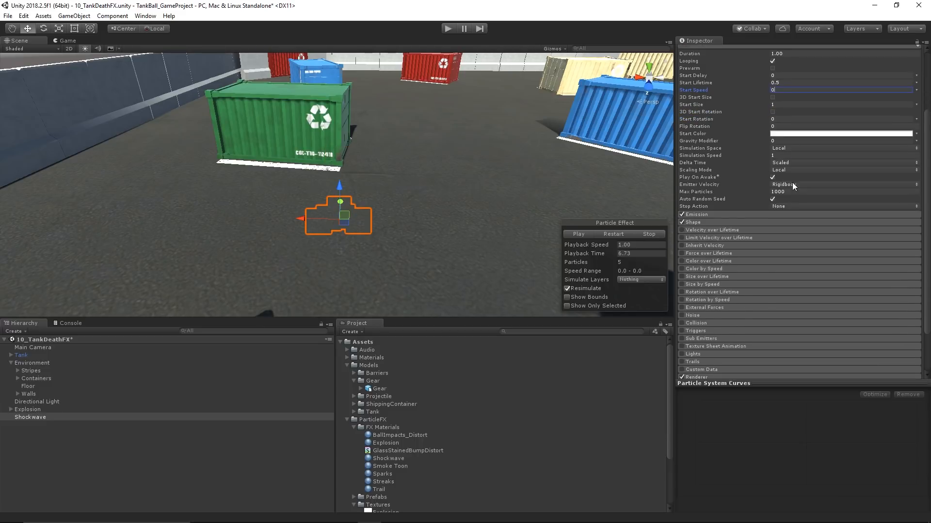
pyautogui.click(790, 192)
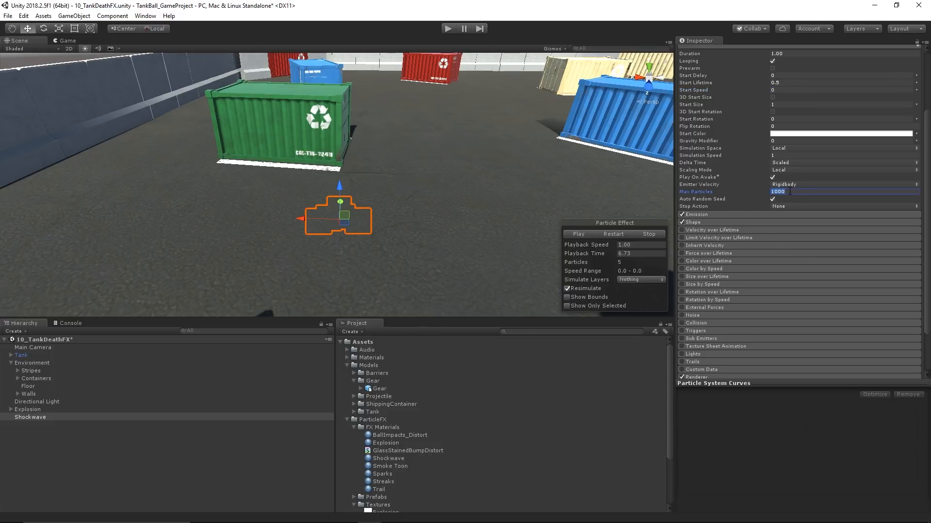
pyautogui.write('5')
pyautogui.click(716, 214)
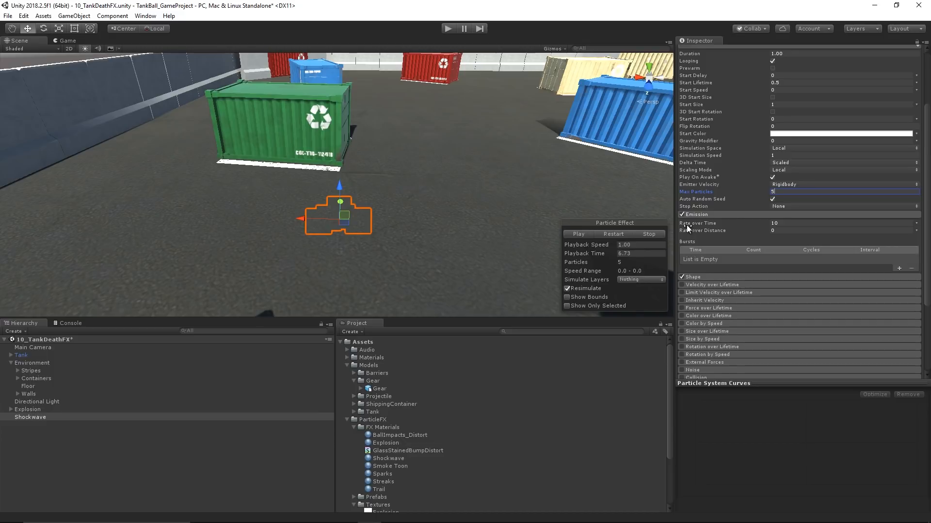
pyautogui.click(786, 223)
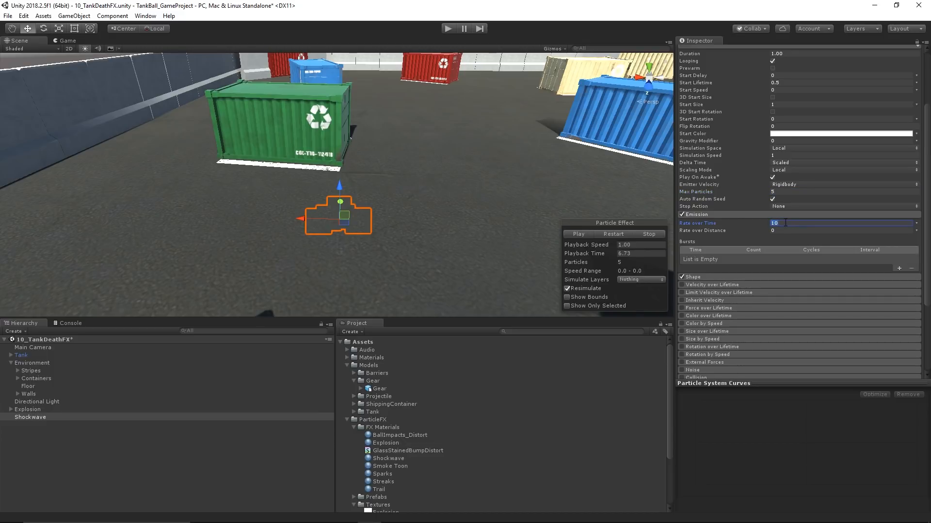
pyautogui.write('0')
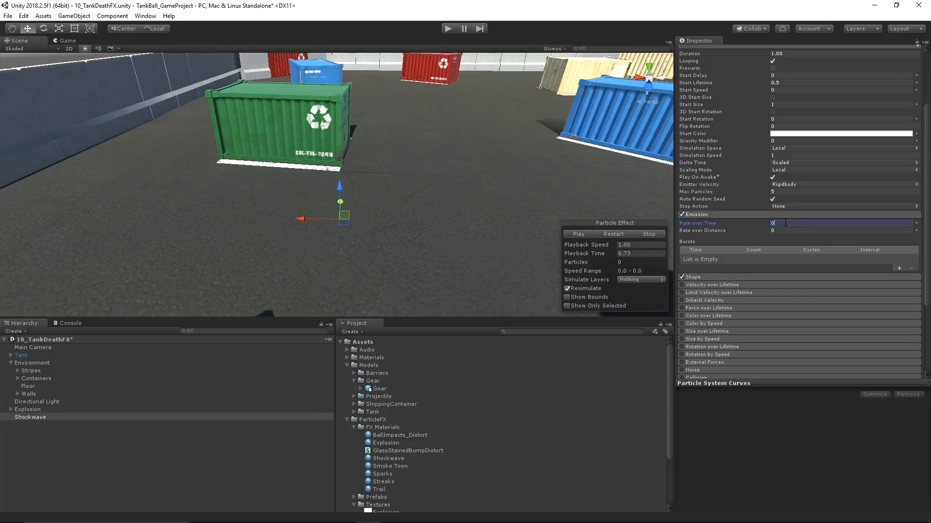
# Add an emission burst of 3 particles at time 0 to the Shockwave particle system
pyautogui.click(900, 268)
pyautogui.click(761, 257)
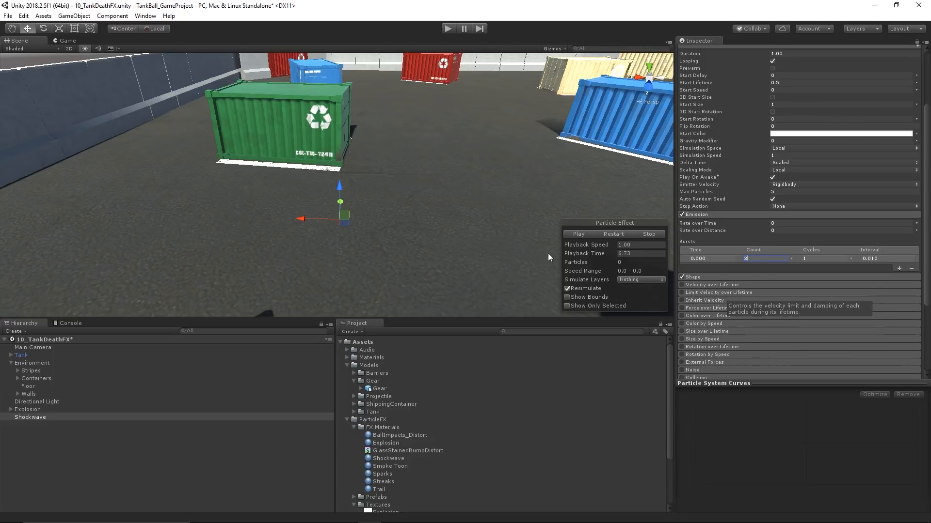
pyautogui.scroll(3, 498, 240)
pyautogui.moveTo(498, 240); pyautogui.dragTo(427, 243, button='right')
pyautogui.moveTo(474, 230); pyautogui.dragTo(391, 222, button='middle')
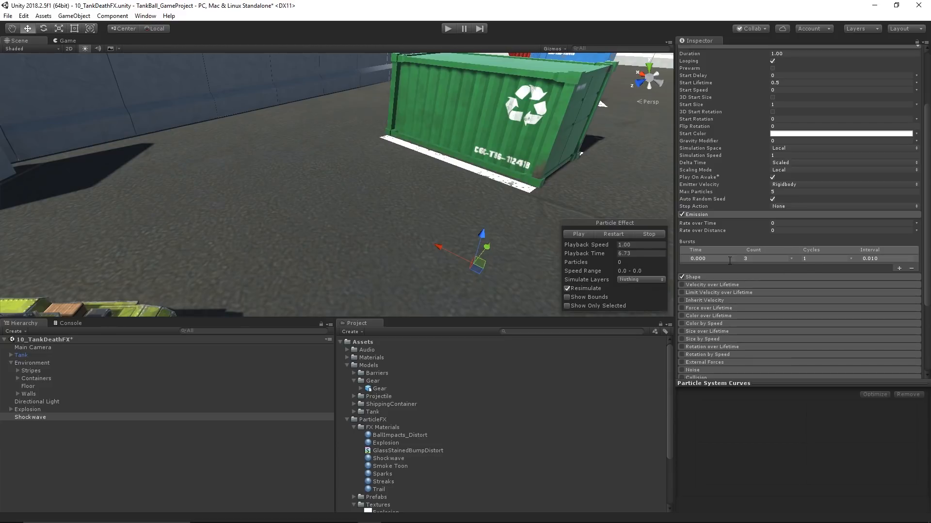
pyautogui.moveTo(420, 167); pyautogui.dragTo(343, 126, button='middle')
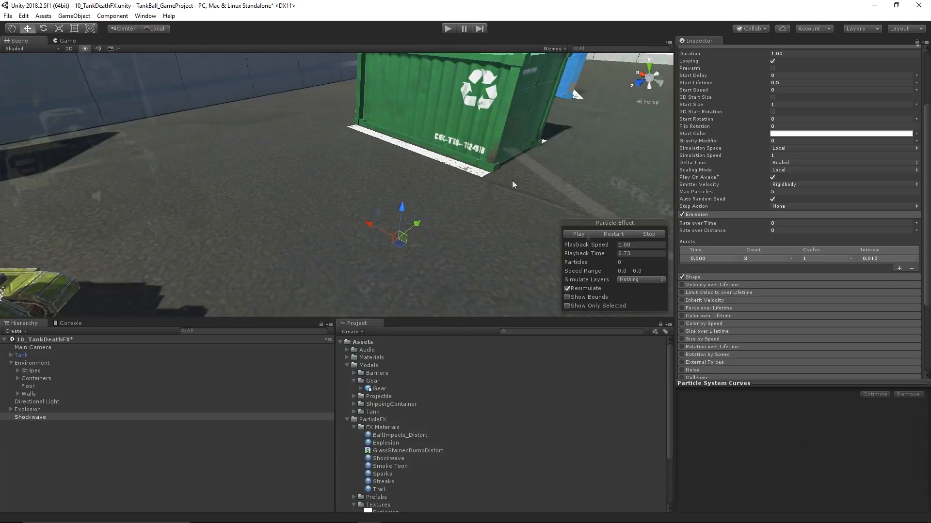
pyautogui.keyDown('alt'); pyautogui.moveTo(512, 180); pyautogui.dragTo(398, 155); pyautogui.keyUp('alt')
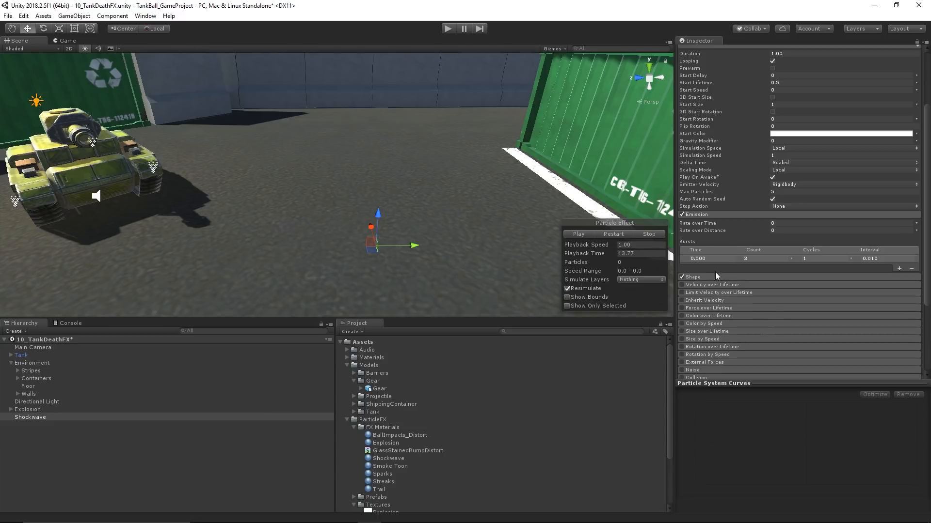
# Disable the Shockwave's Shape module, preview the effect and collapse the Emission settings
pyautogui.click(681, 277)
pyautogui.click(578, 234)
pyautogui.click(581, 235)
pyautogui.click(737, 214)
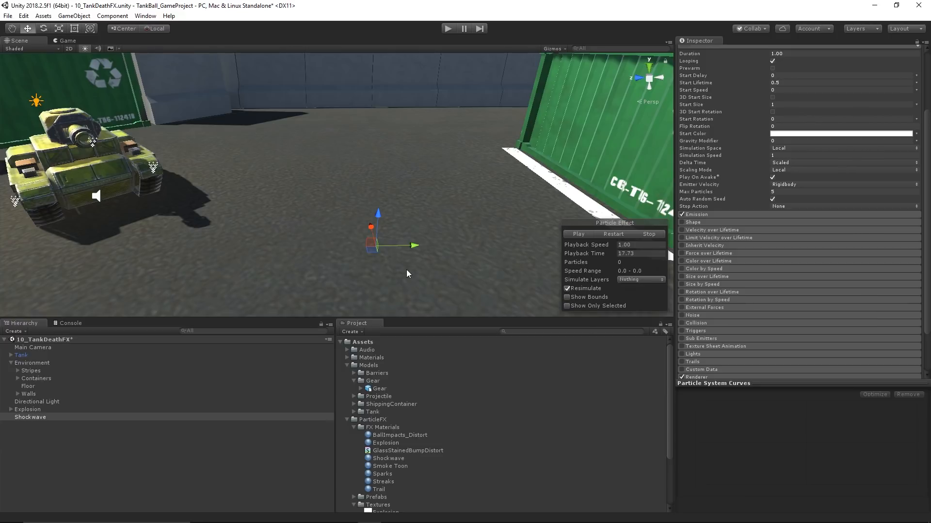
# Enable Size over Lifetime on the Shockwave with a linear curve rising from 0 to 1 and preview it
pyautogui.click(682, 276)
pyautogui.click(695, 276)
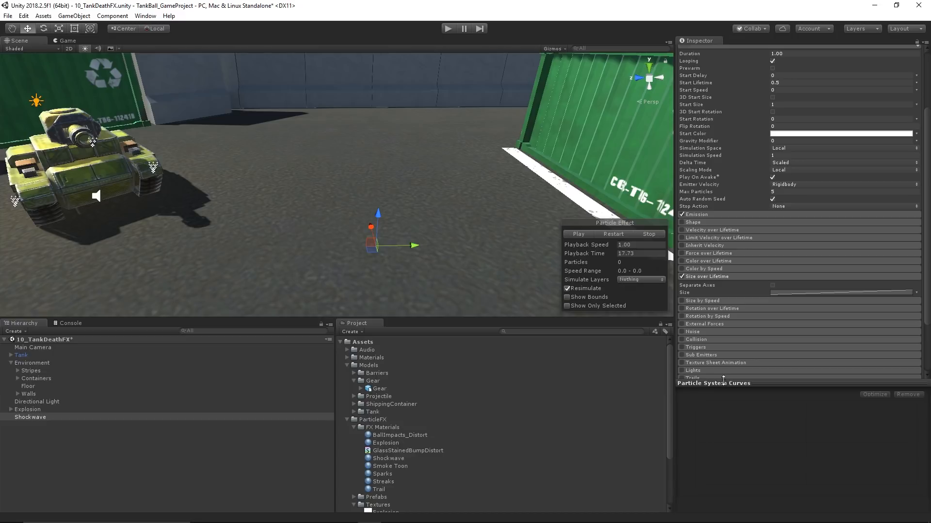
pyautogui.moveTo(723, 380); pyautogui.dragTo(726, 325)
pyautogui.click(795, 293)
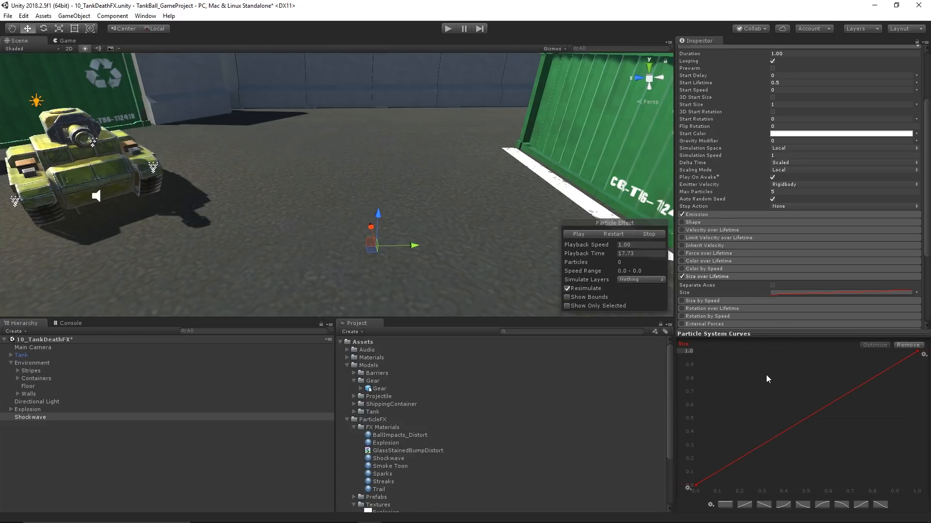
pyautogui.click(579, 234)
pyautogui.scroll(-10, 487, 186)
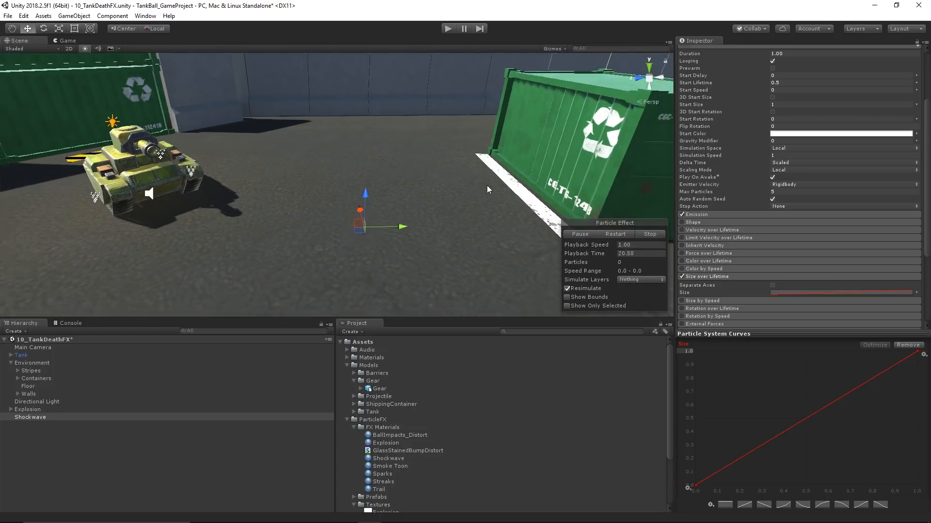
pyautogui.moveTo(487, 185); pyautogui.dragTo(452, 181, button='middle')
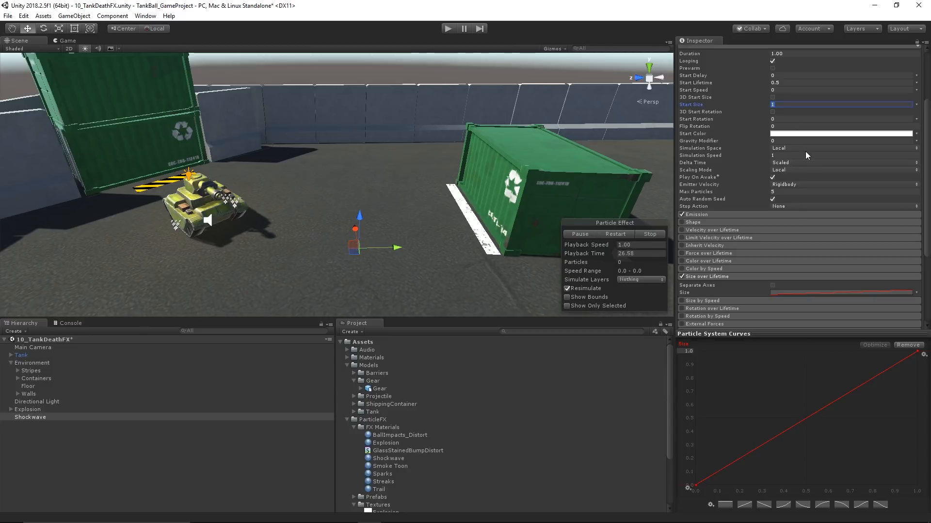
# Set the Shockwave's start size to 10 and pause the preview after viewing it beside the tank
pyautogui.write('10')
pyautogui.moveTo(557, 157); pyautogui.dragTo(436, 173, button='right')
pyautogui.moveTo(560, 173); pyautogui.dragTo(361, 111, button='middle')
pyautogui.moveTo(639, 135); pyautogui.dragTo(504, 152, button='right')
pyautogui.moveTo(504, 153); pyautogui.dragTo(503, 153, button='middle')
pyautogui.moveTo(502, 152); pyautogui.dragTo(455, 185, button='right')
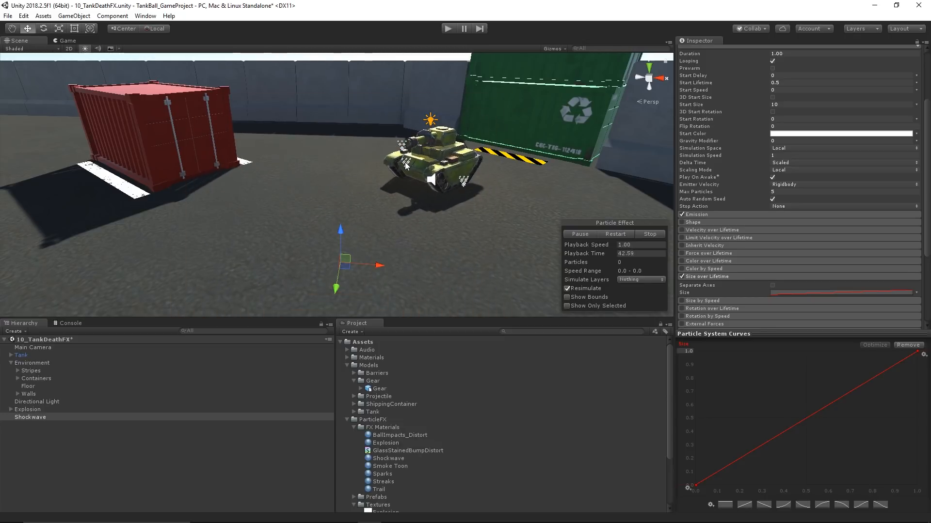
pyautogui.click(588, 234)
# Set the render alignment of the Shockwave's renderer to Local
pyautogui.scroll(-5, 777, 164)
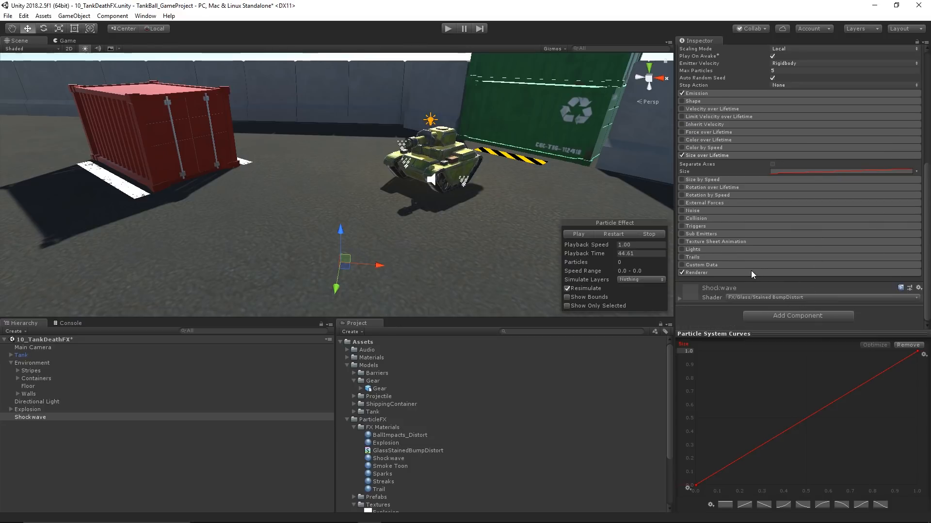
pyautogui.click(751, 273)
pyautogui.scroll(-6, 773, 234)
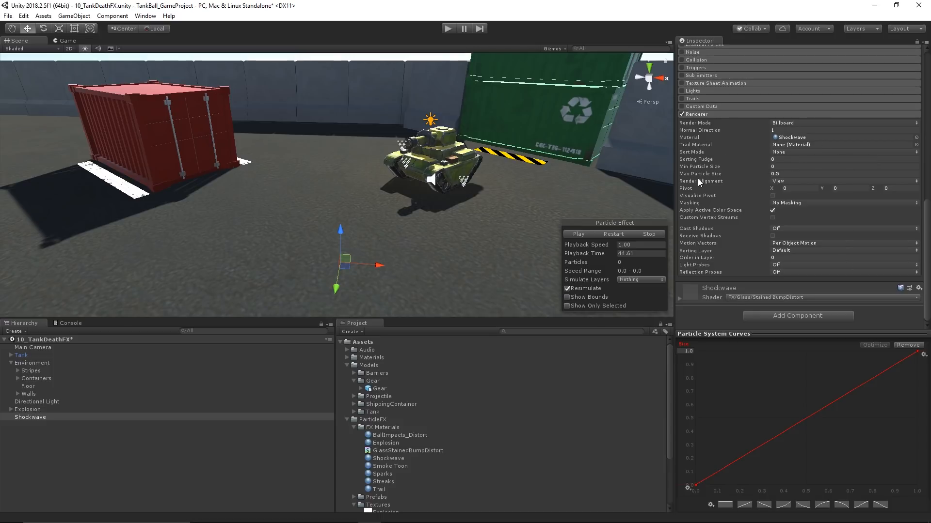
pyautogui.click(781, 182)
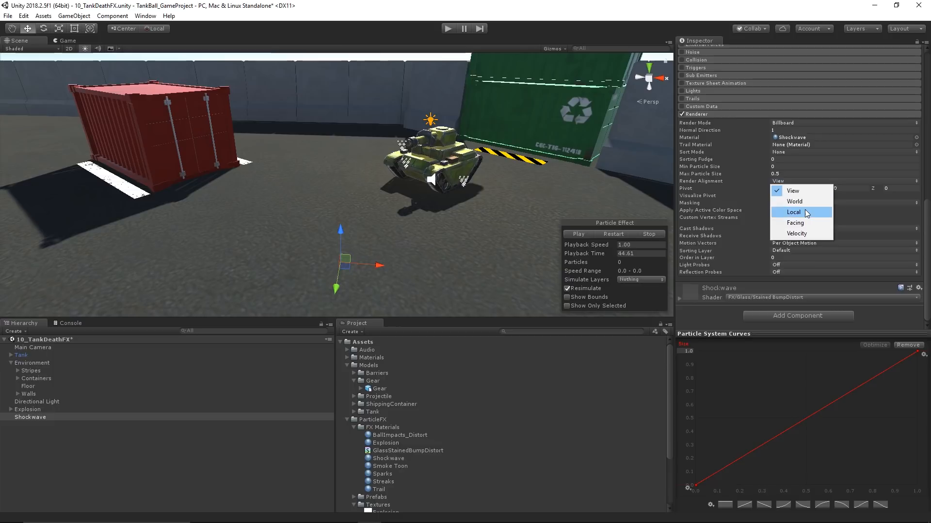
pyautogui.click(785, 214)
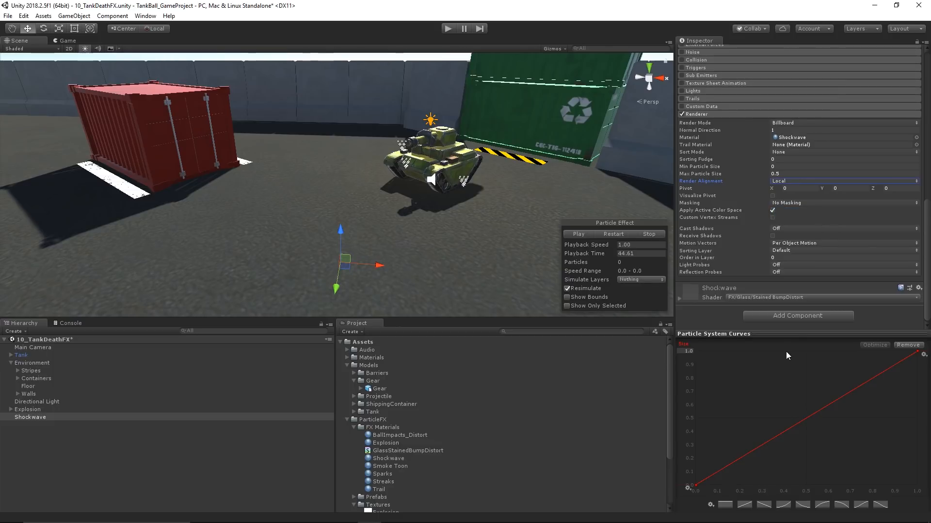
# Play the Shockwave and examine the orientation of its particles from above and below
pyautogui.click(578, 236)
pyautogui.moveTo(548, 232); pyautogui.dragTo(431, 195, button='right')
pyautogui.moveTo(431, 195); pyautogui.dragTo(406, 158, button='middle')
pyautogui.moveTo(406, 158); pyautogui.dragTo(398, 223, button='right')
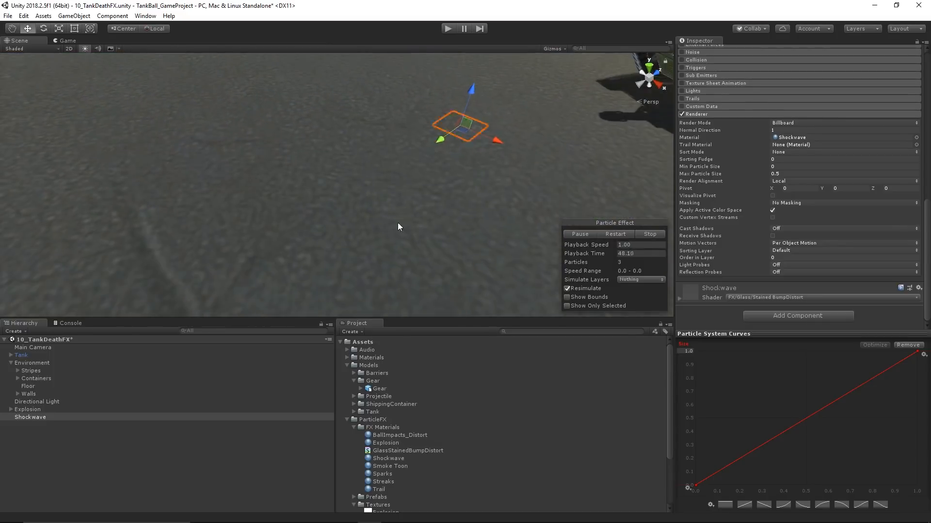
pyautogui.moveTo(404, 160); pyautogui.dragTo(356, 146, button='middle')
pyautogui.moveTo(418, 225); pyautogui.dragTo(386, 184, button='right')
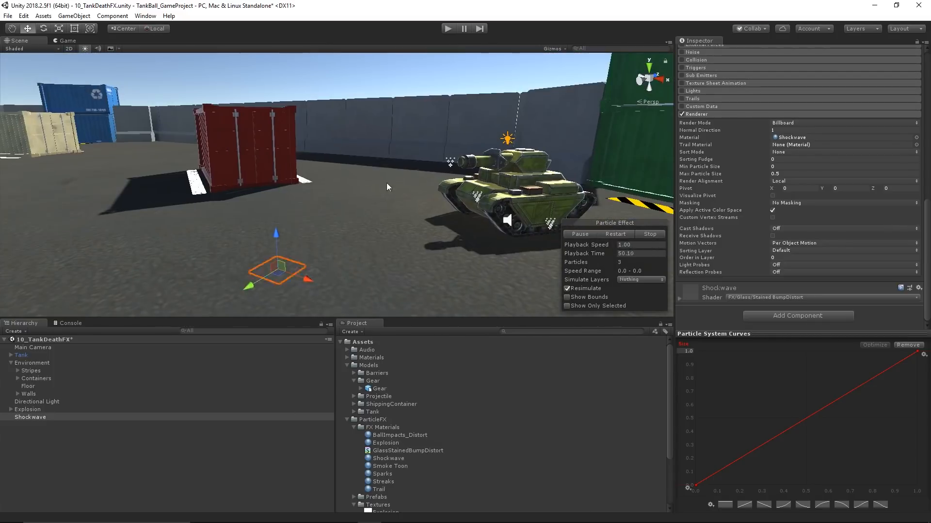
pyautogui.moveTo(329, 256); pyautogui.dragTo(347, 210, button='right')
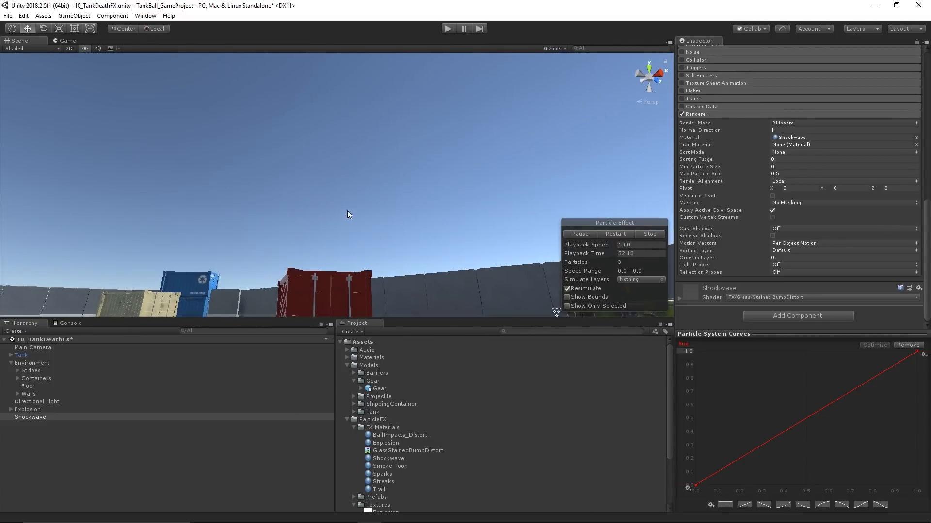
pyautogui.moveTo(347, 211)
pyautogui.mouseDown(button='middle')
pyautogui.moveTo(318, 129)
pyautogui.moveTo(344, 214)
pyautogui.mouseUp(button='middle')
pyautogui.moveTo(344, 214); pyautogui.dragTo(341, 288, button='right')
pyautogui.moveTo(399, 232); pyautogui.dragTo(400, 266, button='middle')
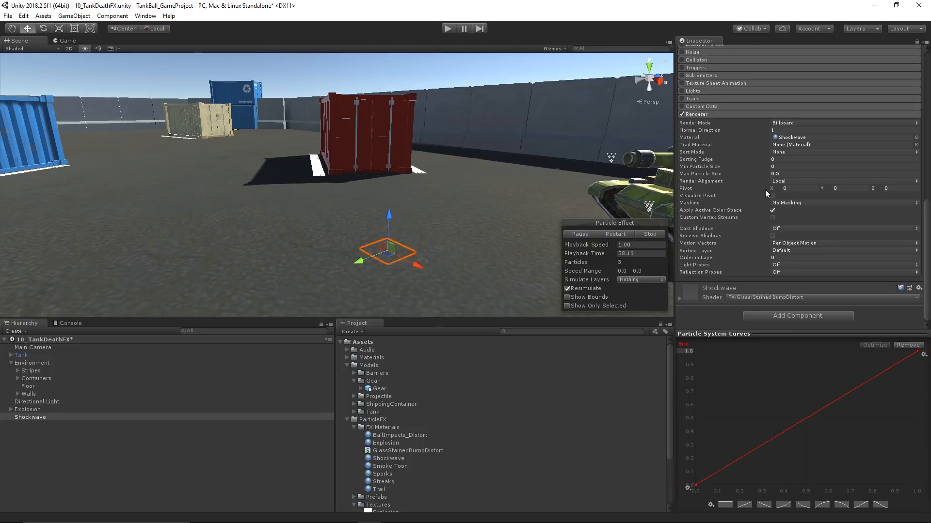
# Set the Shockwave's X rotation to 90 and check the effect on the ground from above
pyautogui.scroll(8, 764, 190)
pyautogui.scroll(5, 764, 188)
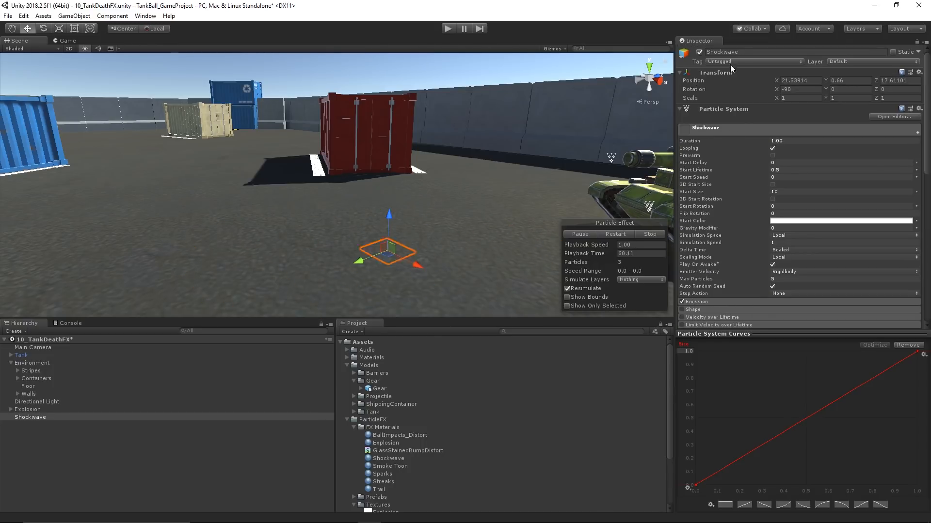
pyautogui.click(803, 90)
pyautogui.write('90')
pyautogui.moveTo(450, 158); pyautogui.dragTo(471, 170, button='right')
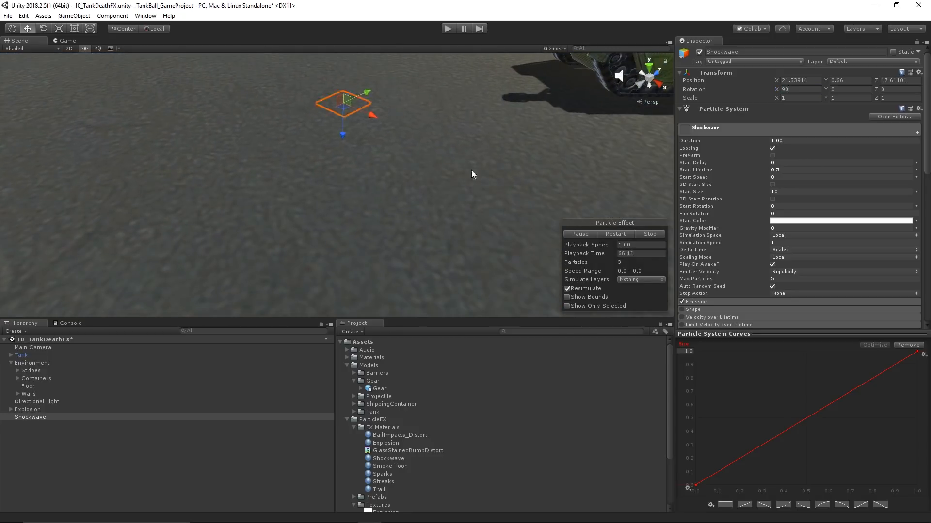
pyautogui.scroll(-10, 475, 156)
pyautogui.moveTo(469, 156); pyautogui.dragTo(444, 212, button='middle')
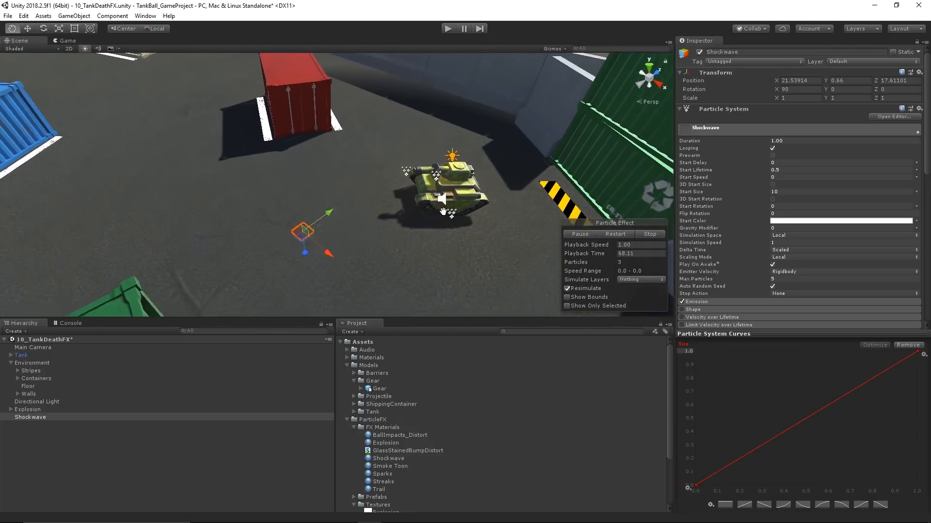
pyautogui.keyDown('alt'); pyautogui.moveTo(394, 195); pyautogui.dragTo(482, 198); pyautogui.keyUp('alt')
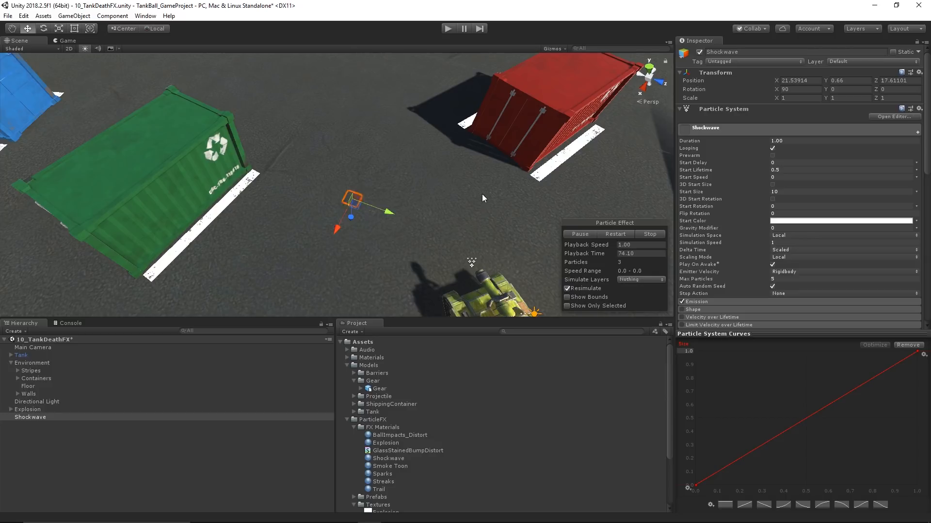
# Enable Color over Lifetime on the Shockwave particle system and expand its settings
pyautogui.moveTo(728, 333); pyautogui.dragTo(733, 380)
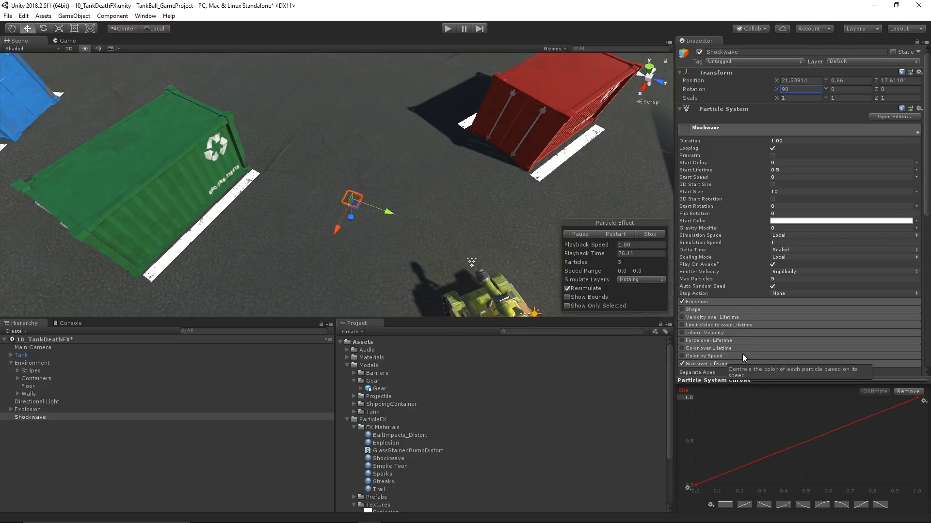
pyautogui.scroll(-4, 759, 208)
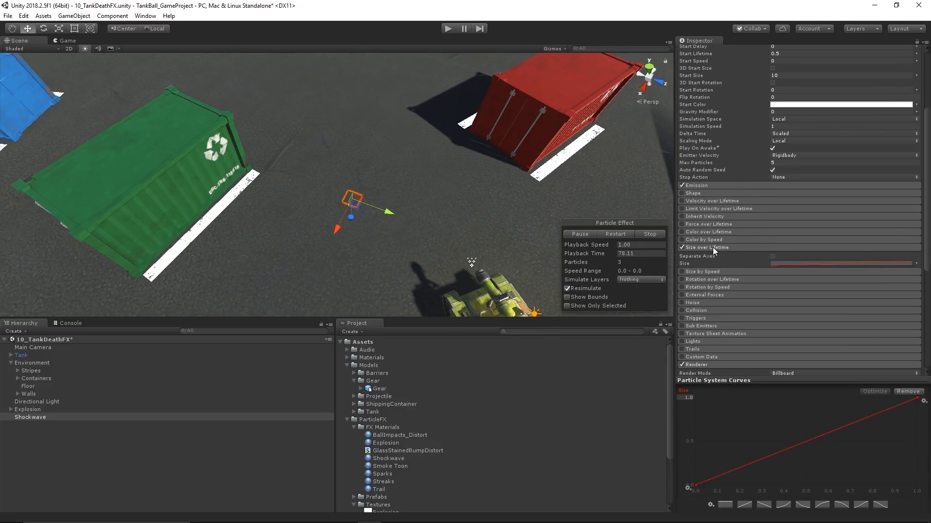
pyautogui.click(681, 231)
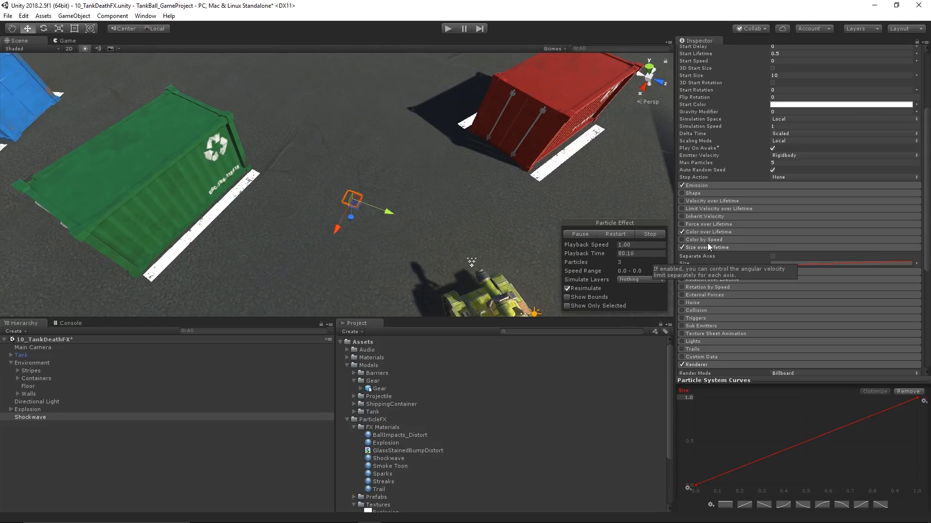
pyautogui.click(700, 232)
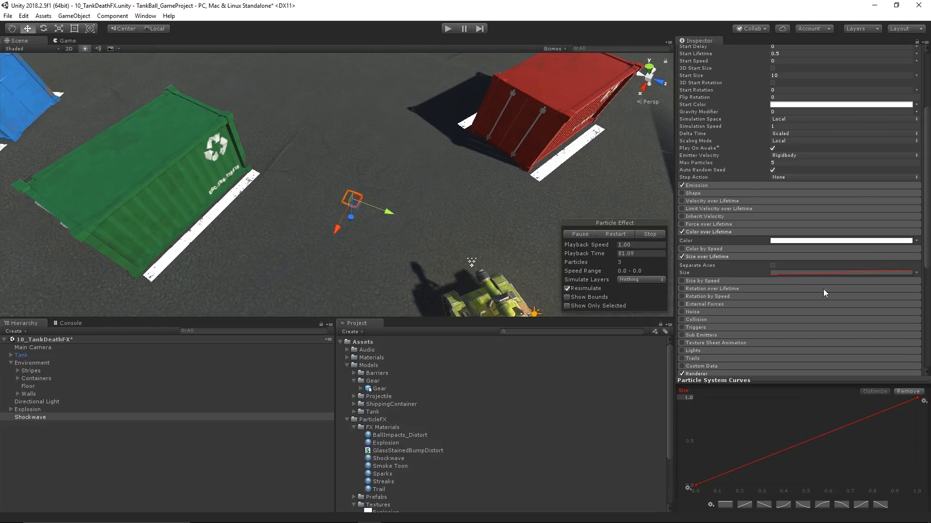
# Add opaque alpha keys at 25% and 75% to the lifetime color gradient and set both end keys to alpha 0
pyautogui.click(804, 240)
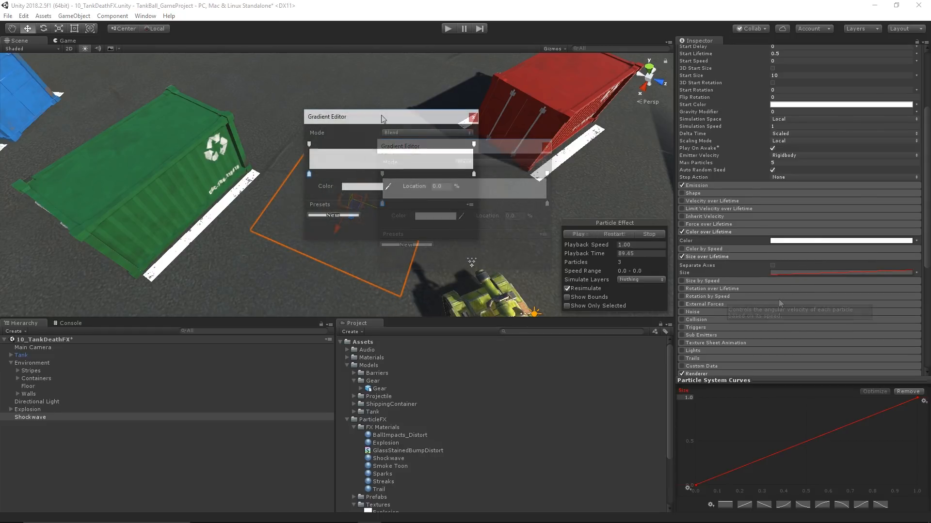
pyautogui.click(310, 144)
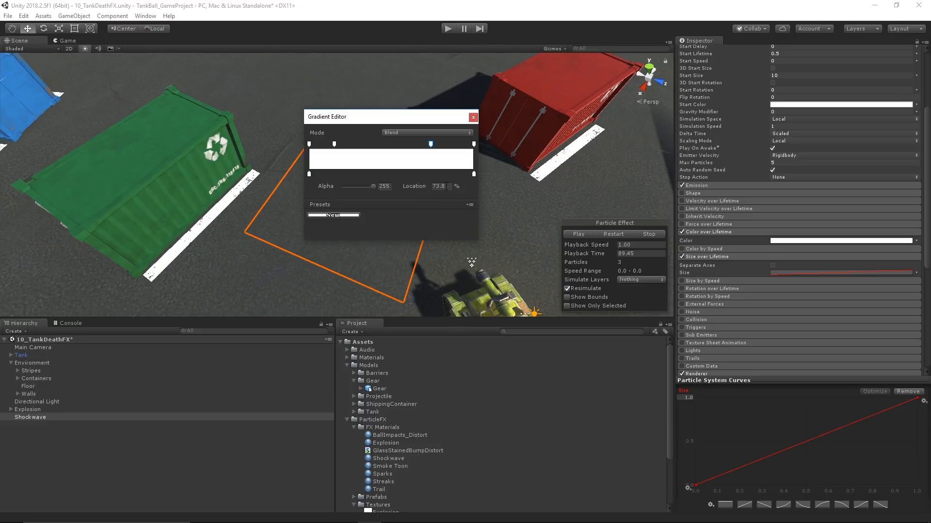
pyautogui.write('75')
pyautogui.write('25')
pyautogui.click(310, 145)
pyautogui.moveTo(373, 186); pyautogui.dragTo(333, 186)
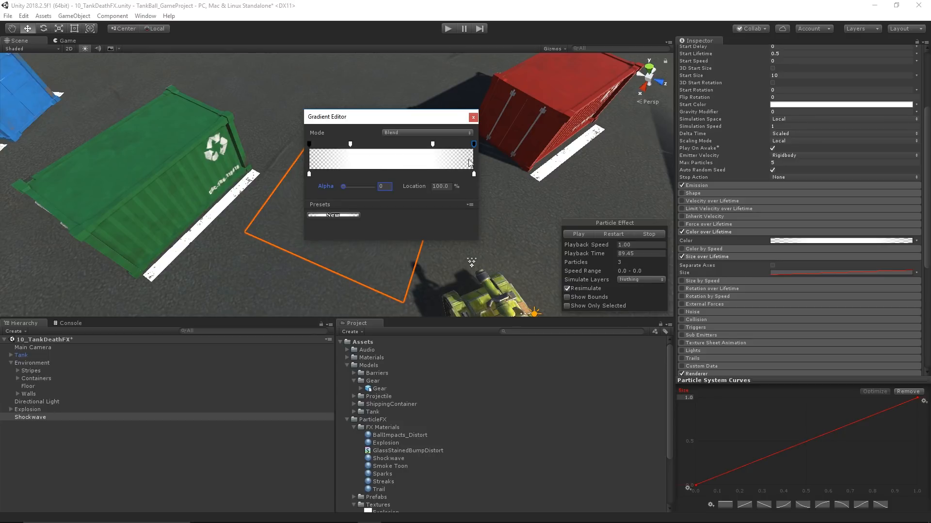
pyautogui.click(473, 117)
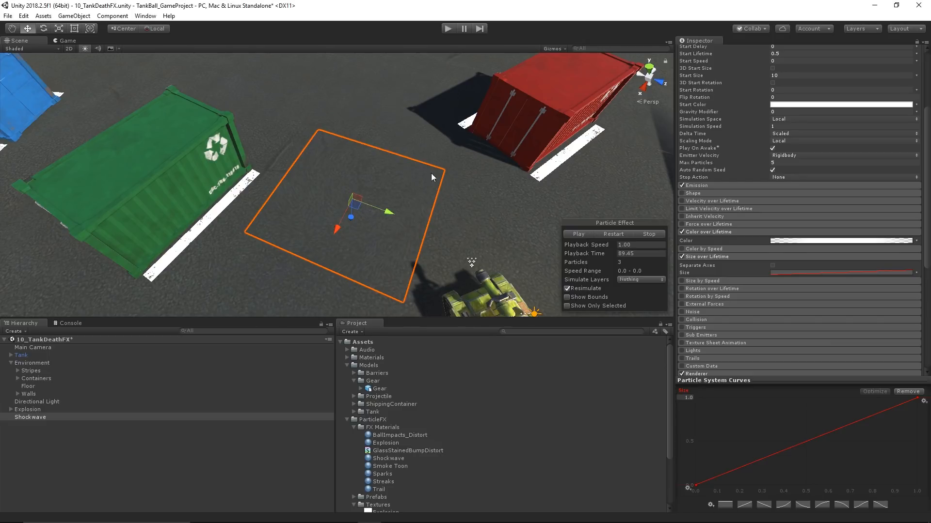
# Play the Shockwave to check its fade near the tank, and collapse the Color over Lifetime settings
pyautogui.click(578, 234)
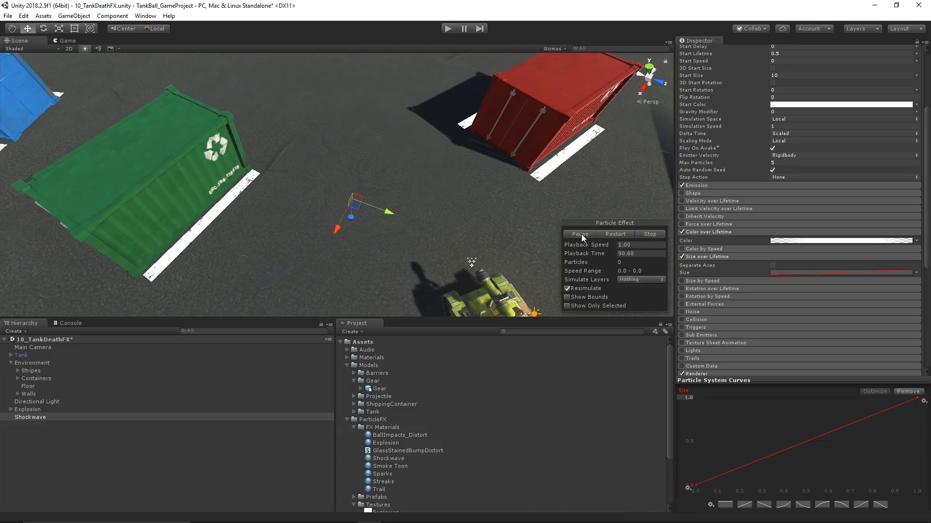
pyautogui.scroll(-3, 428, 152)
pyautogui.keyDown('alt'); pyautogui.moveTo(428, 153); pyautogui.dragTo(369, 158); pyautogui.keyUp('alt')
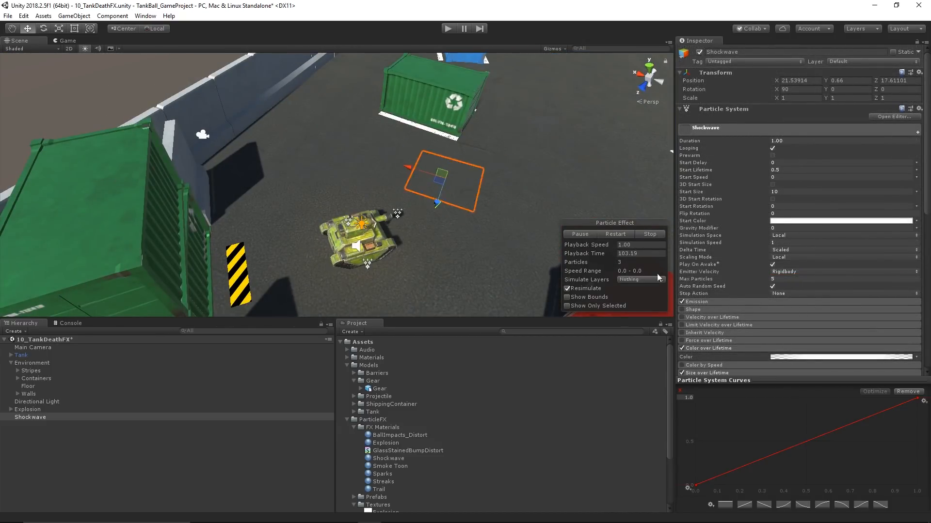
pyautogui.click(711, 349)
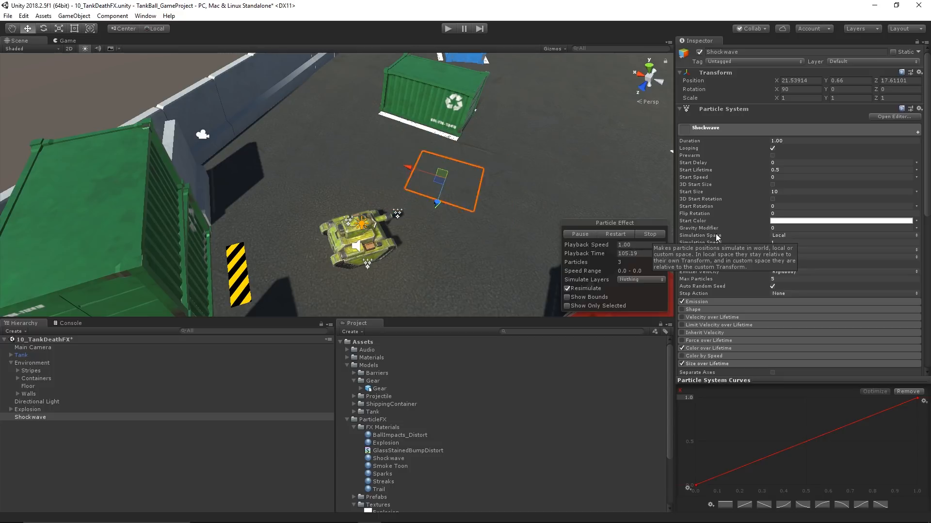
# Make the Shockwave particle system a child of the Explosion object
pyautogui.moveTo(495, 183); pyautogui.dragTo(418, 235, button='middle')
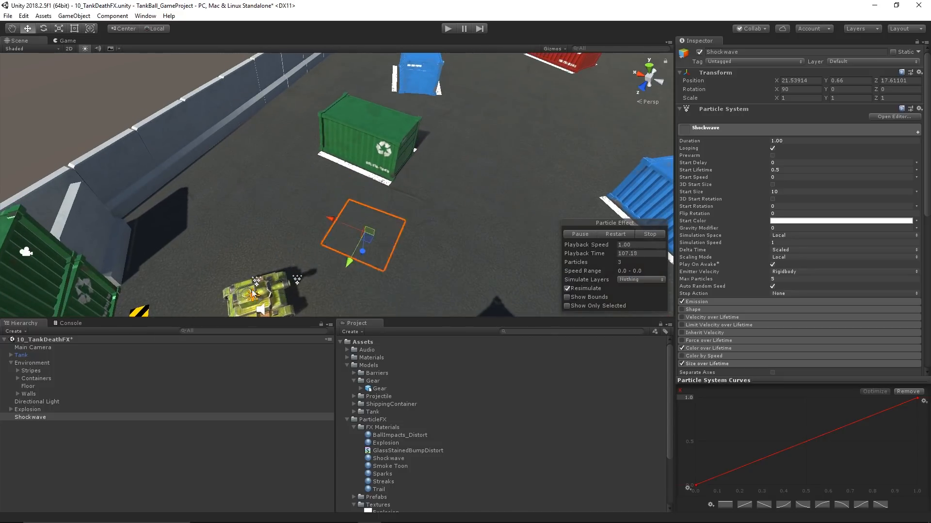
pyautogui.moveTo(51, 417); pyautogui.dragTo(49, 409)
pyautogui.moveTo(307, 239); pyautogui.dragTo(310, 176, button='middle')
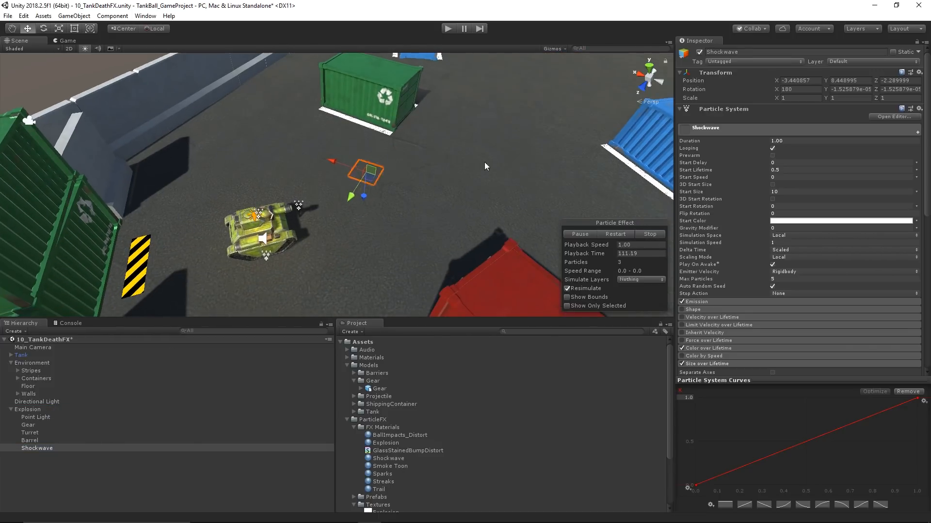
# Set the Shockwave's position to 0 on the X, Y and Z axes
pyautogui.click(804, 81)
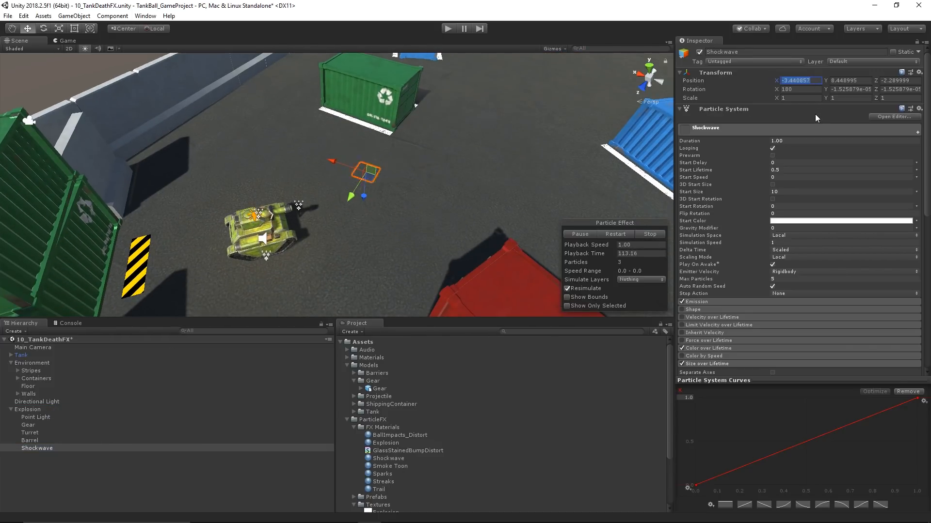
pyautogui.write('0')
pyautogui.press('Tab')
pyautogui.write('0')
pyautogui.press('Tab')
pyautogui.write('0')
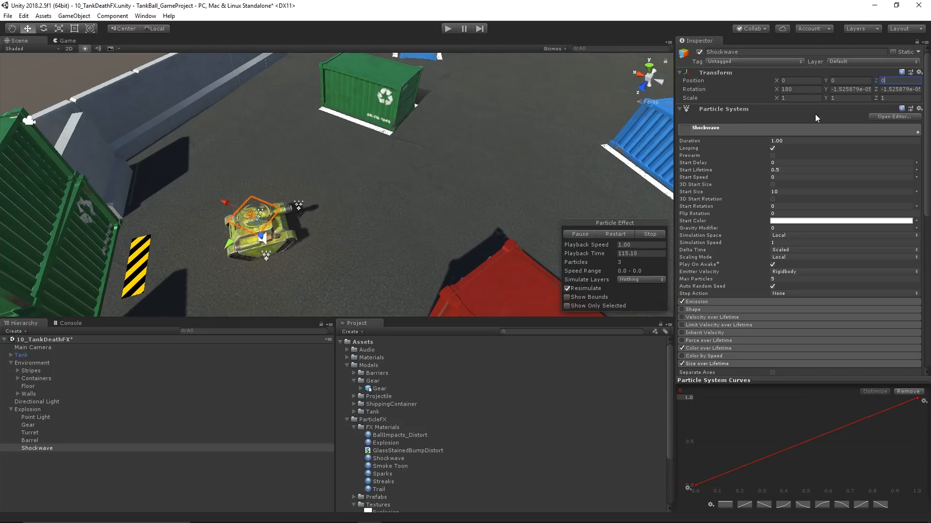
# Lower the Shockwave to the ground beneath the tank, to a Z position of about -2.77, and disable its looping
pyautogui.moveTo(511, 192); pyautogui.dragTo(418, 205, button='right')
pyautogui.moveTo(418, 205); pyautogui.dragTo(374, 98, button='middle')
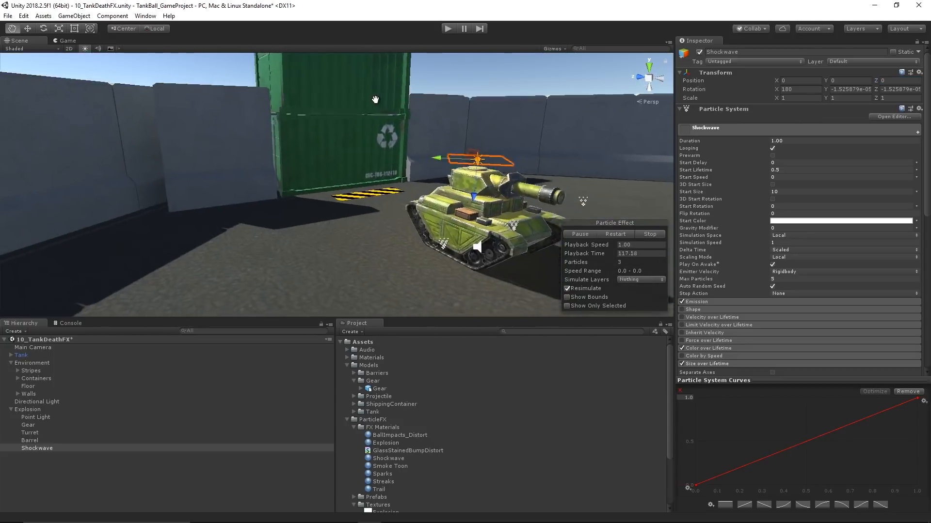
pyautogui.keyDown('alt'); pyautogui.moveTo(373, 97); pyautogui.dragTo(363, 100); pyautogui.keyUp('alt')
pyautogui.moveTo(434, 183); pyautogui.dragTo(426, 269)
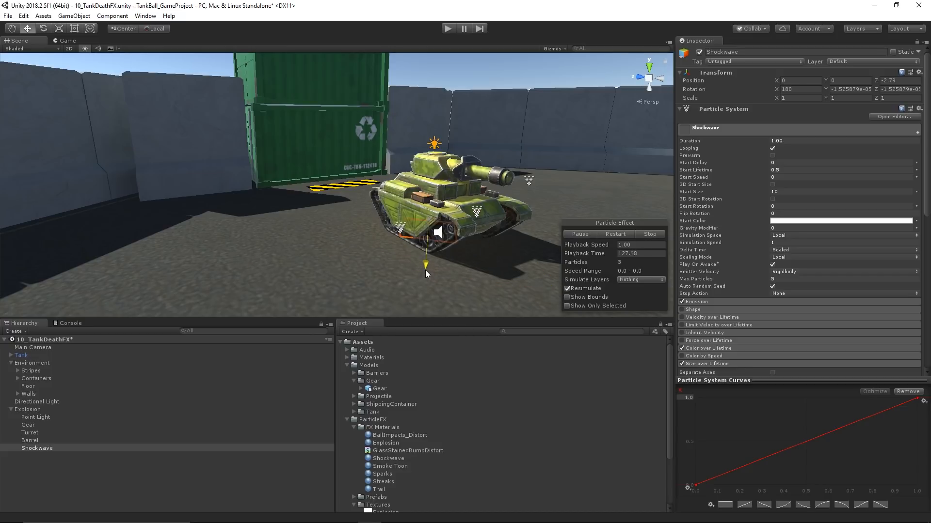
pyautogui.scroll(-10, 423, 194)
pyautogui.keyDown('alt'); pyautogui.moveTo(422, 194); pyautogui.dragTo(444, 219); pyautogui.keyUp('alt')
pyautogui.scroll(5, 444, 219)
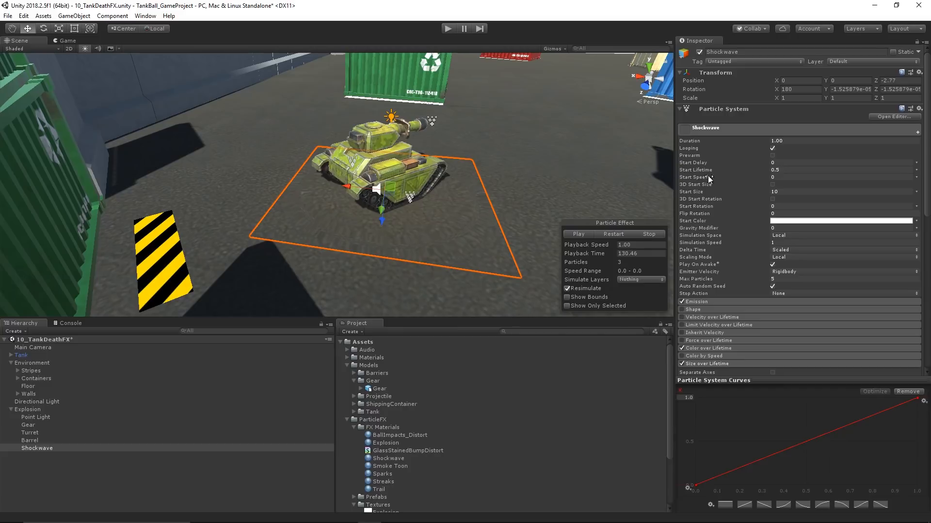
pyautogui.click(773, 148)
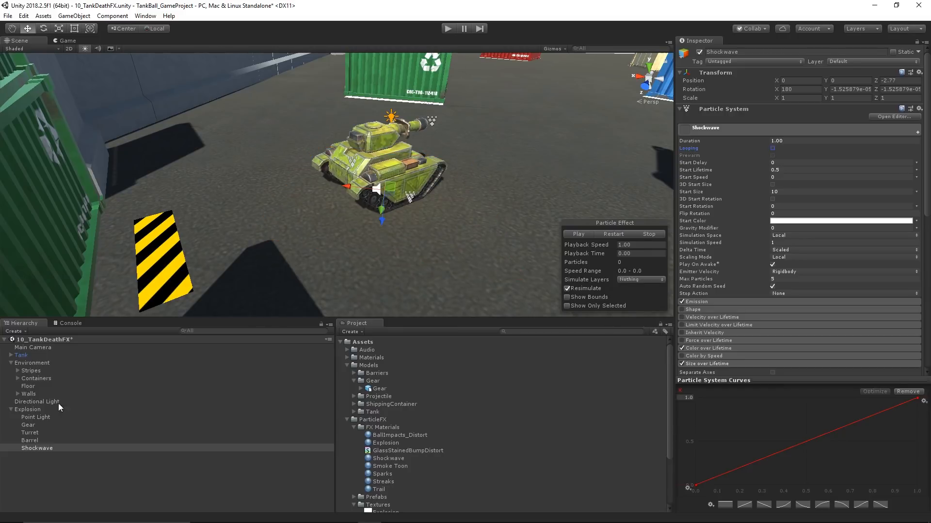
# Frame the Explosion object and replay the complete effect around the tank
pyautogui.click(35, 408)
pyautogui.press('f')
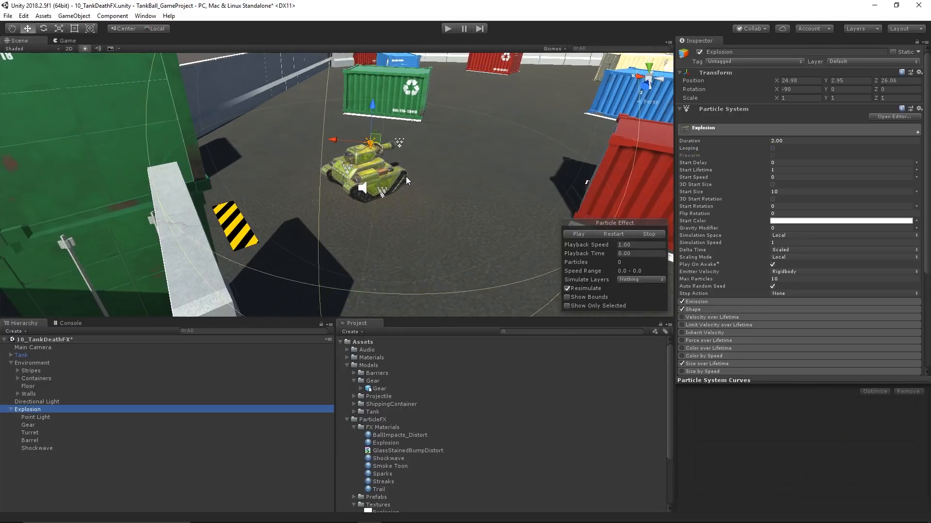
pyautogui.click(580, 235)
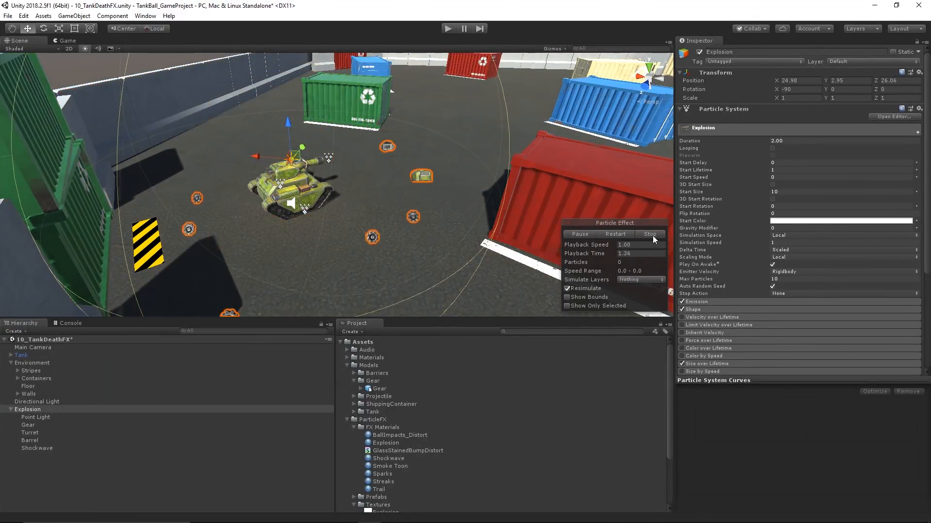
pyautogui.click(653, 236)
pyautogui.click(571, 234)
pyautogui.moveTo(606, 178); pyautogui.dragTo(451, 182, button='middle')
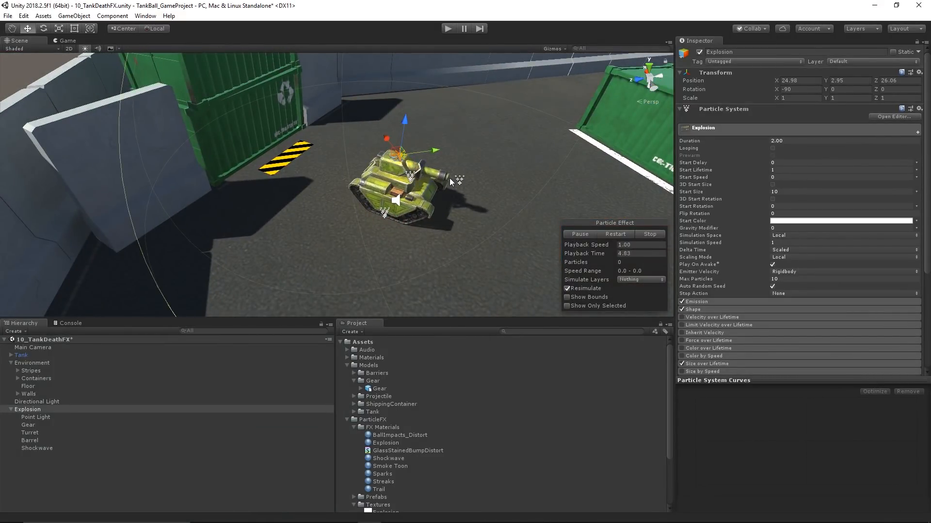
# Set the start delay of the Gear, Turret and Barrel particle systems together to 0.15 and preview them
pyautogui.click(30, 425)
pyautogui.keyDown('shift'); pyautogui.click(29, 441); pyautogui.keyUp('shift')
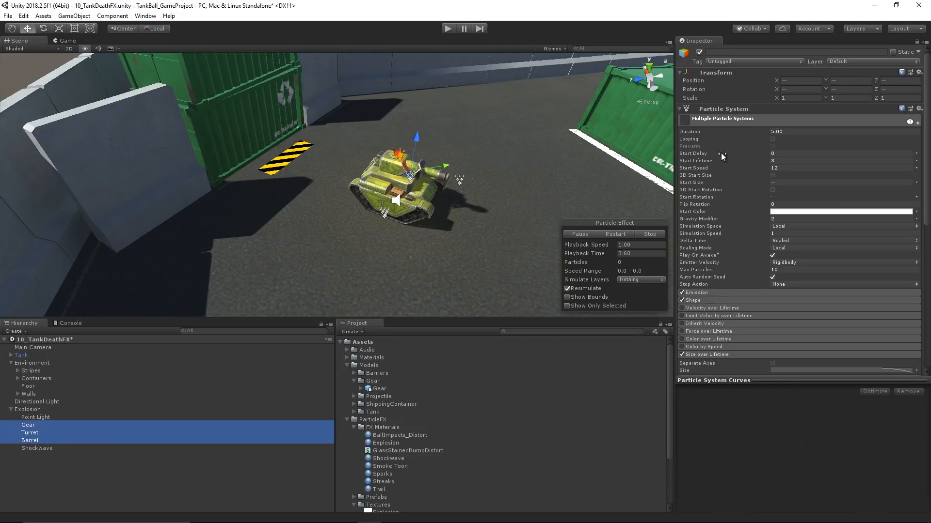
pyautogui.click(786, 154)
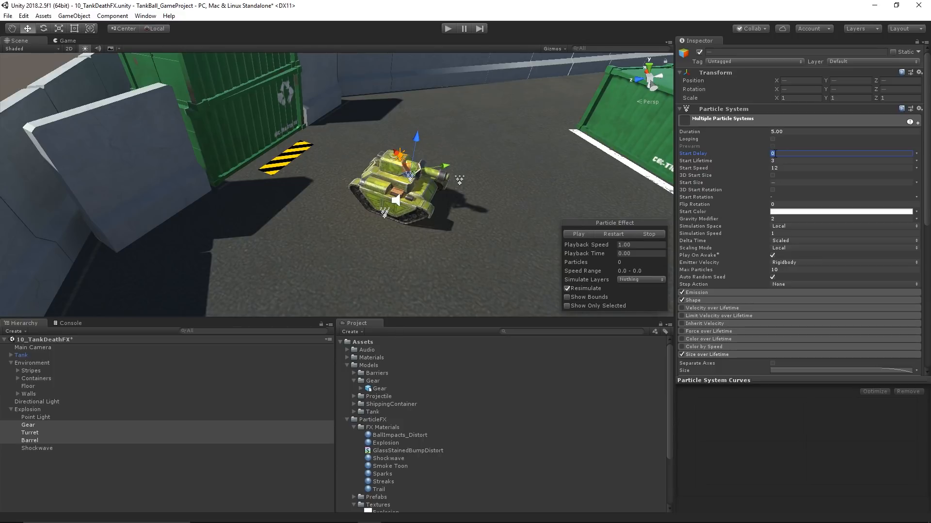
pyautogui.click(582, 234)
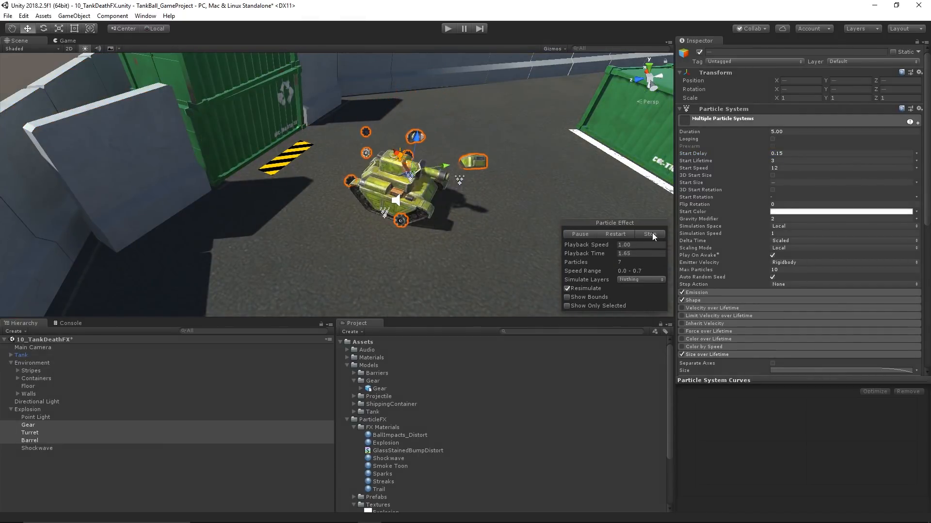
# Replay the complete Explosion effect from several viewing angles to check the debris timing and the shockwave's spread
pyautogui.click(29, 410)
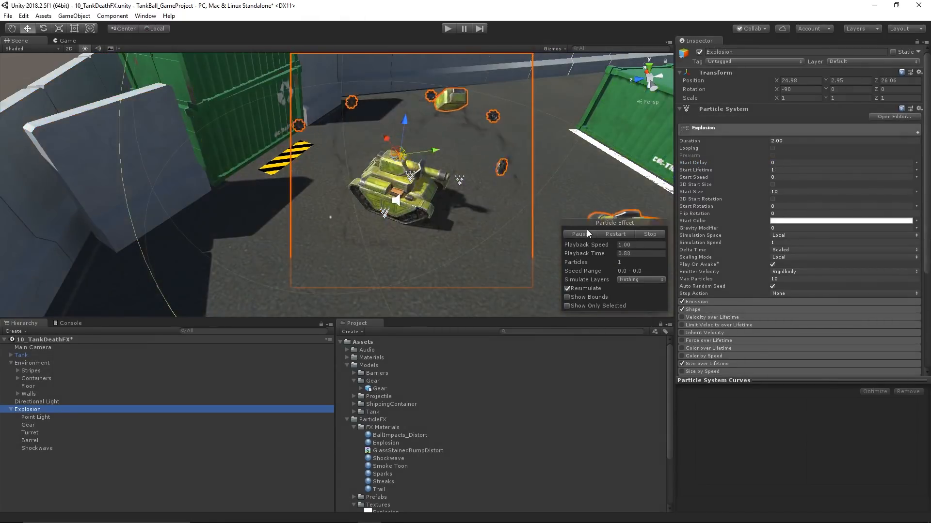
pyautogui.click(614, 234)
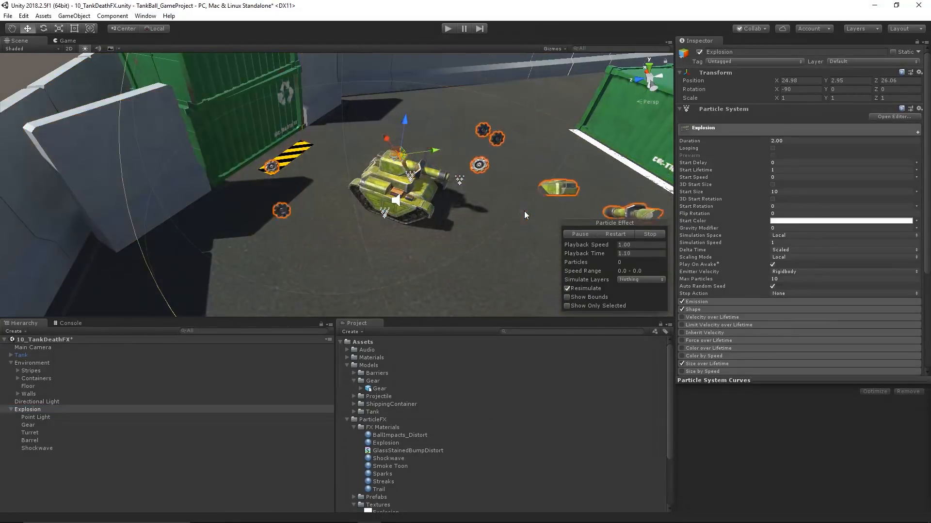
pyautogui.keyDown('alt'); pyautogui.moveTo(525, 211); pyautogui.dragTo(440, 216); pyautogui.keyUp('alt')
pyautogui.moveTo(441, 216); pyautogui.dragTo(329, 223, button='middle')
pyautogui.keyDown('alt'); pyautogui.moveTo(448, 206); pyautogui.dragTo(383, 167); pyautogui.keyUp('alt')
pyautogui.moveTo(384, 215); pyautogui.dragTo(381, 170, button='middle')
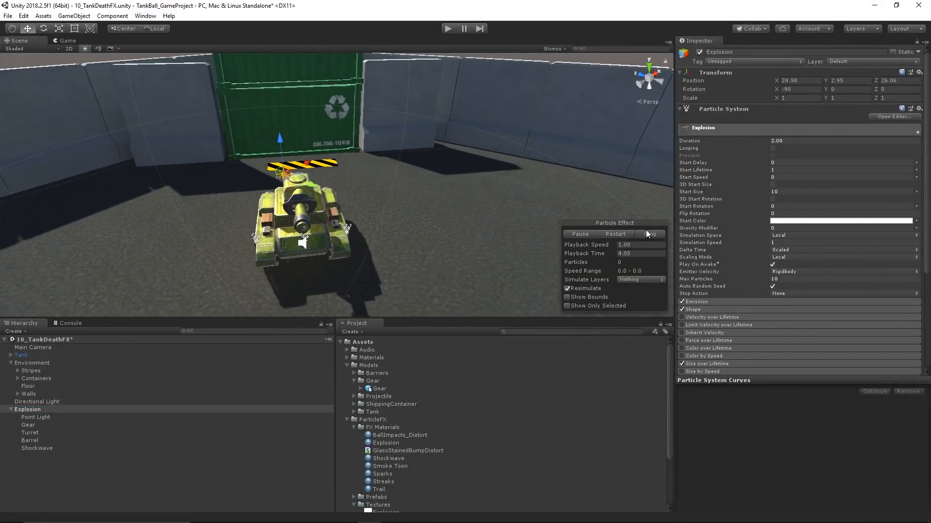
pyautogui.click(571, 234)
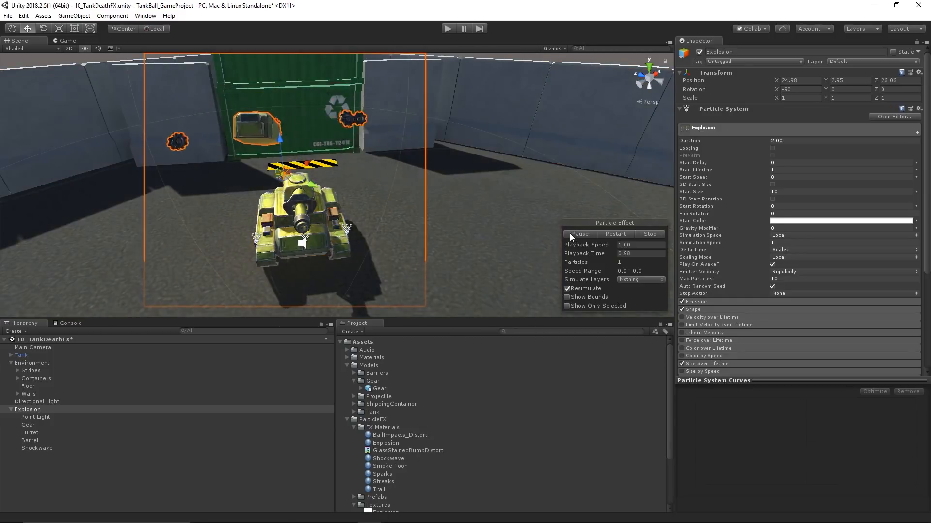
pyautogui.keyDown('alt'); pyautogui.moveTo(446, 208); pyautogui.dragTo(389, 185); pyautogui.keyUp('alt')
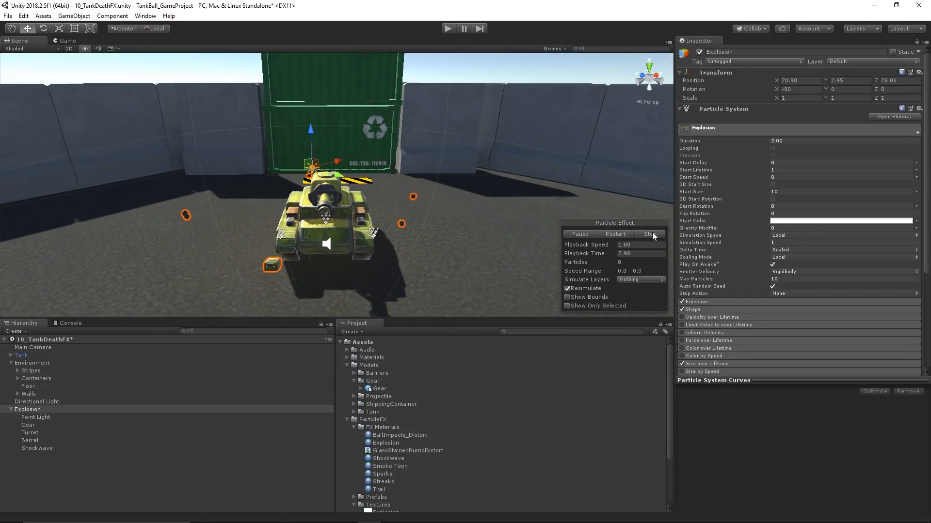
pyautogui.click(572, 234)
pyautogui.keyDown('alt'); pyautogui.moveTo(421, 188); pyautogui.dragTo(415, 164); pyautogui.keyUp('alt')
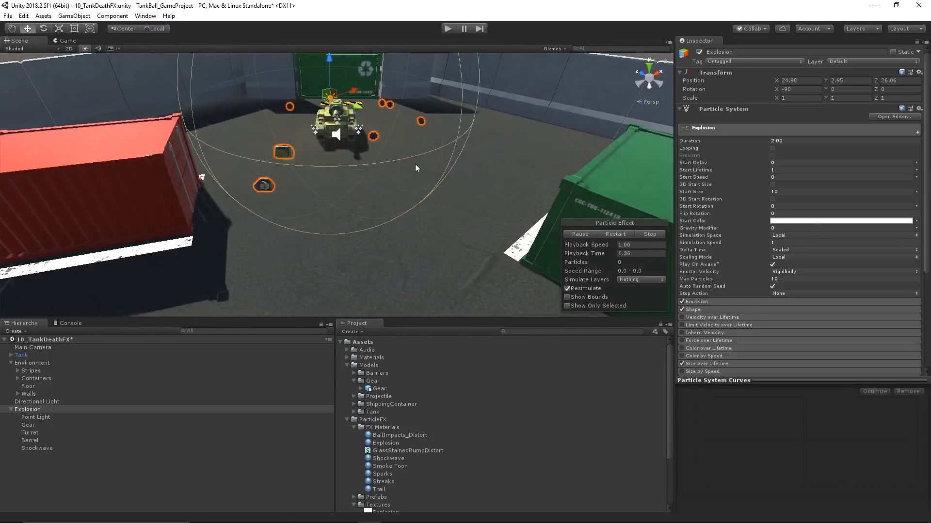
pyautogui.moveTo(415, 164); pyautogui.dragTo(429, 230, button='middle')
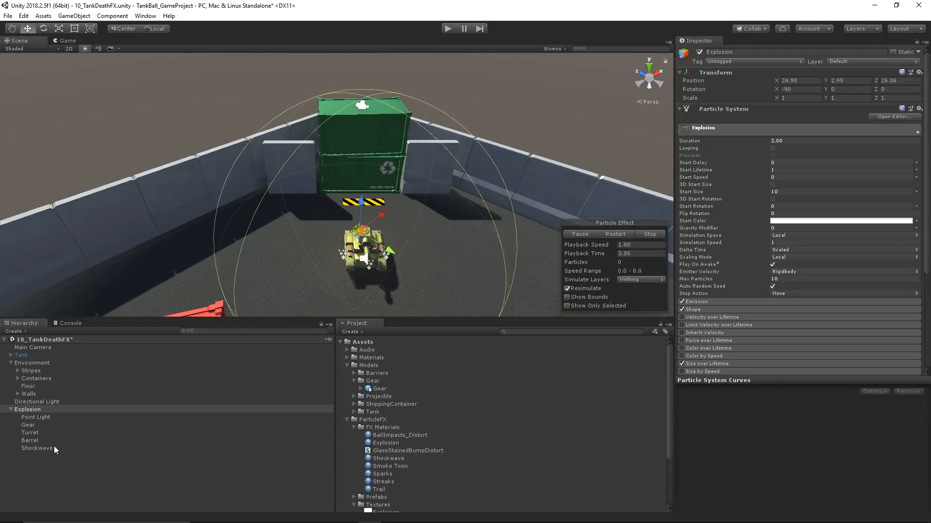
# Set the Shockwave particle system's start size to 20
pyautogui.click(53, 448)
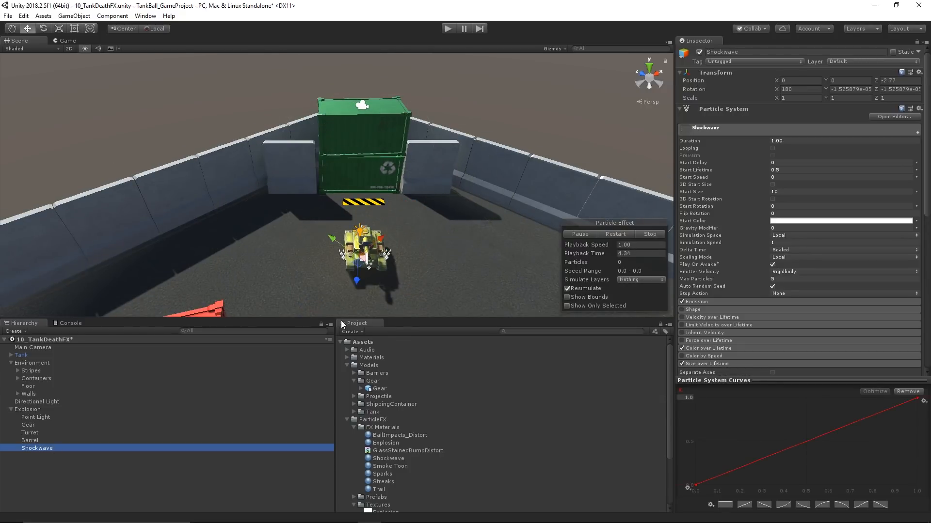
pyautogui.click(785, 191)
pyautogui.write('20')
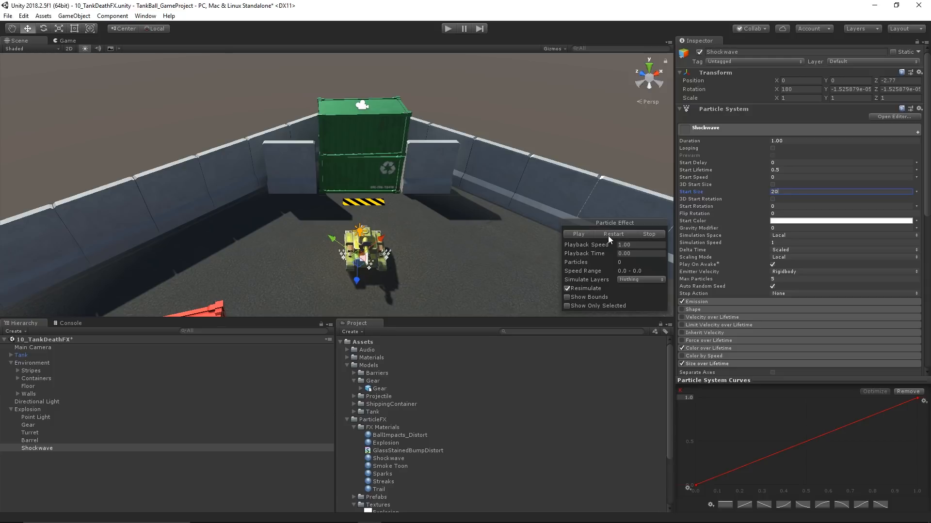
# Replay the effect from a higher viewpoint to check the enlarged shockwave around the tank
pyautogui.click(582, 234)
pyautogui.moveTo(465, 194); pyautogui.dragTo(440, 234, button='right')
pyautogui.click(656, 232)
pyautogui.click(576, 234)
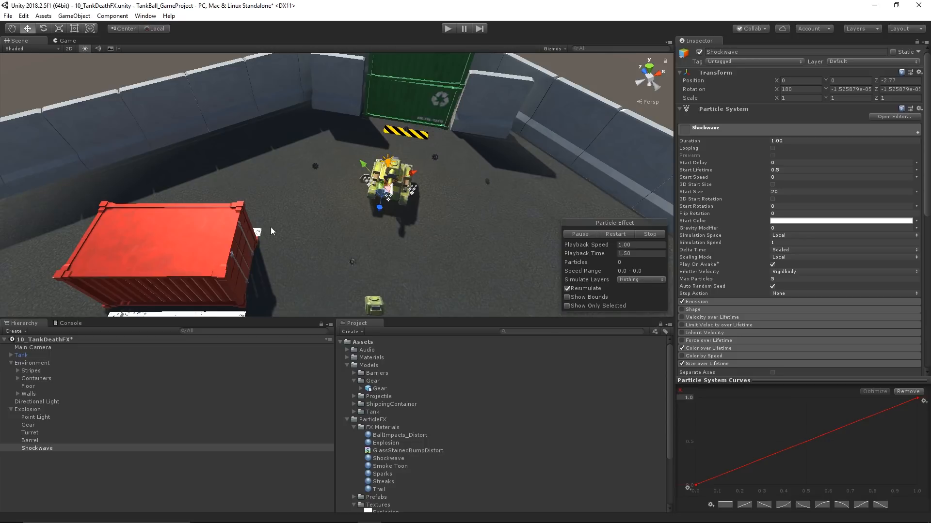
pyautogui.click(656, 233)
pyautogui.click(575, 234)
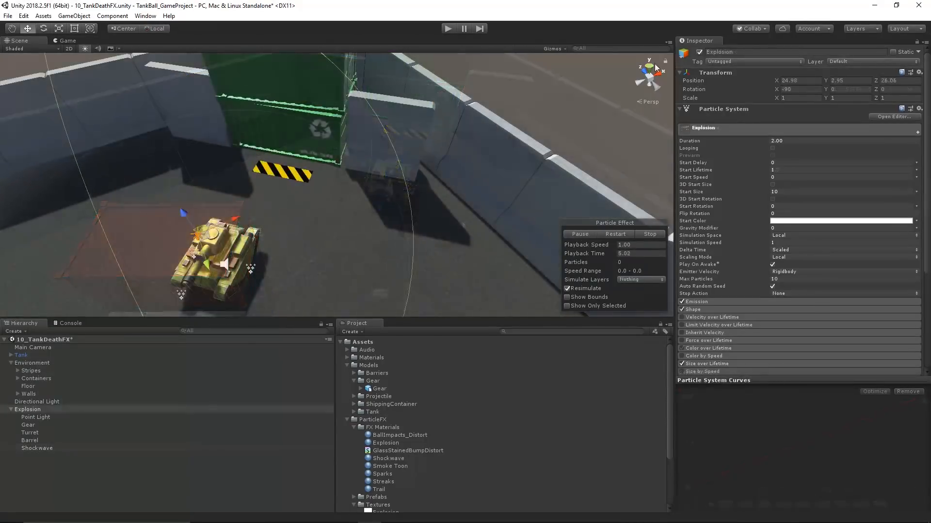
# Move the Explosion object over the tank's turret, to position X 25.5 and Z 25.9
pyautogui.click(649, 66)
pyautogui.moveTo(291, 122); pyautogui.dragTo(447, 13, button='middle')
pyautogui.scroll(10, 355, 100)
pyautogui.moveTo(346, 139); pyautogui.dragTo(368, 106, button='middle')
pyautogui.moveTo(368, 106); pyautogui.dragTo(349, 199)
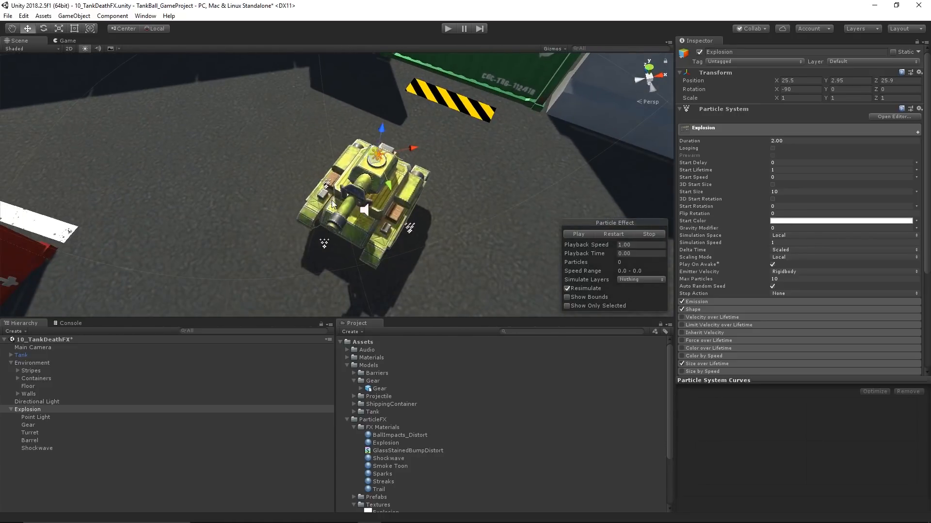
# Check the placement of the Gear, Turret, Barrel and Shockwave systems relative to the tank, including from directly above
pyautogui.click(39, 417)
pyautogui.click(29, 425)
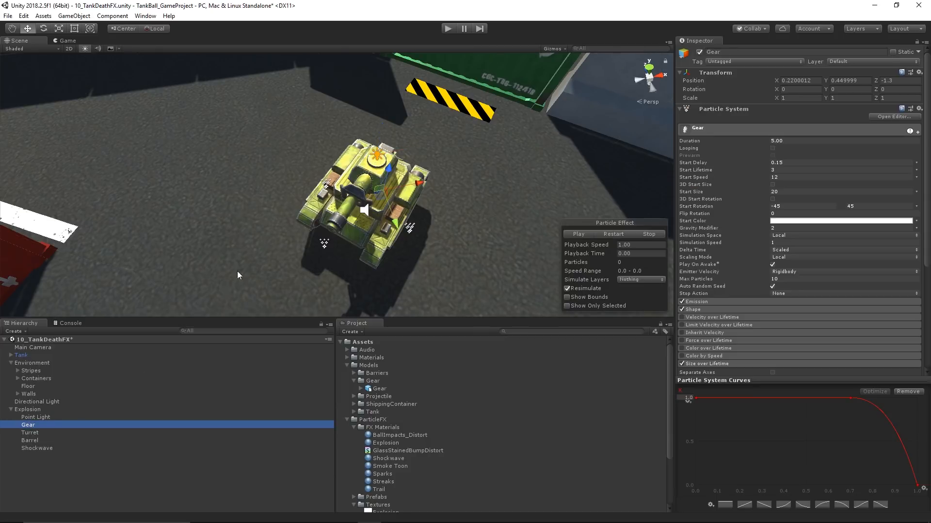
pyautogui.keyDown('alt'); pyautogui.moveTo(237, 272); pyautogui.dragTo(340, 150); pyautogui.keyUp('alt')
pyautogui.click(30, 433)
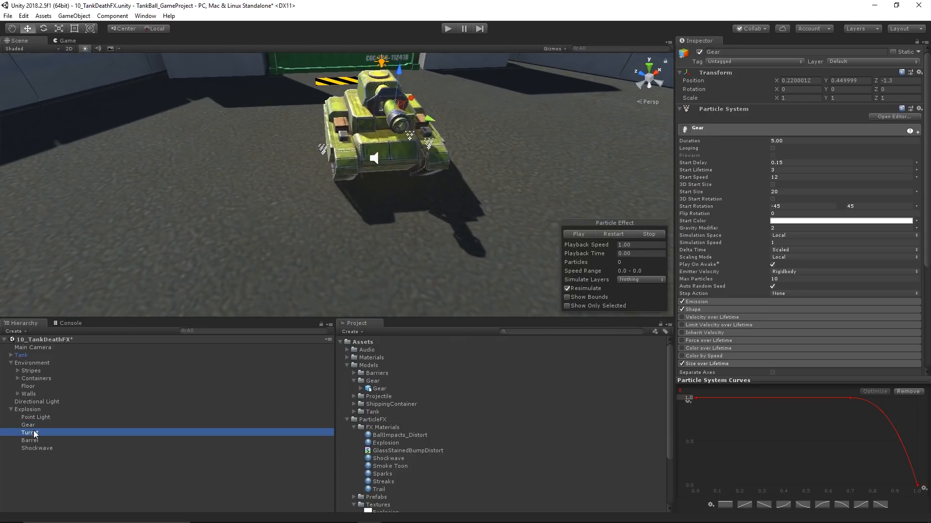
pyautogui.keyDown('ctrl'); pyautogui.click(36, 438); pyautogui.keyUp('ctrl')
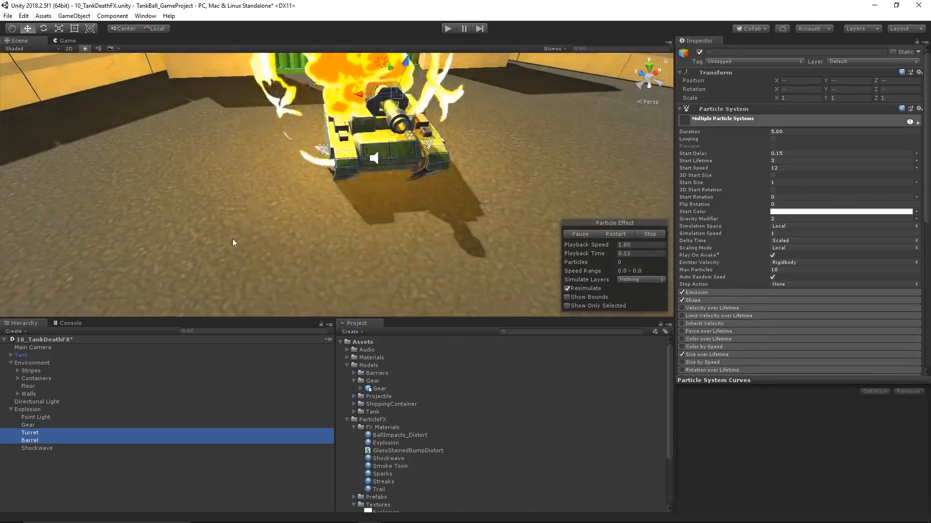
pyautogui.keyDown('alt'); pyautogui.moveTo(202, 149); pyautogui.dragTo(306, 259); pyautogui.keyUp('alt')
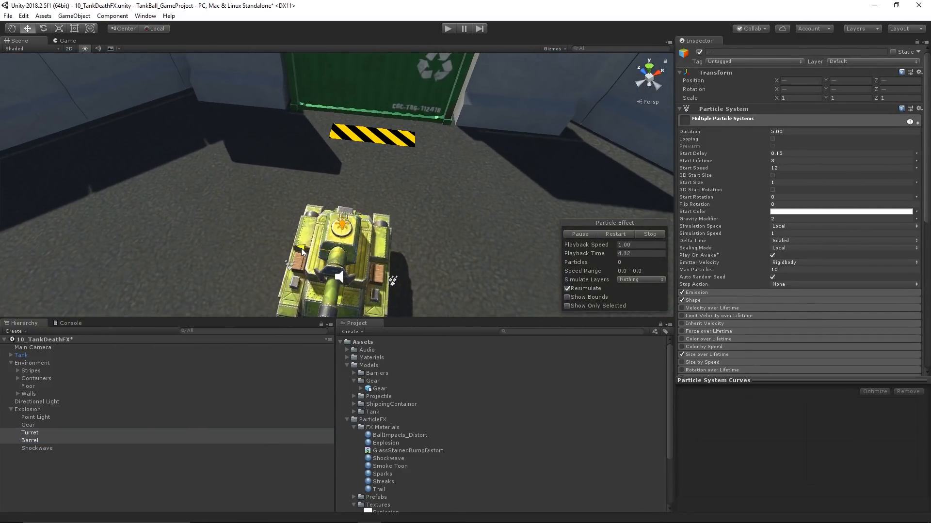
pyautogui.click(649, 67)
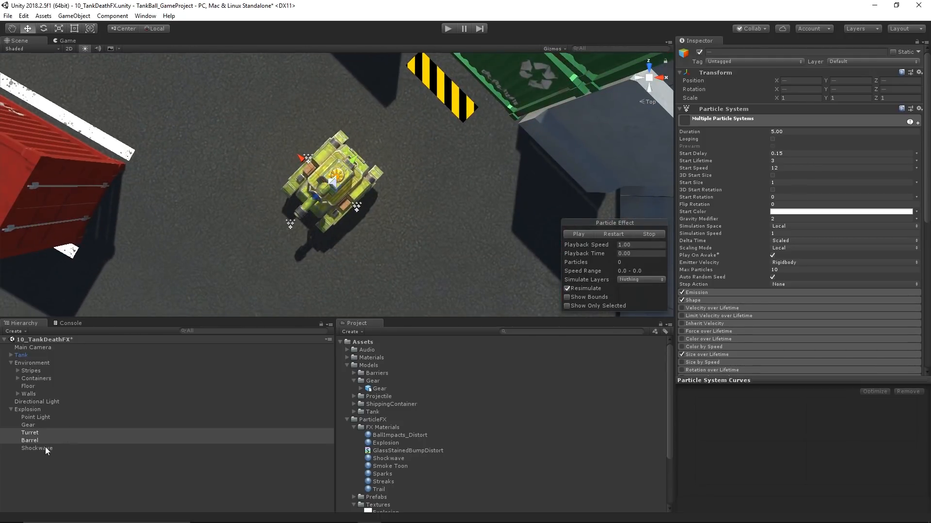
pyautogui.click(46, 448)
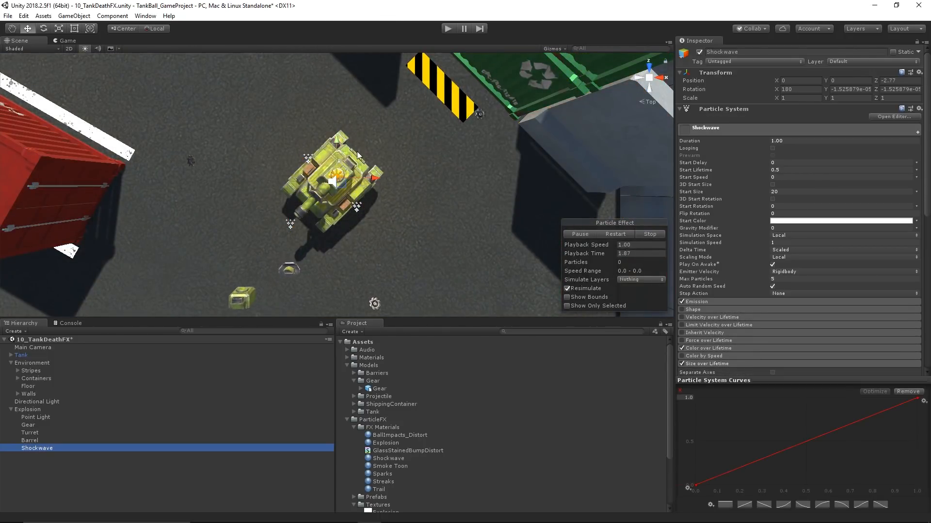
pyautogui.click(31, 424)
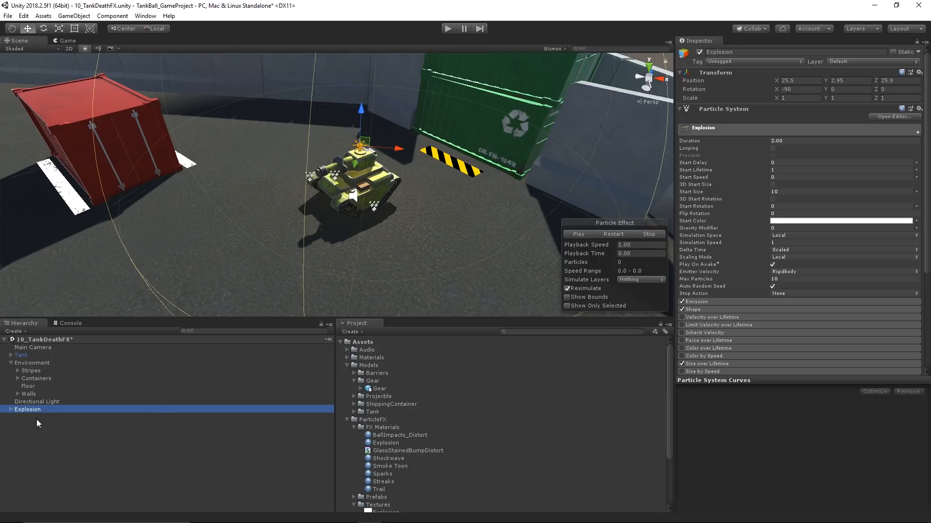
# Add an Audio Source component to the Explosion object and expand its settings
pyautogui.scroll(-5, 783, 197)
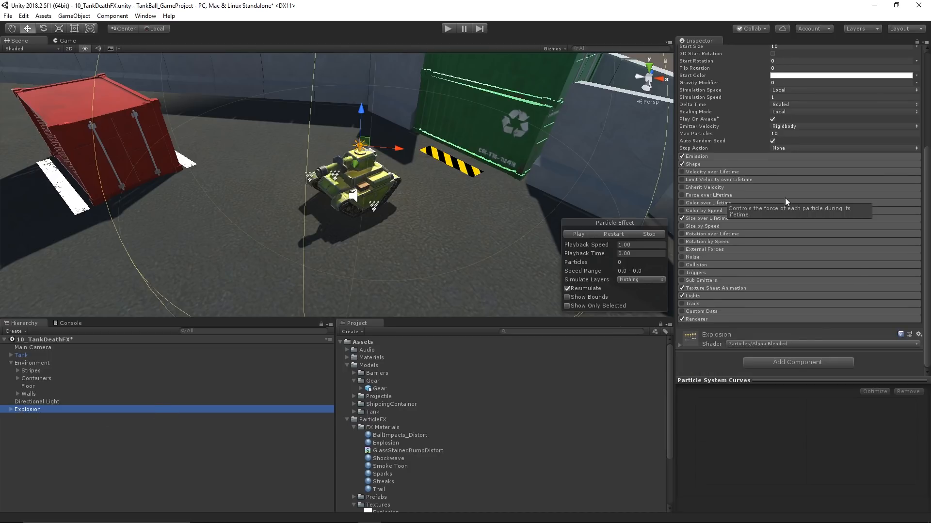
pyautogui.click(761, 362)
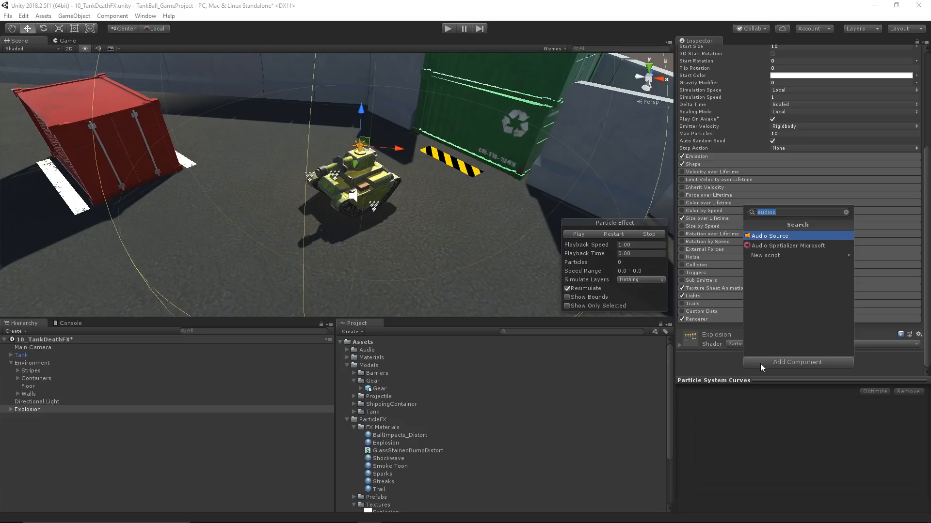
pyautogui.click(775, 236)
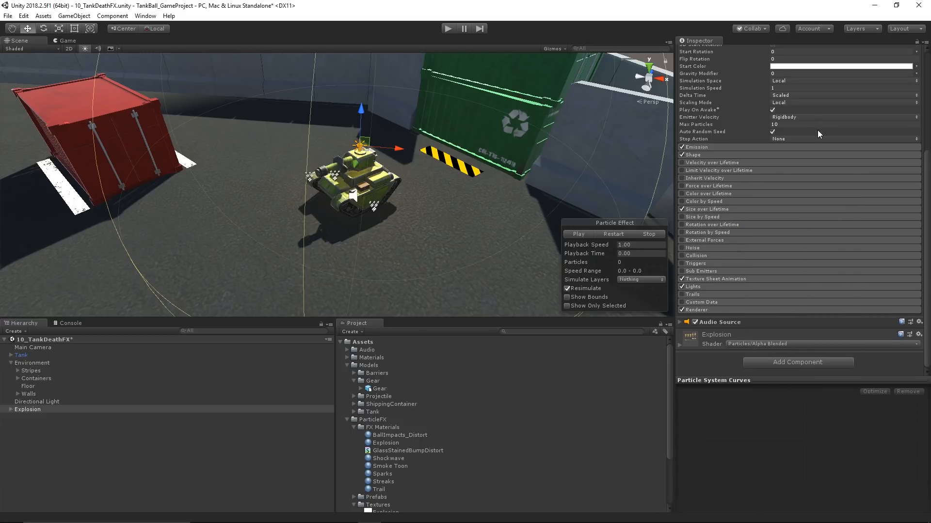
pyautogui.click(711, 323)
pyautogui.scroll(-5, 822, 194)
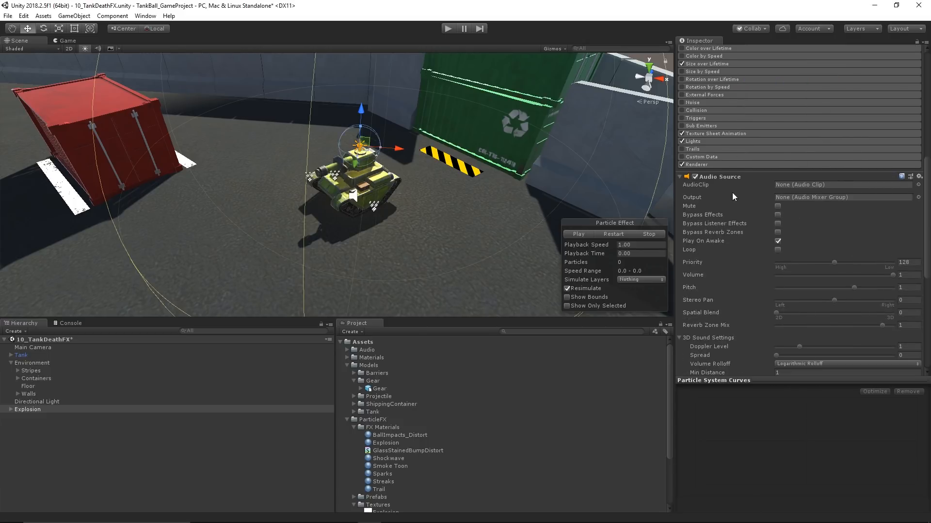
# Assign the Explosion audio clip to the Explosion object's Audio Source and set its volume to 0.25
pyautogui.click(346, 350)
pyautogui.moveTo(372, 362); pyautogui.dragTo(807, 186)
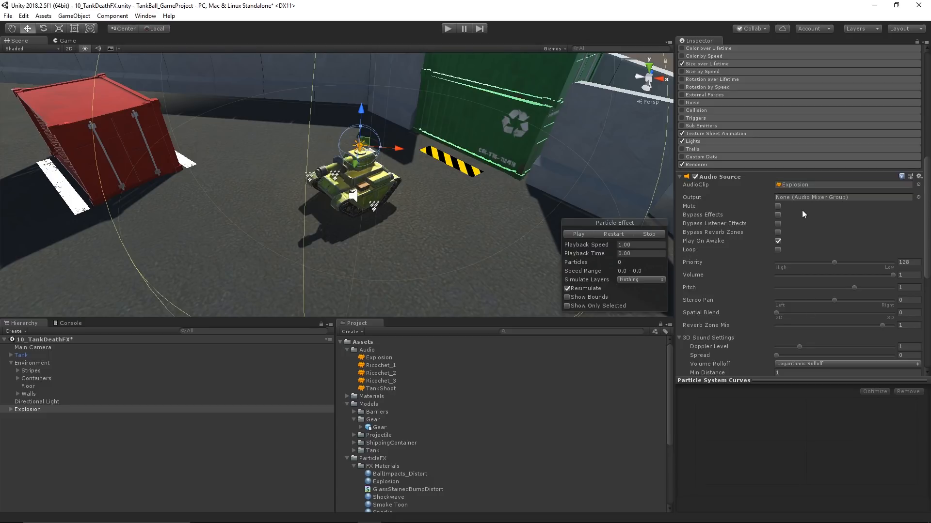
pyautogui.click(908, 275)
pyautogui.write('.25')
# Make the explosion sound fully 3D with a Spatial Blend of 1 and a Max Distance of 50, and check its range in the arena
pyautogui.scroll(-4, 857, 246)
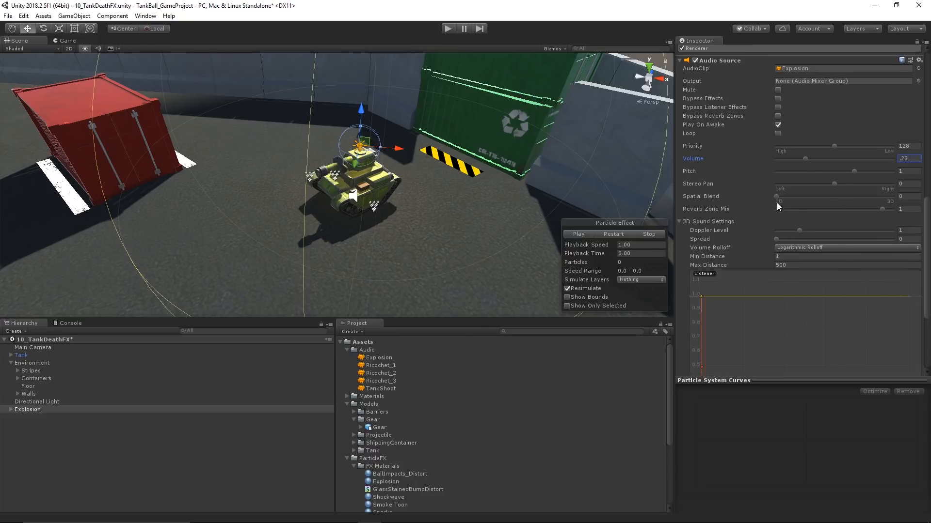
pyautogui.moveTo(777, 198); pyautogui.dragTo(896, 199)
pyautogui.scroll(-4, 430, 185)
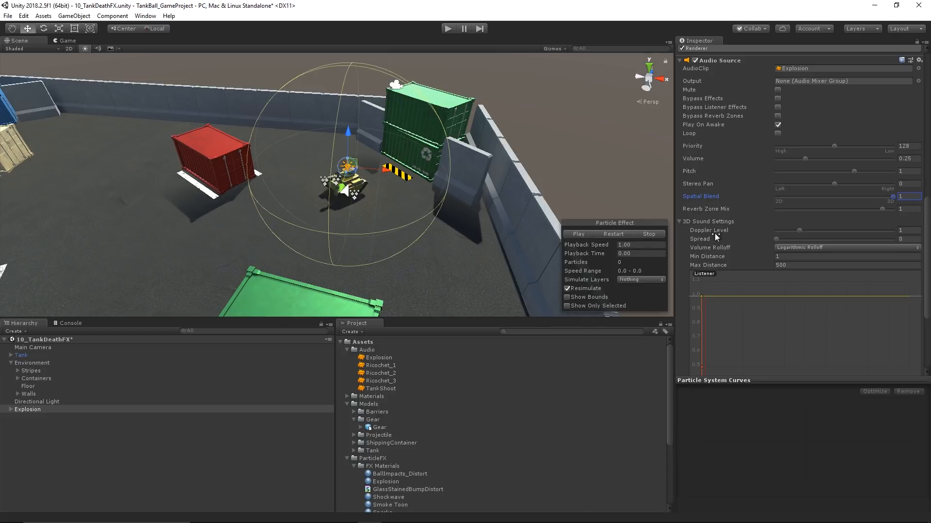
pyautogui.click(799, 265)
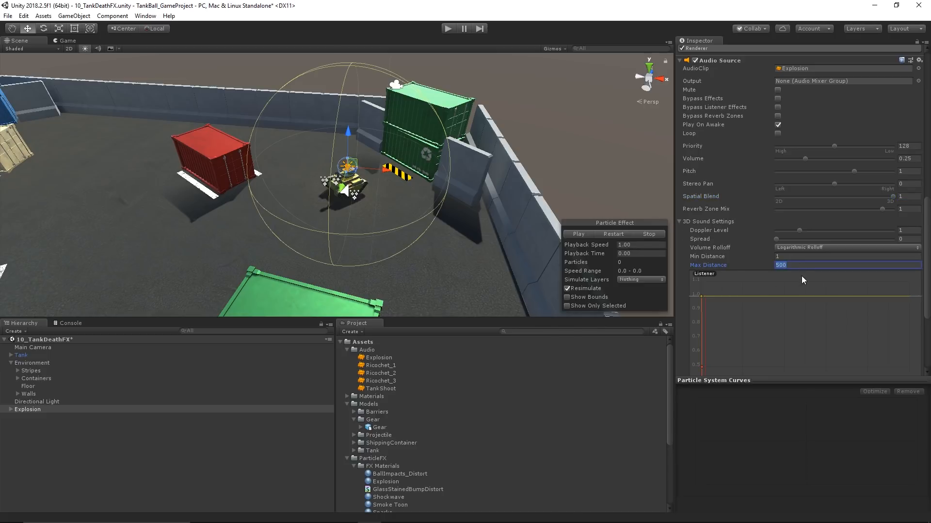
pyautogui.write('50')
pyautogui.scroll(-6, 494, 222)
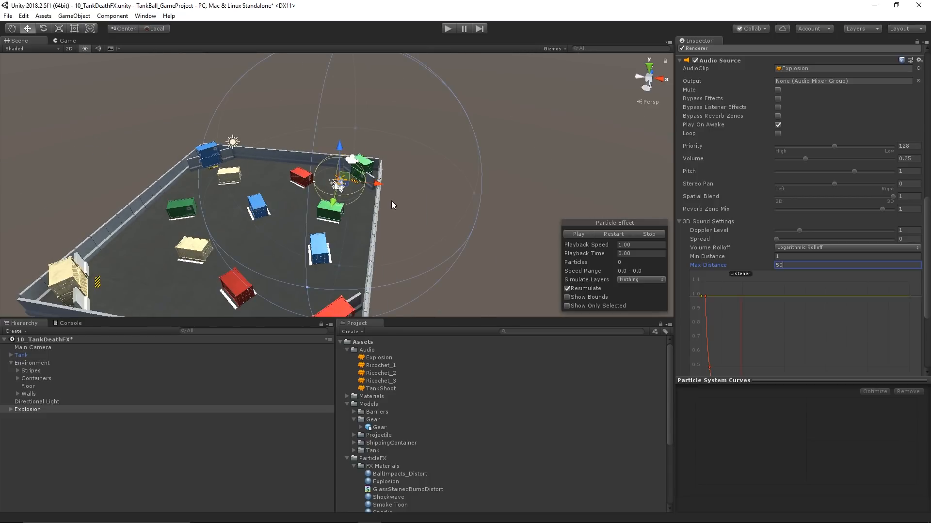
pyautogui.scroll(8, 391, 201)
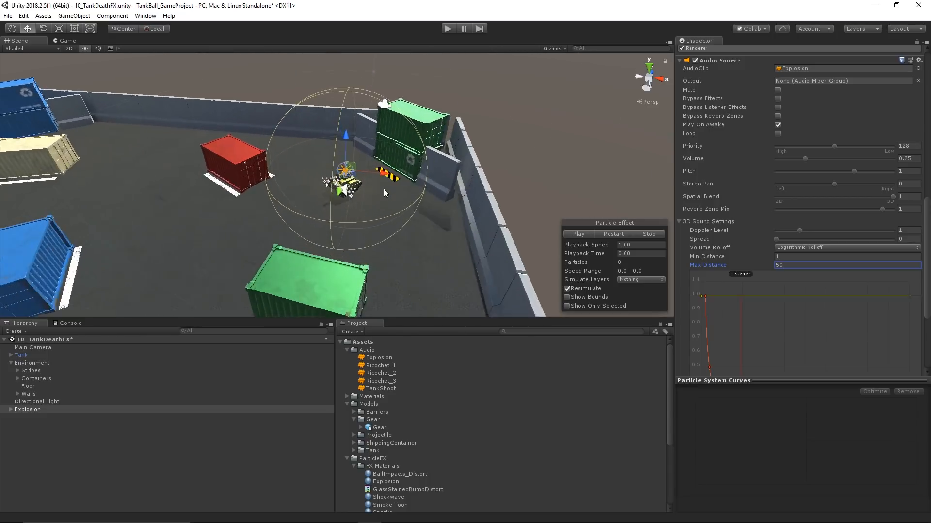
pyautogui.scroll(3, 381, 193)
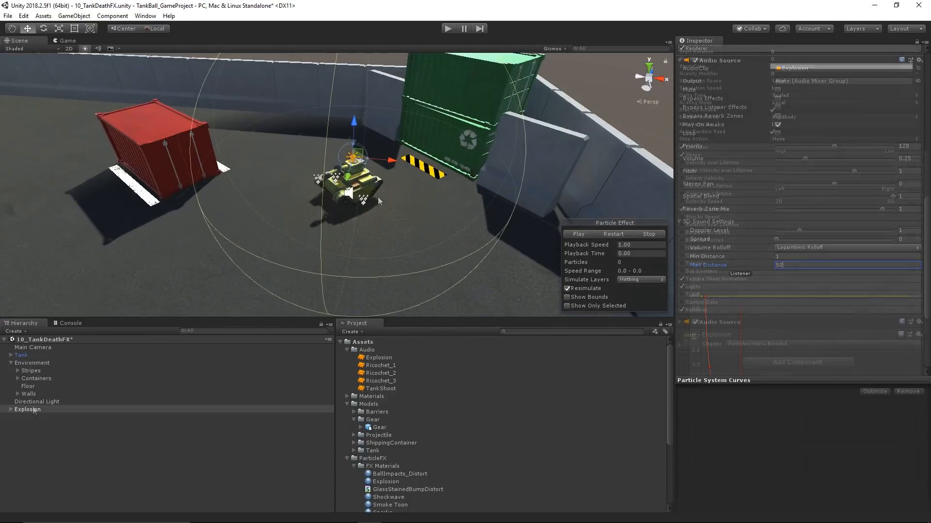
# Make the Explosion object a child of the Tank, collapse the Tank's gear group and play the effect in the scene
pyautogui.click(33, 409)
pyautogui.moveTo(33, 410); pyautogui.dragTo(61, 355)
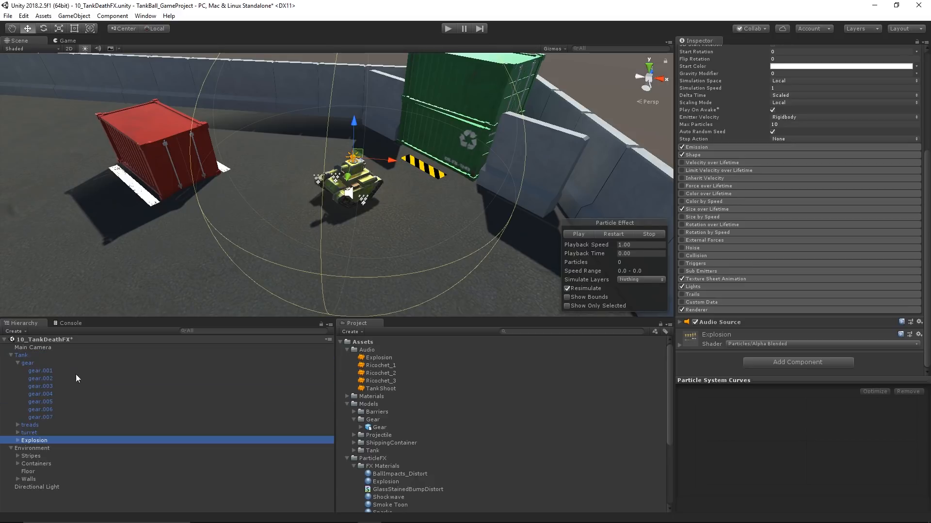
pyautogui.click(17, 362)
pyautogui.click(576, 234)
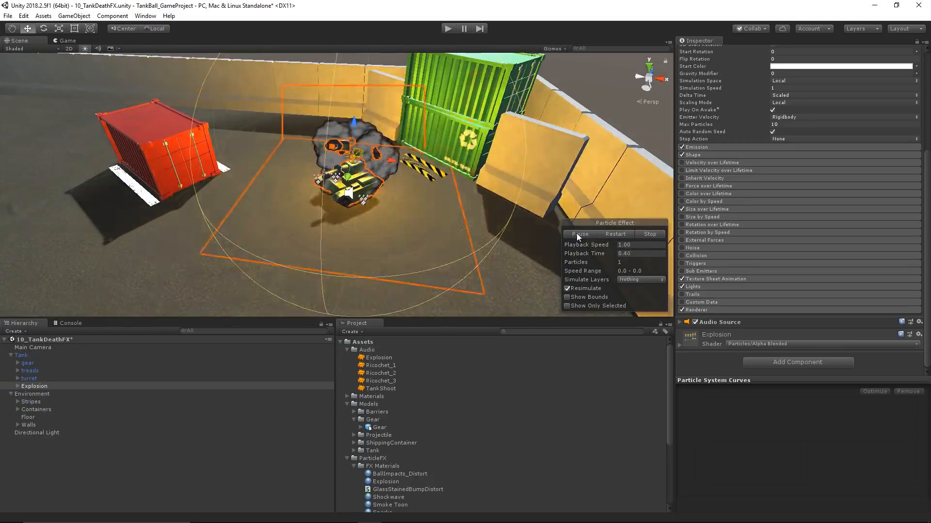